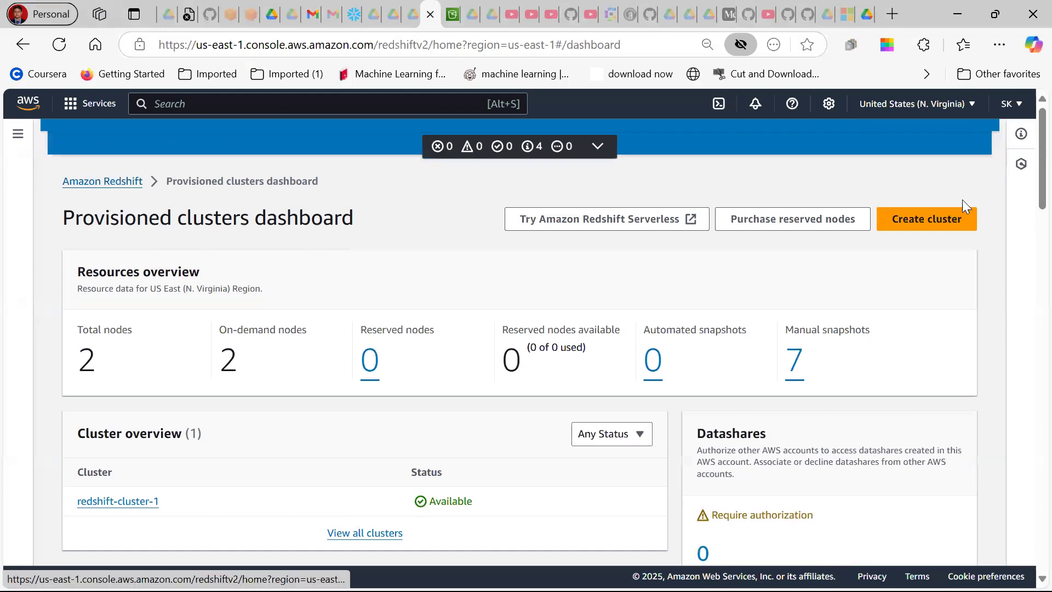
# Start creating a new Redshift cluster, look over its node configuration, and enable loading of the sample data.
pyautogui.click(935, 224)
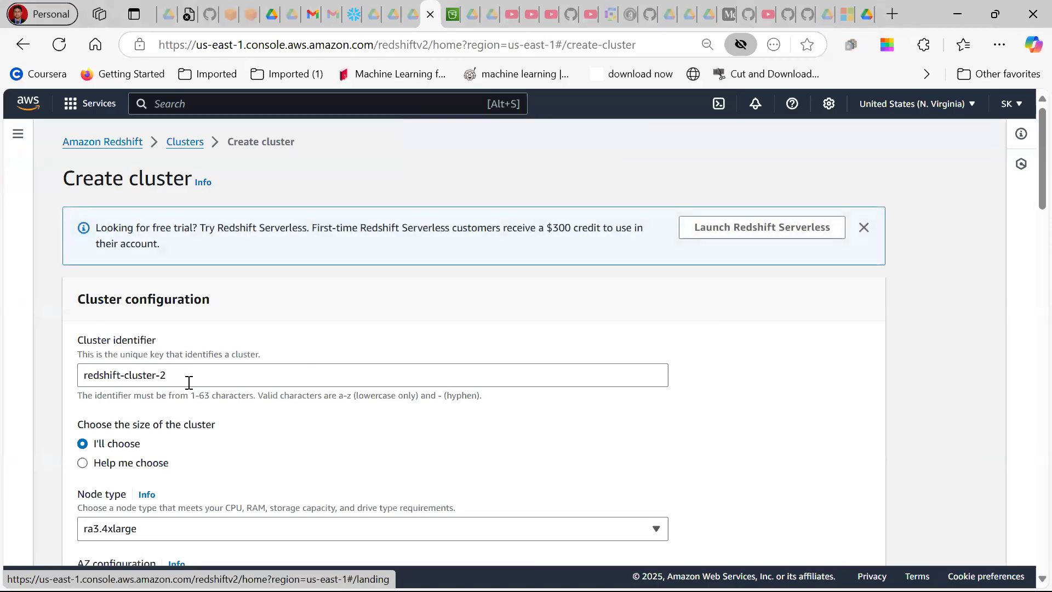
pyautogui.scroll(-3, 188, 381)
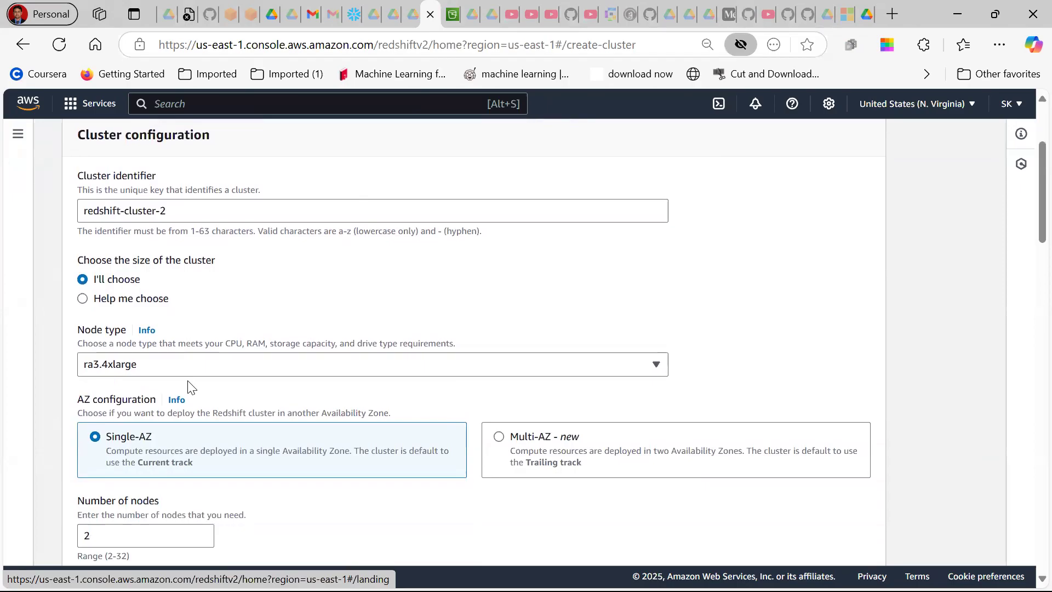
pyautogui.scroll(-3, 186, 385)
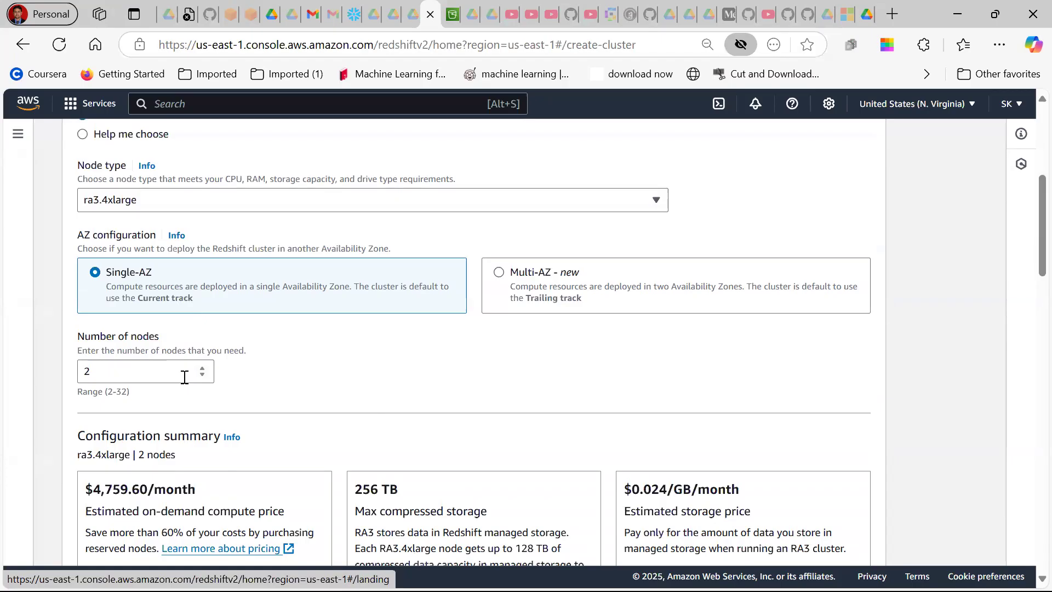
pyautogui.scroll(-5, 184, 377)
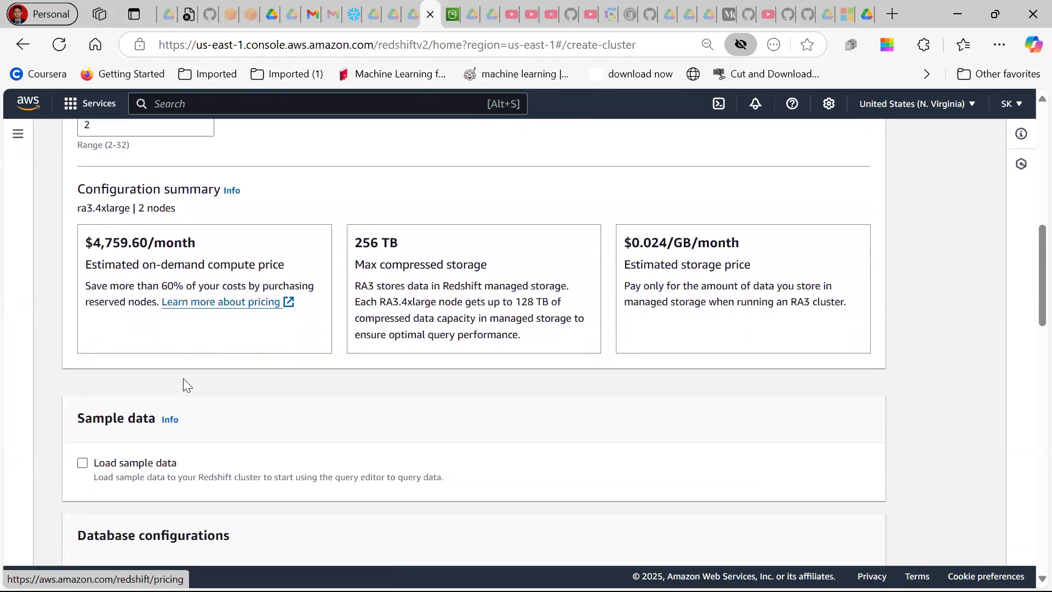
pyautogui.scroll(-3, 183, 378)
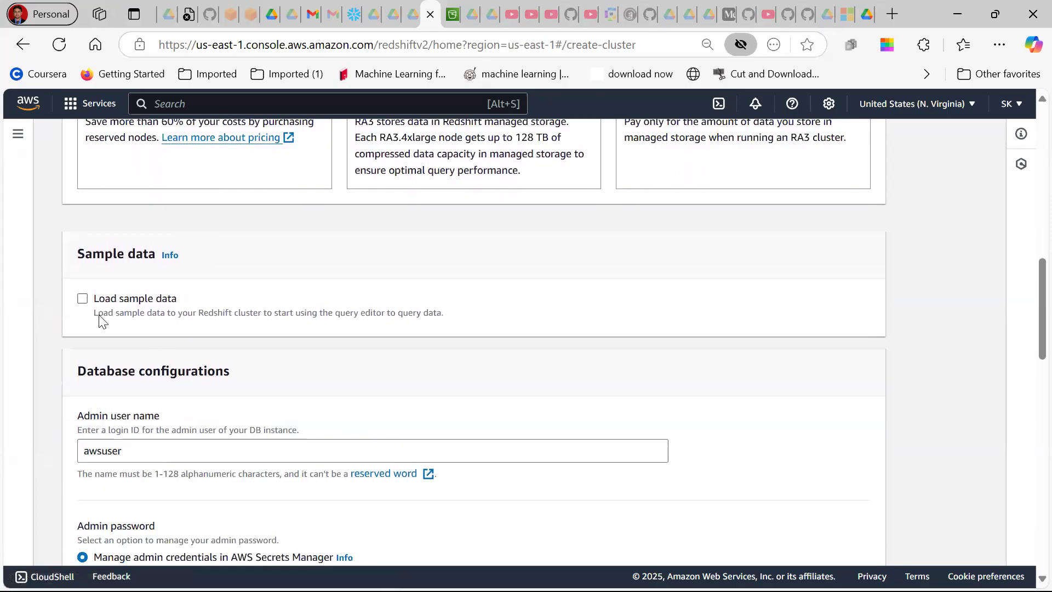
pyautogui.click(82, 300)
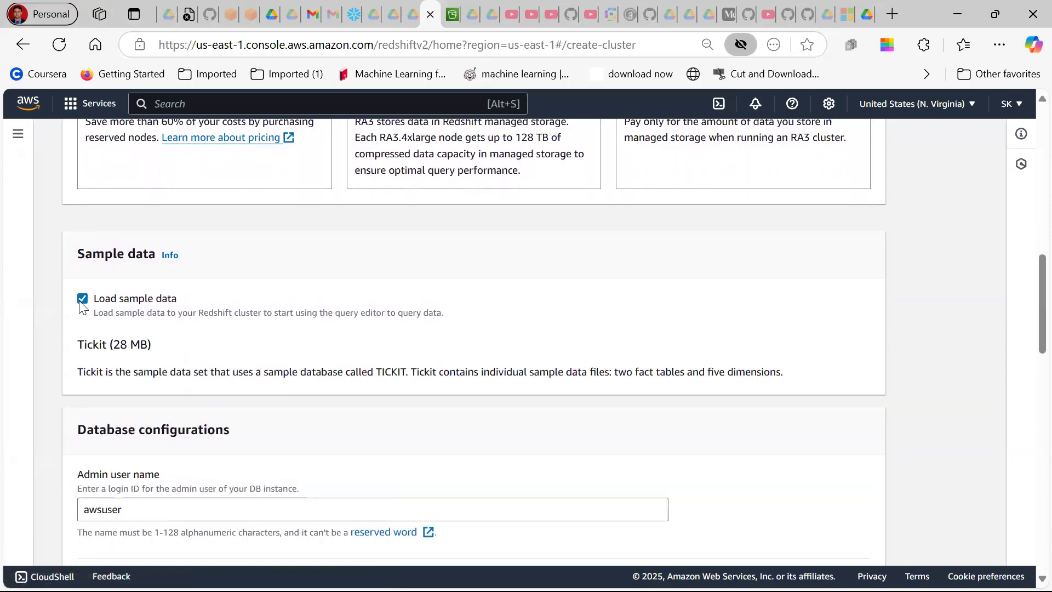
pyautogui.click(83, 299)
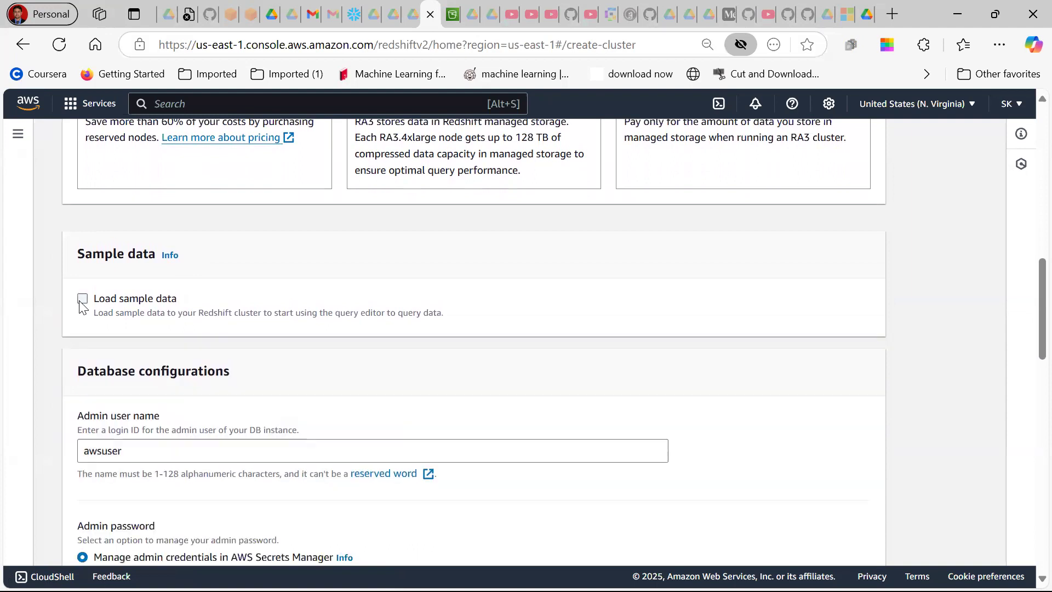
pyautogui.click(83, 300)
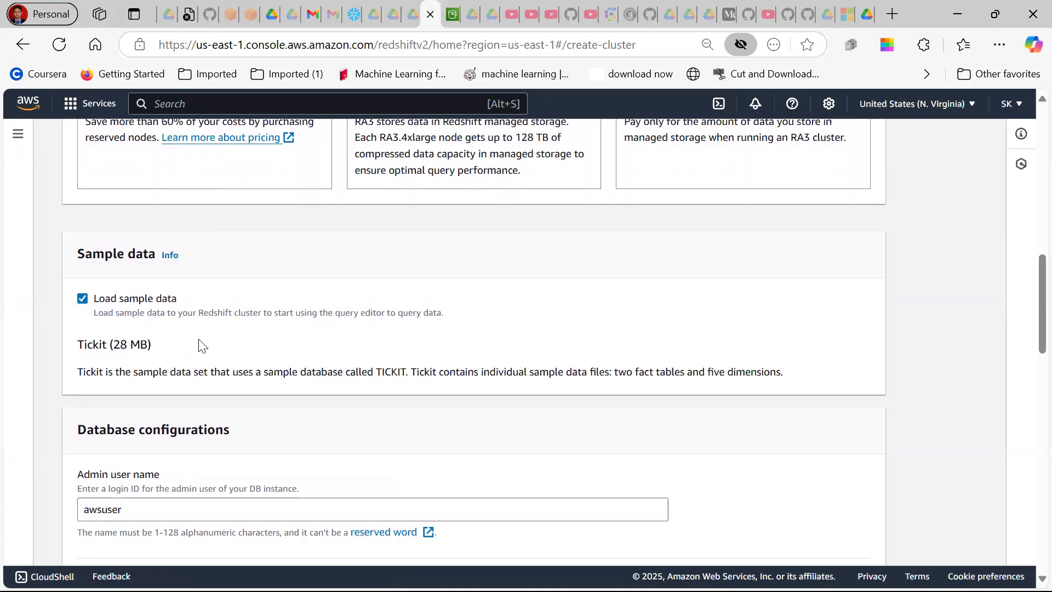
# Choose to add the admin password manually and encrypt the new cluster with an AWS managed key.
pyautogui.scroll(-3, 202, 345)
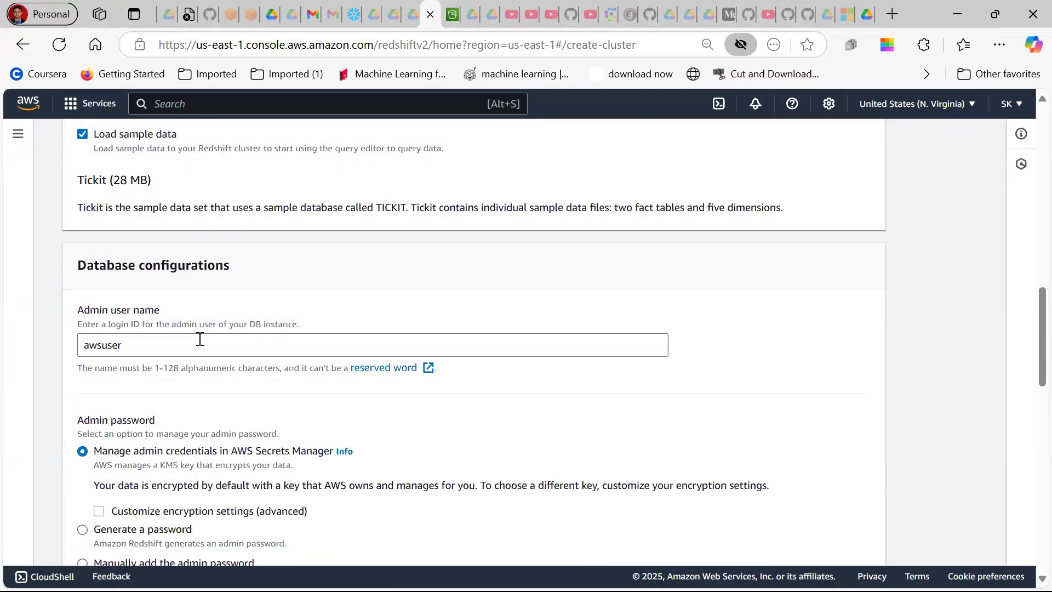
pyautogui.scroll(-3, 200, 338)
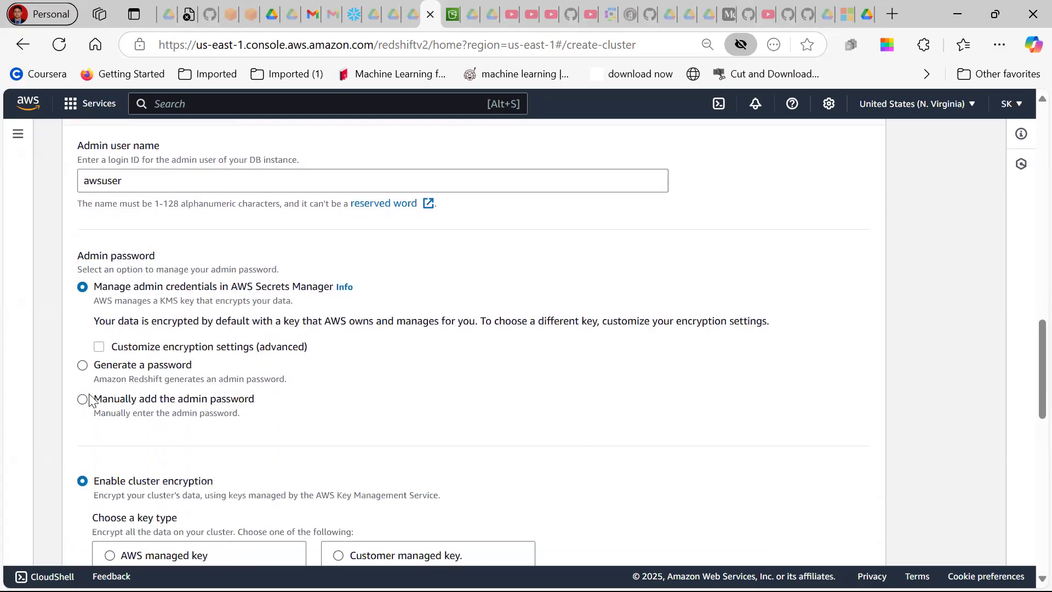
pyautogui.click(82, 398)
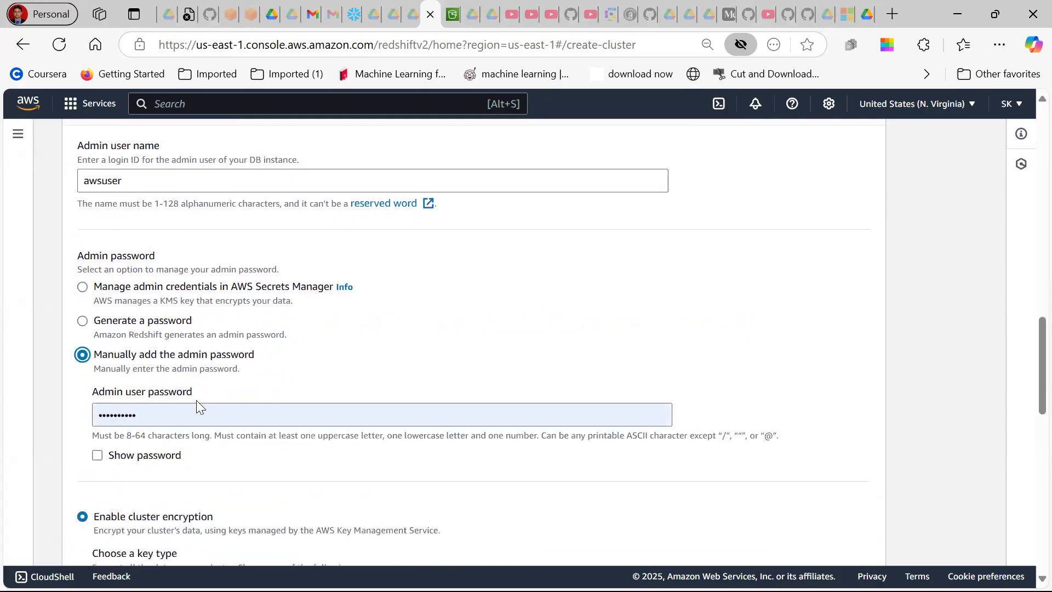
pyautogui.scroll(-3, 163, 424)
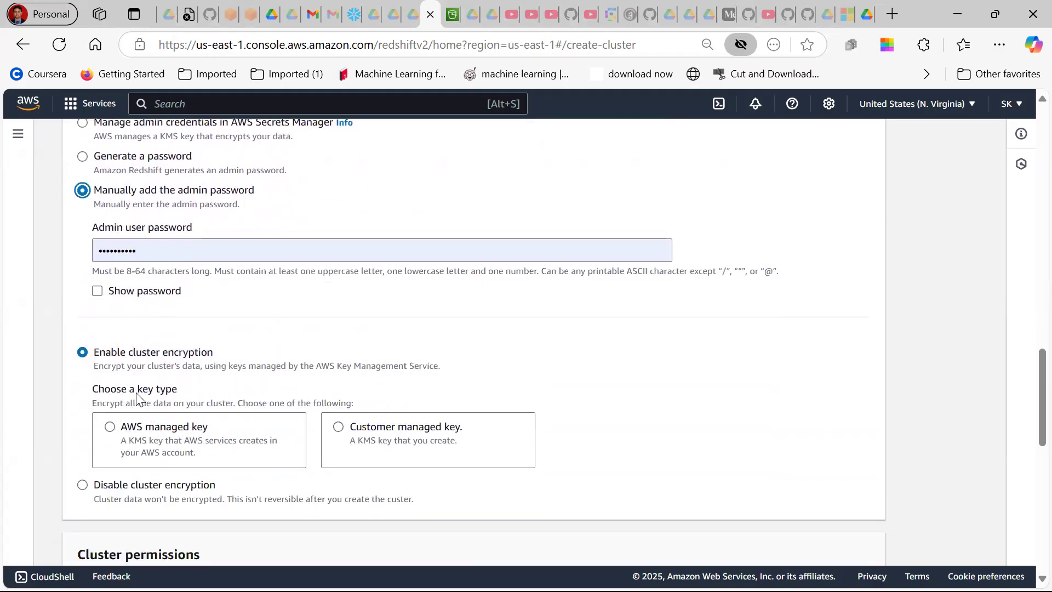
pyautogui.click(111, 432)
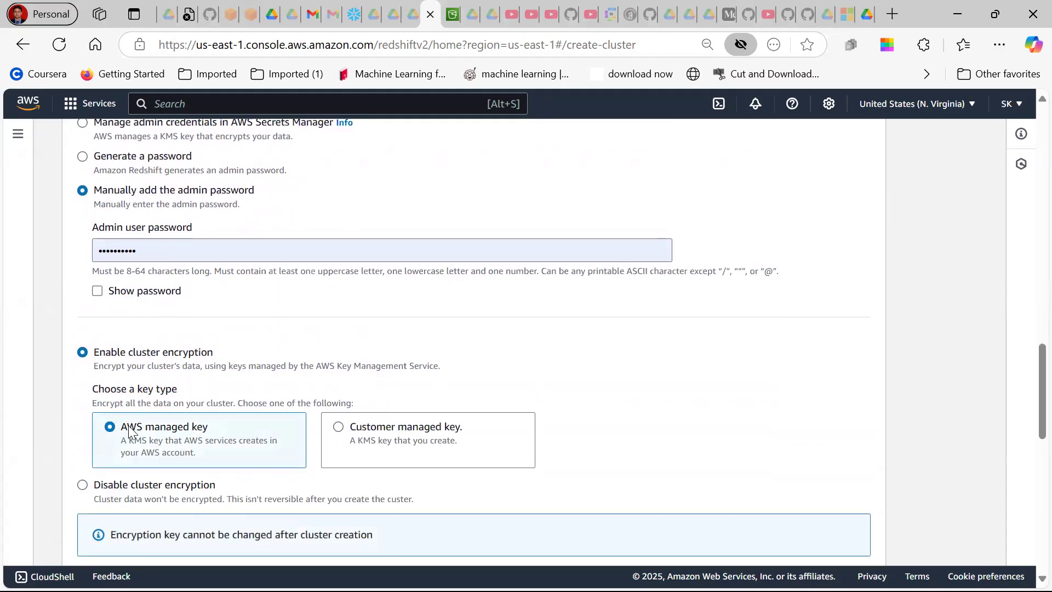
# Review the new cluster's permissions, associated IAM roles and default additional configurations.
pyautogui.scroll(-3, 513, 421)
pyautogui.scroll(-4, 518, 418)
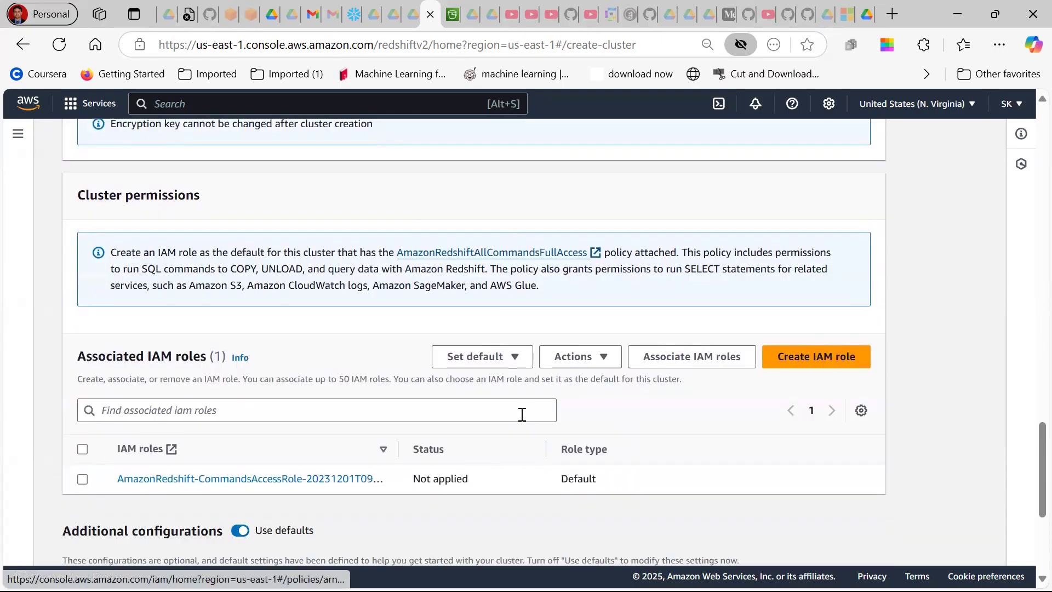
pyautogui.scroll(-5, 523, 415)
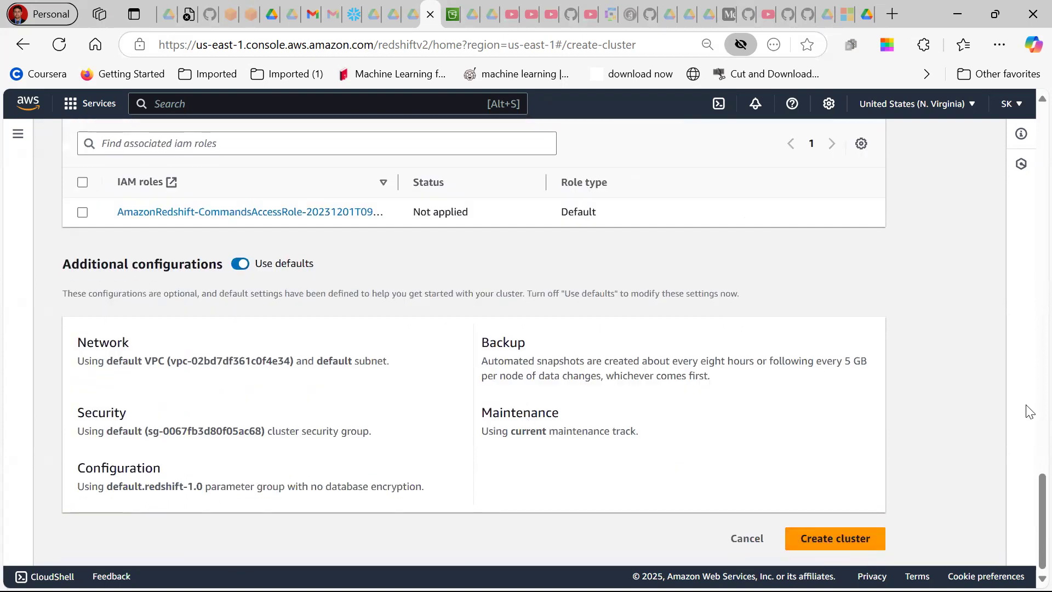
pyautogui.moveTo(1042, 495); pyautogui.dragTo(1010, 103)
# Go to the clusters list and turn on public accessibility for redshift-cluster-1, saving the change.
pyautogui.click(182, 142)
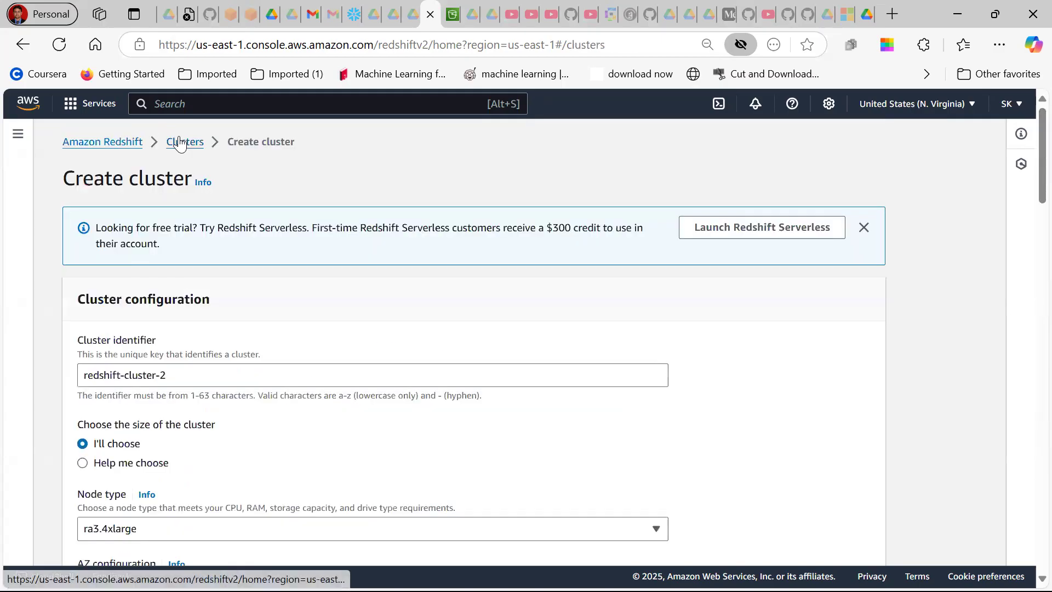
pyautogui.scroll(-1, 234, 331)
pyautogui.scroll(-2, 235, 331)
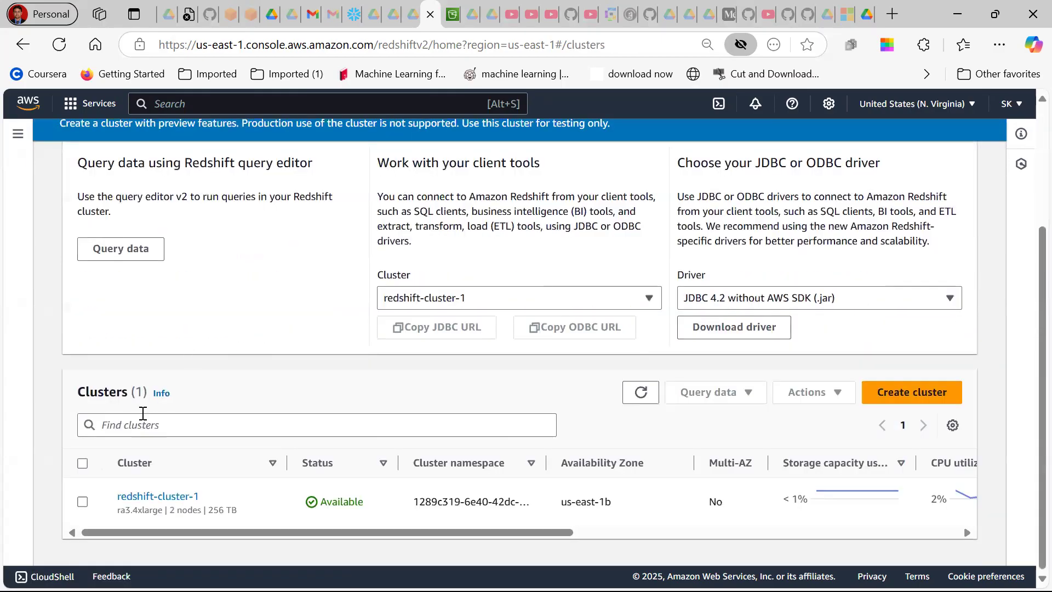
pyautogui.click(83, 502)
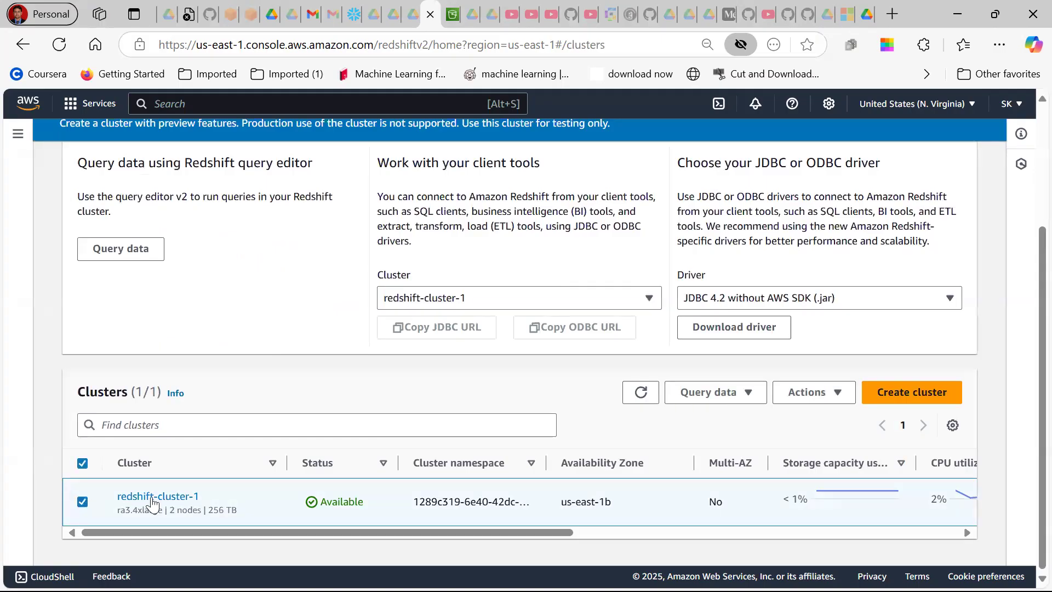
pyautogui.click(812, 396)
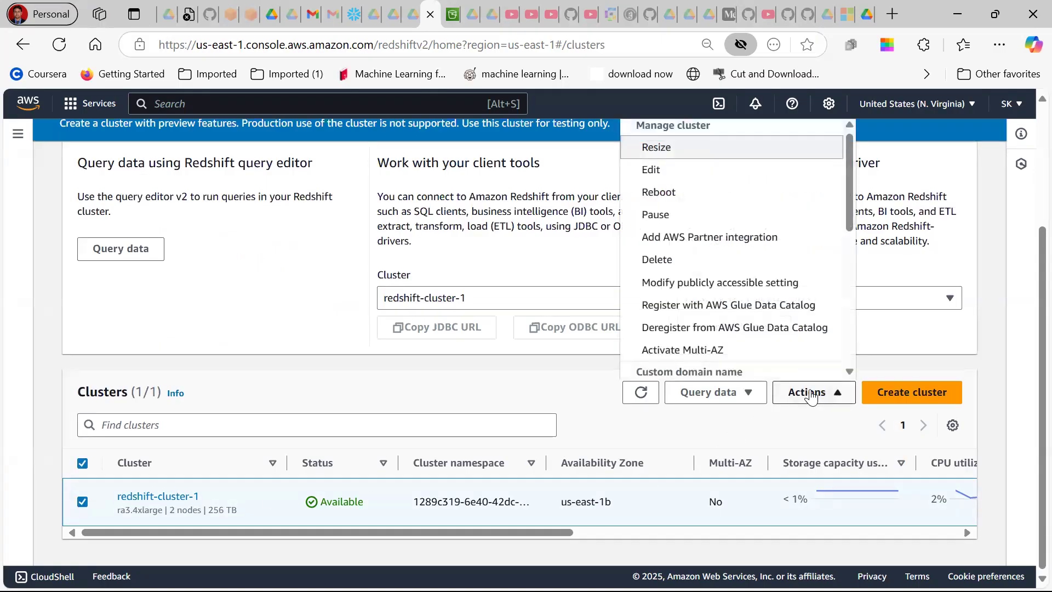
pyautogui.scroll(-4, 729, 277)
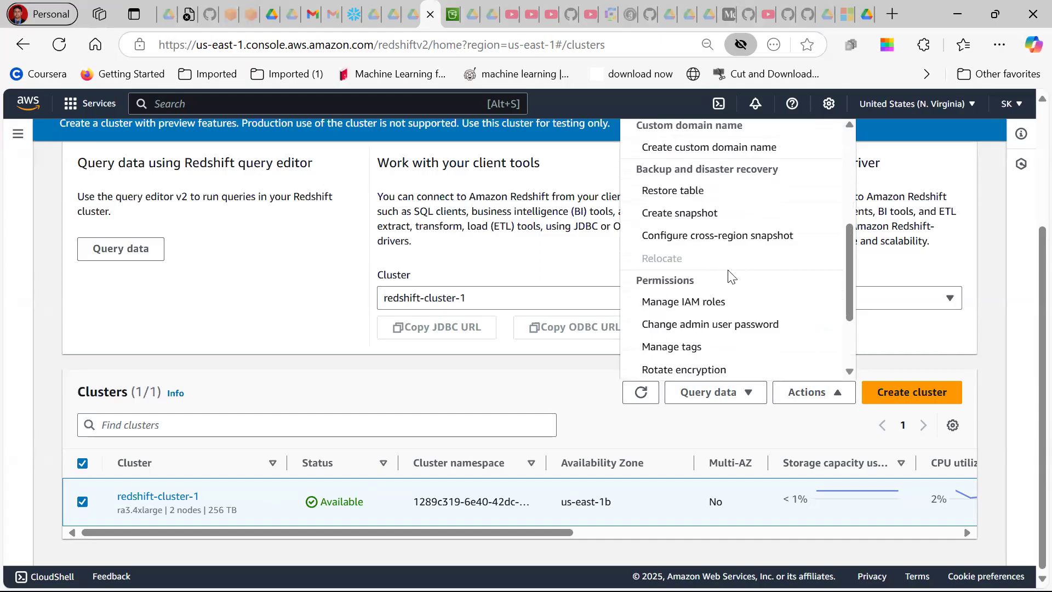
pyautogui.scroll(3, 729, 277)
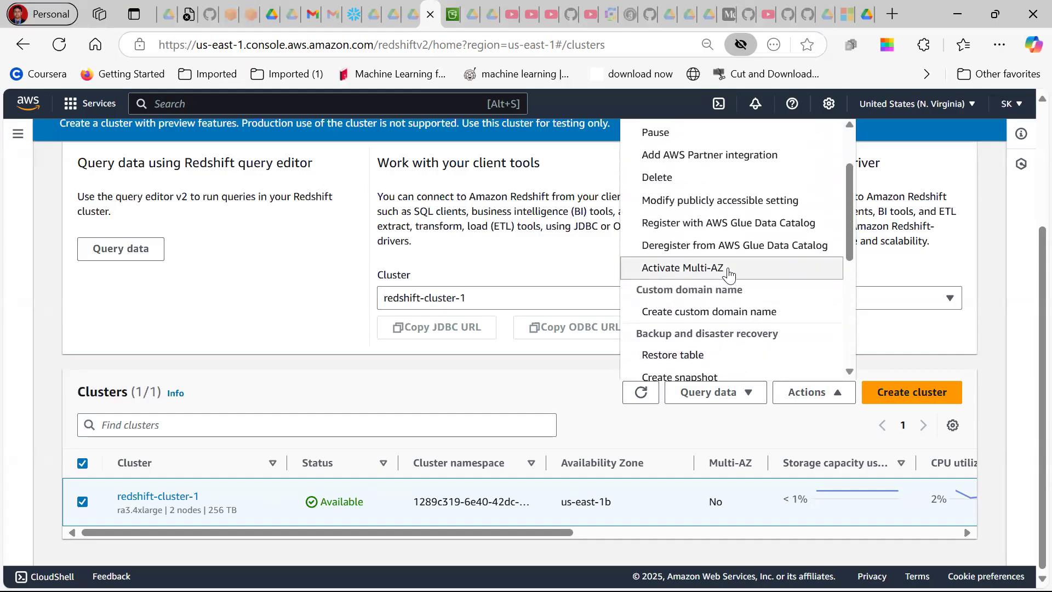
pyautogui.click(708, 204)
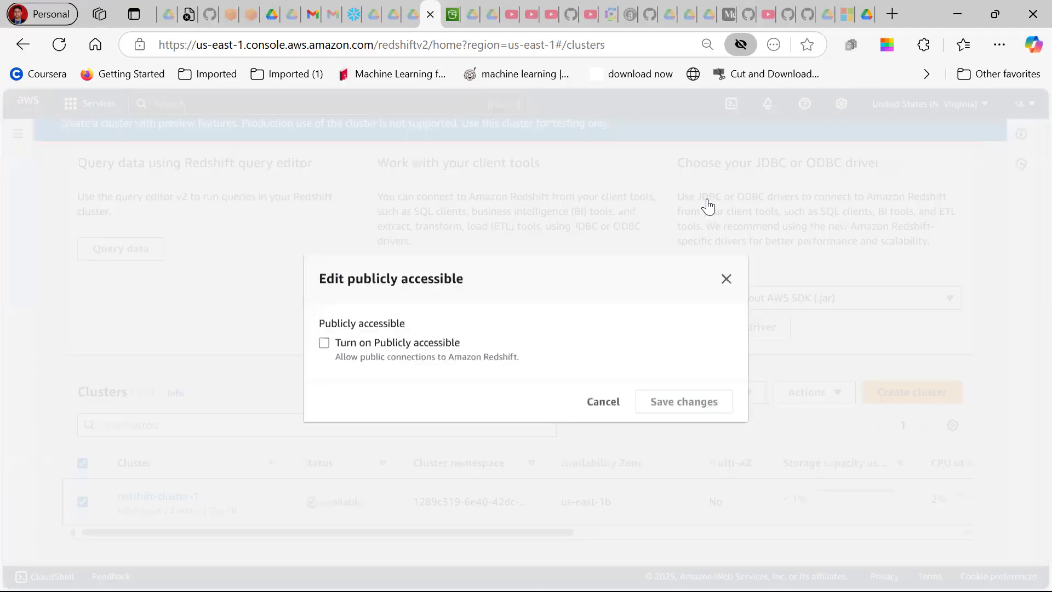
pyautogui.click(324, 343)
pyautogui.click(663, 517)
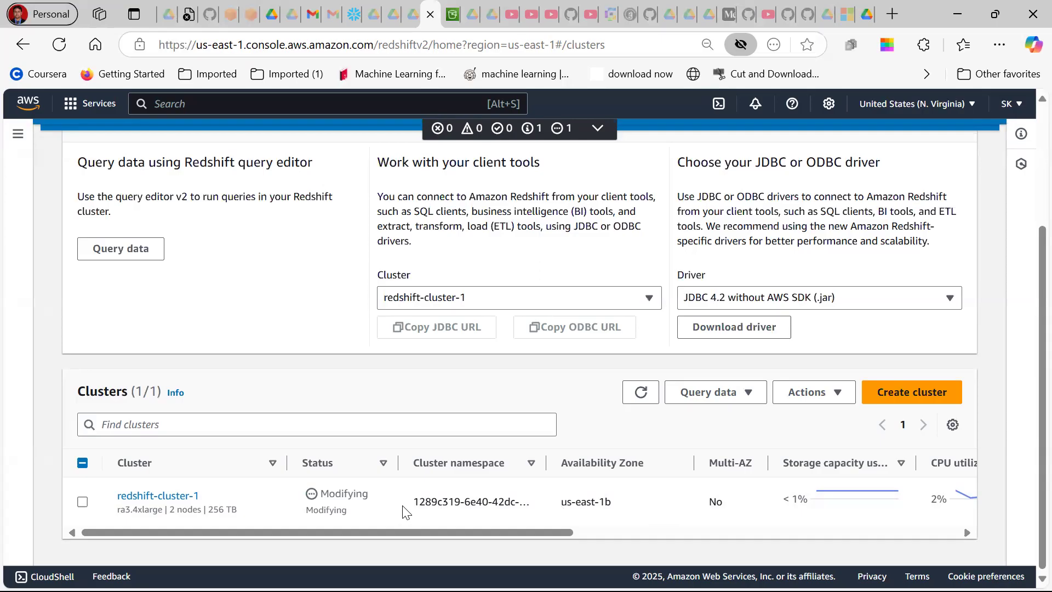
pyautogui.click(711, 393)
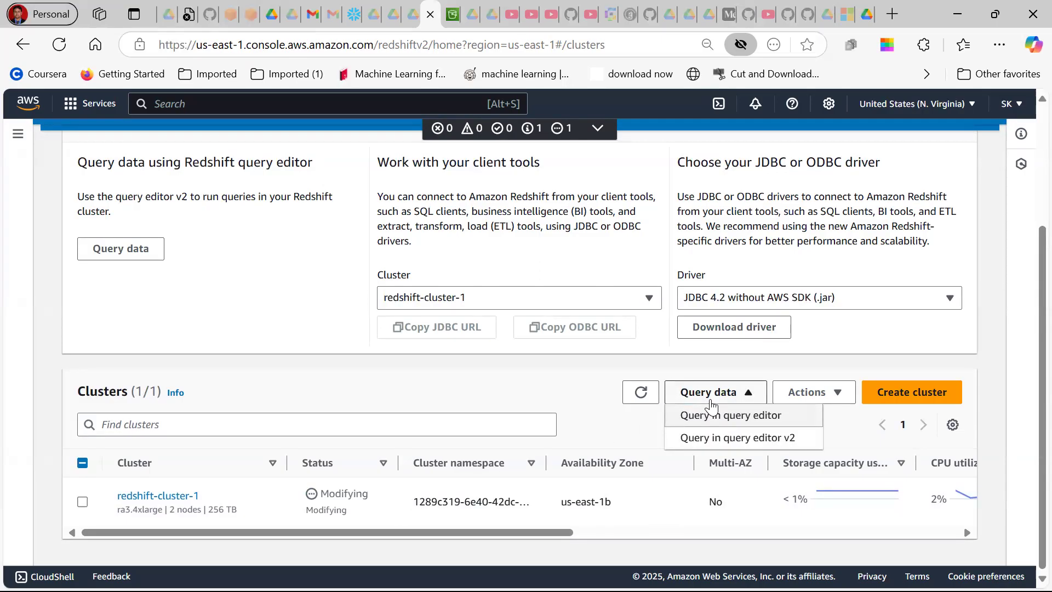
pyautogui.click(692, 438)
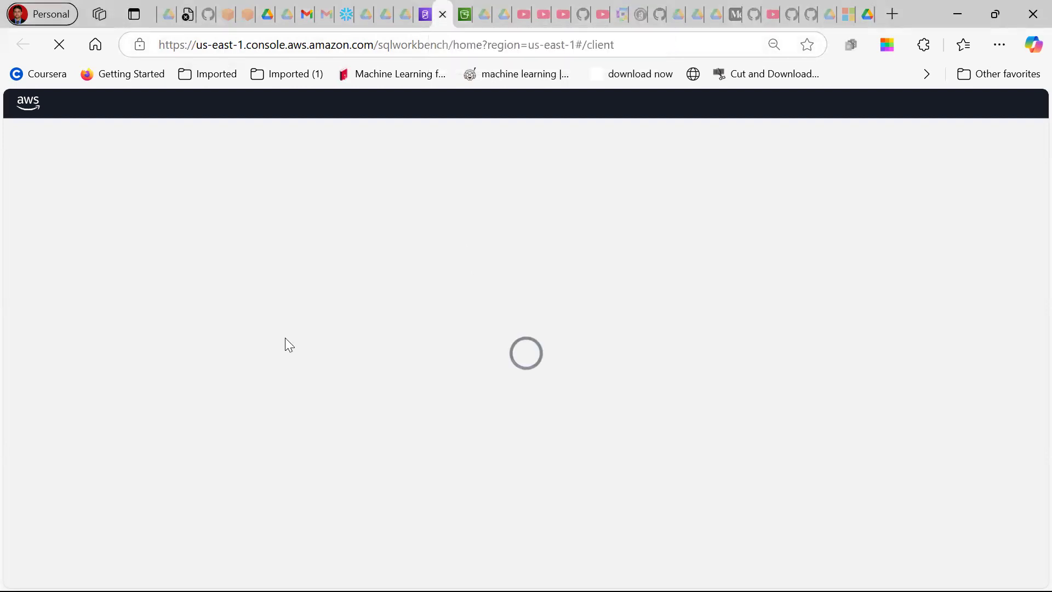
pyautogui.hotkey('ctrl', 'w')
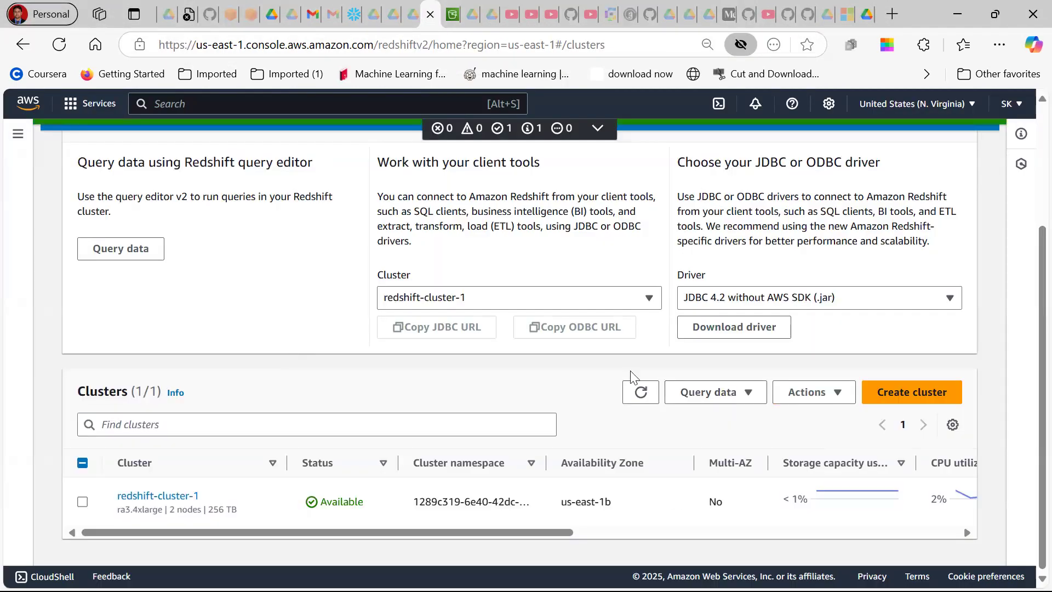
# Open the original query editor, dismiss the notification banners, and connect to the dev database as awsuser.
pyautogui.click(733, 394)
pyautogui.click(731, 415)
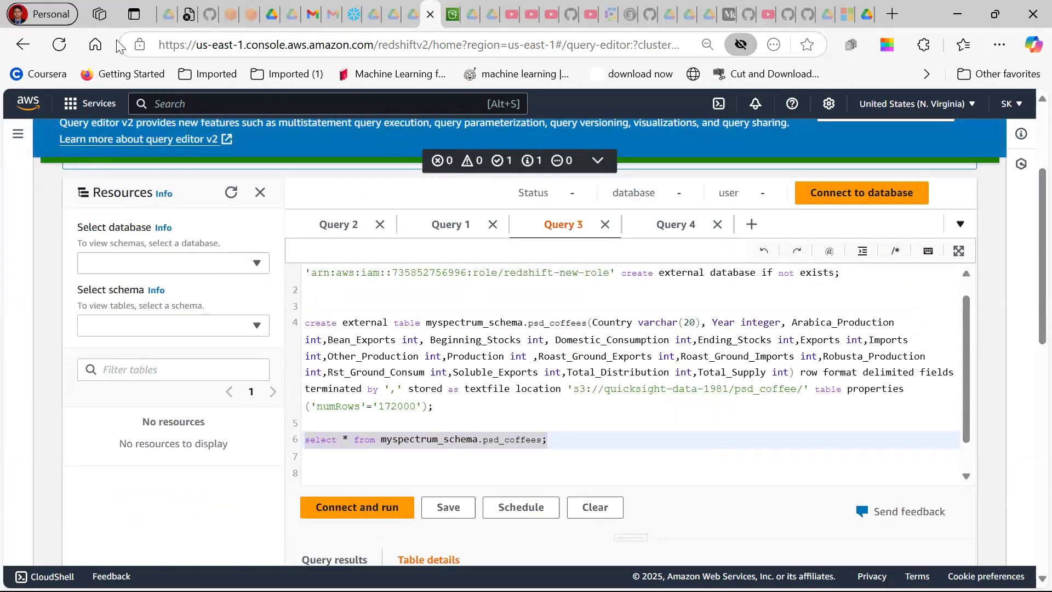
pyautogui.scroll(1, 633, 370)
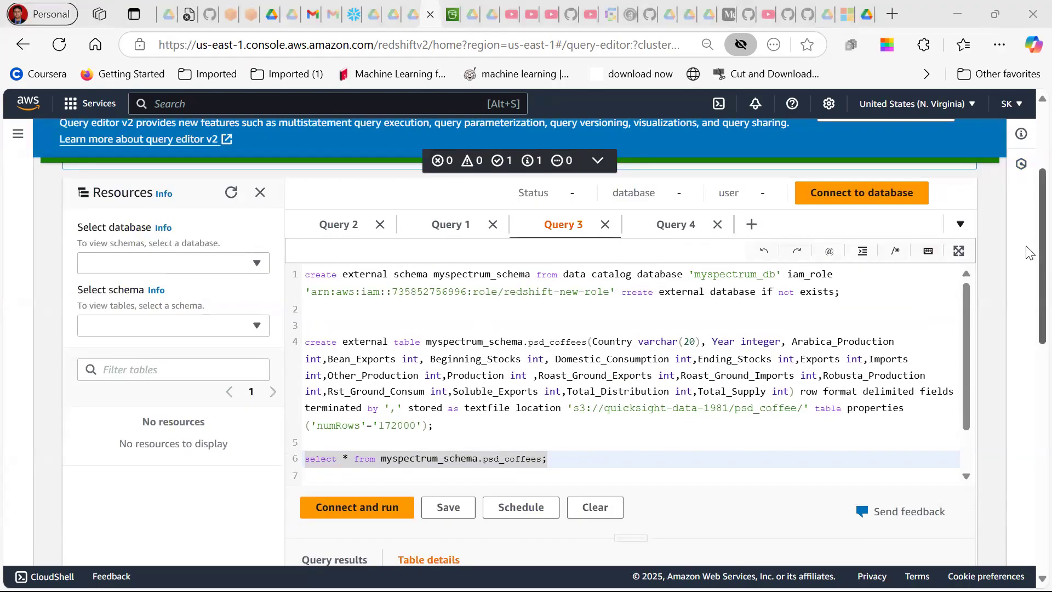
pyautogui.scroll(3, 1029, 252)
pyautogui.click(988, 142)
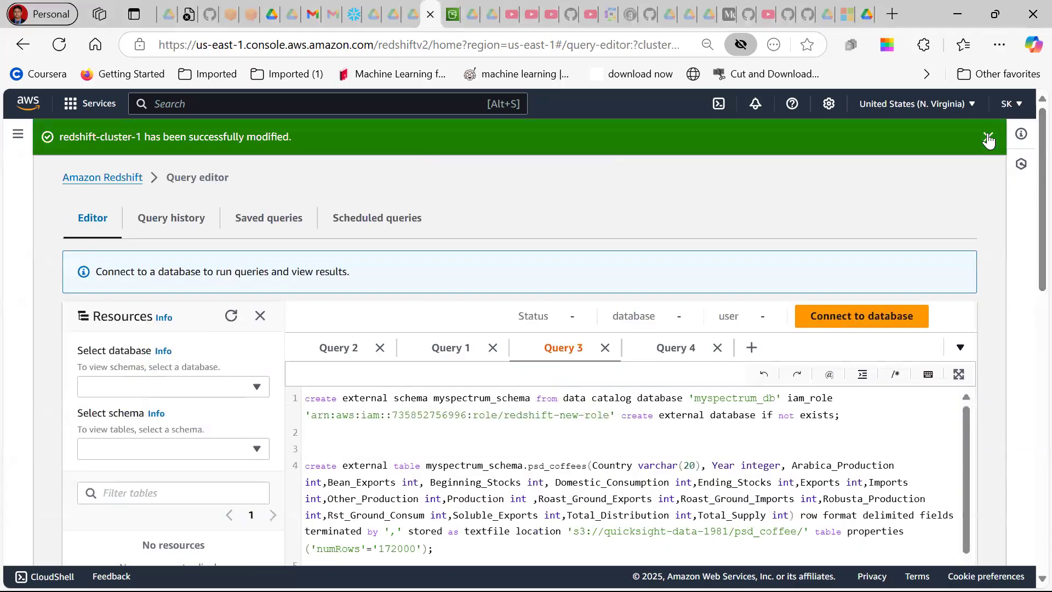
pyautogui.click(990, 138)
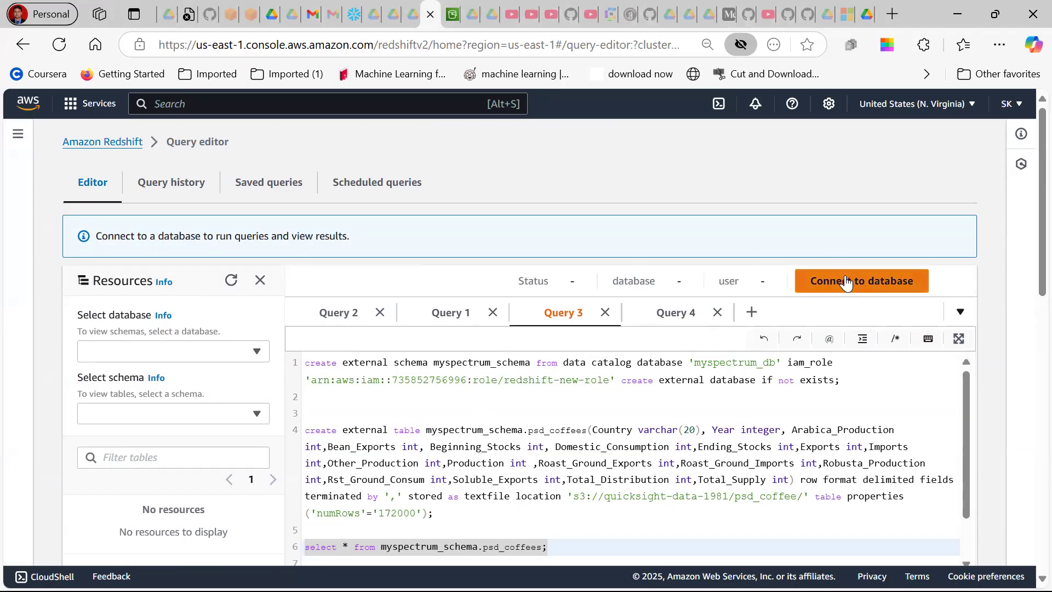
pyautogui.click(863, 280)
pyautogui.press('Return')
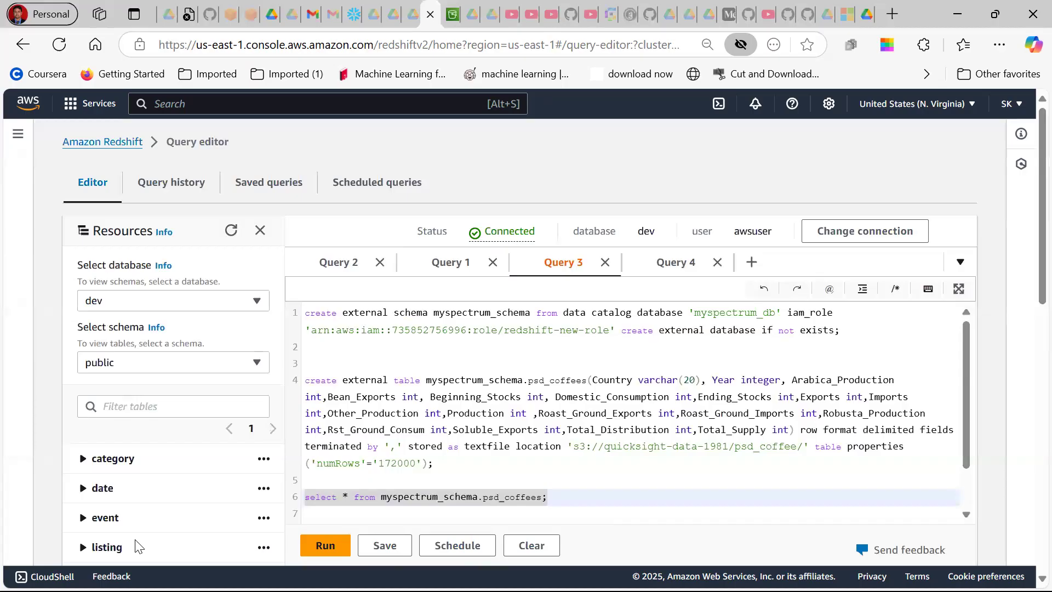
# Examine the available databases and schemas and the sample tables in the public schema of dev.
pyautogui.scroll(-3, 134, 446)
pyautogui.scroll(-2, 134, 446)
pyautogui.scroll(5, 133, 446)
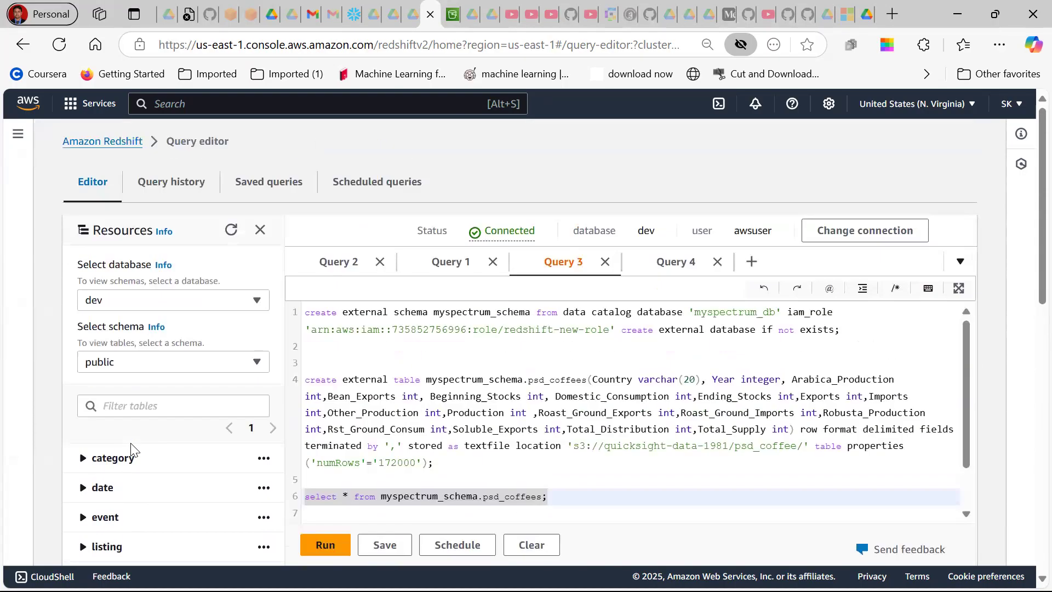
pyautogui.click(131, 305)
pyautogui.click(131, 306)
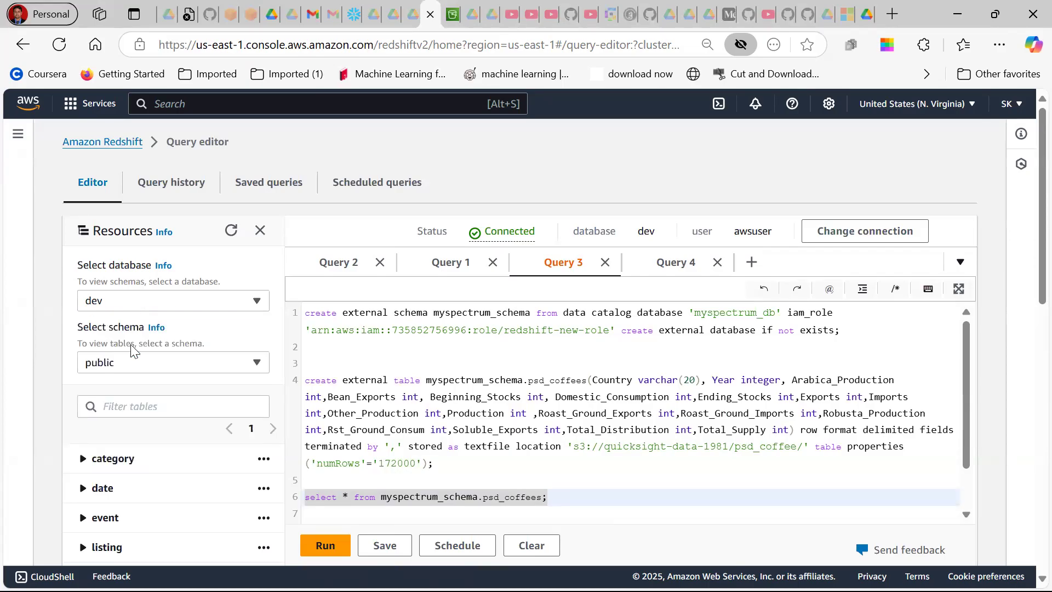
pyautogui.click(132, 364)
pyautogui.click(133, 366)
pyautogui.scroll(-2, 127, 485)
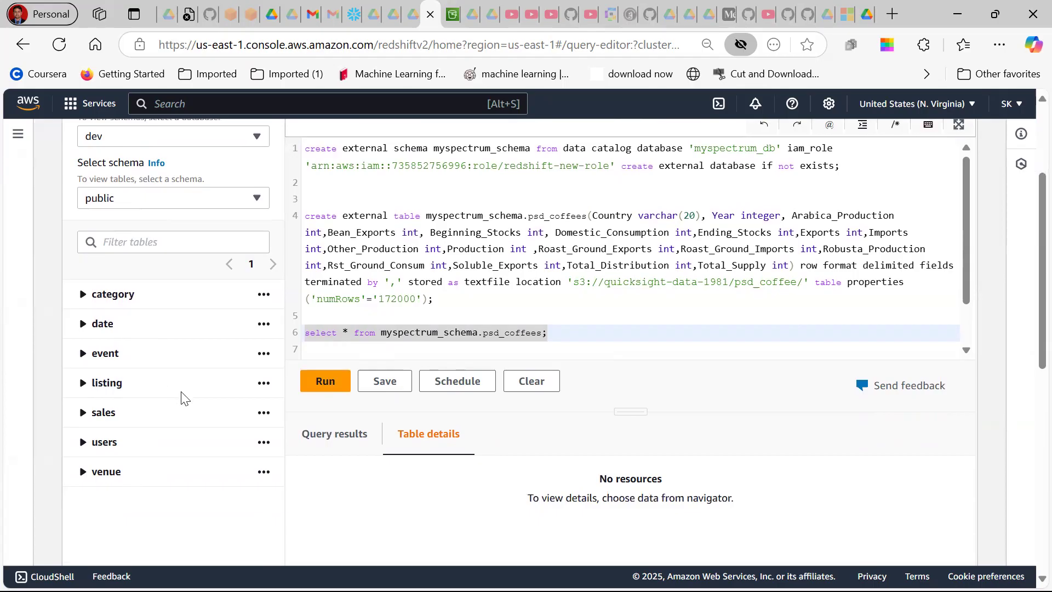
pyautogui.scroll(3, 184, 395)
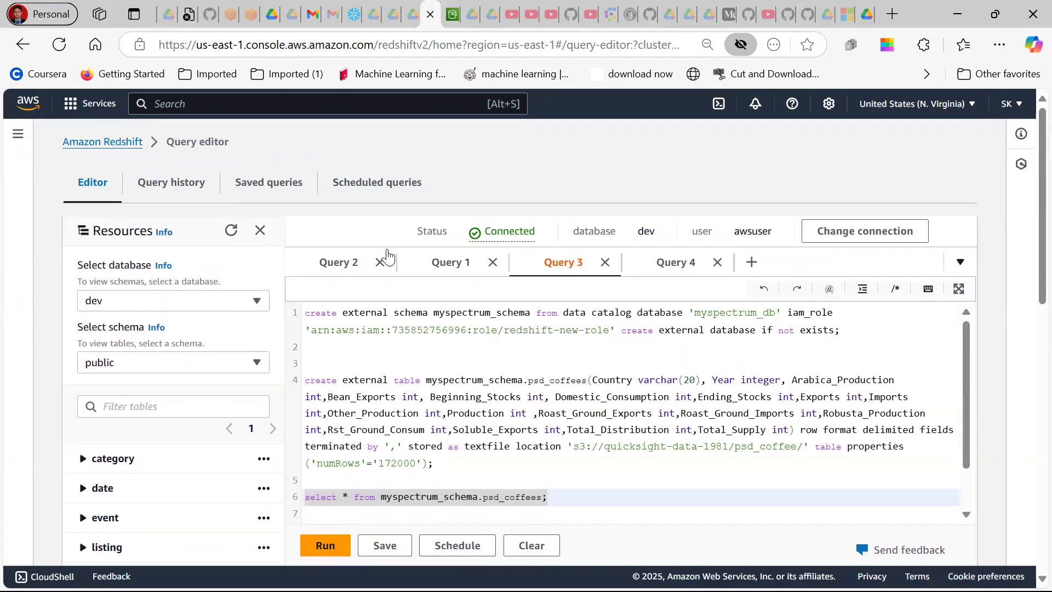
# Run the Query 1 statement that finds the top 10 buyers by quantity and review the returned rows.
pyautogui.click(423, 261)
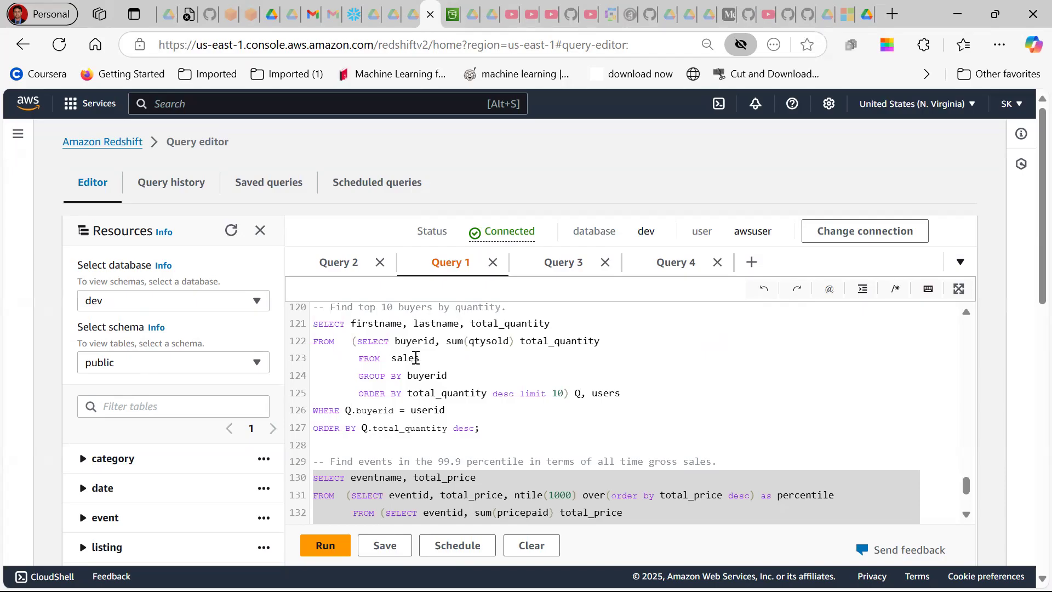
pyautogui.doubleClick(607, 393)
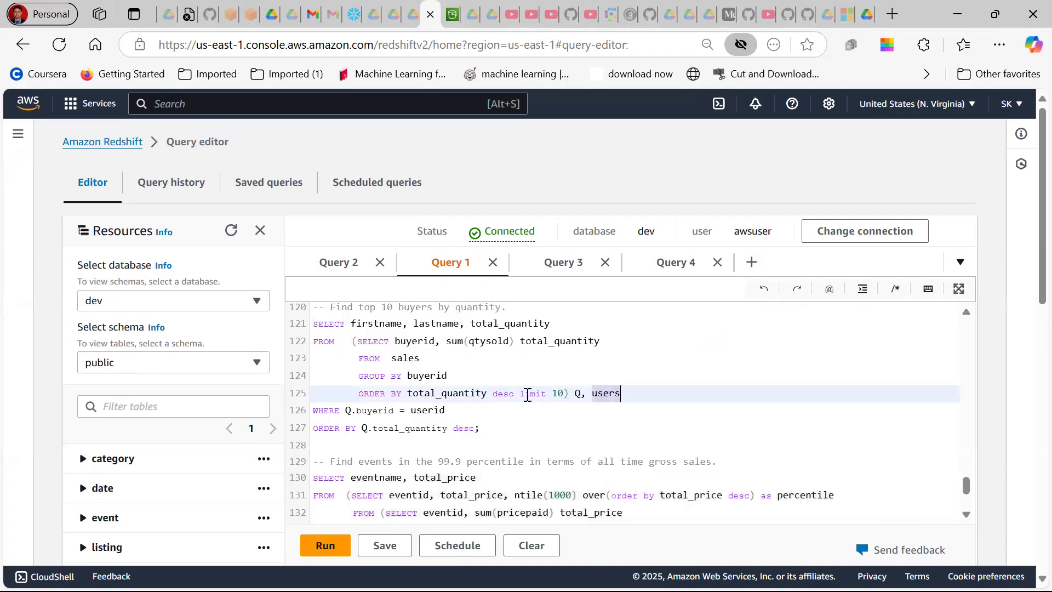
pyautogui.click(404, 359)
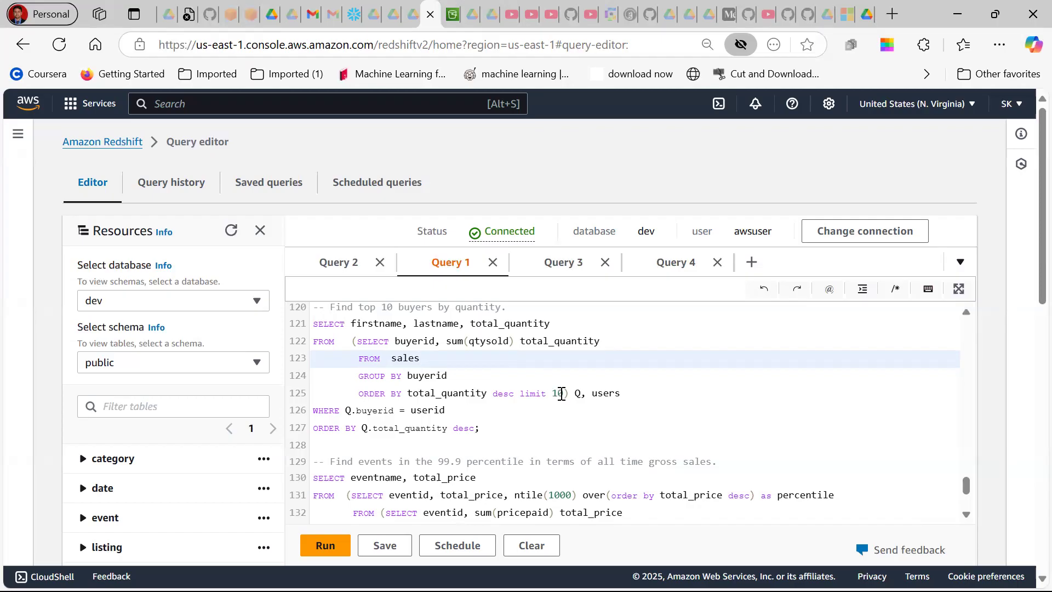
pyautogui.moveTo(560, 393); pyautogui.dragTo(361, 341)
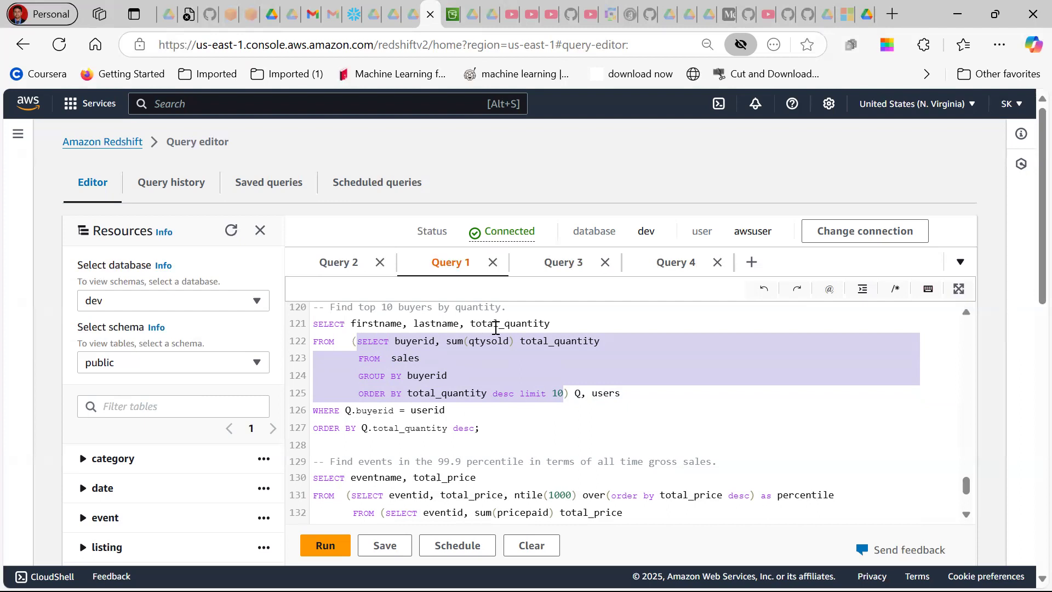
pyautogui.moveTo(491, 427); pyautogui.dragTo(290, 320)
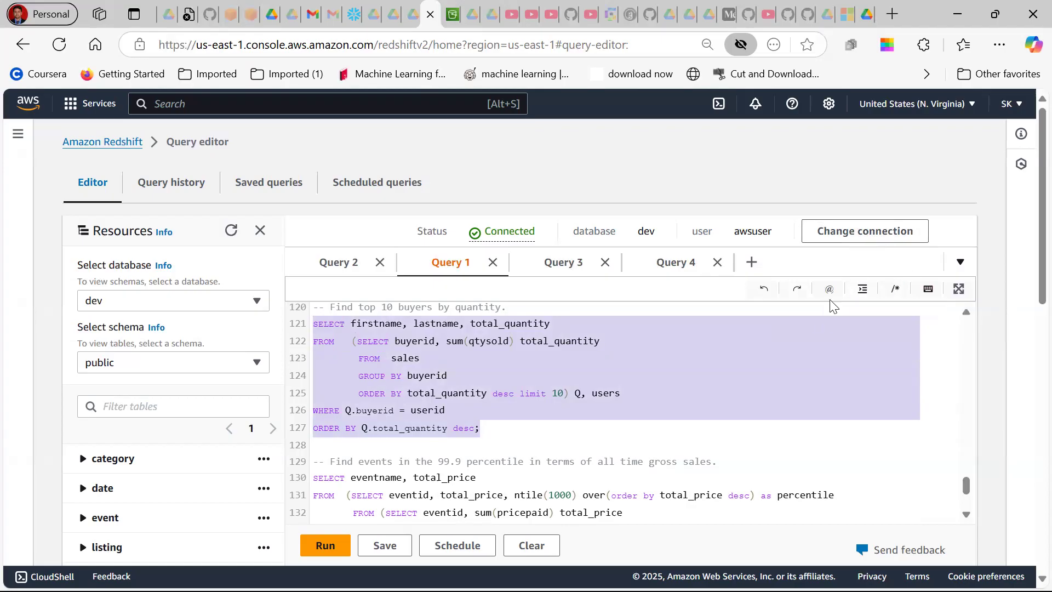
pyautogui.click(329, 545)
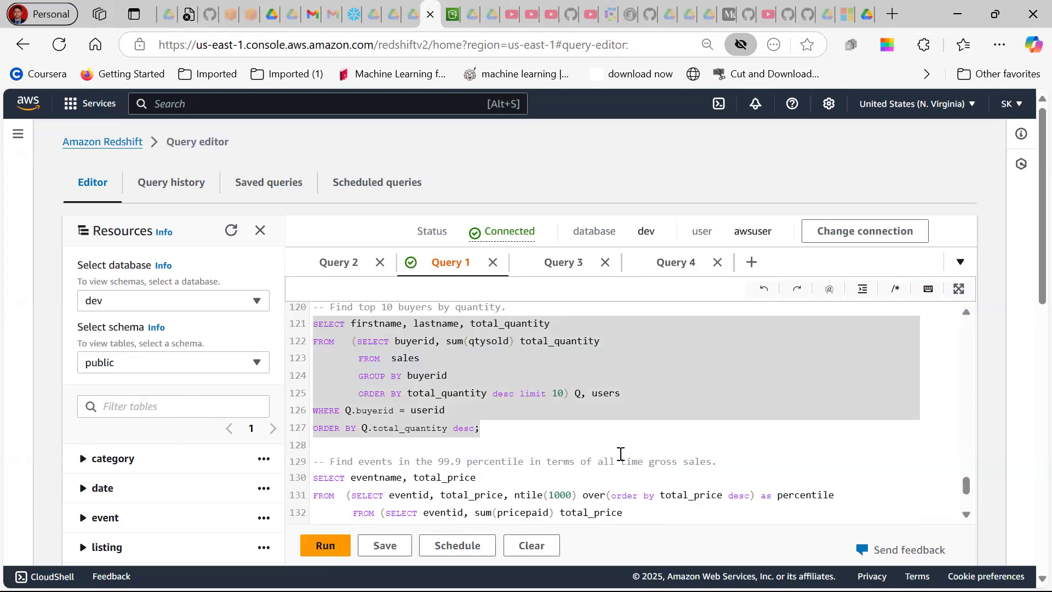
pyautogui.scroll(-5, 620, 453)
pyautogui.scroll(-8, 620, 453)
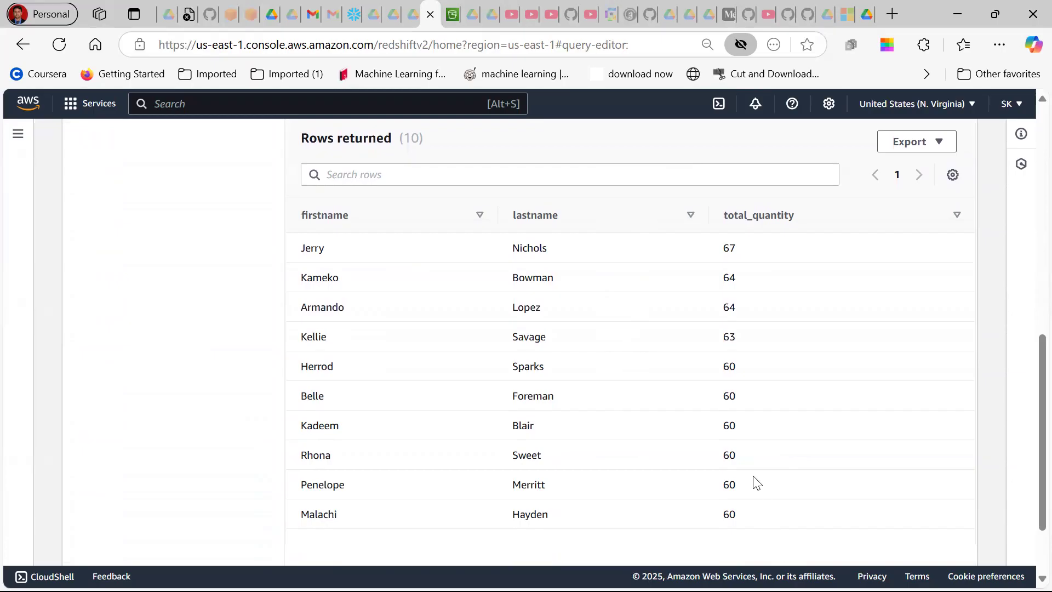
# Create the demo database with the prepared statement in Query 2 and select demo as the browsed database.
pyautogui.scroll(2, 755, 463)
pyautogui.scroll(5, 756, 463)
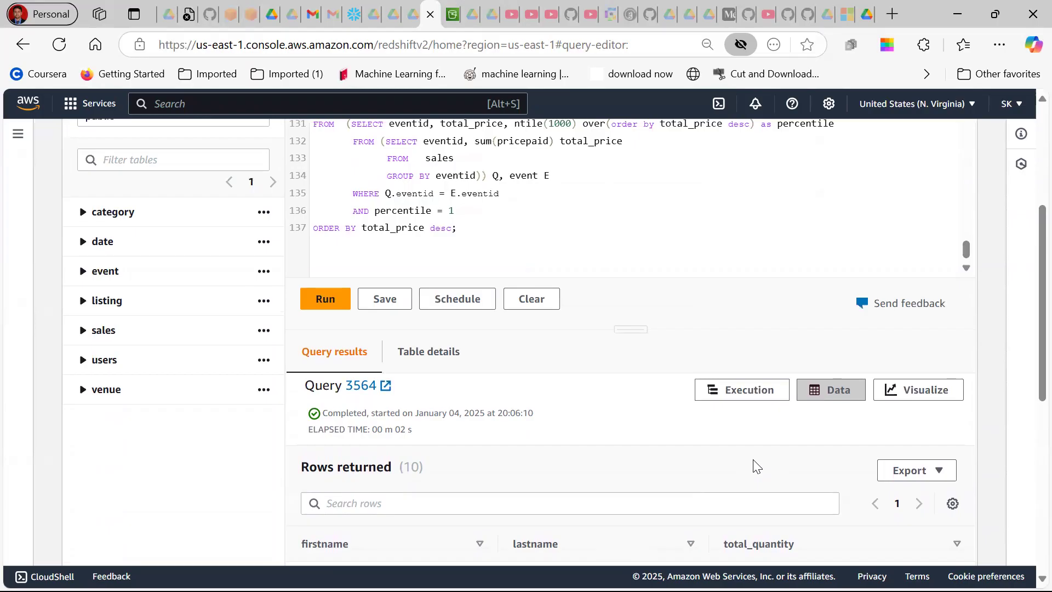
pyautogui.scroll(3, 755, 465)
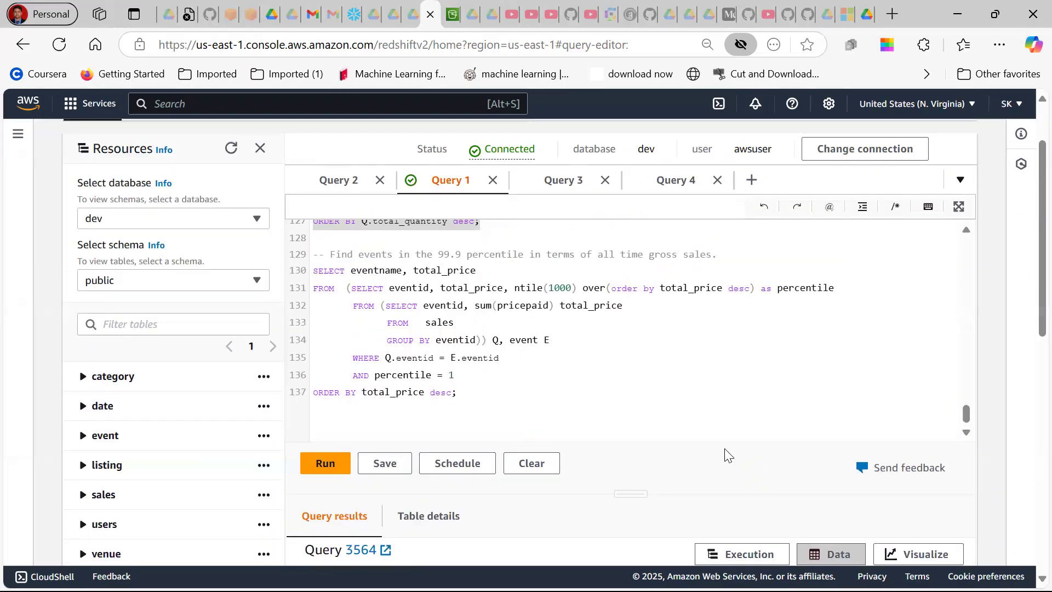
pyautogui.scroll(2, 554, 255)
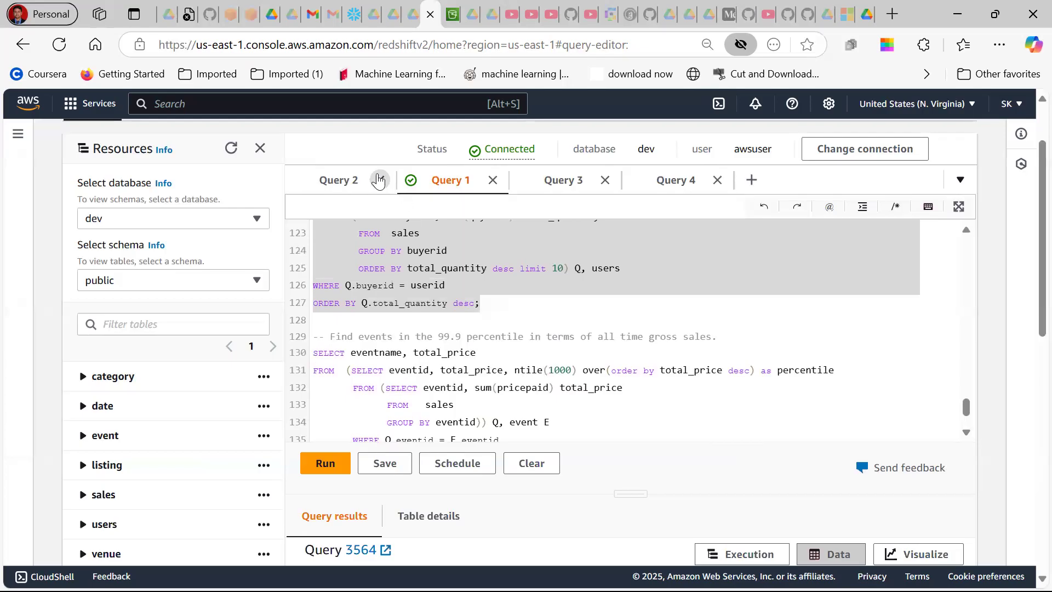
pyautogui.click(345, 182)
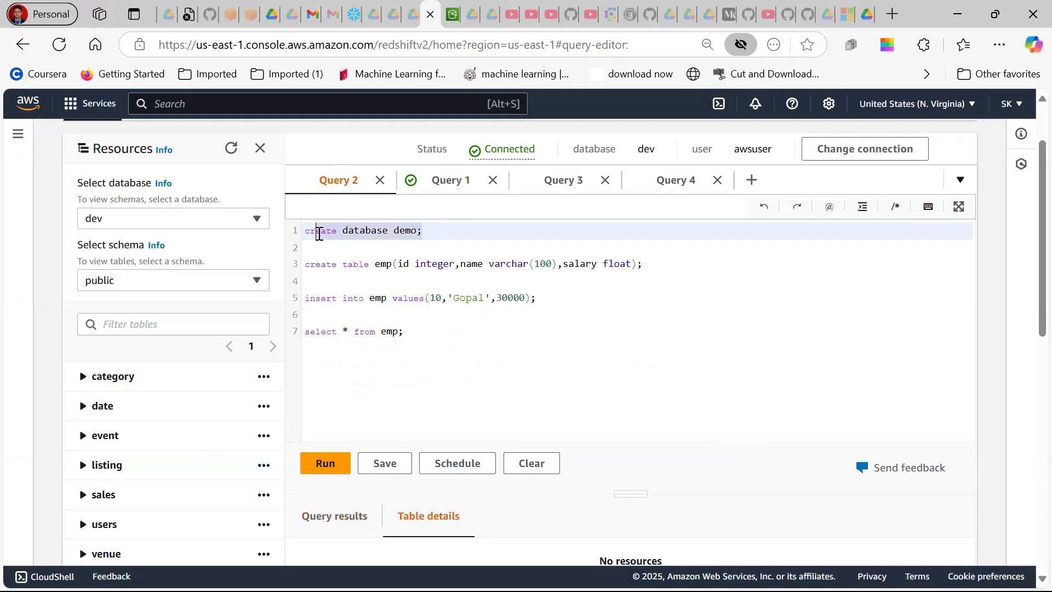
pyautogui.click(445, 262)
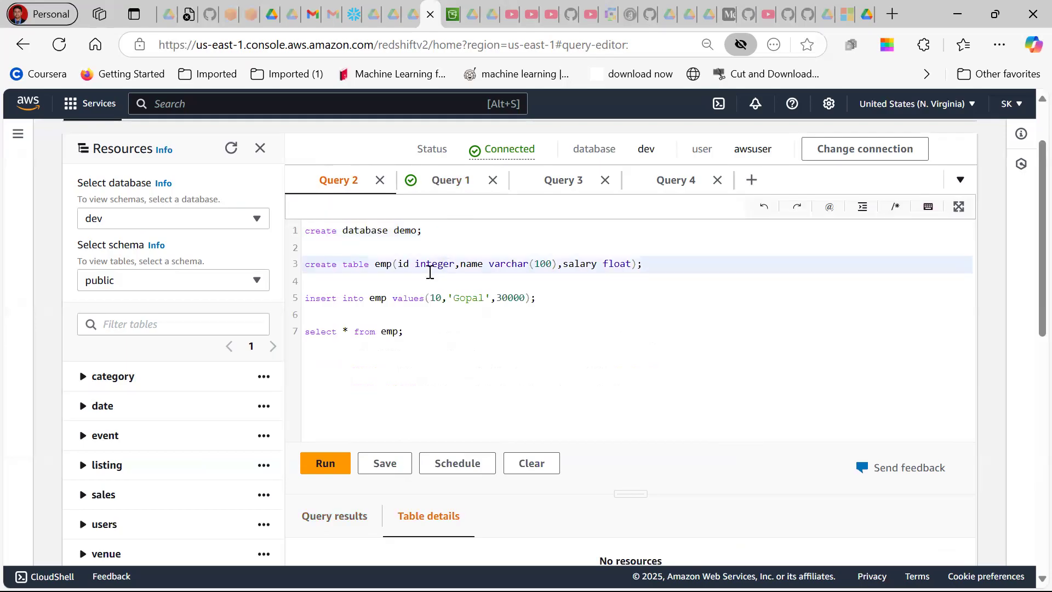
pyautogui.click(418, 298)
pyautogui.press('Down')
pyautogui.moveTo(431, 230); pyautogui.dragTo(280, 241)
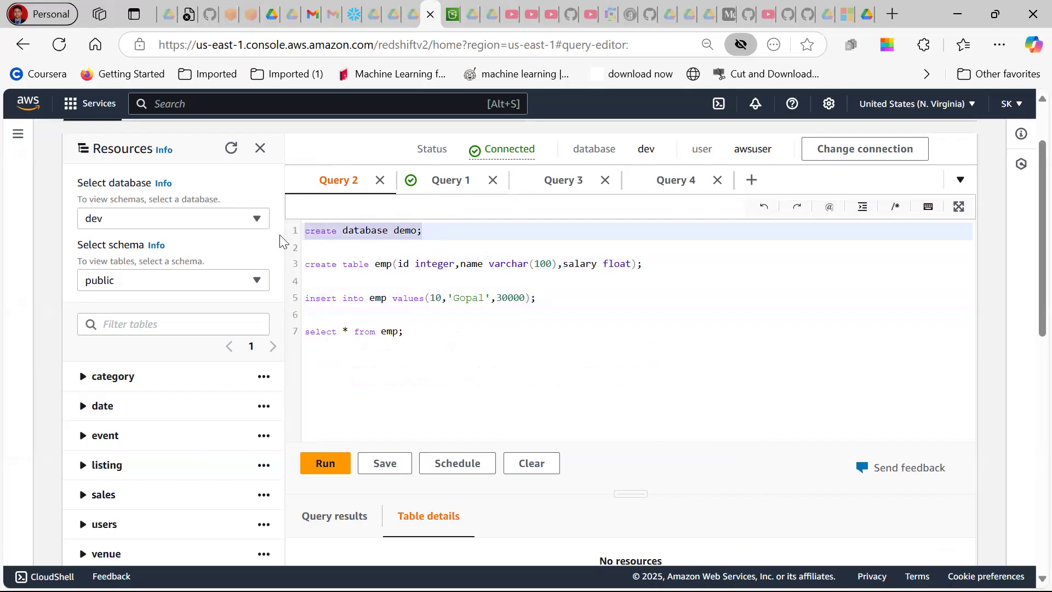
pyautogui.click(326, 464)
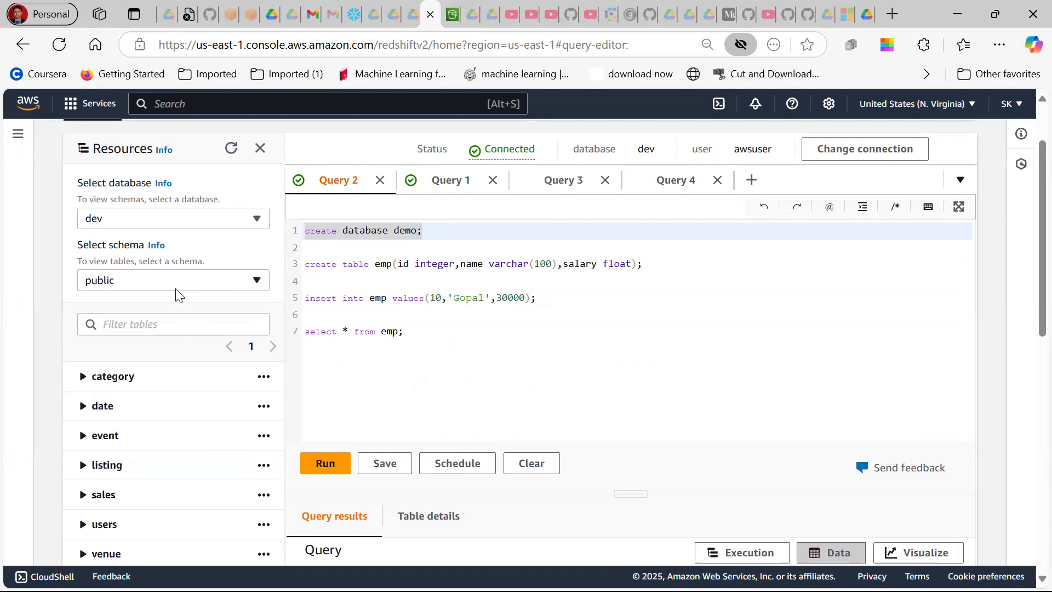
pyautogui.click(162, 216)
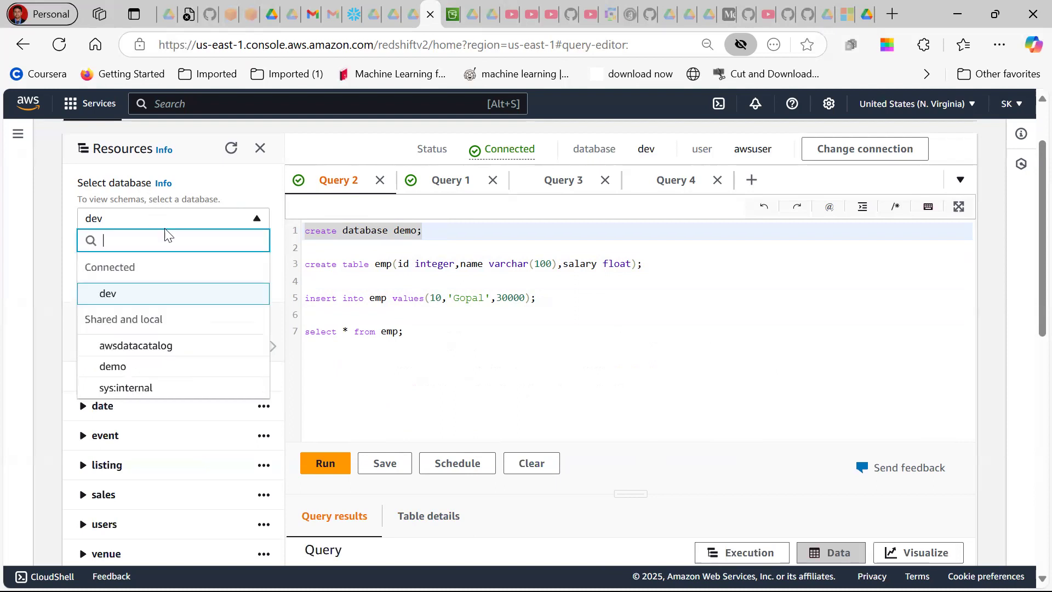
pyautogui.click(142, 376)
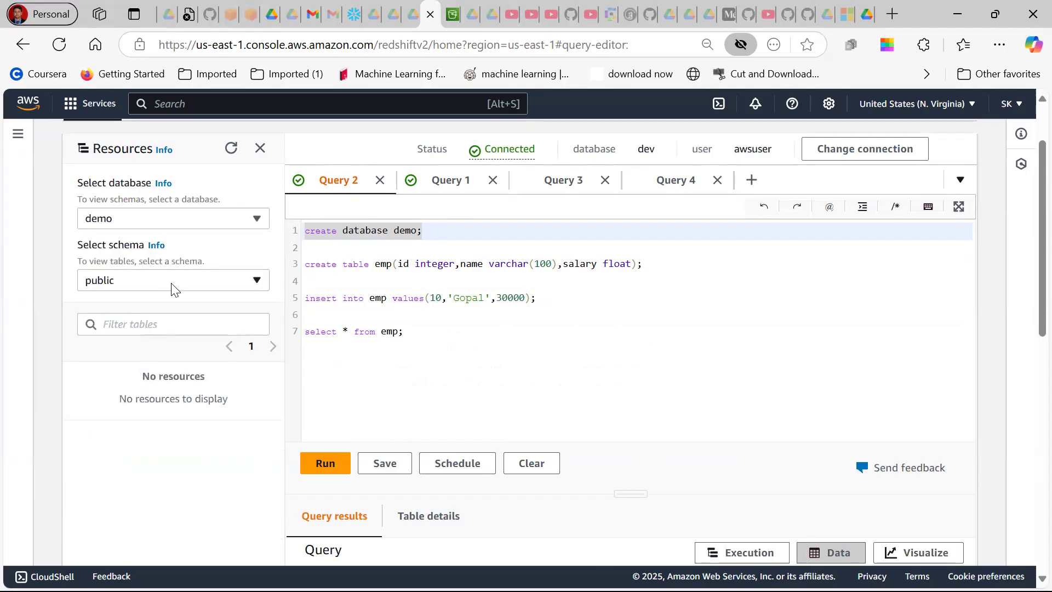
# Run the prepared statement creating the emp table with id, name and salary, and expand the table's columns in the resources.
pyautogui.moveTo(667, 263); pyautogui.dragTo(277, 266)
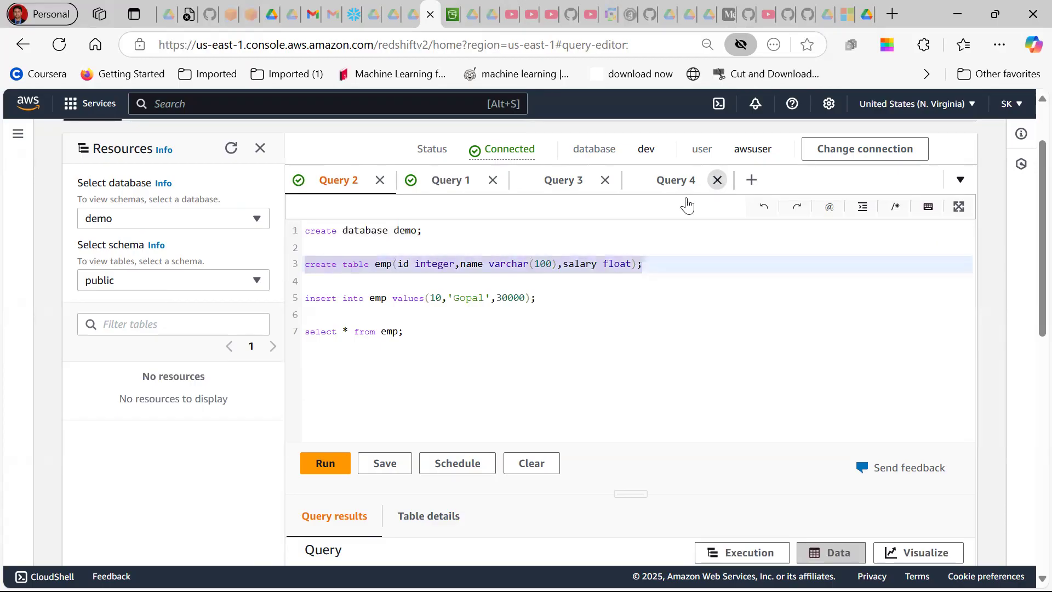
pyautogui.click(320, 472)
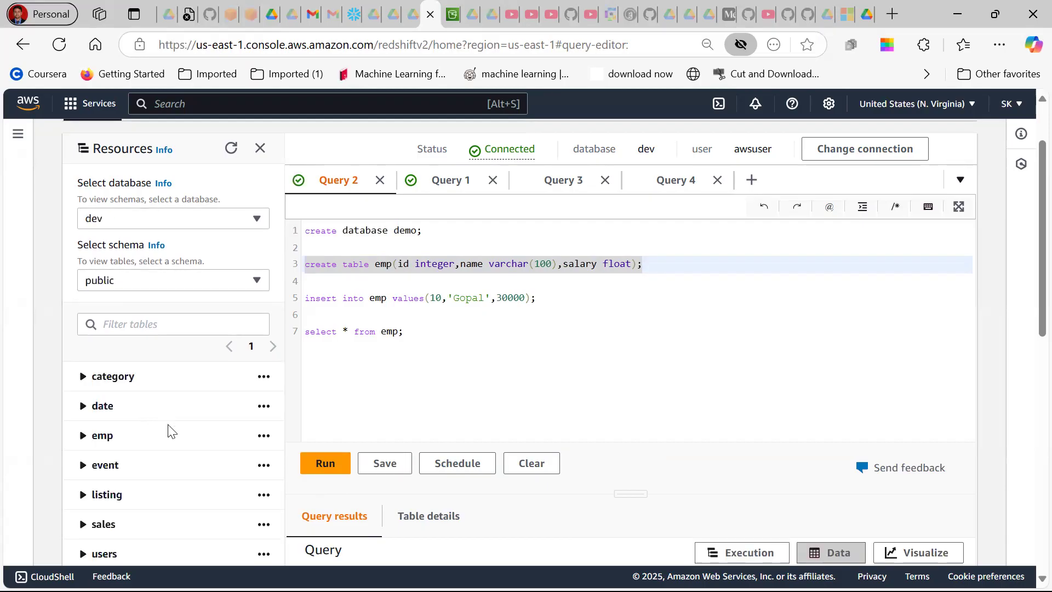
pyautogui.click(81, 437)
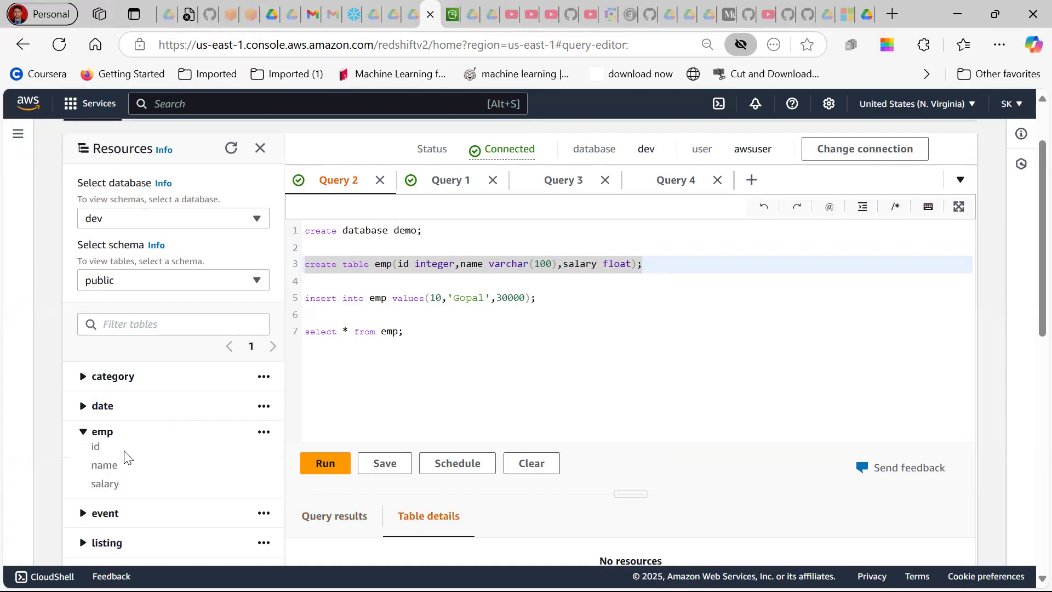
# Insert the prepared employee row with id 10 and salary 30000 into emp, and query all rows of the table.
pyautogui.moveTo(548, 304); pyautogui.dragTo(303, 298)
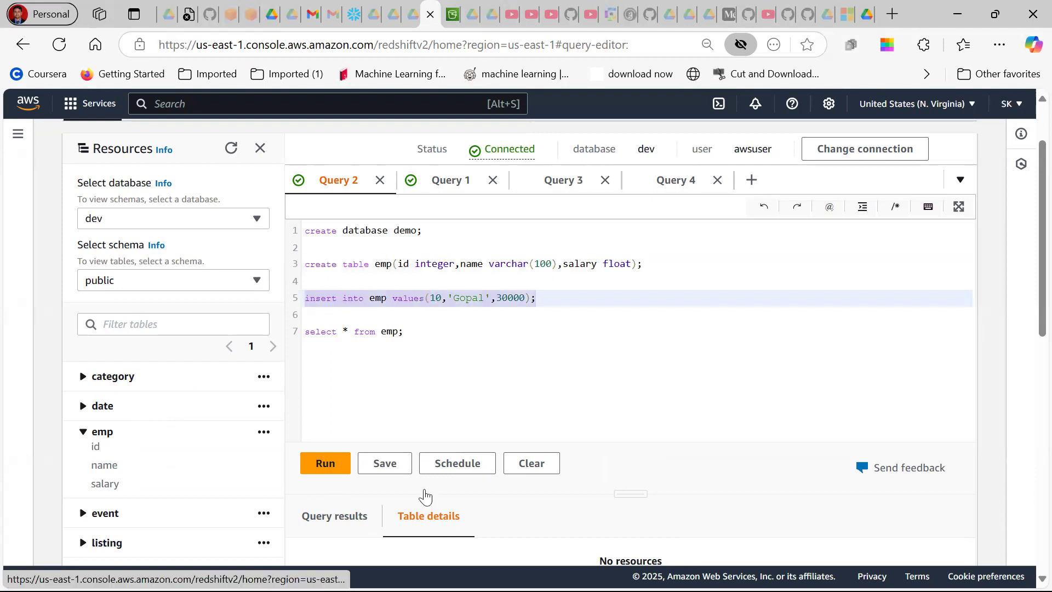
pyautogui.click(334, 465)
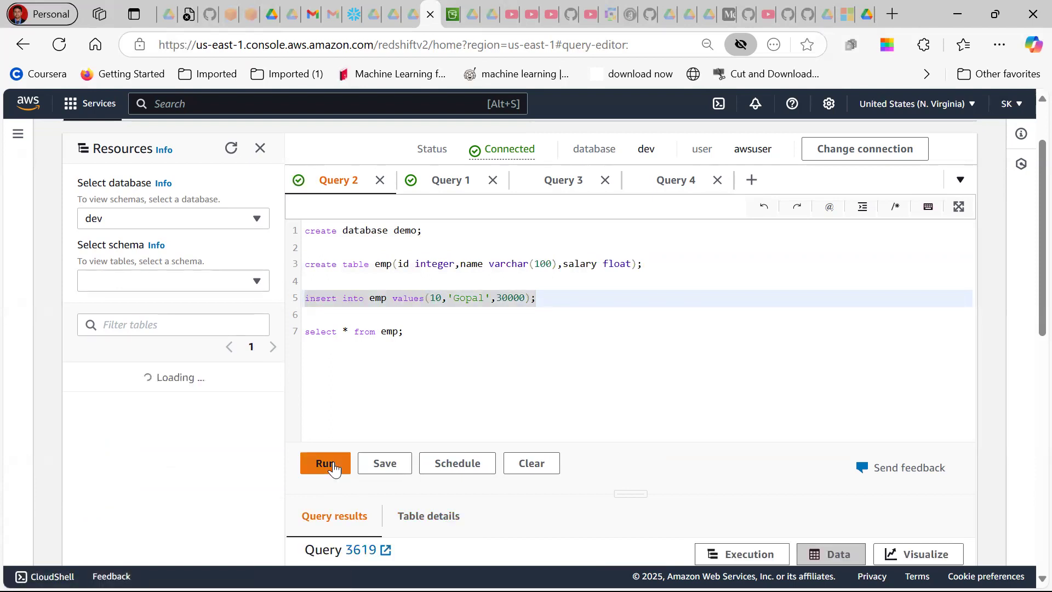
pyautogui.moveTo(436, 339); pyautogui.dragTo(290, 336)
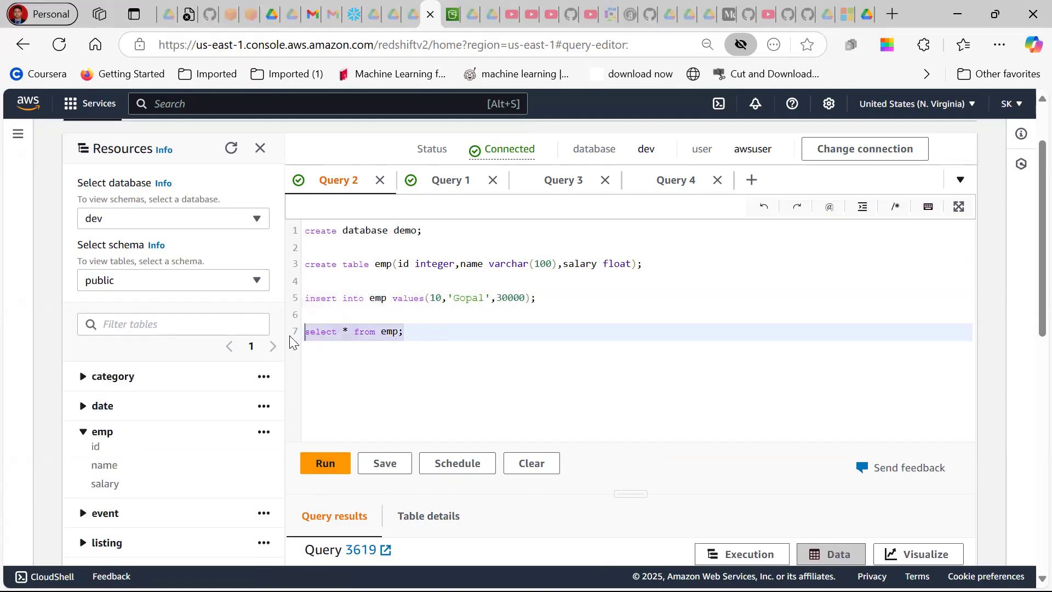
pyautogui.click(339, 464)
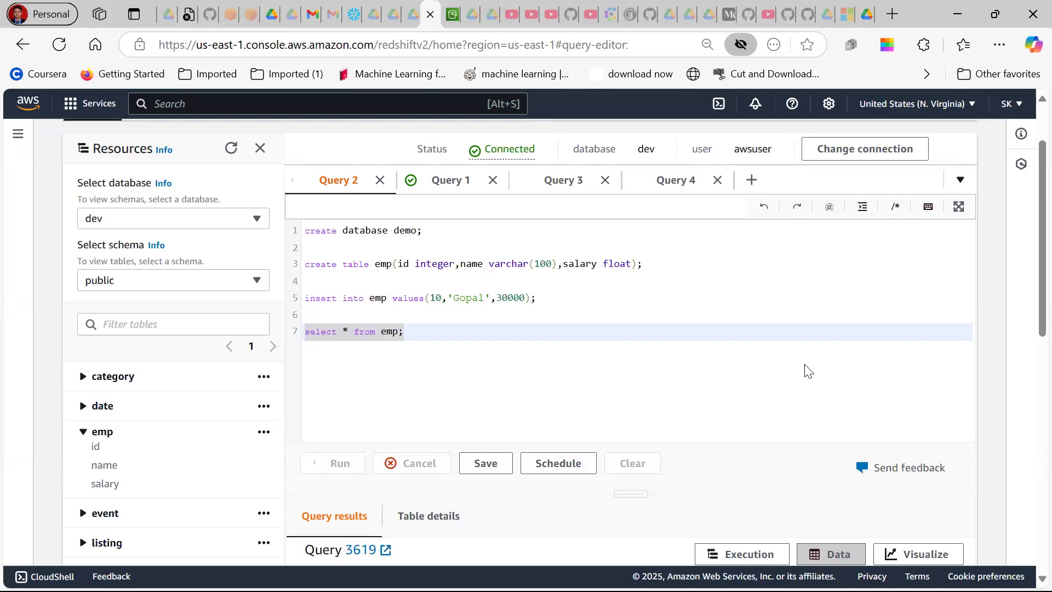
pyautogui.scroll(-5, 806, 371)
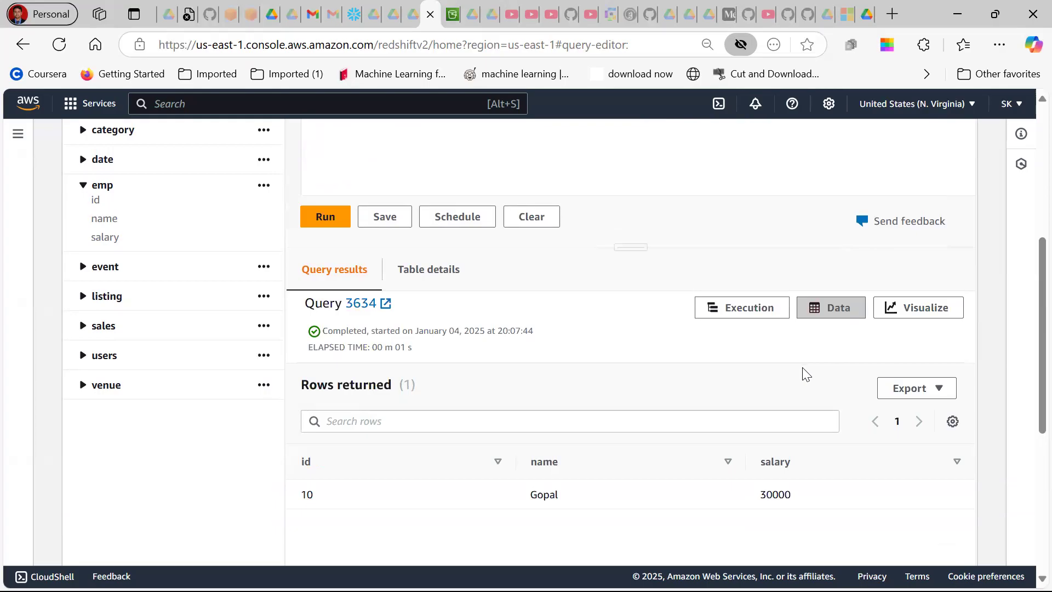
pyautogui.scroll(2, 803, 369)
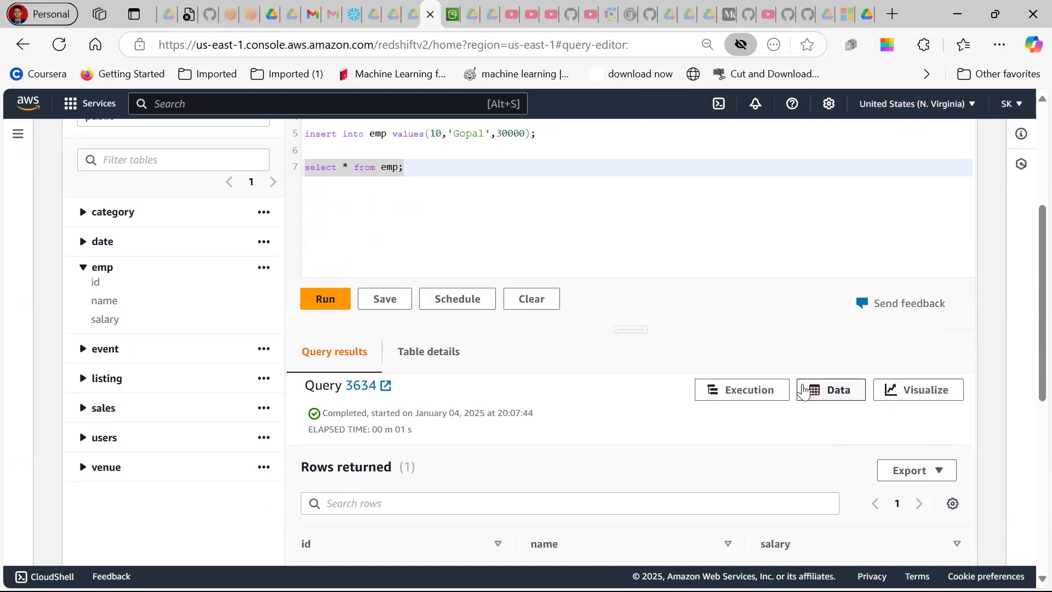
pyautogui.scroll(-2, 805, 378)
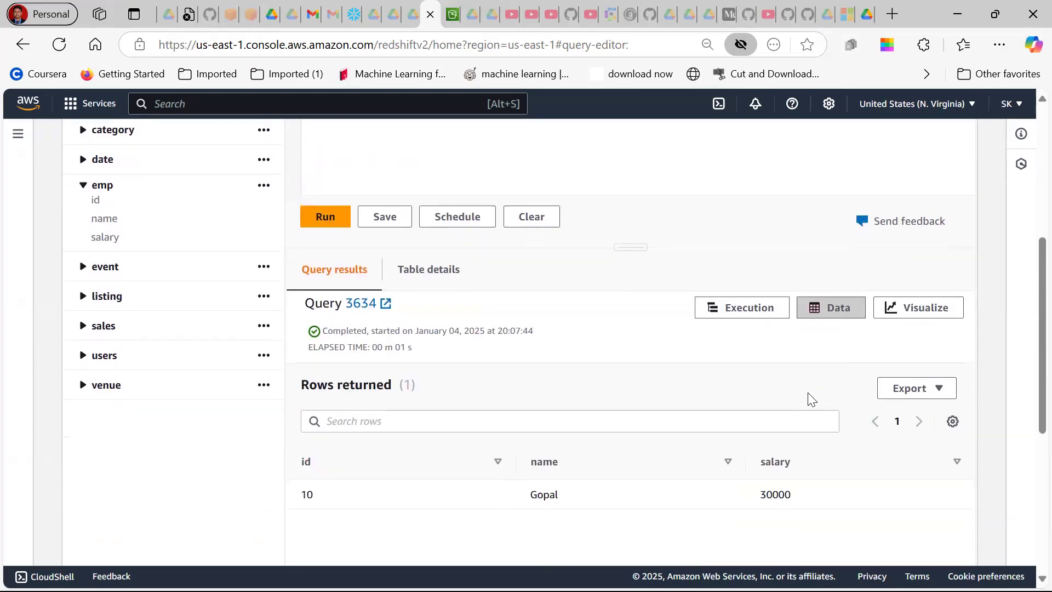
# Look over the external schema script in Query 3 and the sales query in Query 4, and add a new empty query.
pyautogui.scroll(6, 810, 399)
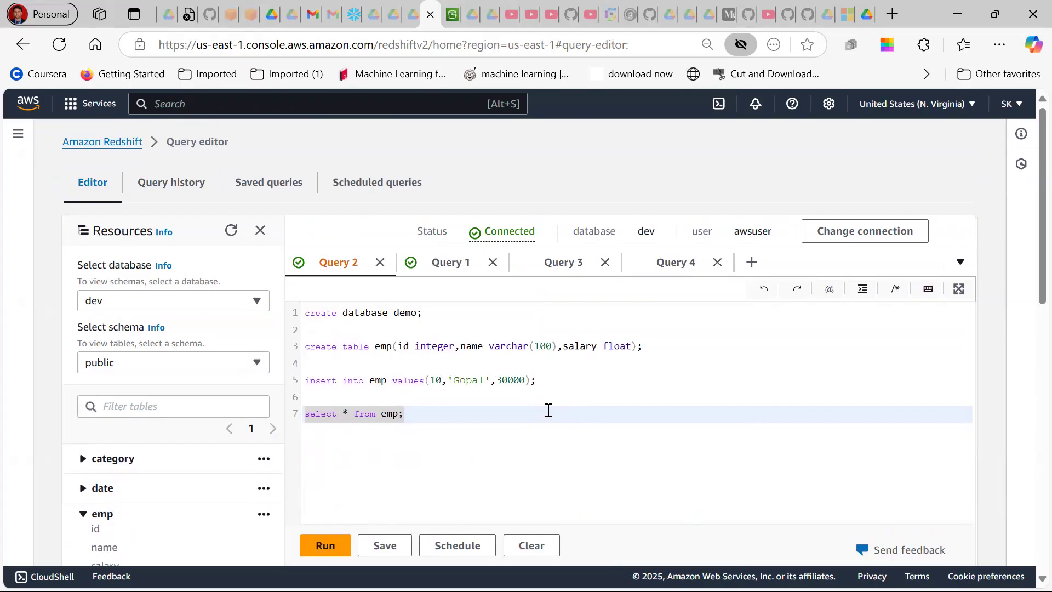
pyautogui.click(566, 263)
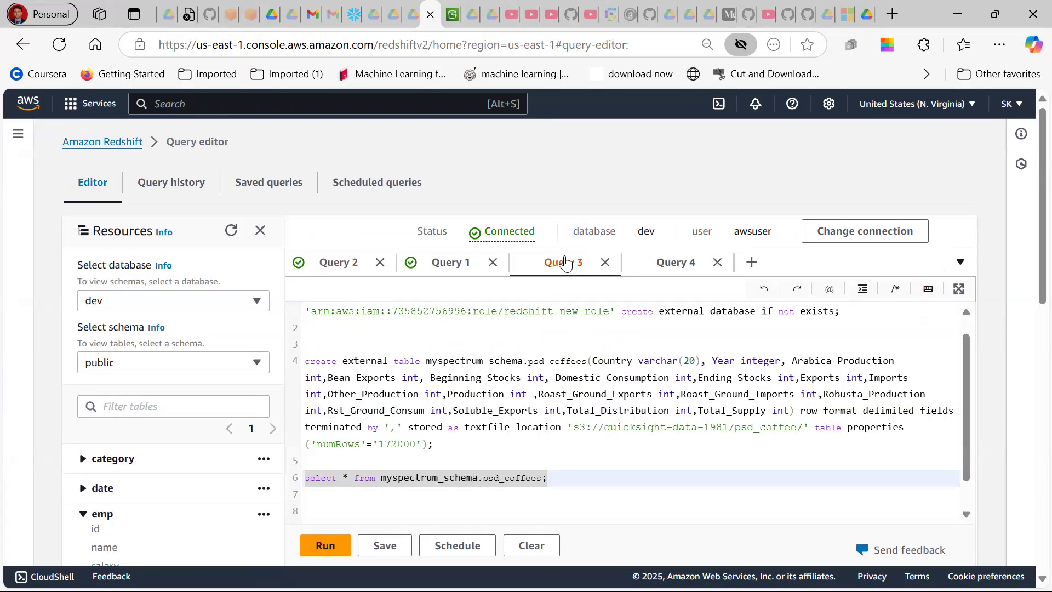
pyautogui.scroll(1, 570, 375)
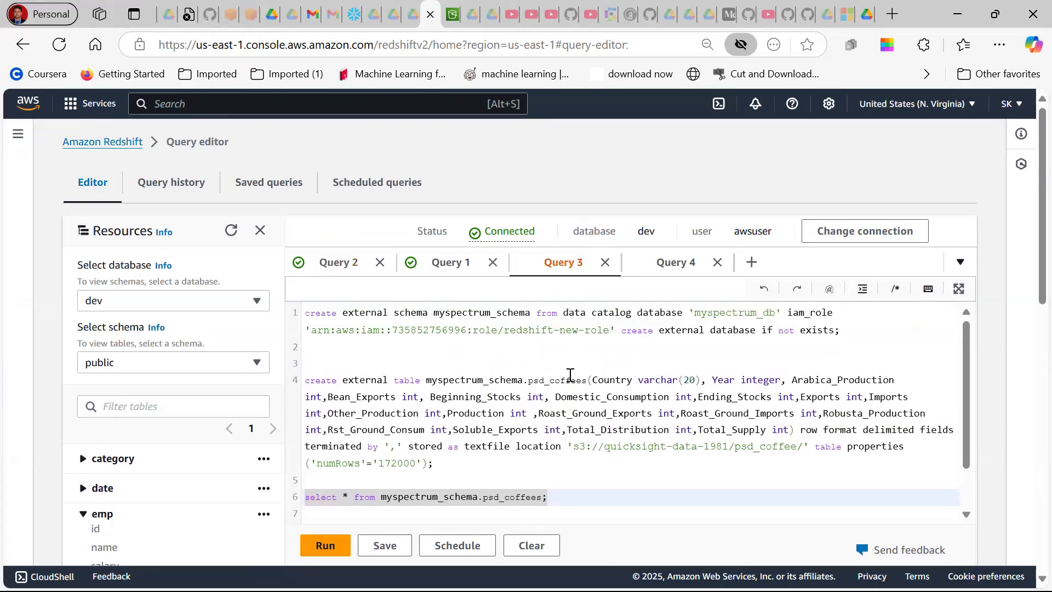
pyautogui.scroll(-3, 570, 375)
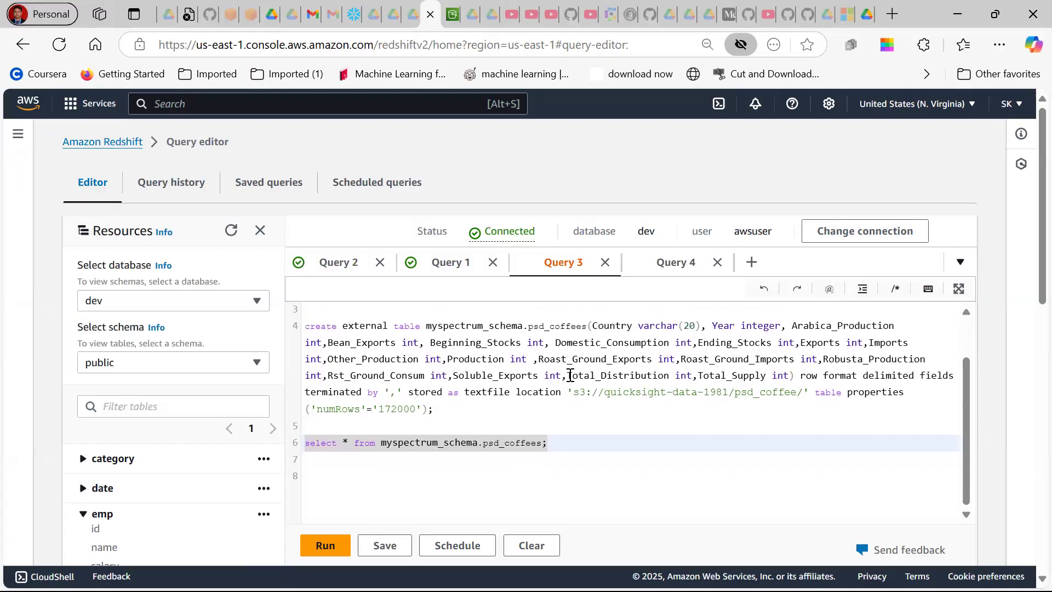
pyautogui.click(673, 274)
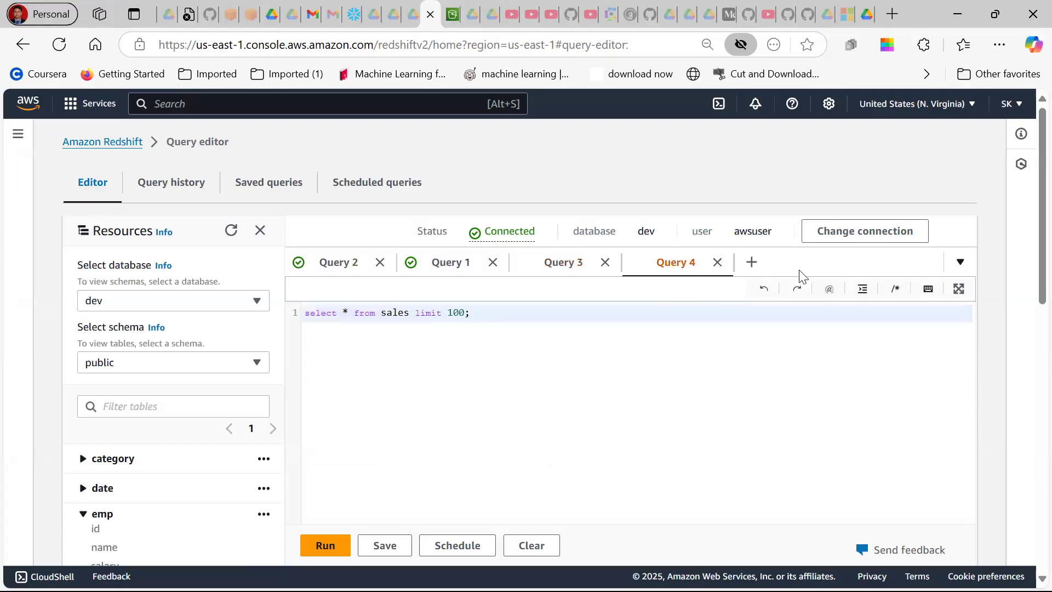
pyautogui.click(752, 263)
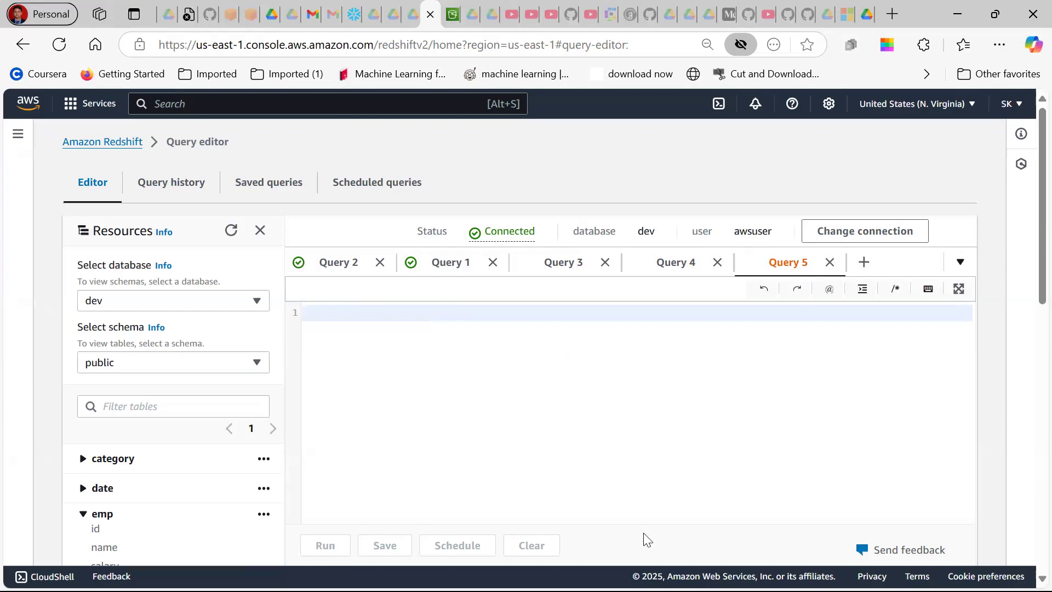
# Copy the CREATE TABLE statements from part through lineorder in Notepad++'s redshift_DDL_Script.sql and paste them into Query 5 in the browser.
pyautogui.press('super')
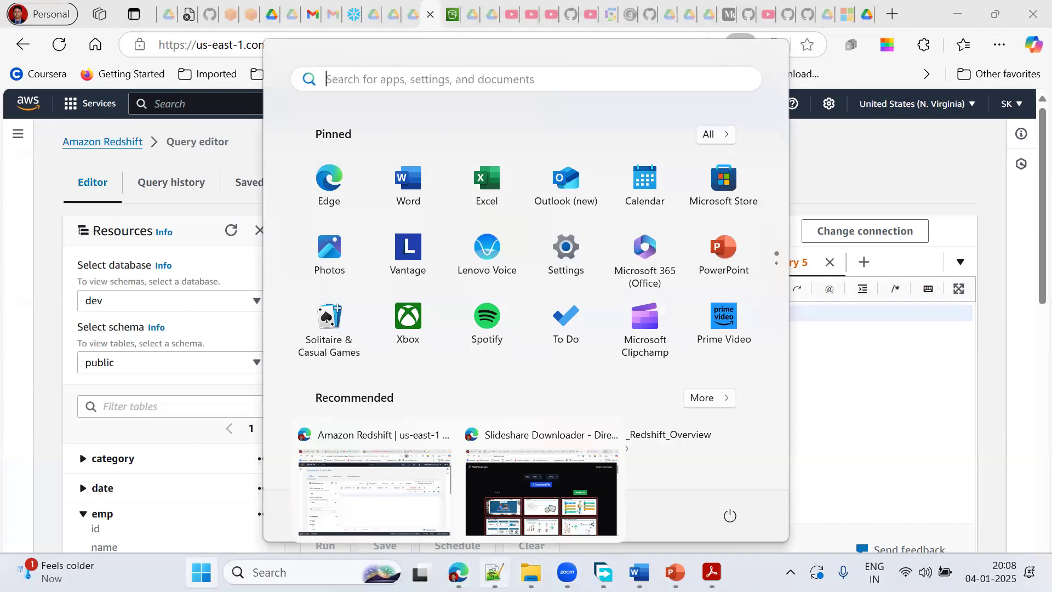
pyautogui.click(495, 572)
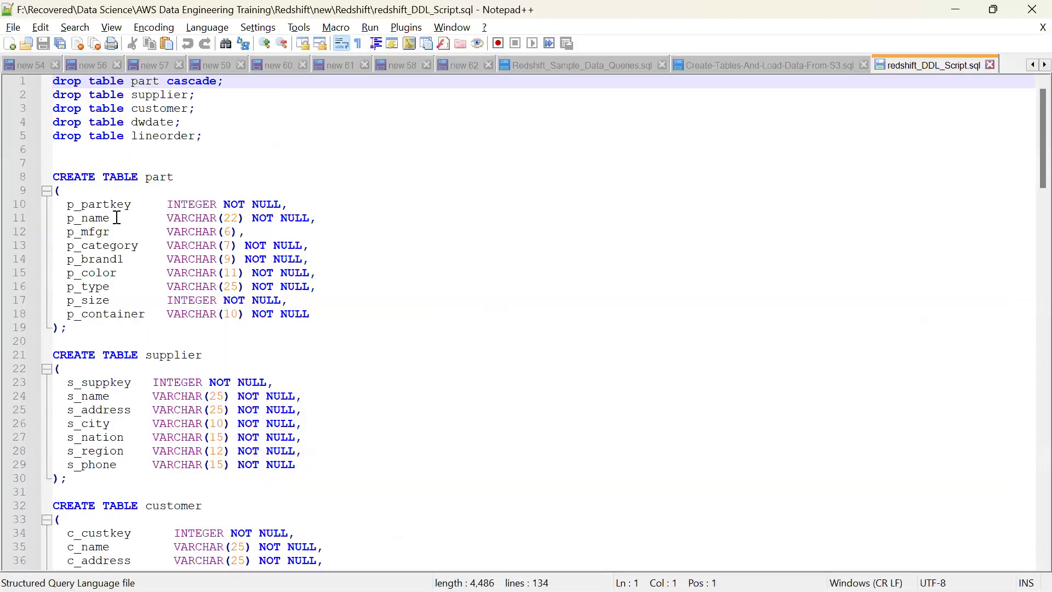
pyautogui.moveTo(53, 177); pyautogui.dragTo(110, 327)
pyautogui.scroll(-20, 109, 327)
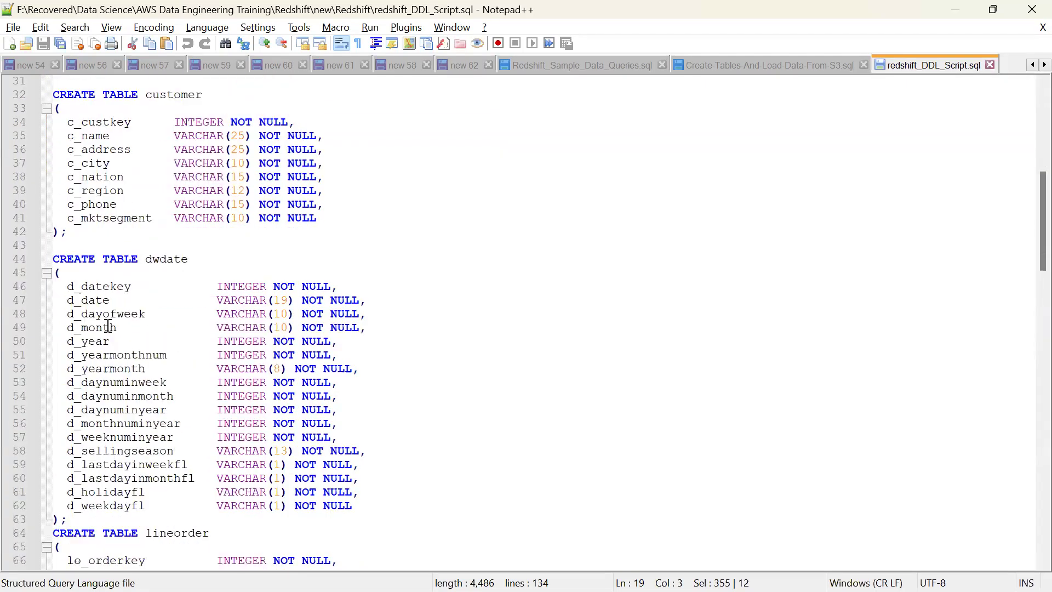
pyautogui.keyDown('shift'); pyautogui.click(94, 380); pyautogui.keyUp('shift')
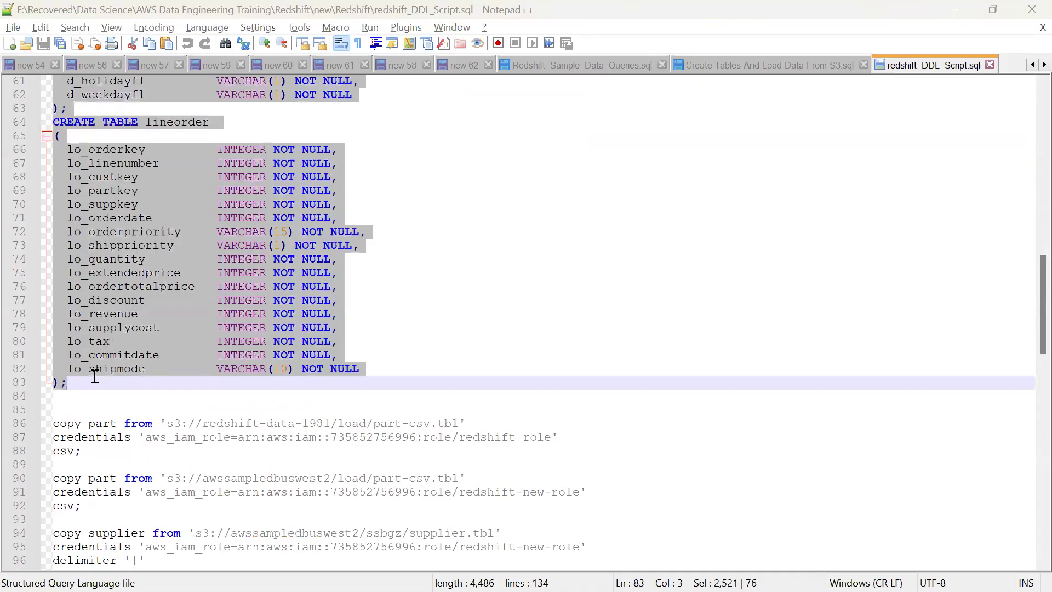
pyautogui.hotkey('alt', 'Tab')
pyautogui.hotkey('ctrl', 'v')
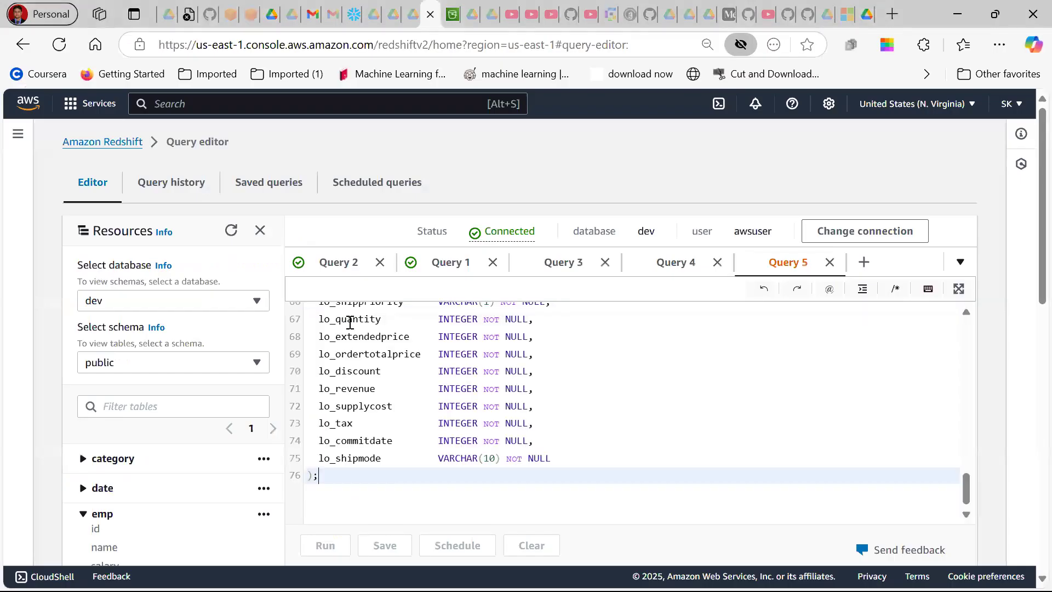
# Run only the CREATE TABLE statement for part, from line 1 to line 12 of Query 5.
pyautogui.scroll(10, 362, 340)
pyautogui.scroll(5, 377, 345)
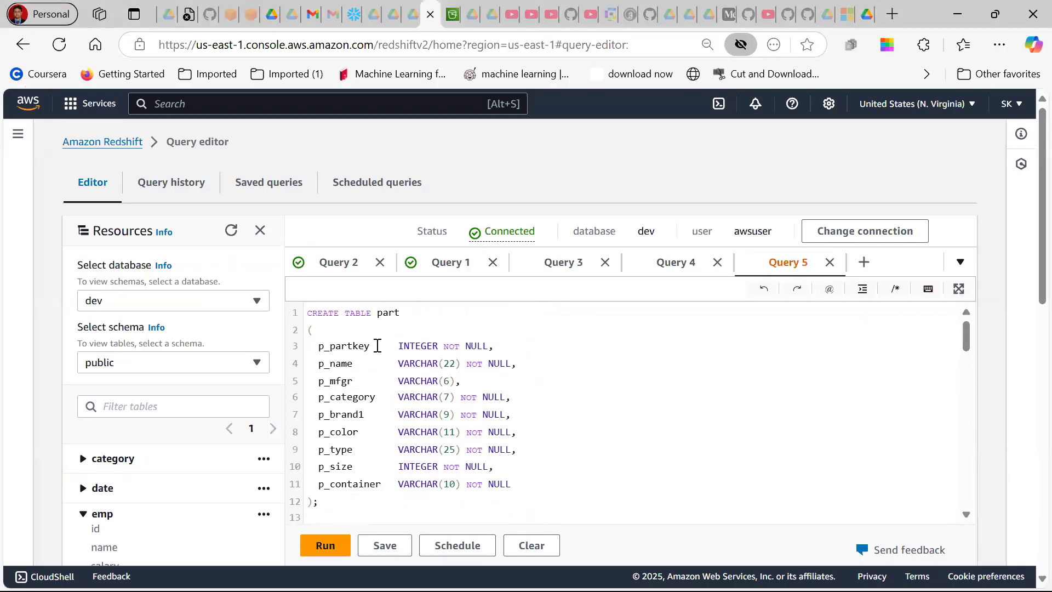
pyautogui.moveTo(321, 507); pyautogui.dragTo(307, 359)
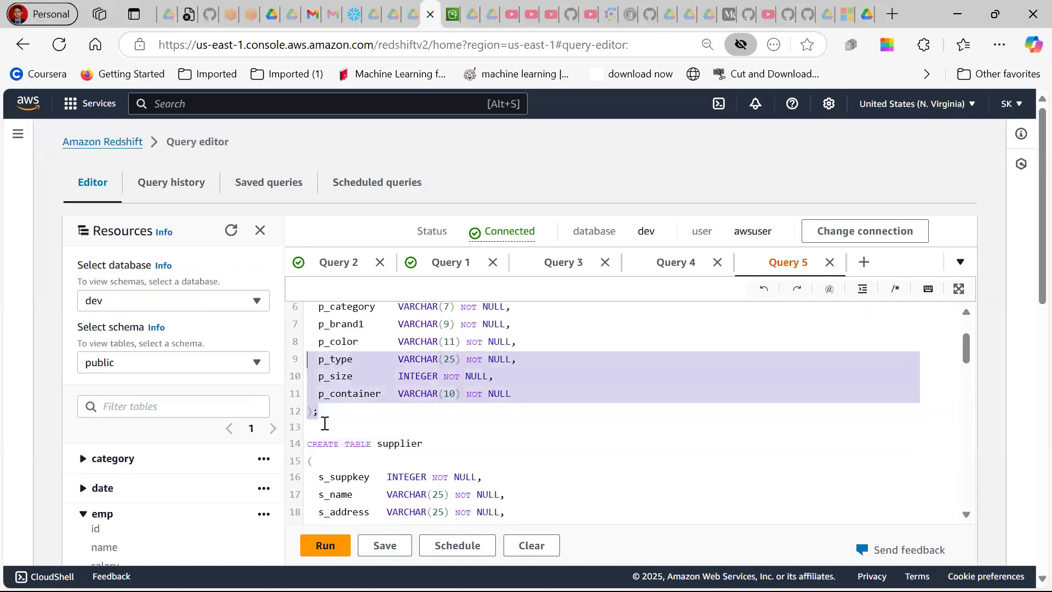
pyautogui.click(325, 424)
pyautogui.scroll(2, 339, 450)
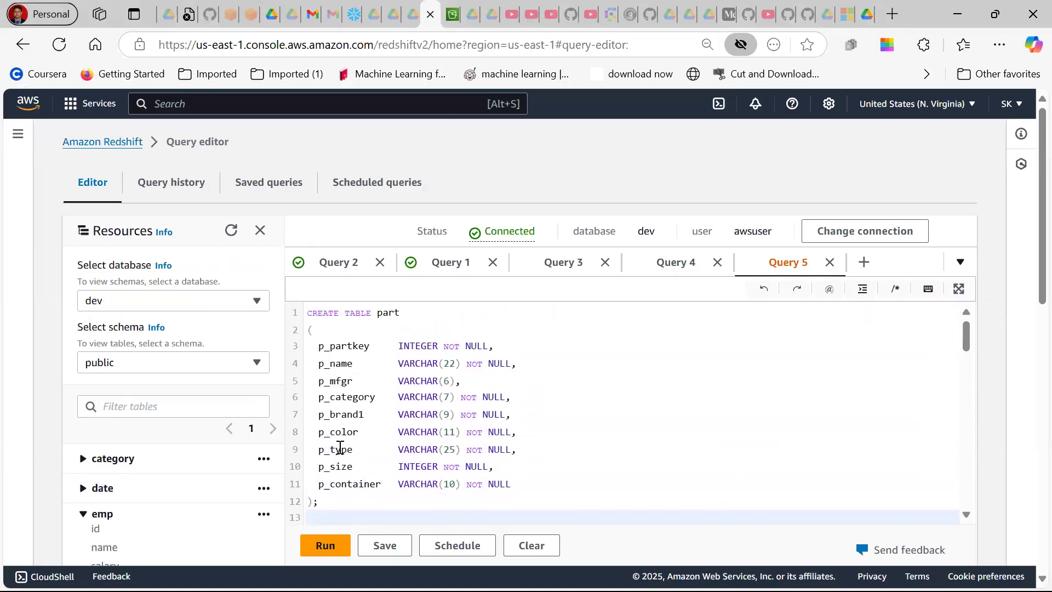
pyautogui.moveTo(324, 500); pyautogui.dragTo(318, 433)
pyautogui.scroll(1, 318, 433)
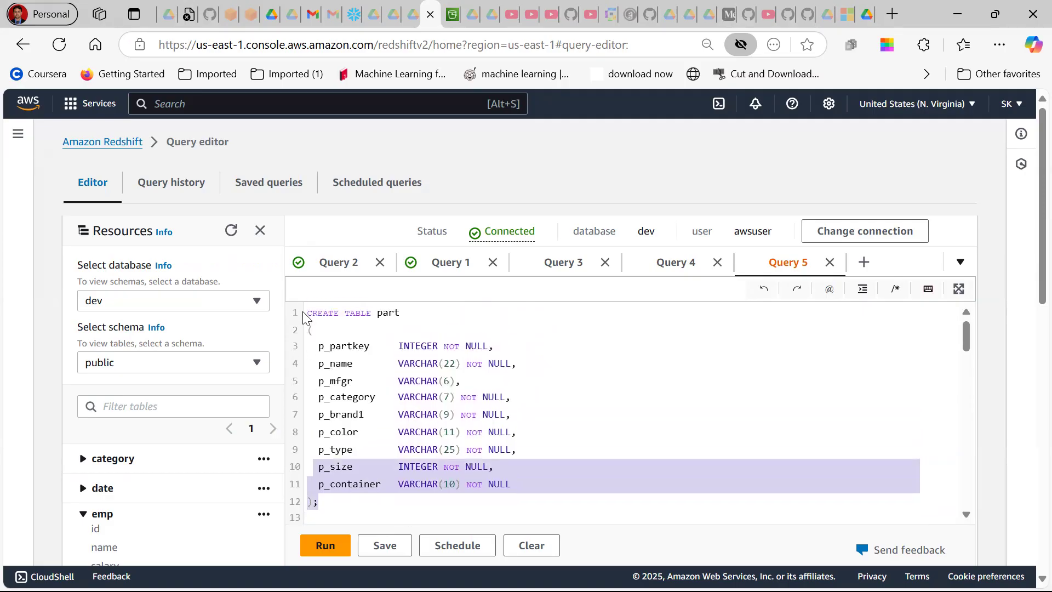
pyautogui.keyDown('shift'); pyautogui.click(302, 311); pyautogui.keyUp('shift')
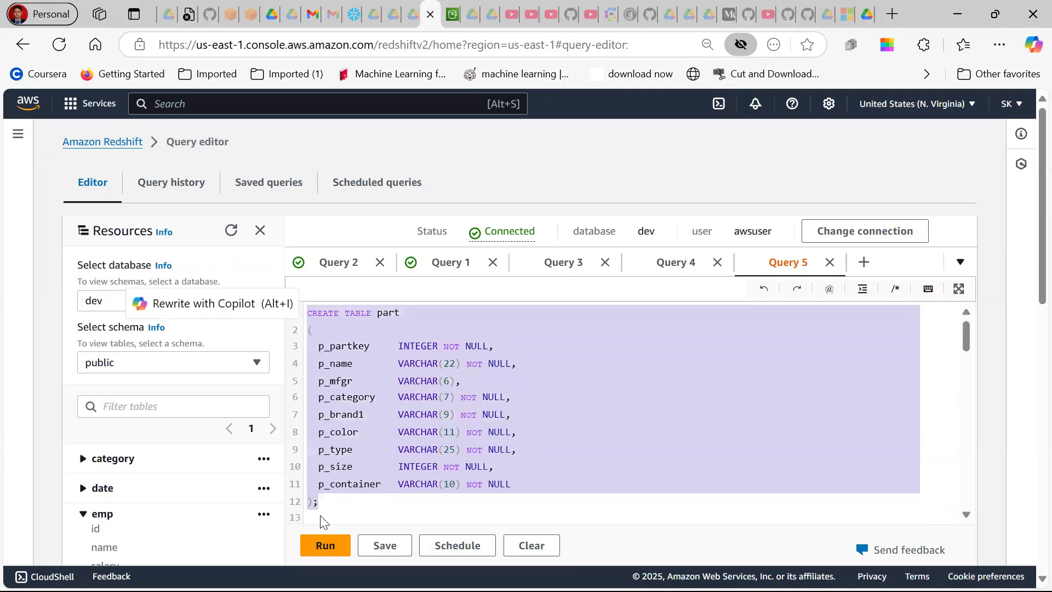
pyautogui.click(329, 548)
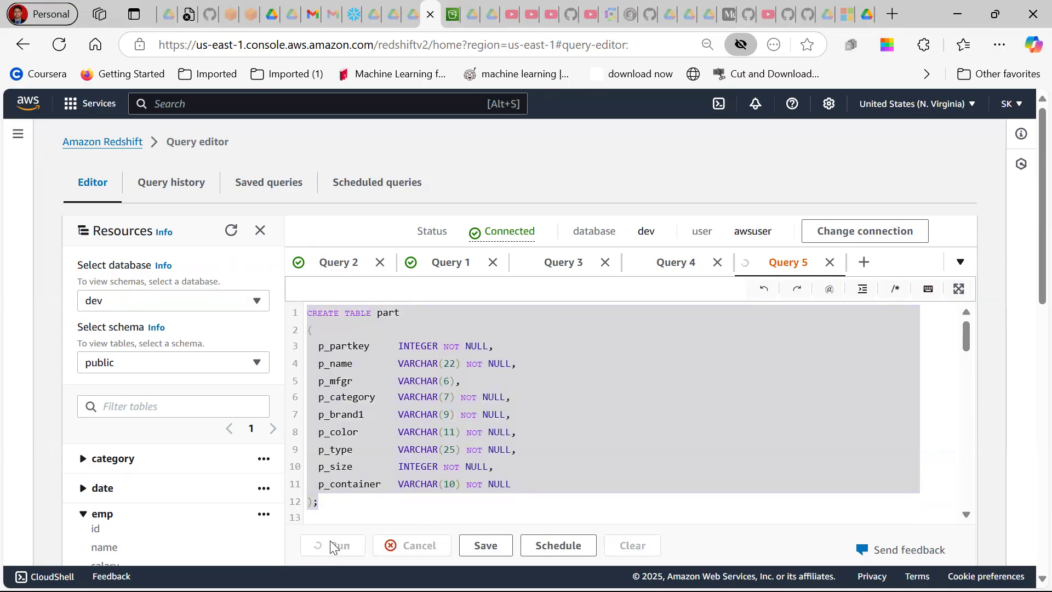
# Collapse the emp table in the resources and expand the part table to check its columns.
pyautogui.scroll(-5, 508, 394)
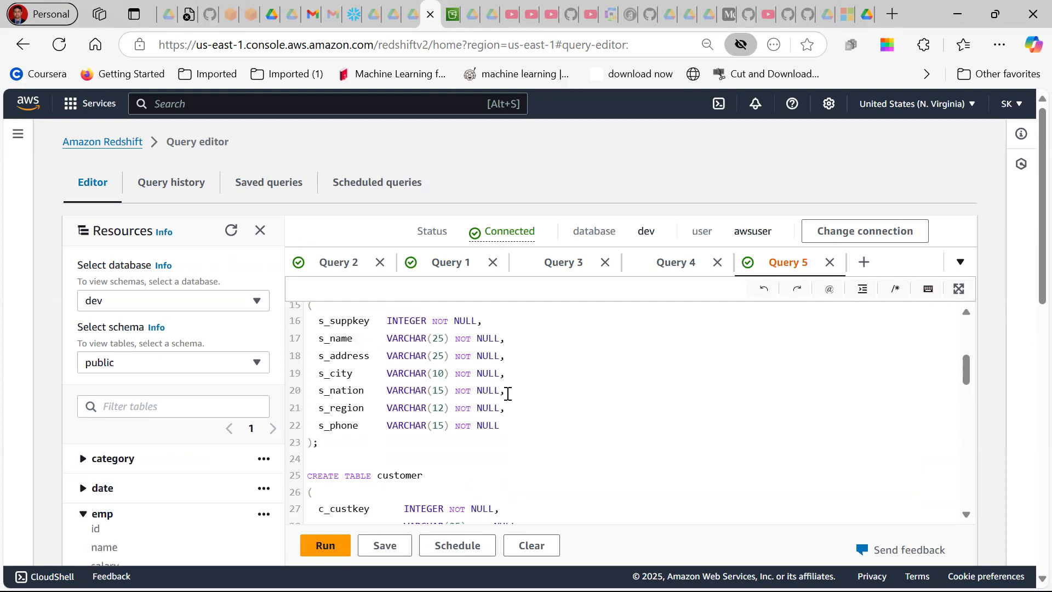
pyautogui.click(83, 515)
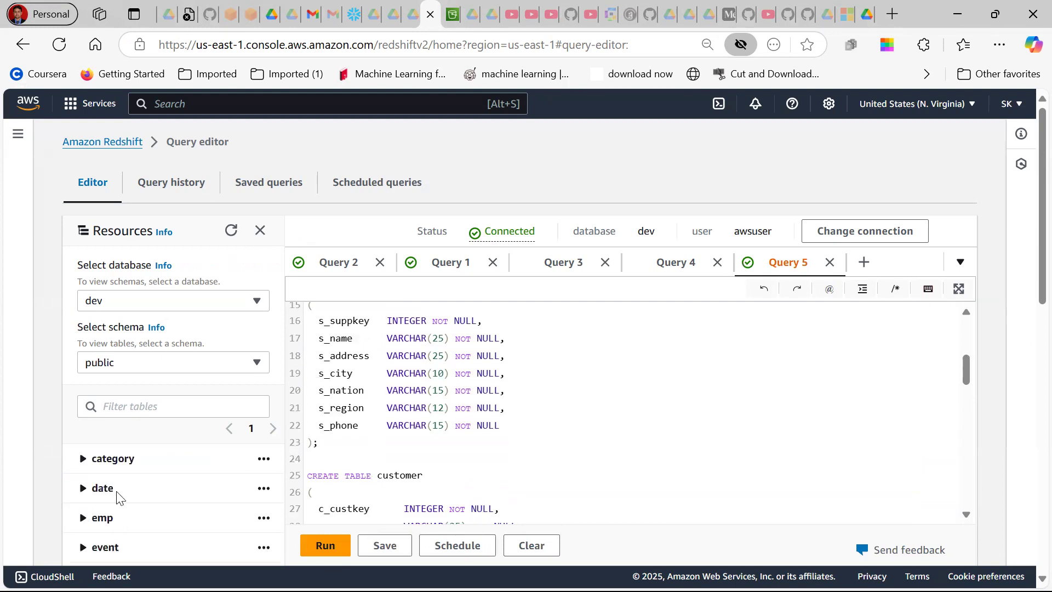
pyautogui.scroll(-3, 134, 489)
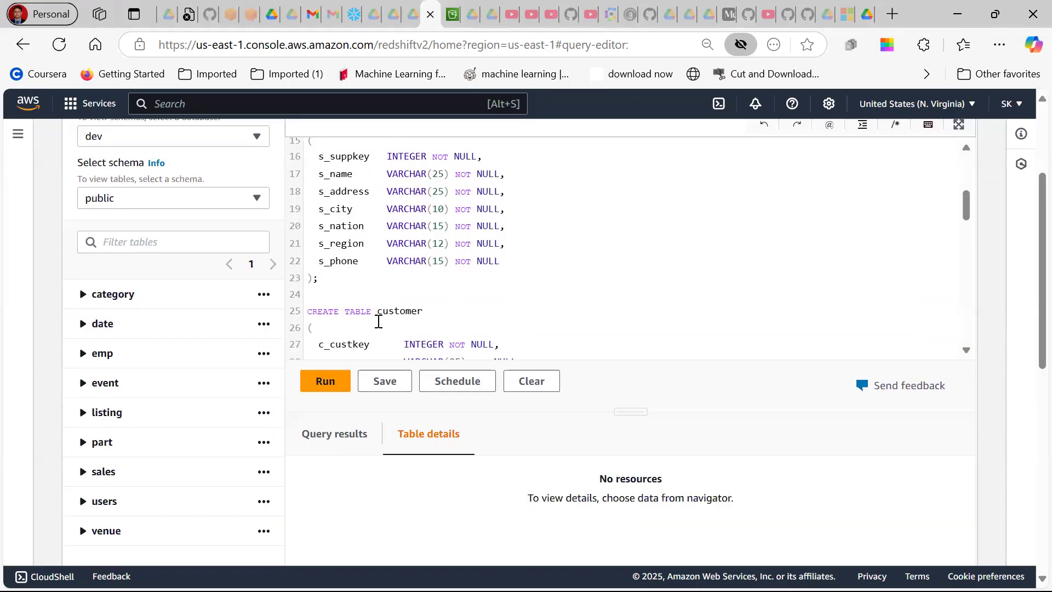
pyautogui.click(80, 449)
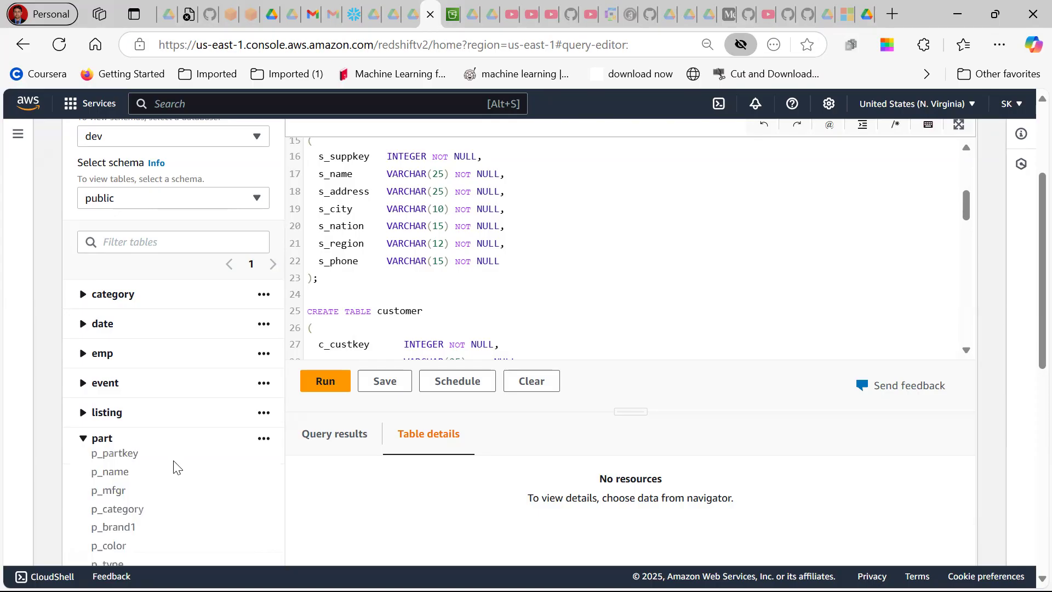
# Collapse the part table in the resources and run only the CREATE TABLE statement for supplier.
pyautogui.scroll(4, 472, 296)
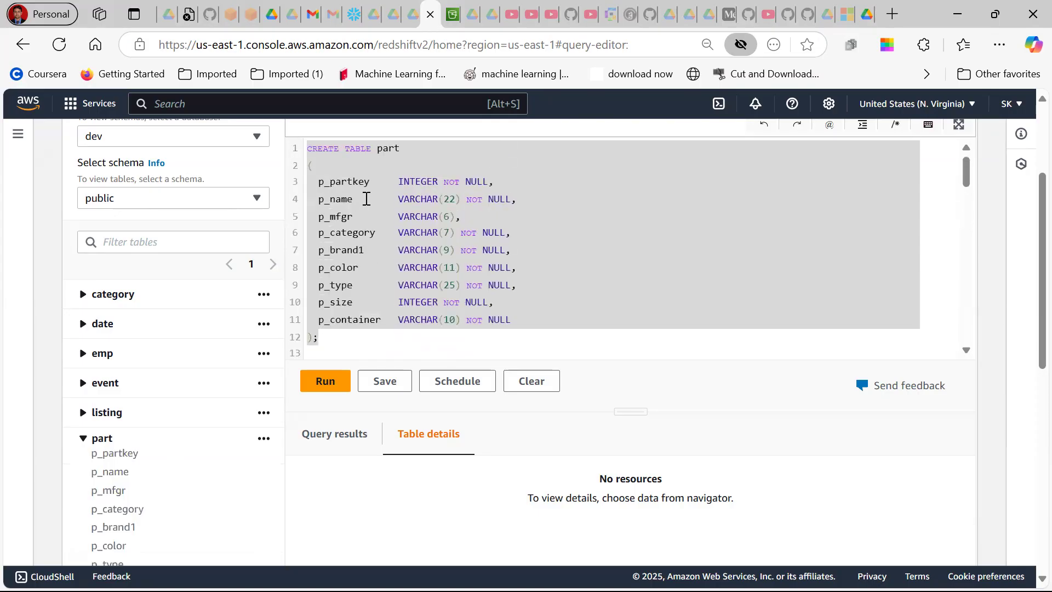
pyautogui.click(359, 238)
pyautogui.scroll(-3, 360, 237)
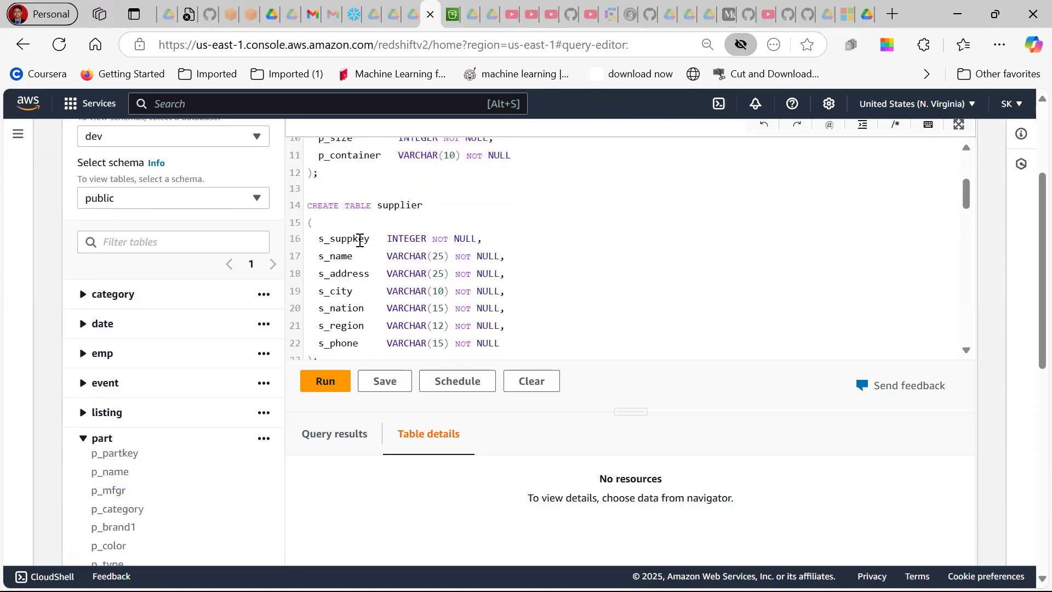
pyautogui.click(307, 211)
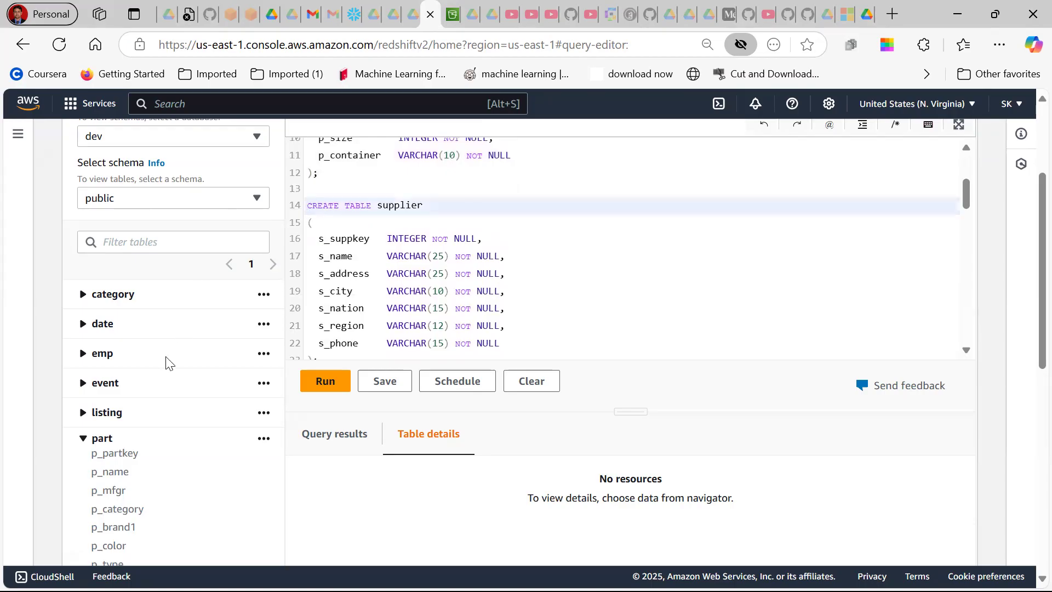
pyautogui.click(83, 439)
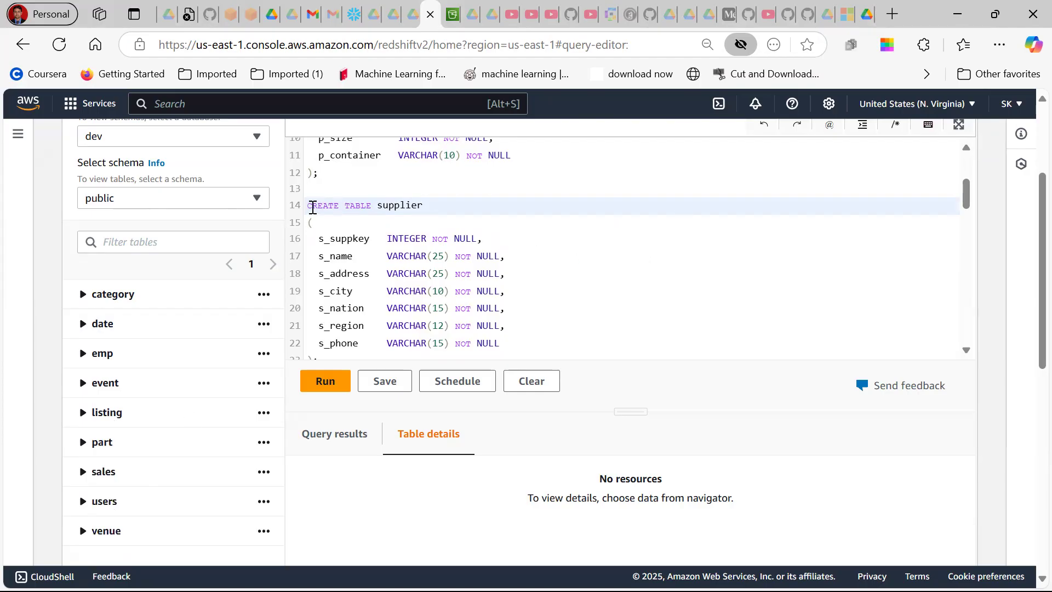
pyautogui.scroll(-3, 316, 206)
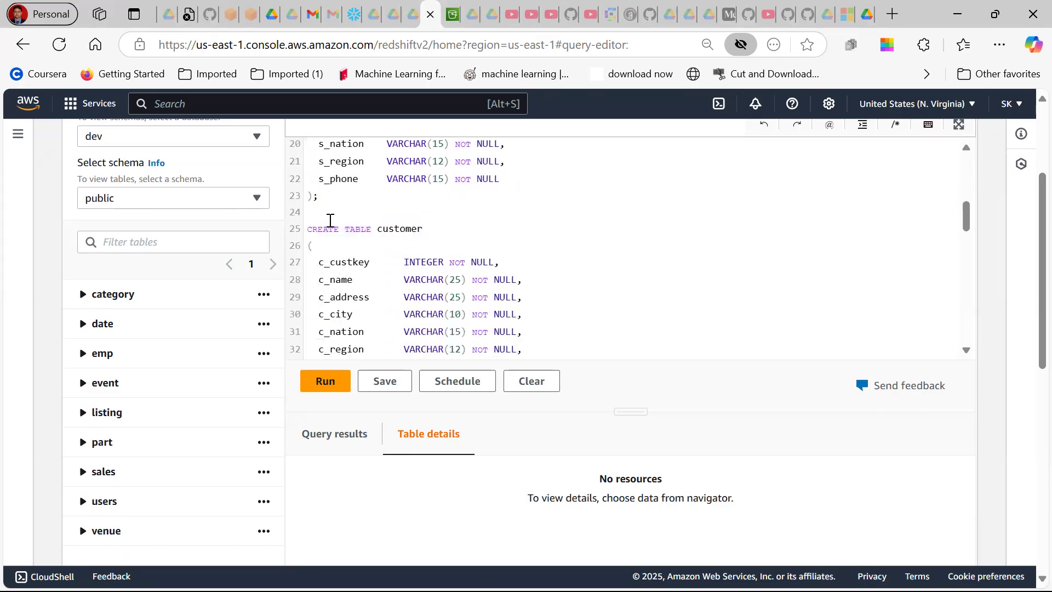
pyautogui.keyDown('shift'); pyautogui.click(349, 204); pyautogui.keyUp('shift')
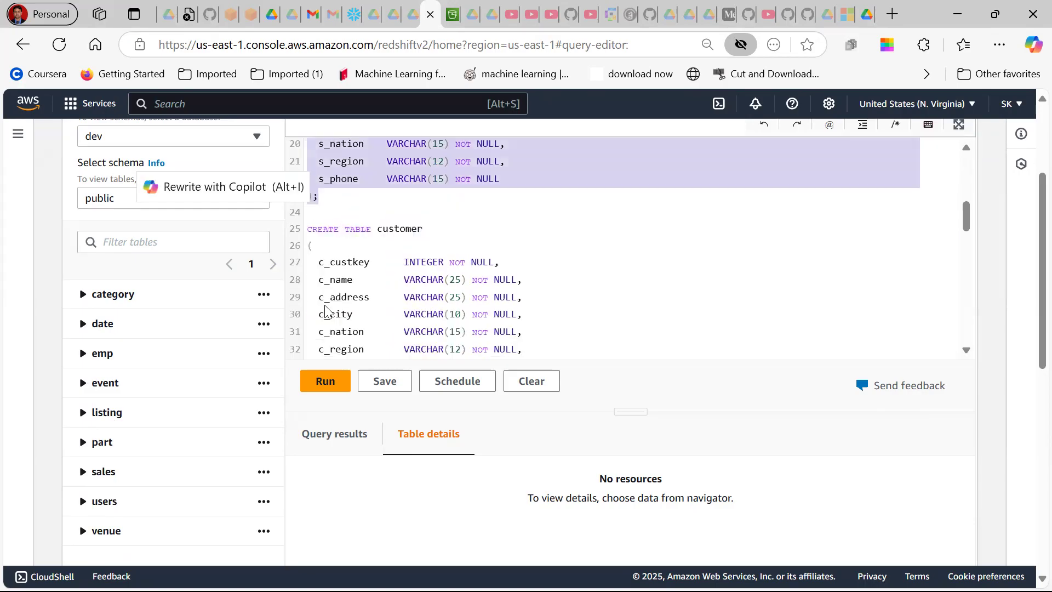
pyautogui.click(332, 380)
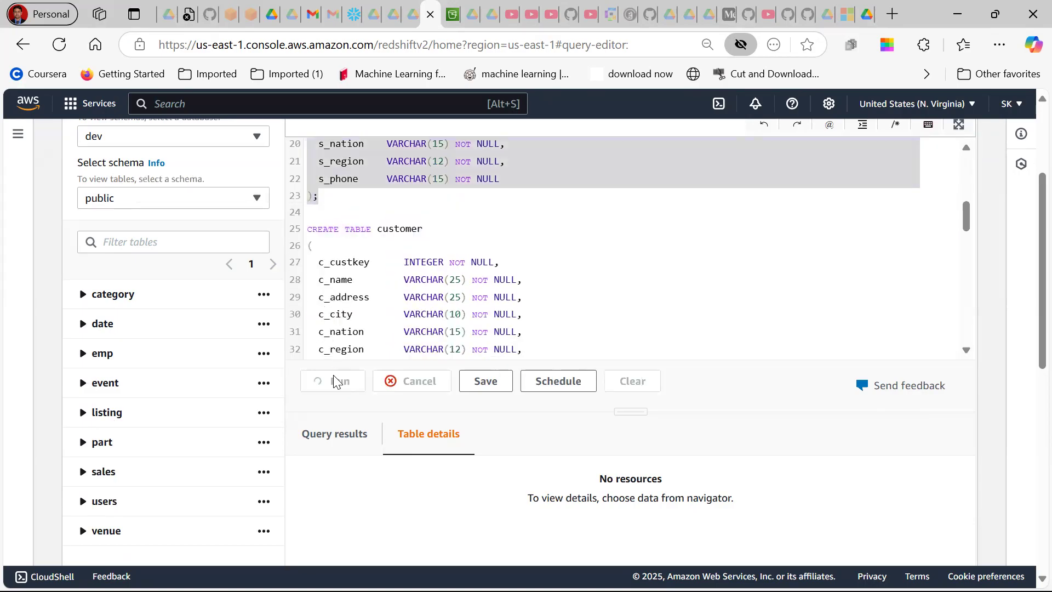
# Select the complete CREATE TABLE statement for customer in Query 5 and run it alone.
pyautogui.click(309, 228)
pyautogui.scroll(-3, 336, 258)
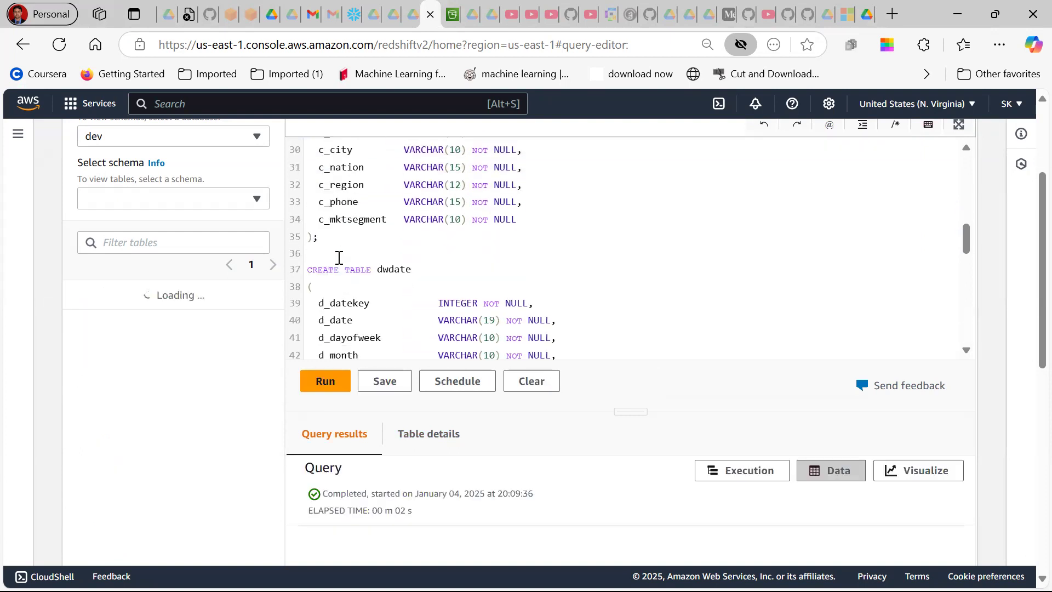
pyautogui.keyDown('shift'); pyautogui.click(337, 237); pyautogui.keyUp('shift')
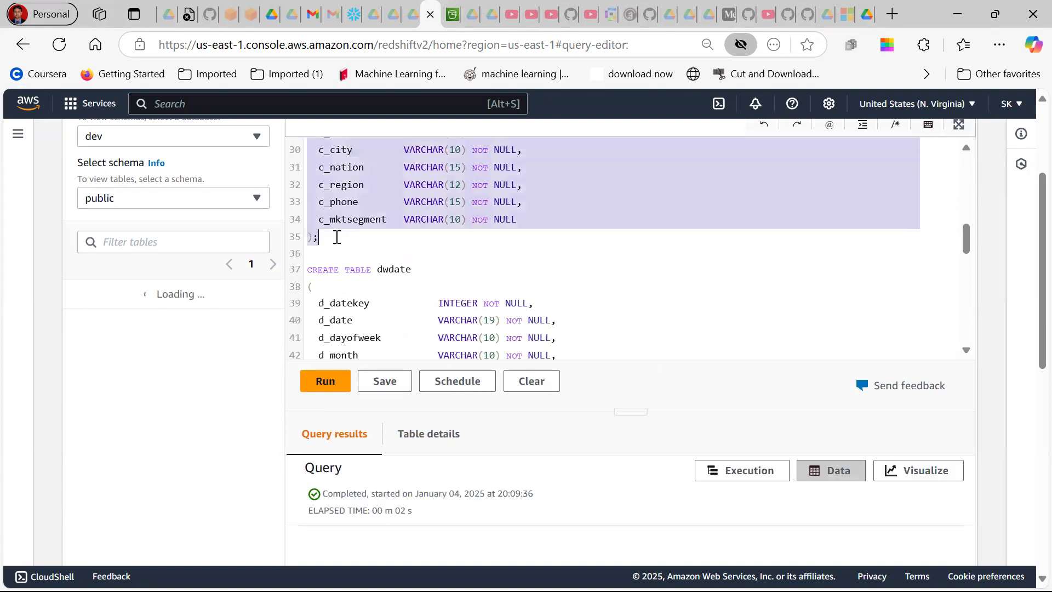
pyautogui.click(337, 377)
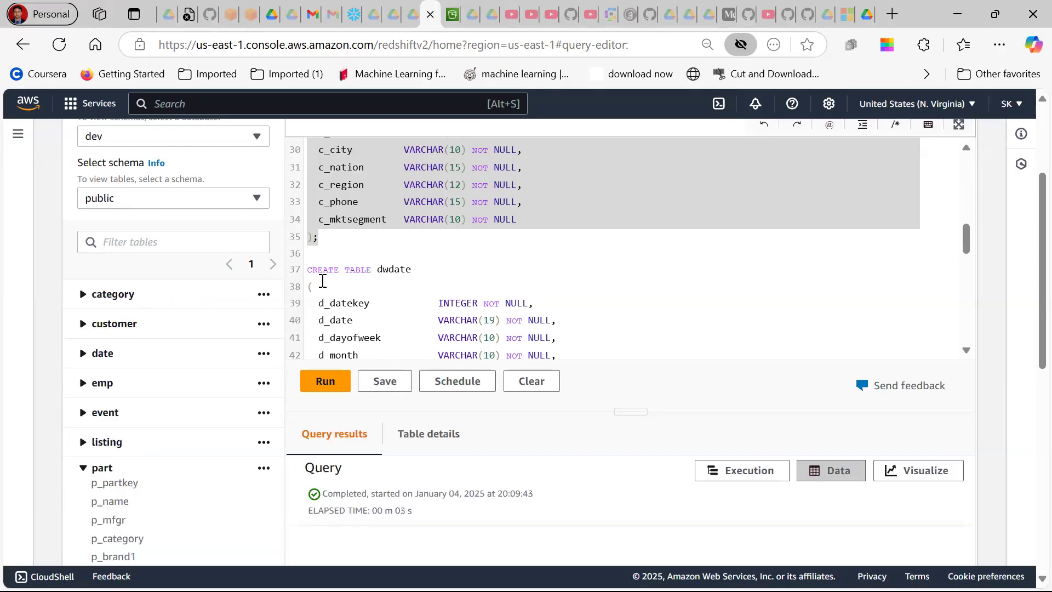
# Select the complete CREATE TABLE statement for dwdate in Query 5 and run it alone.
pyautogui.click(308, 268)
pyautogui.scroll(-3, 340, 285)
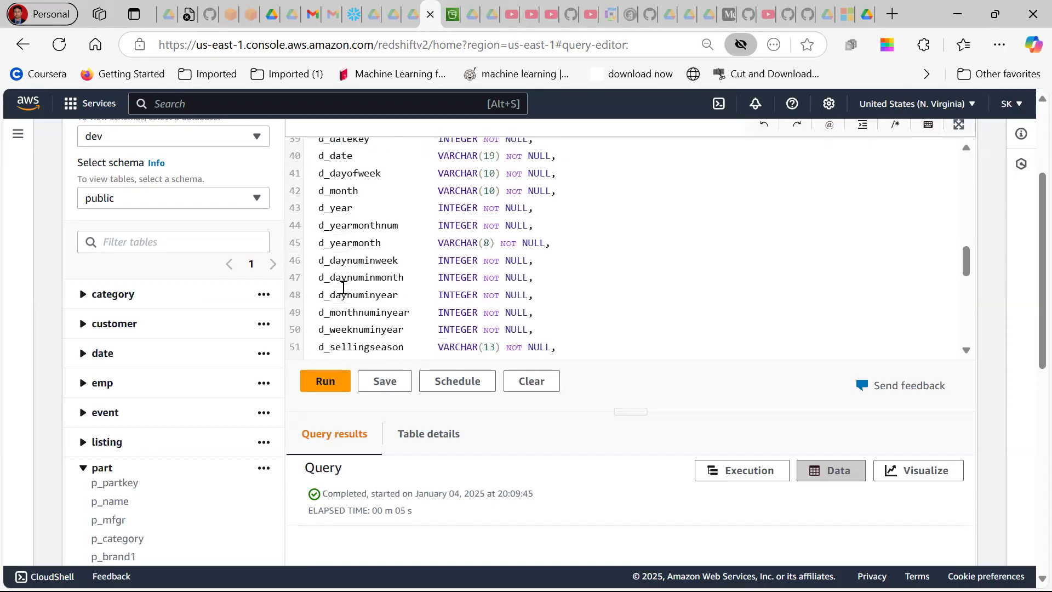
pyautogui.scroll(-2, 343, 287)
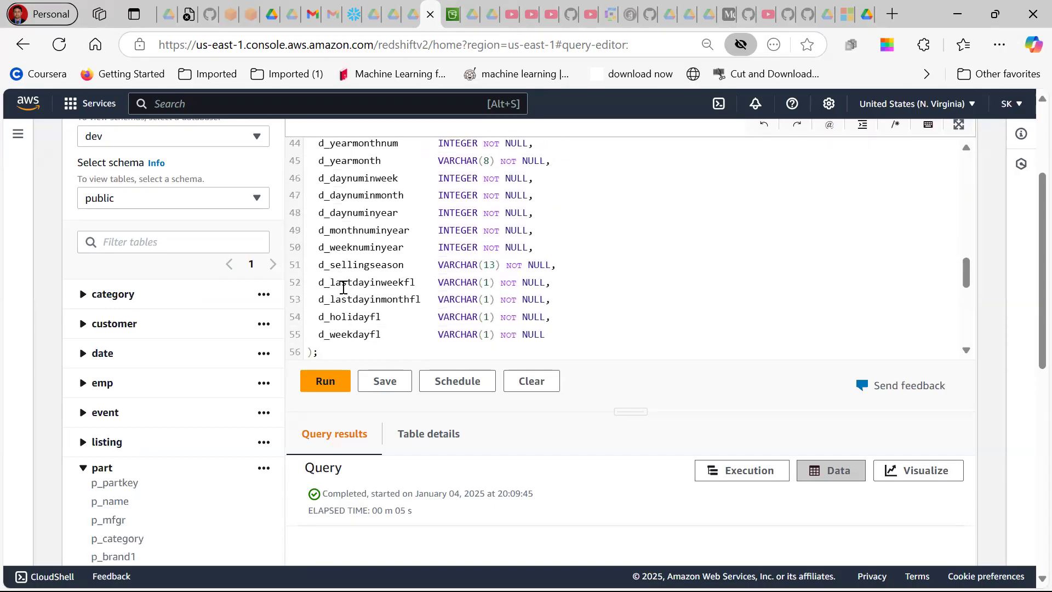
pyautogui.keyDown('shift'); pyautogui.click(332, 353); pyautogui.keyUp('shift')
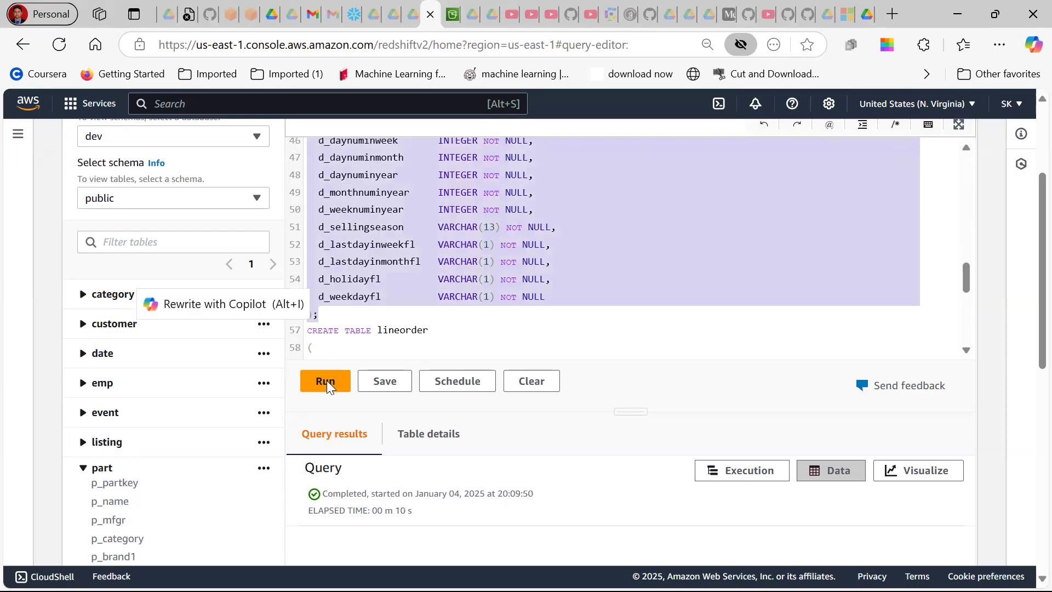
pyautogui.click(327, 380)
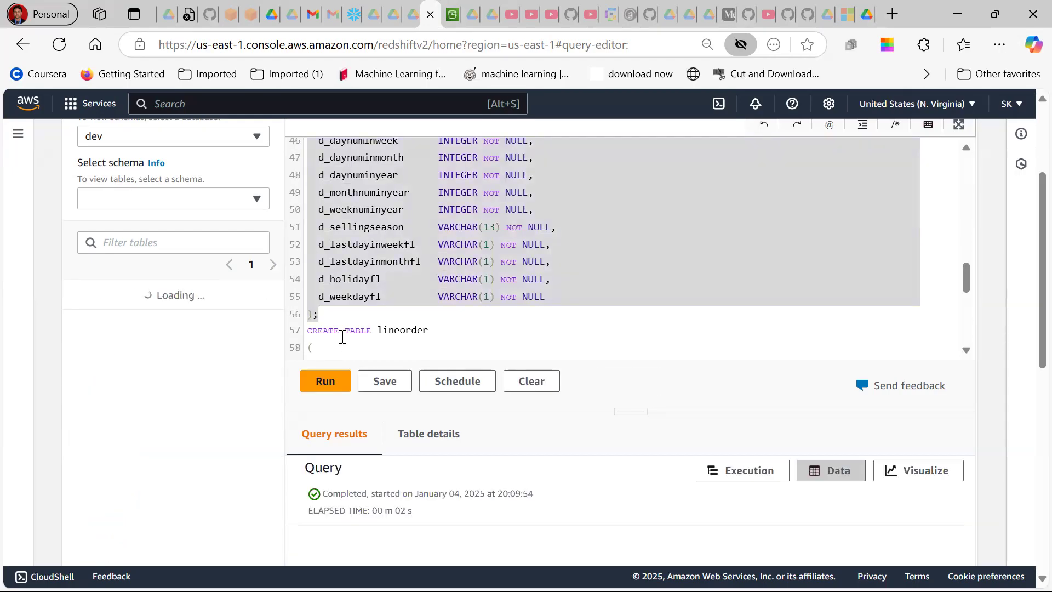
# Select the complete CREATE TABLE statement for lineorder in Query 5 and run it alone.
pyautogui.click(310, 331)
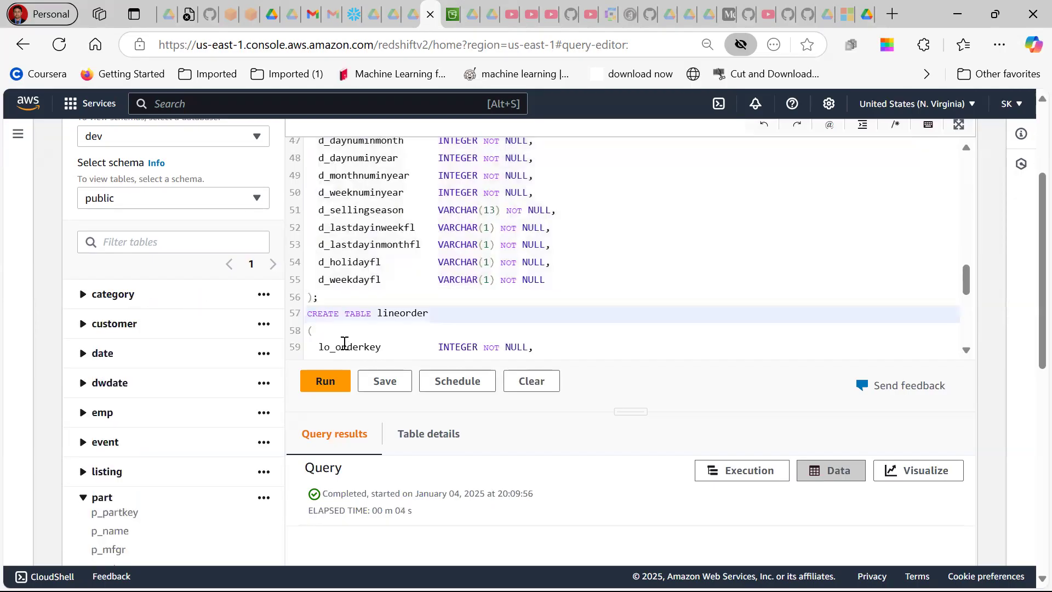
pyautogui.scroll(-3, 343, 343)
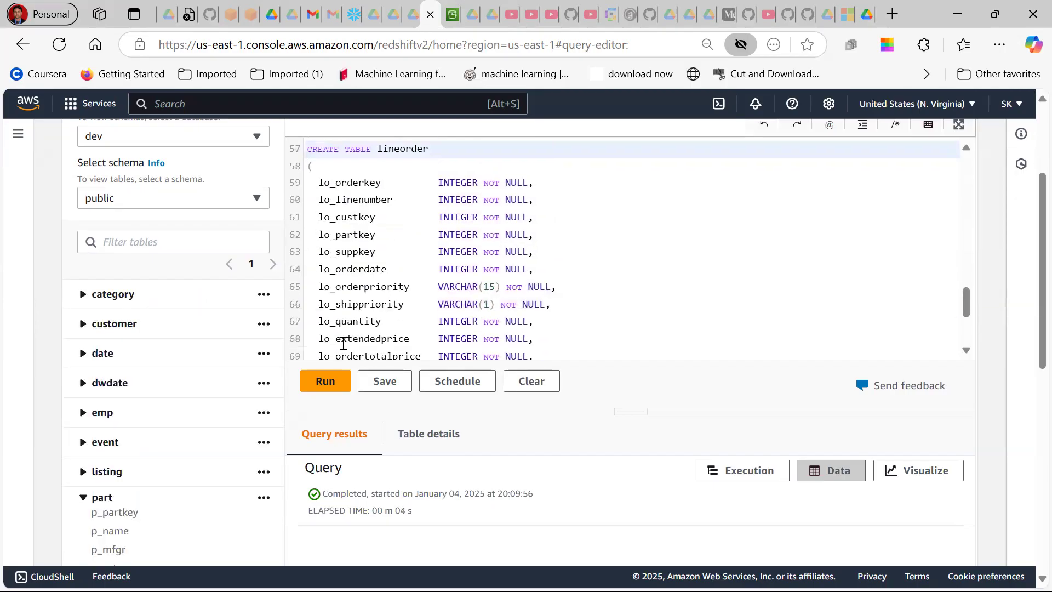
pyautogui.scroll(-5, 417, 310)
pyautogui.keyDown('shift'); pyautogui.click(403, 312); pyautogui.keyUp('shift')
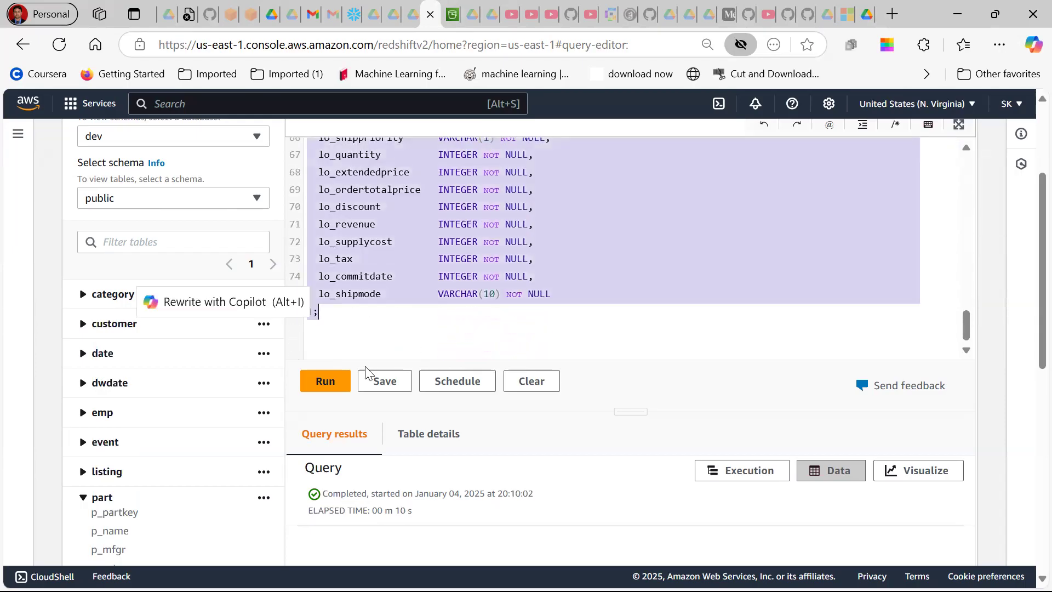
pyautogui.click(342, 380)
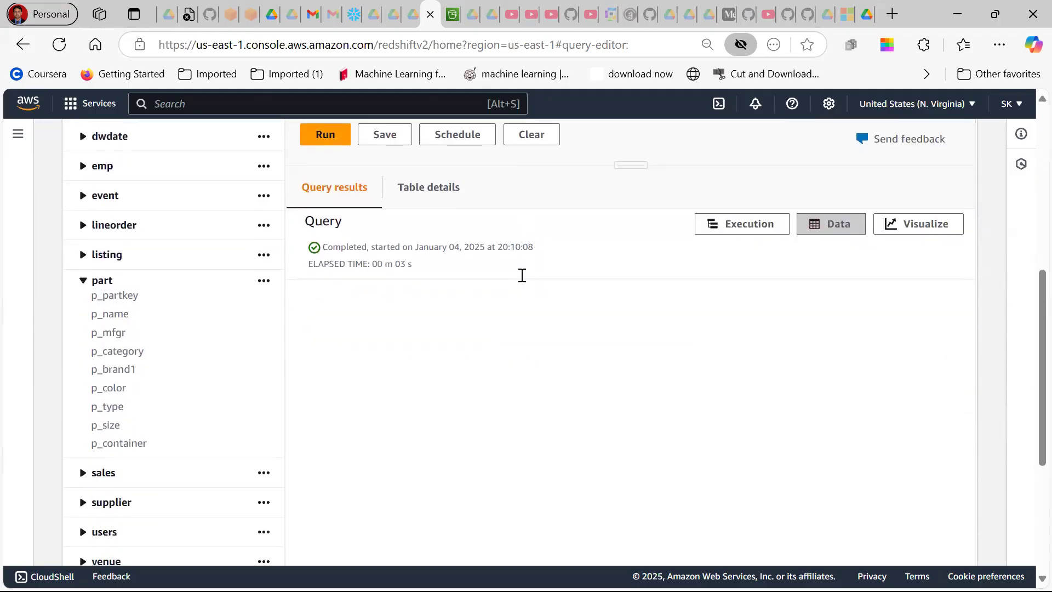
# Add two new lines below the lineorder CREATE TABLE statement at the end of Query 5.
pyautogui.scroll(5, 520, 276)
pyautogui.click(447, 351)
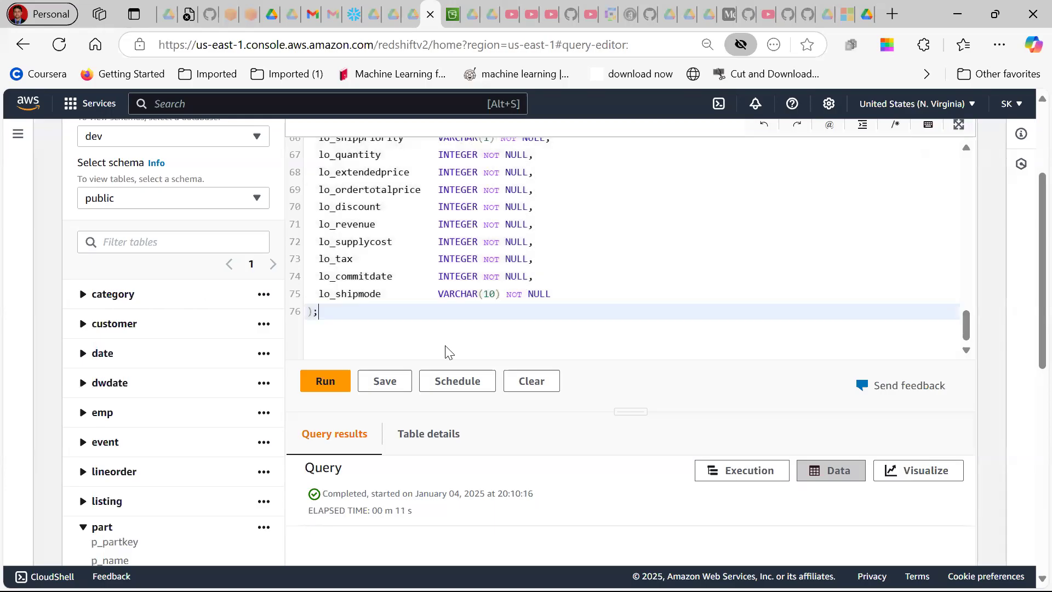
pyautogui.press('Return')
pyautogui.press('Return')
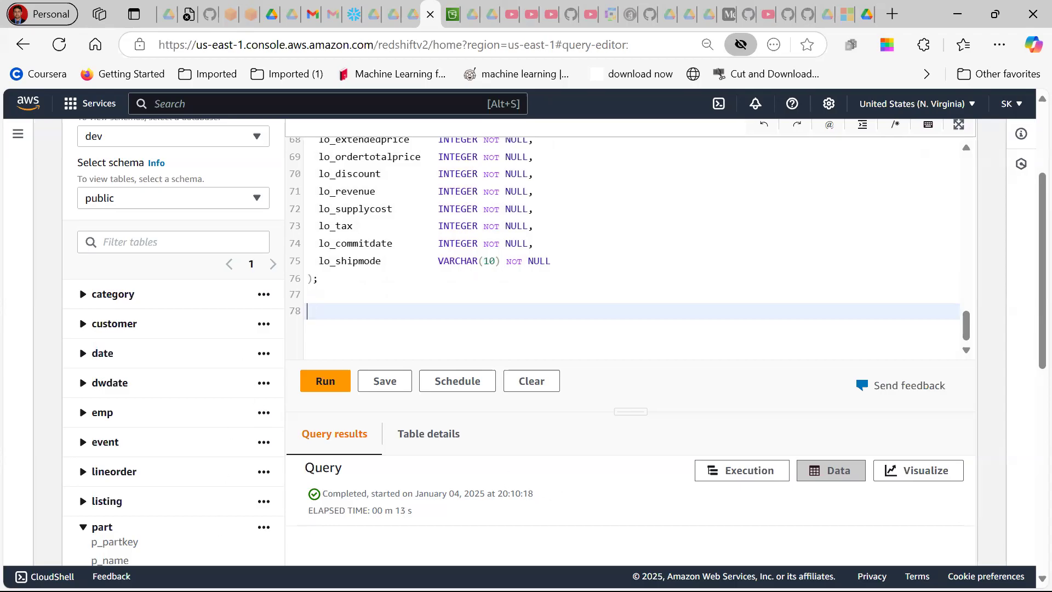
# Switch to redshift_DDL_Script.sql in Notepad++ and examine the S3 source, IAM role credentials and target table of the first COPY statement for part.
pyautogui.press('super')
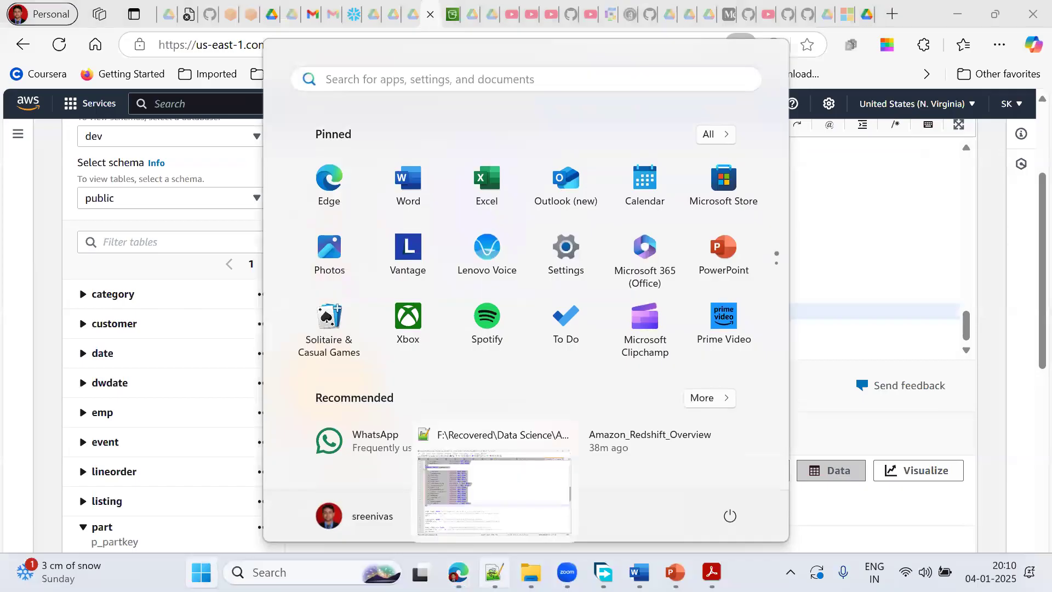
pyautogui.click(495, 572)
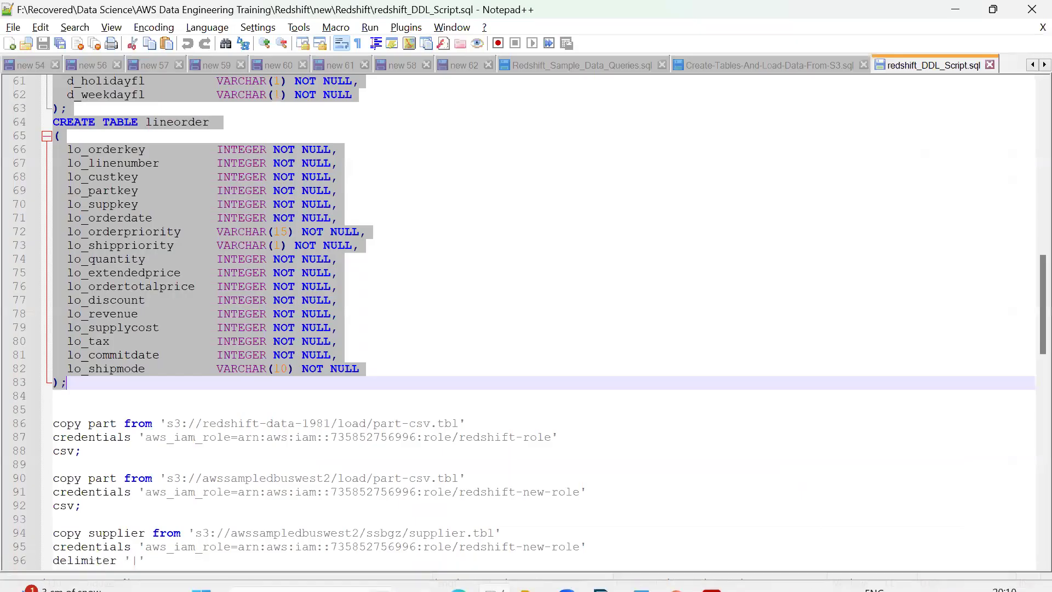
pyautogui.click(351, 465)
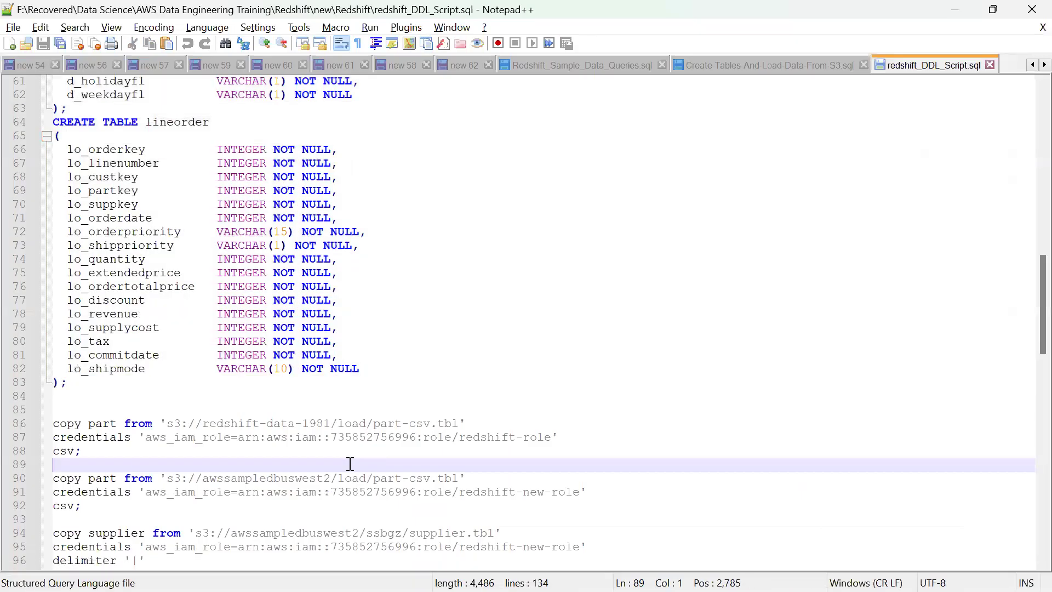
pyautogui.click(169, 424)
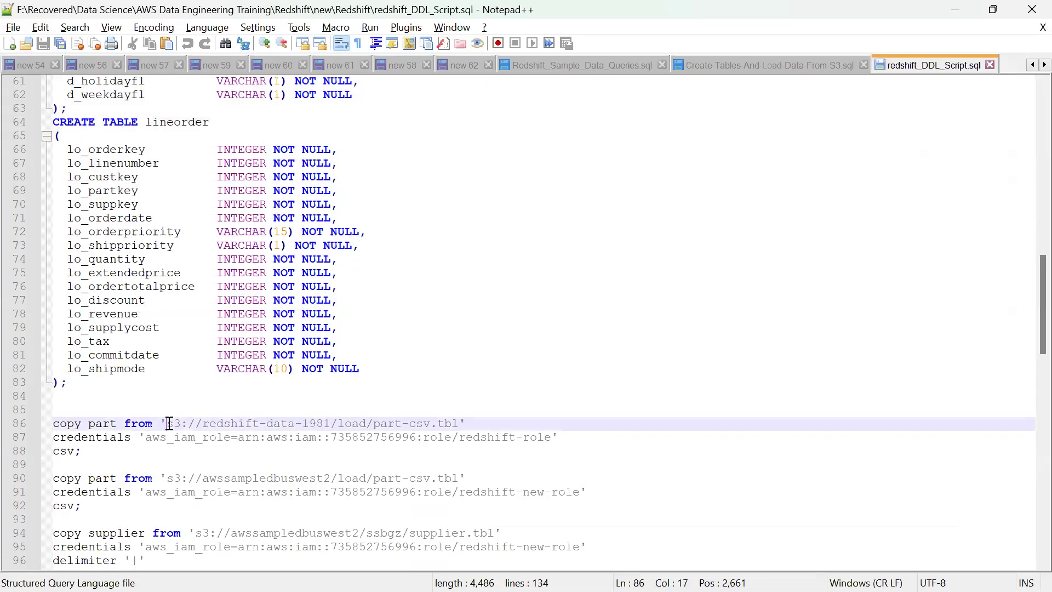
pyautogui.doubleClick(169, 423)
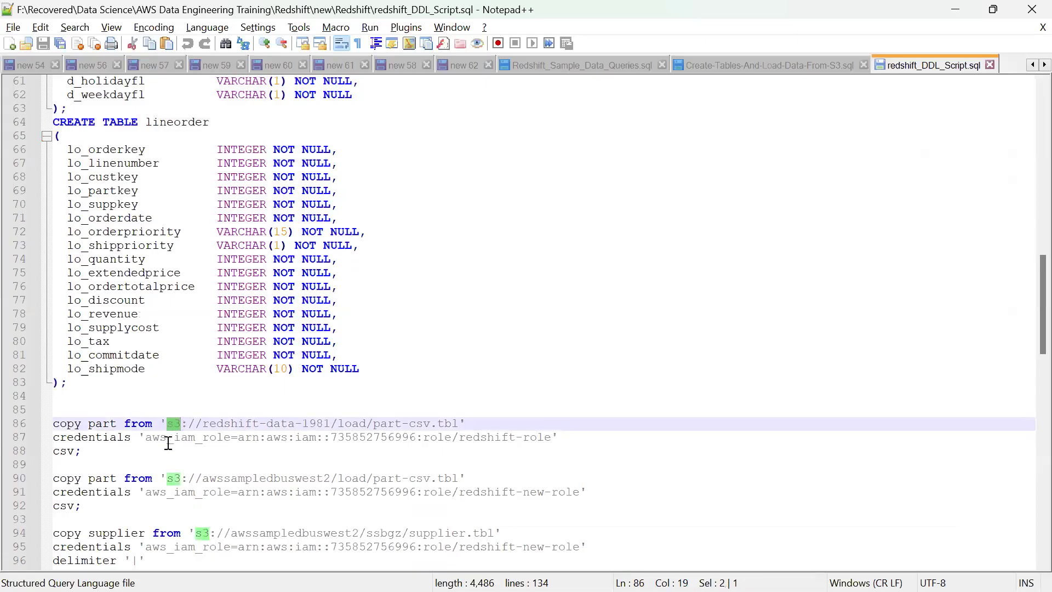
pyautogui.moveTo(144, 436); pyautogui.dragTo(409, 437)
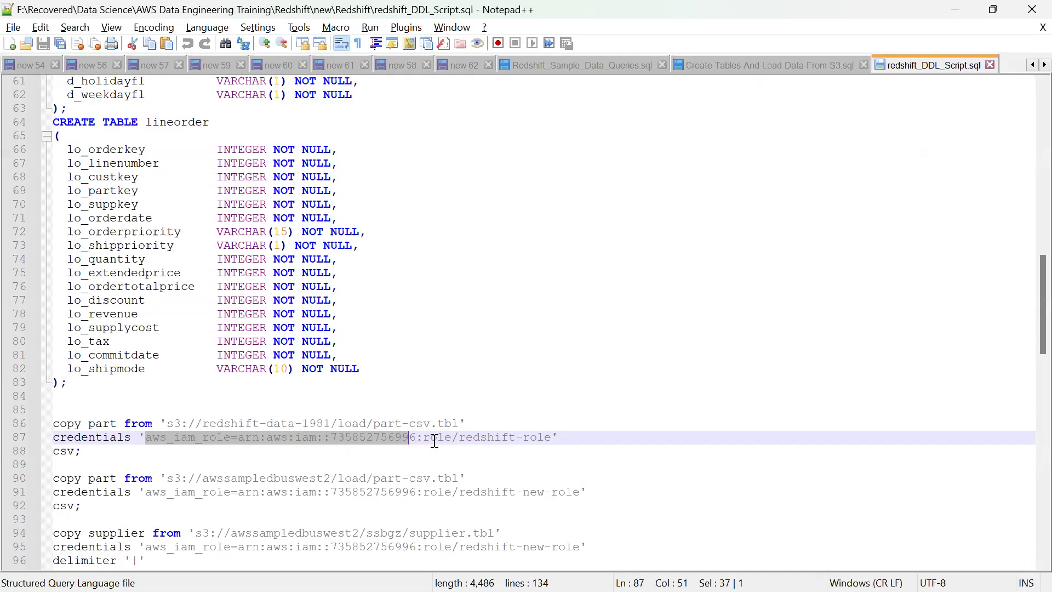
pyautogui.doubleClick(102, 424)
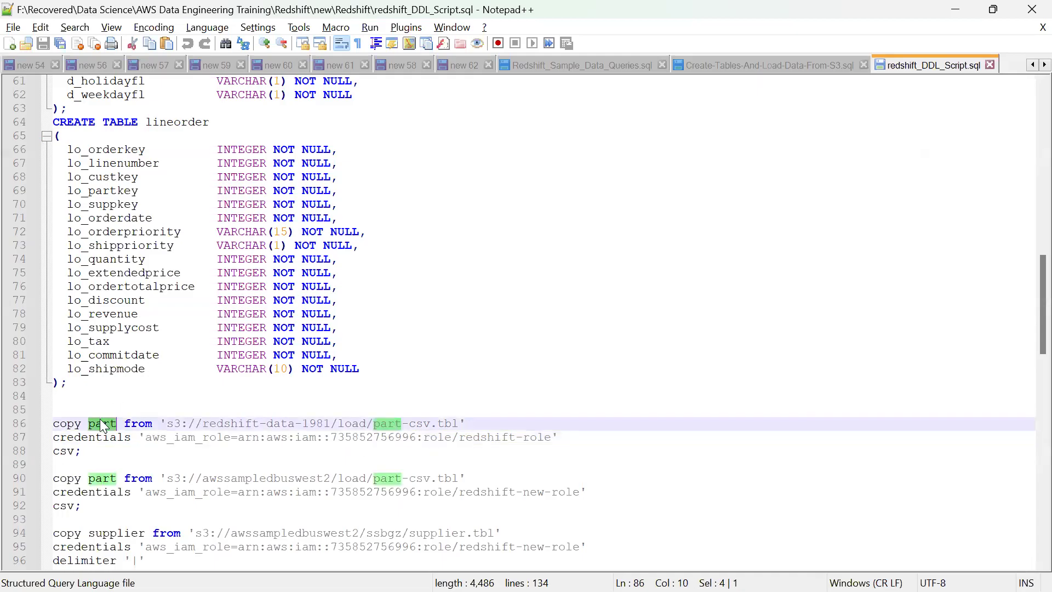
# Return to the Redshift query editor, review the part table definition, and write "select * from part;" at the end of Query 5.
pyautogui.hotkey('alt', 'Tab')
pyautogui.scroll(10, 399, 313)
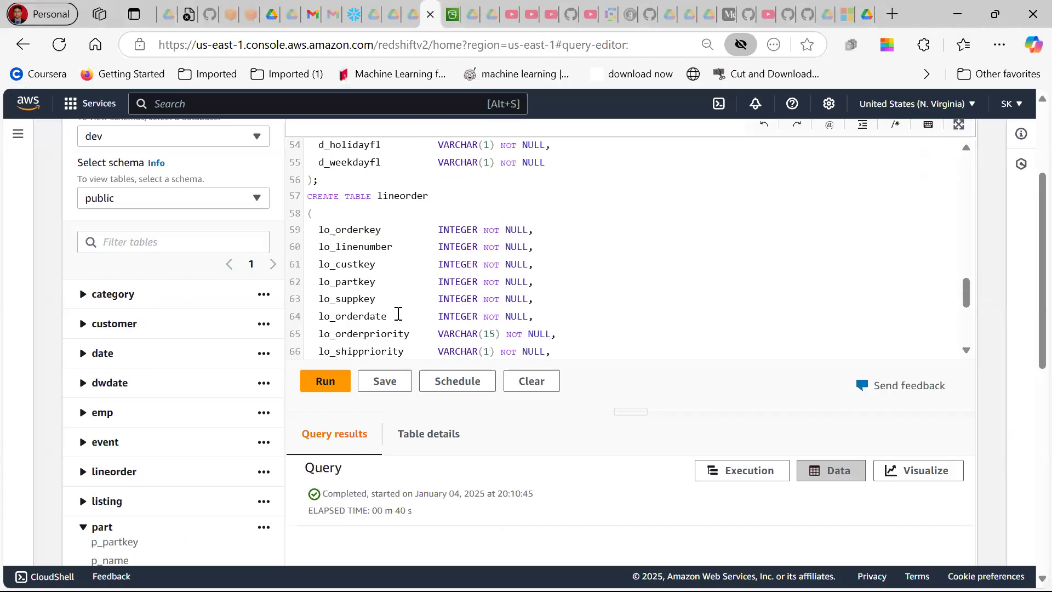
pyautogui.scroll(10, 397, 314)
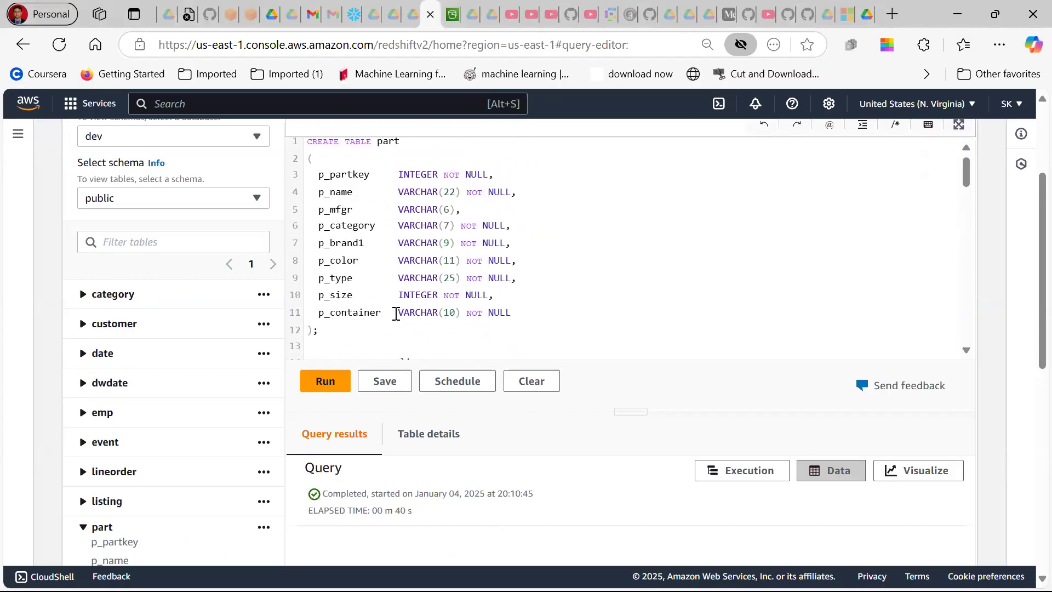
pyautogui.doubleClick(393, 150)
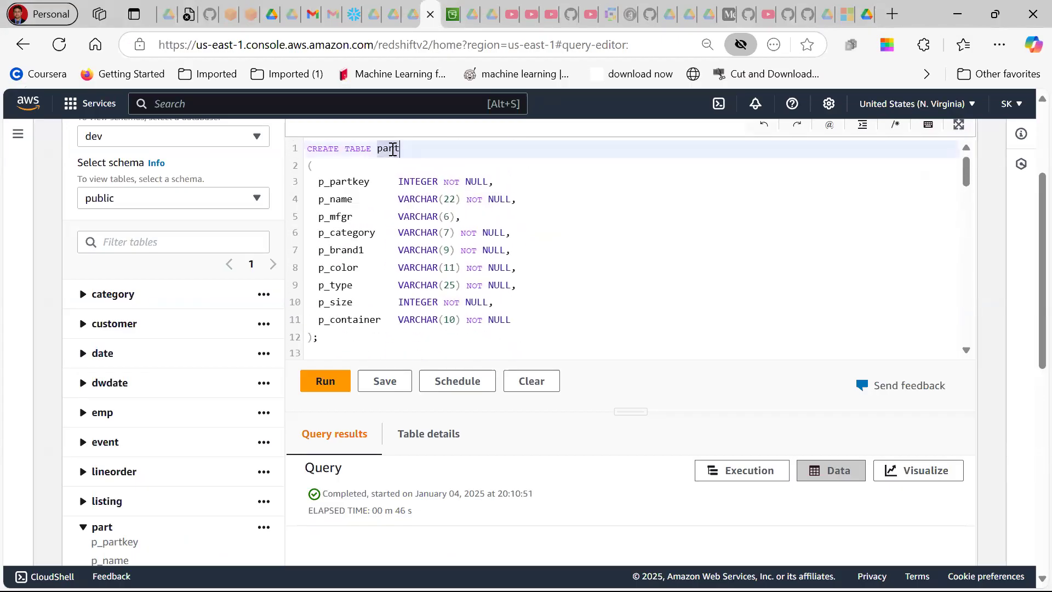
pyautogui.scroll(-20, 388, 251)
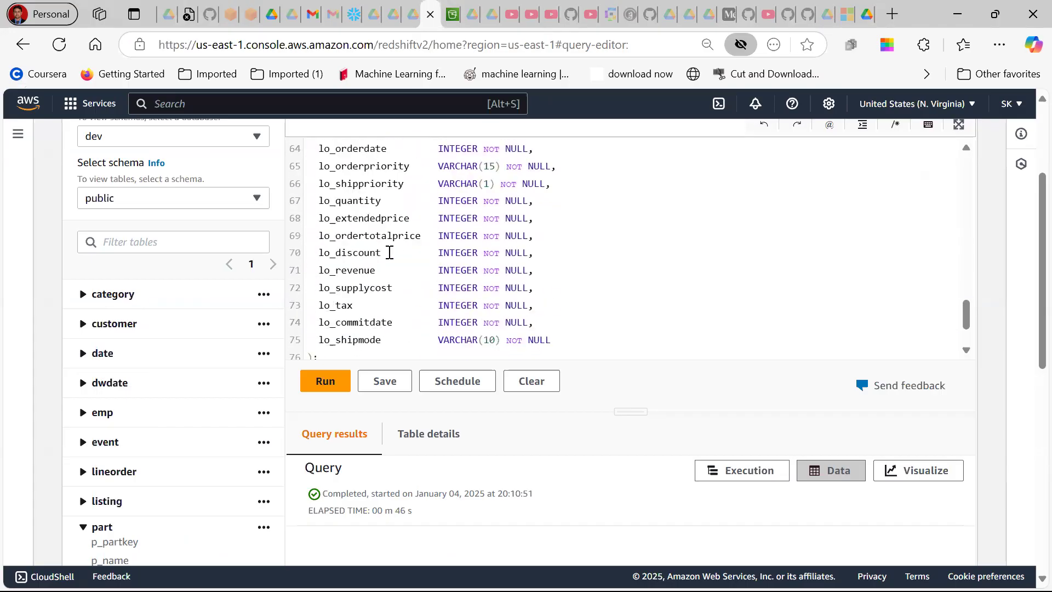
pyautogui.click(381, 320)
pyautogui.write('select * f')
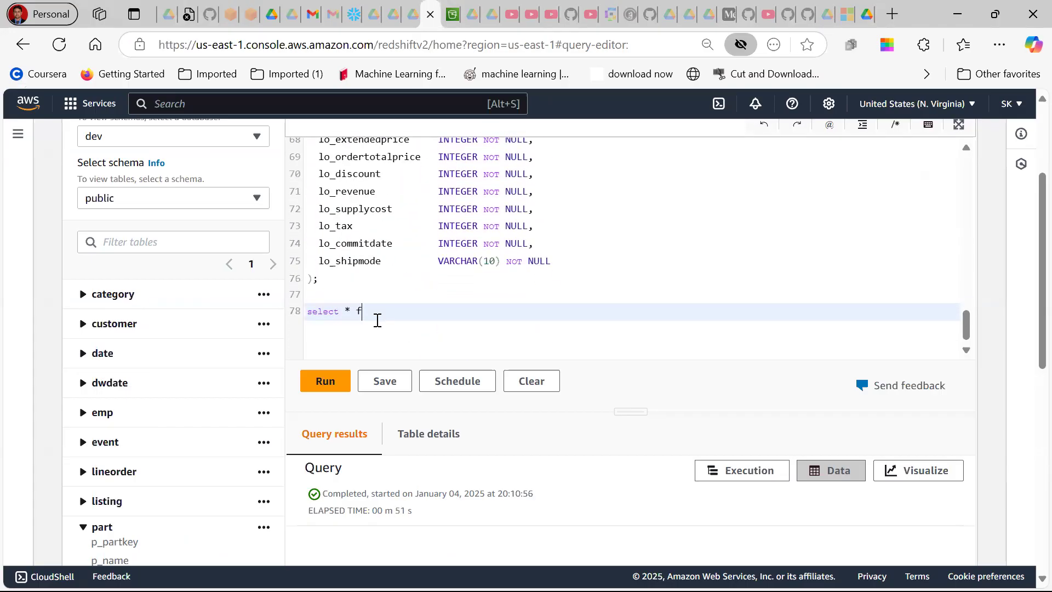
pyautogui.write('om part;')
pyautogui.click(333, 193)
pyautogui.moveTo(334, 193); pyautogui.dragTo(343, 195)
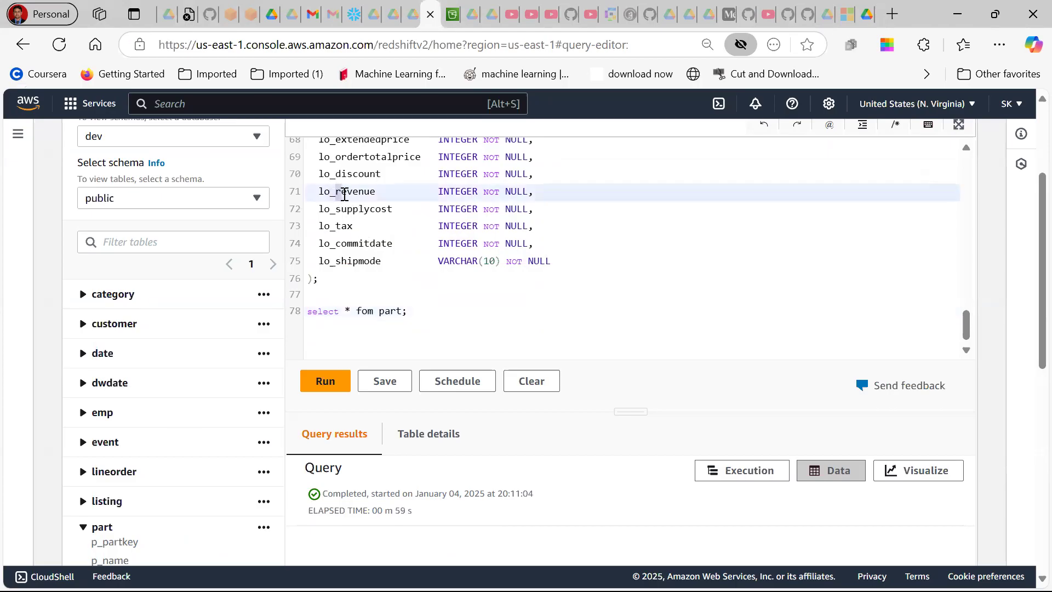
pyautogui.click(363, 313)
pyautogui.write('r')
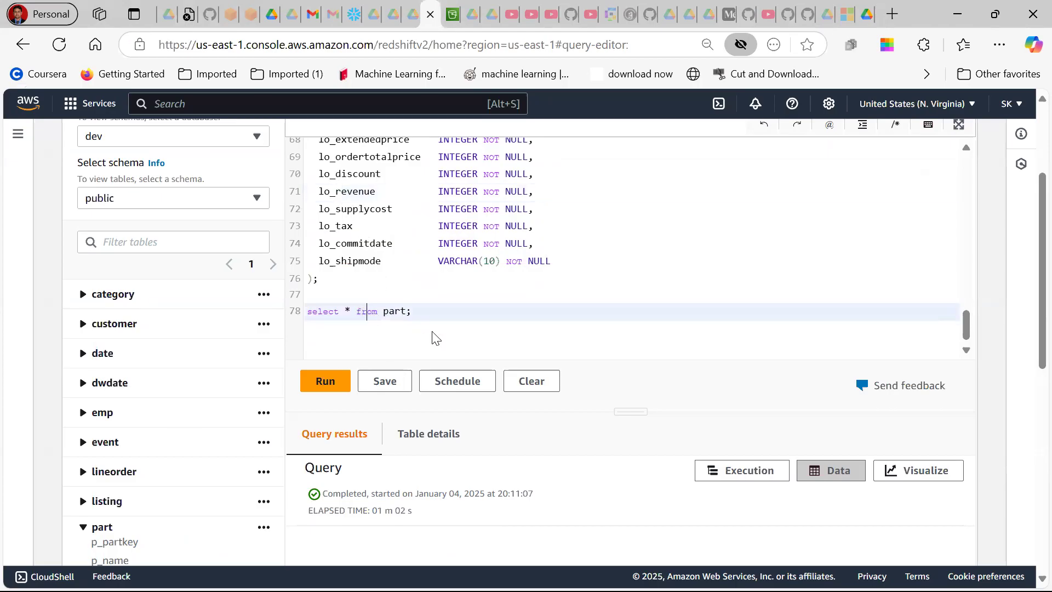
# Run only the "select * from part;" query and check its results.
pyautogui.moveTo(434, 312); pyautogui.dragTo(306, 313)
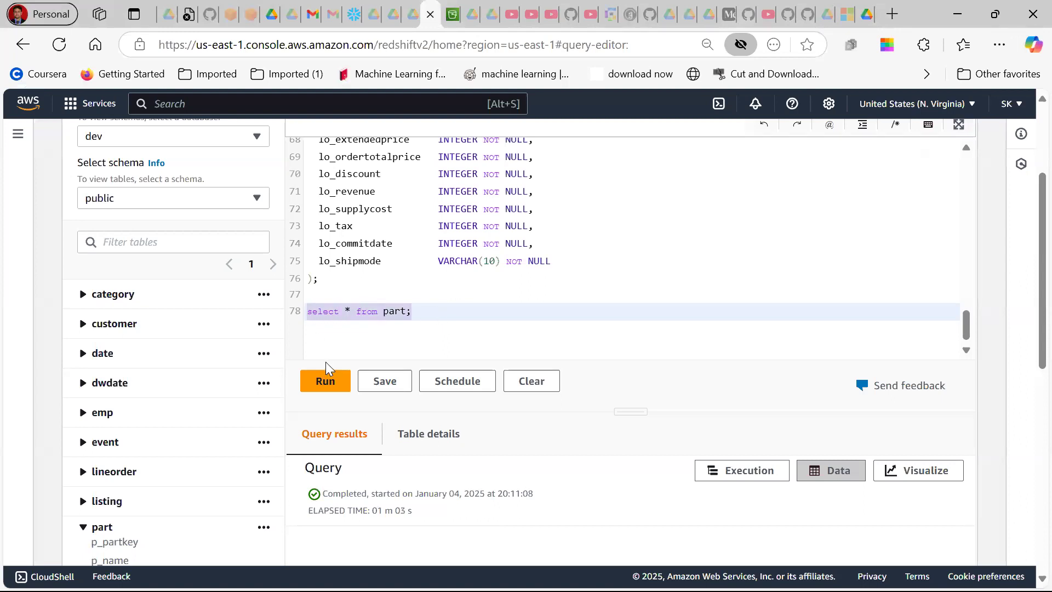
pyautogui.click(327, 380)
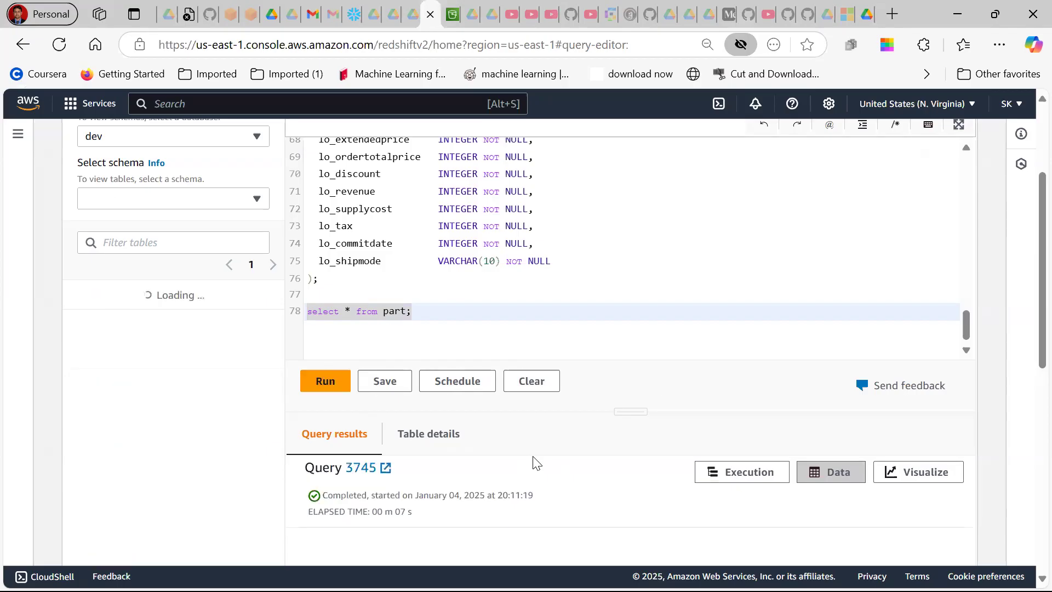
pyautogui.scroll(-5, 536, 460)
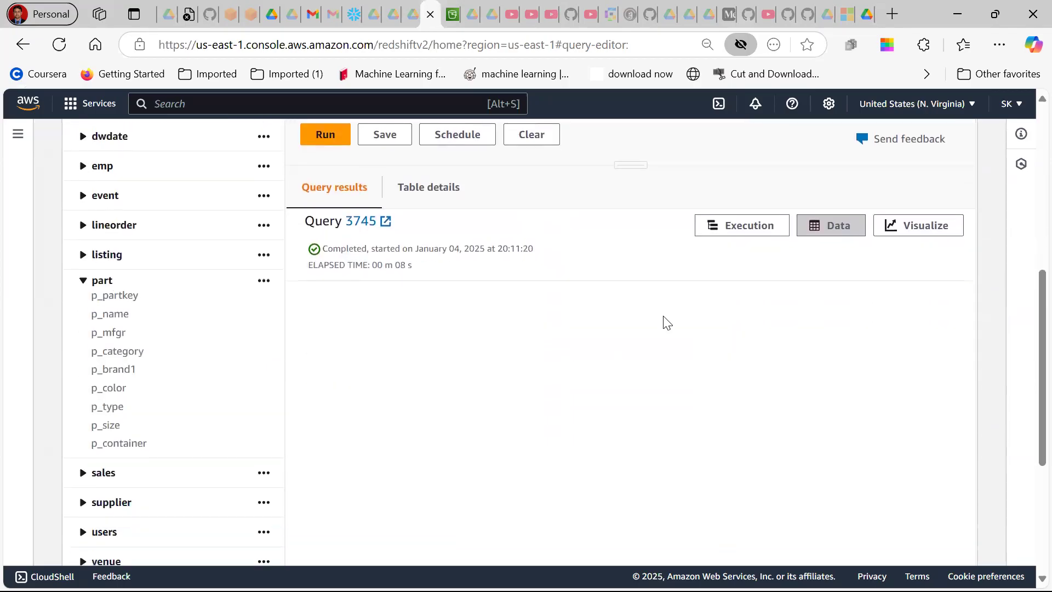
pyautogui.scroll(5, 648, 369)
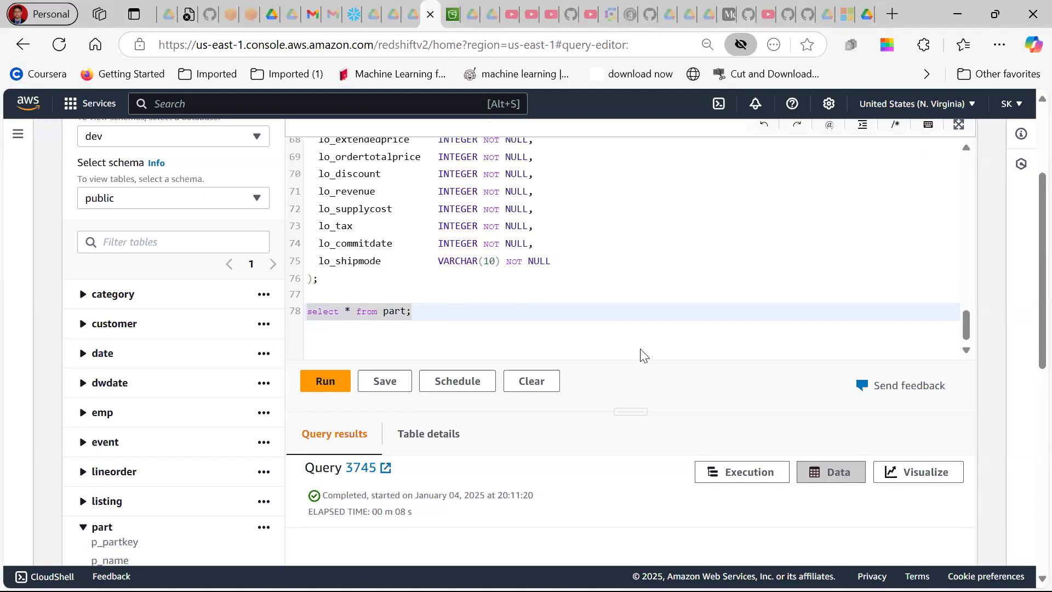
# Copy the COPY part statement for s3://redshift-data-1981/load/part-csv.tbl from the Notepad++ script and paste it below the select query in Query 5.
pyautogui.hotkey('alt', 'Tab')
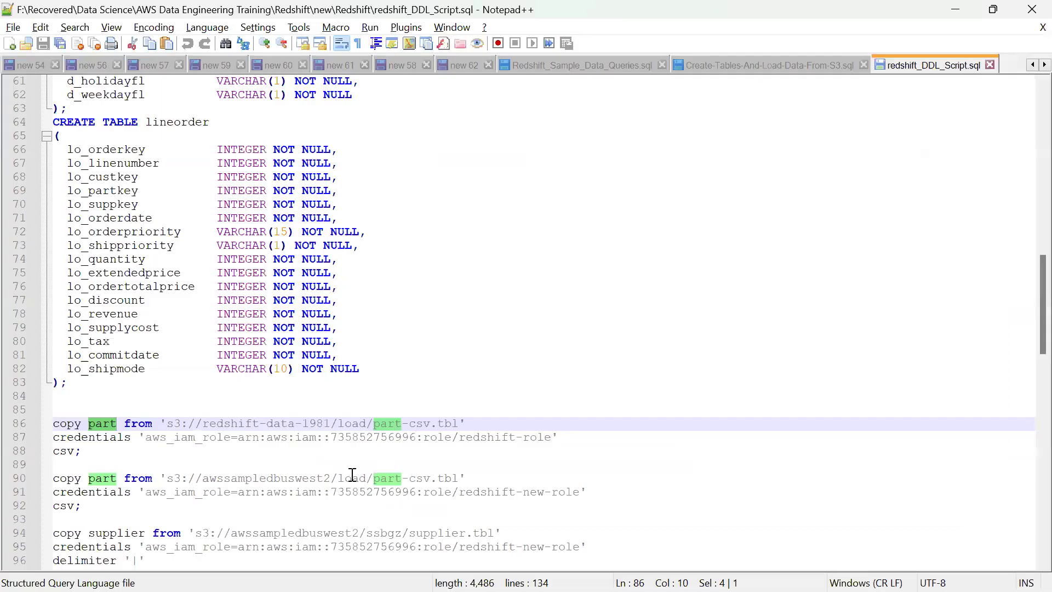
pyautogui.click(110, 457)
pyautogui.moveTo(110, 457); pyautogui.dragTo(46, 426)
pyautogui.hotkey('ctrl', 'c')
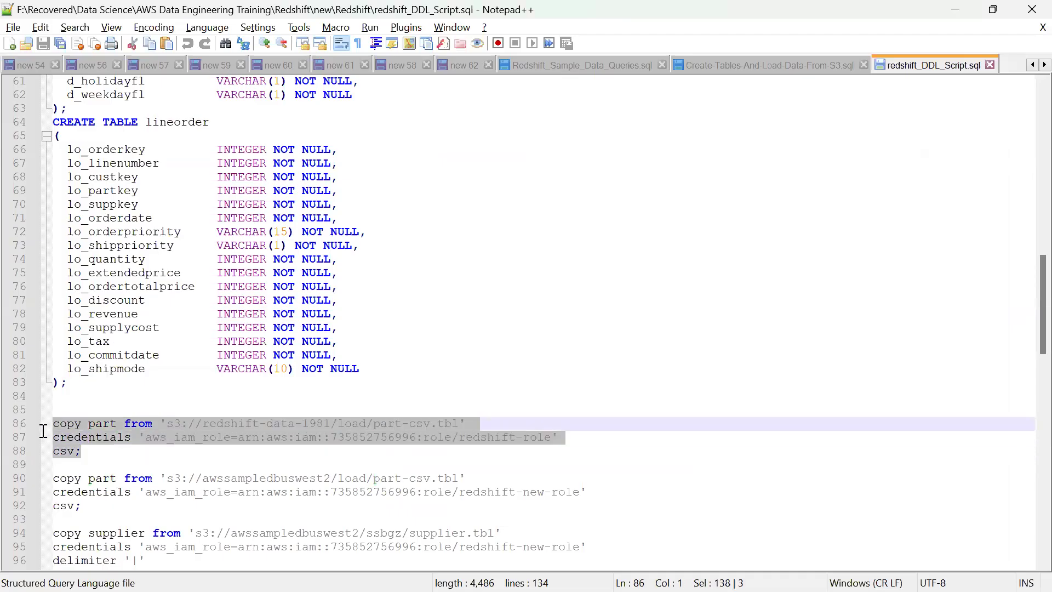
pyautogui.hotkey('alt', 'Tab')
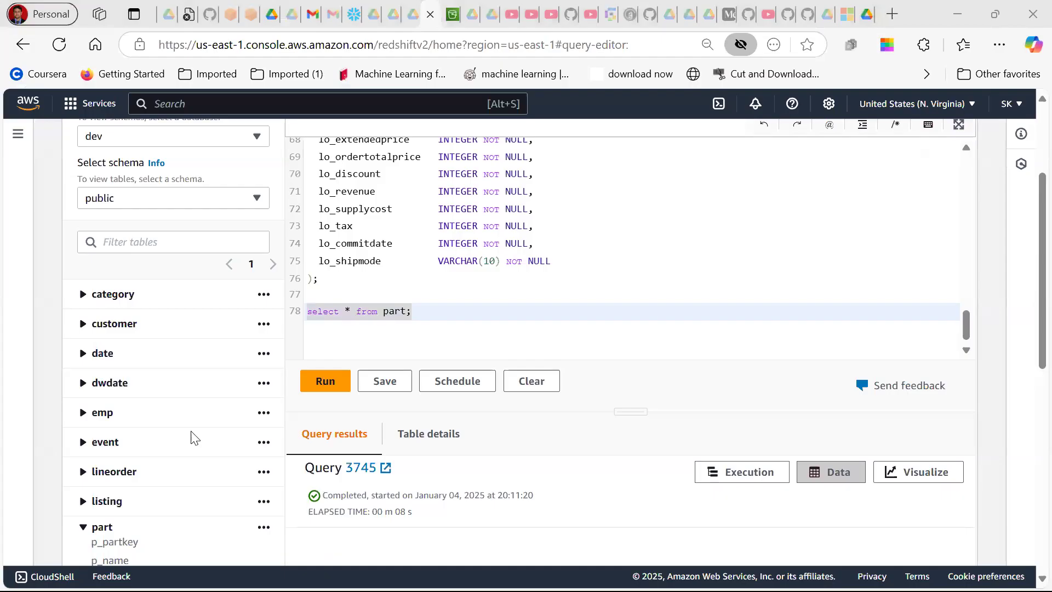
pyautogui.click(344, 346)
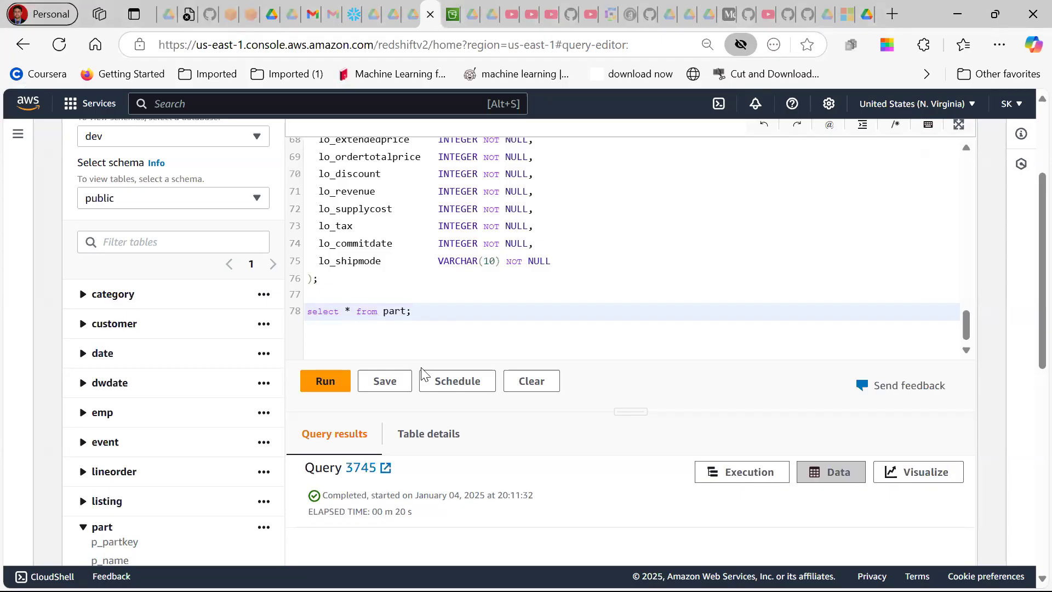
pyautogui.press('Return')
pyautogui.press('Return')
pyautogui.hotkey('ctrl', 'v')
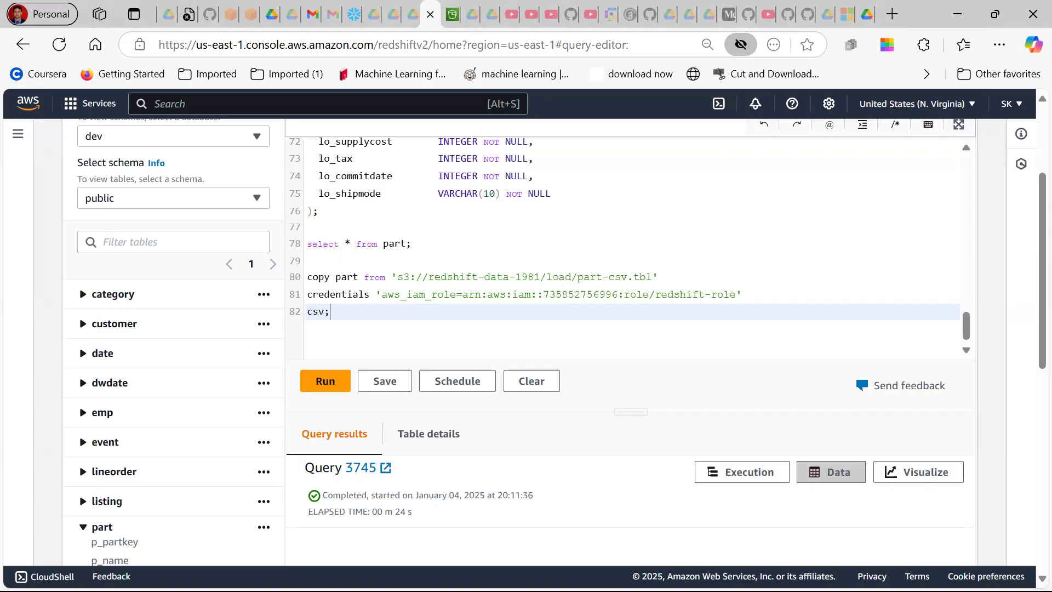
# Open Create-Tables-And-Load-Data-From-S3.sql in Notepad++ and review its CREATE TABLE and COPY statements.
pyautogui.press('super')
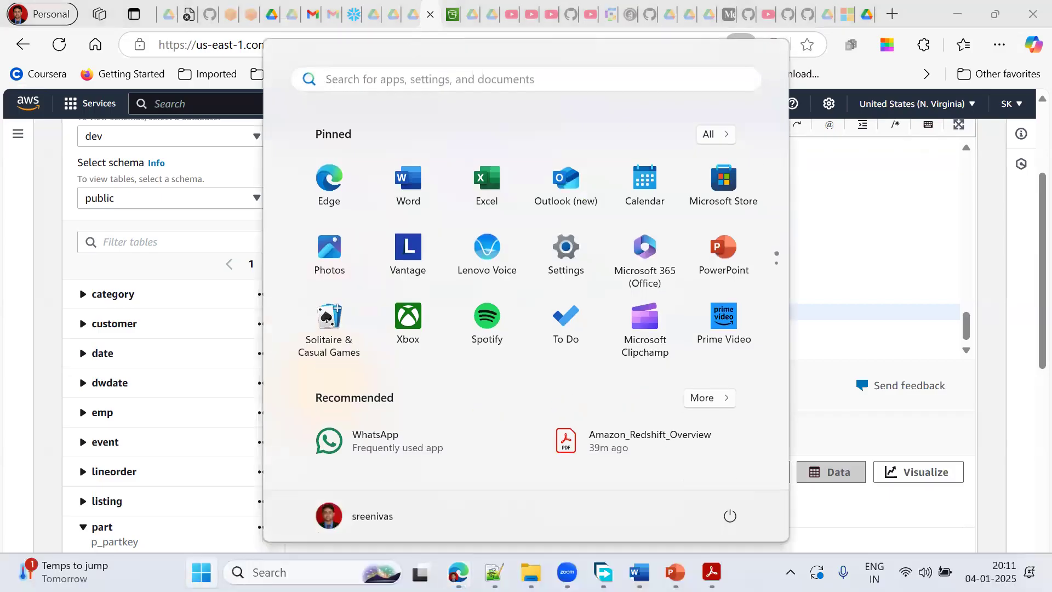
pyautogui.click(494, 572)
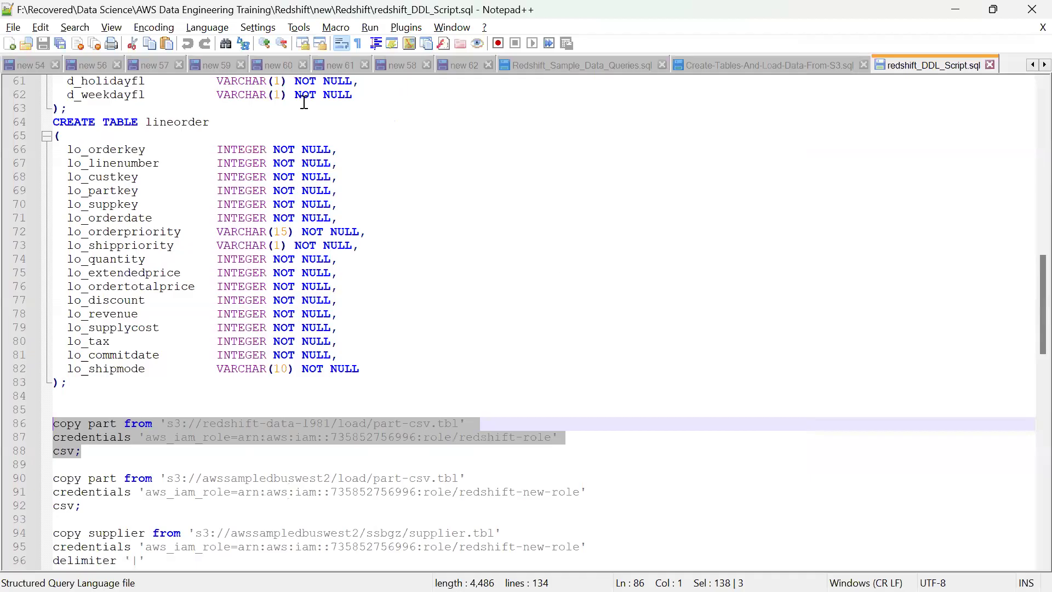
pyautogui.click(760, 65)
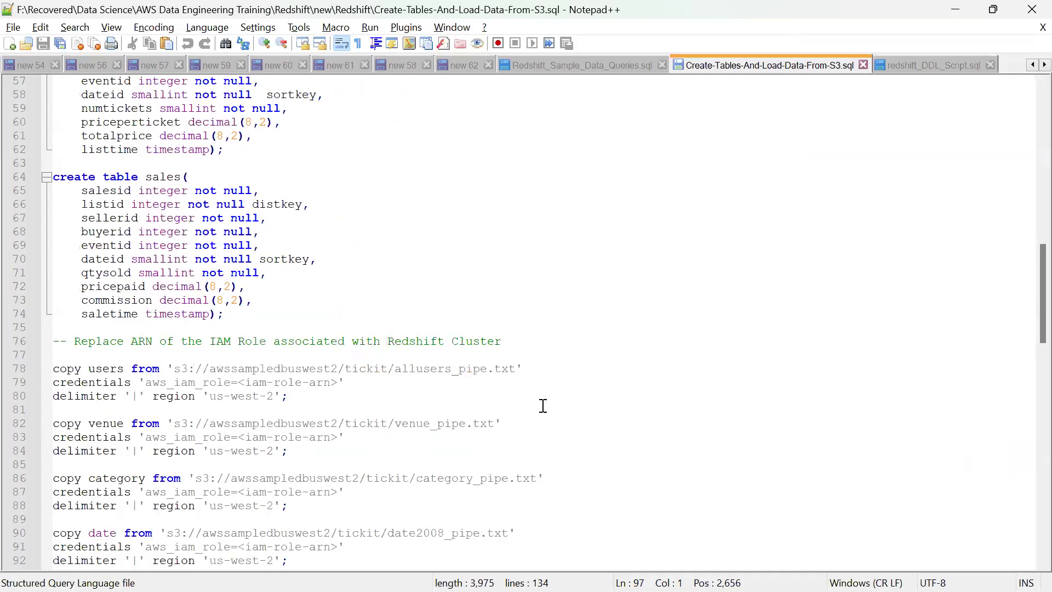
pyautogui.scroll(-3, 543, 405)
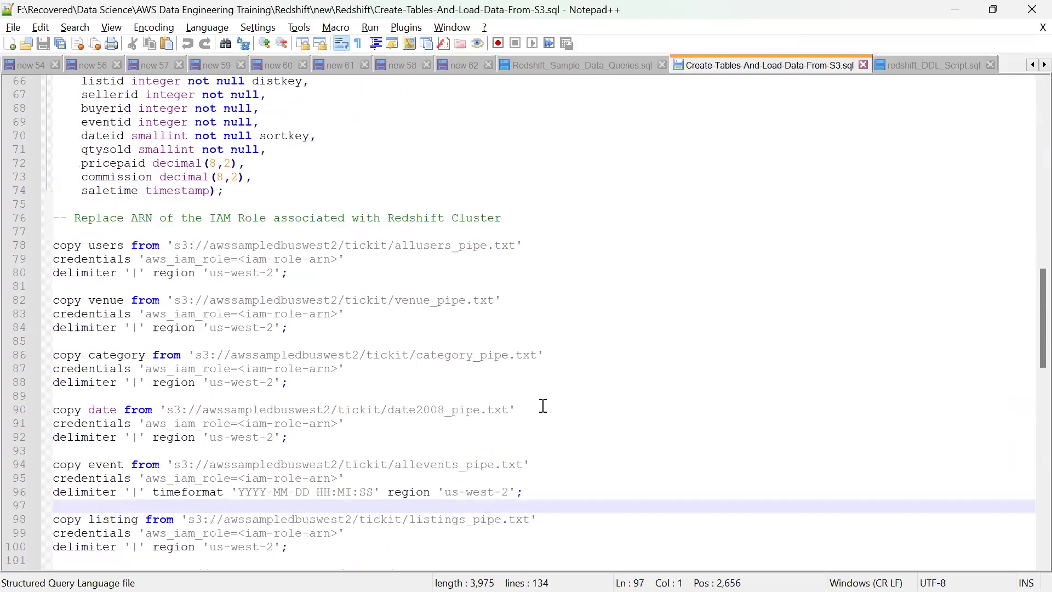
pyautogui.scroll(-2, 543, 406)
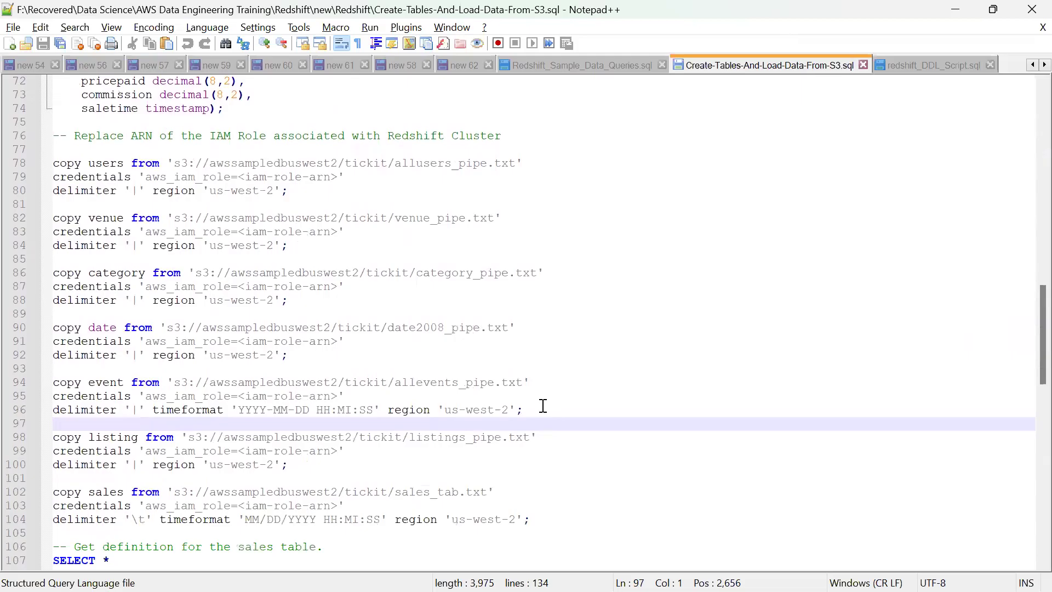
pyautogui.scroll(-5, 543, 405)
pyautogui.scroll(7, 540, 406)
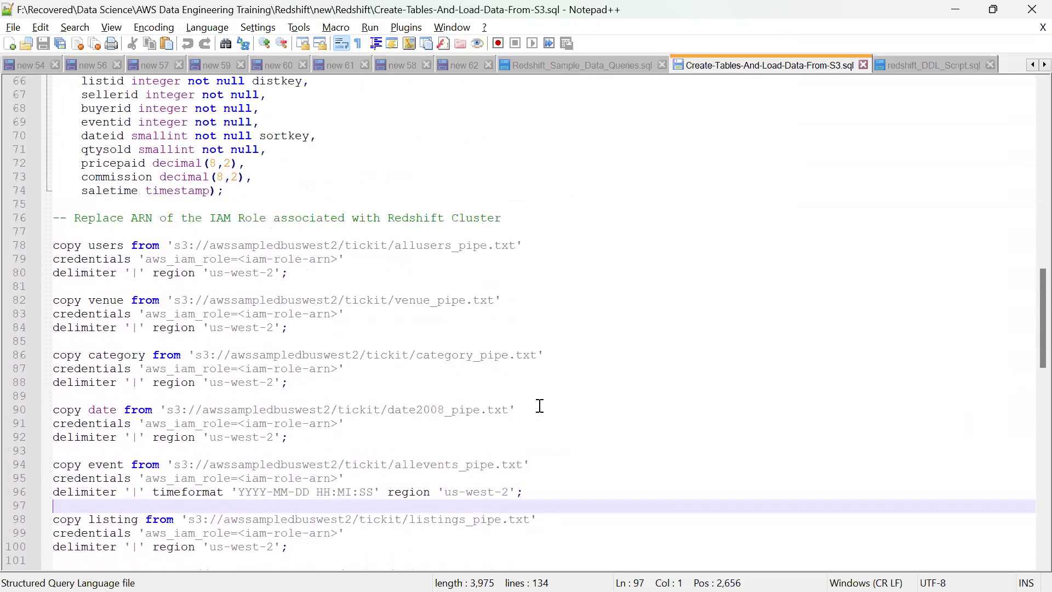
pyautogui.scroll(3, 539, 405)
pyautogui.scroll(3, 540, 405)
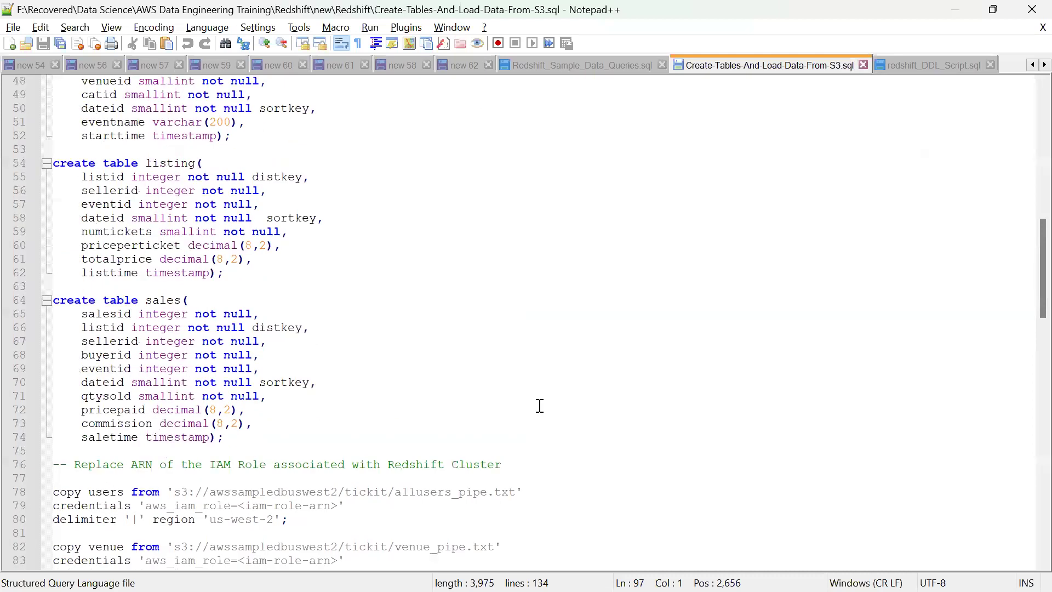
pyautogui.scroll(-3, 540, 405)
pyautogui.scroll(17, 540, 405)
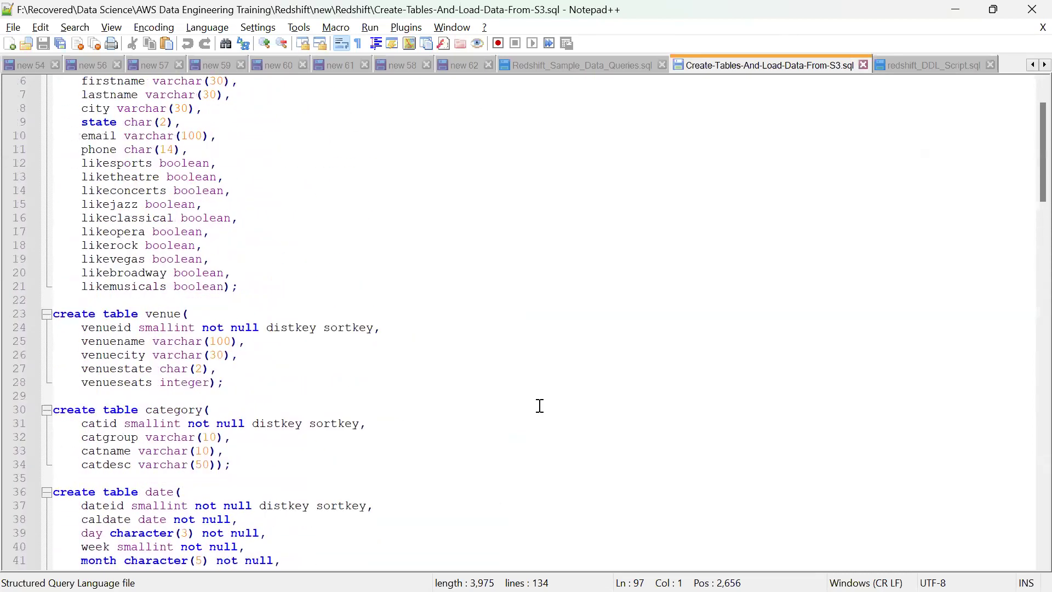
pyautogui.scroll(2, 540, 406)
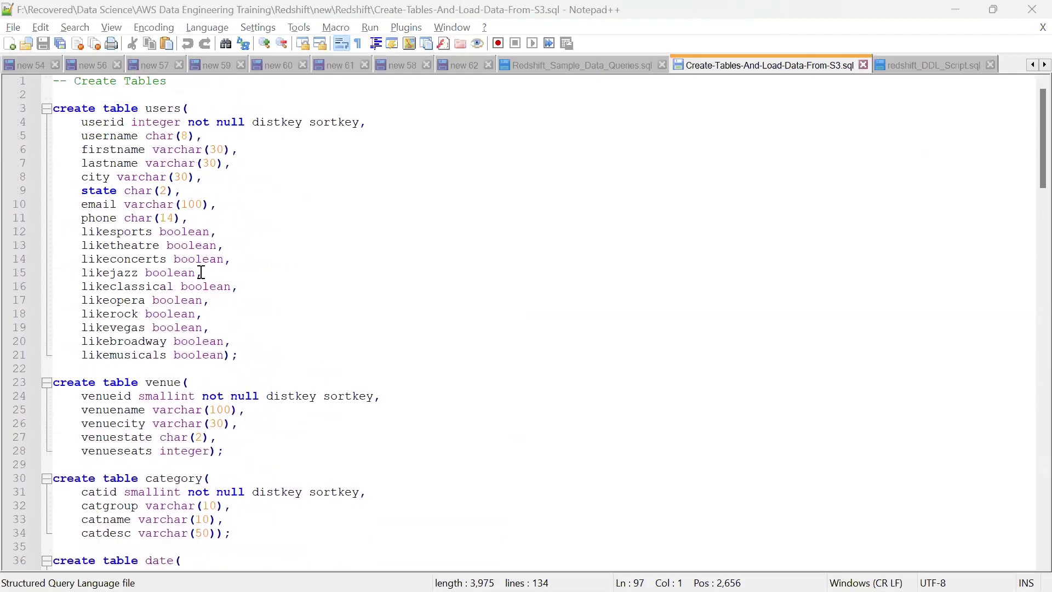
pyautogui.scroll(-6, 221, 288)
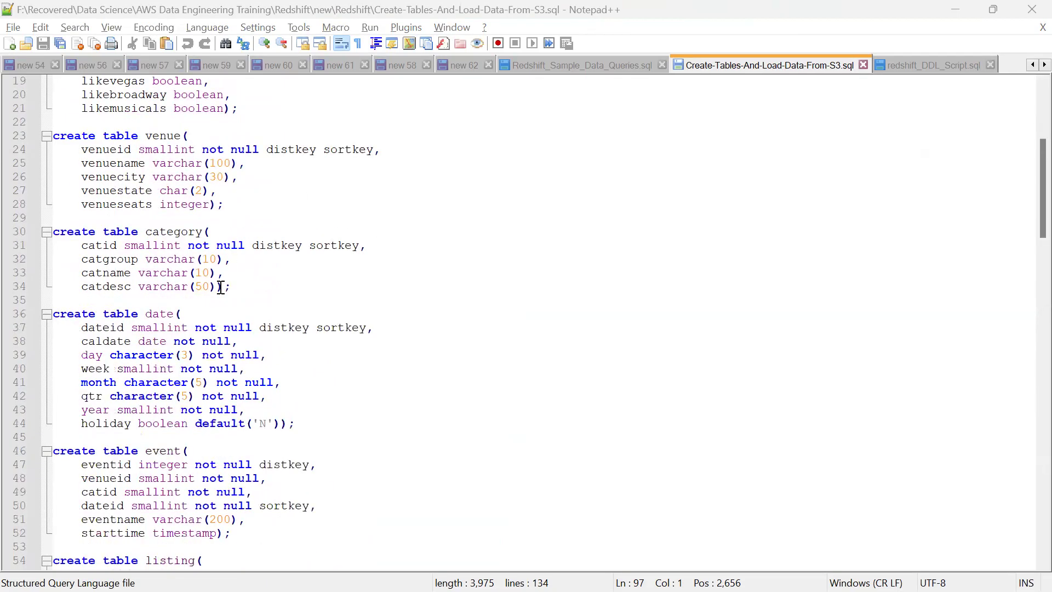
# Select and copy all CREATE TABLE statements from users through sales in Create-Tables-And-Load-Data-From-S3.sql.
pyautogui.scroll(-3, 222, 288)
pyautogui.scroll(-8, 223, 288)
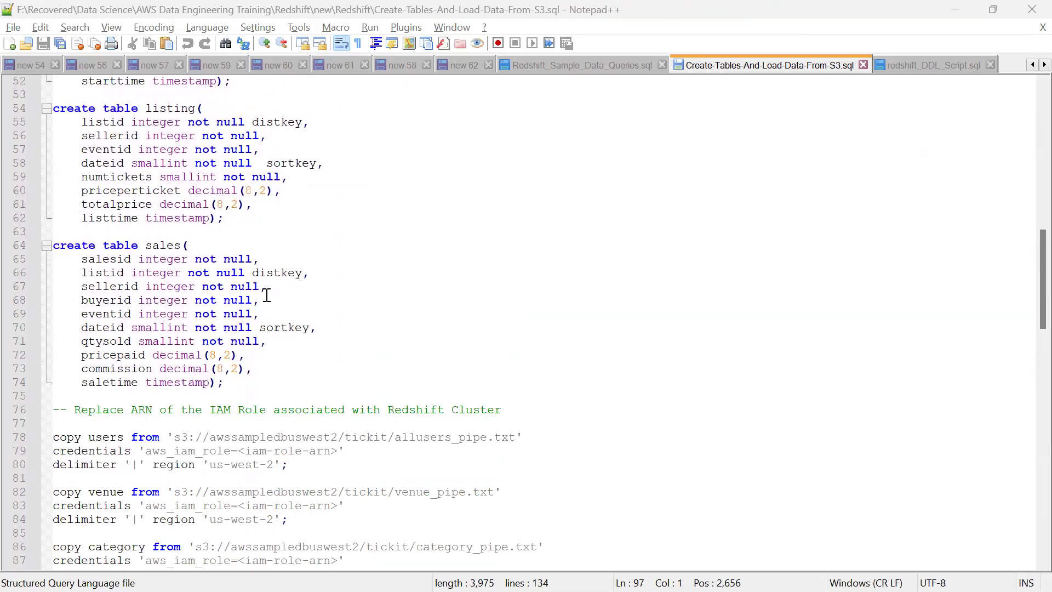
pyautogui.scroll(17, 162, 362)
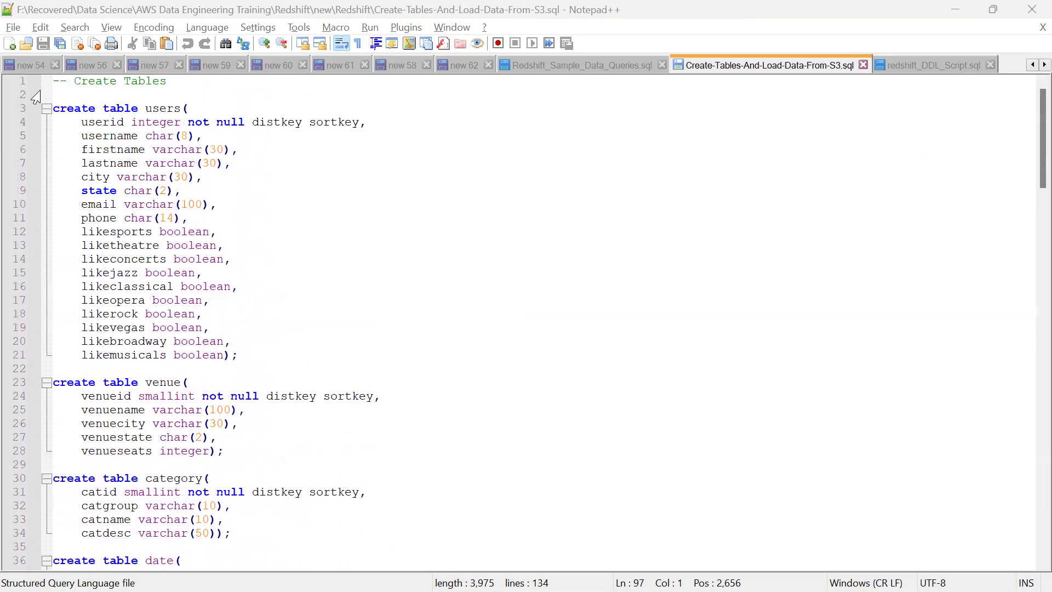
pyautogui.scroll(-2, 290, 329)
pyautogui.scroll(-14, 291, 329)
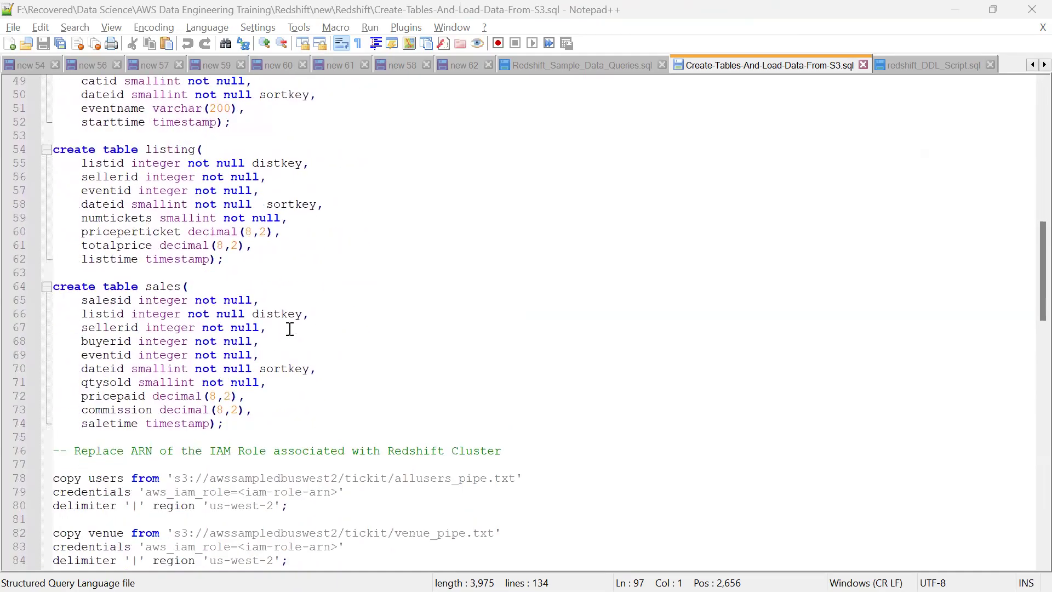
pyautogui.scroll(16, 290, 329)
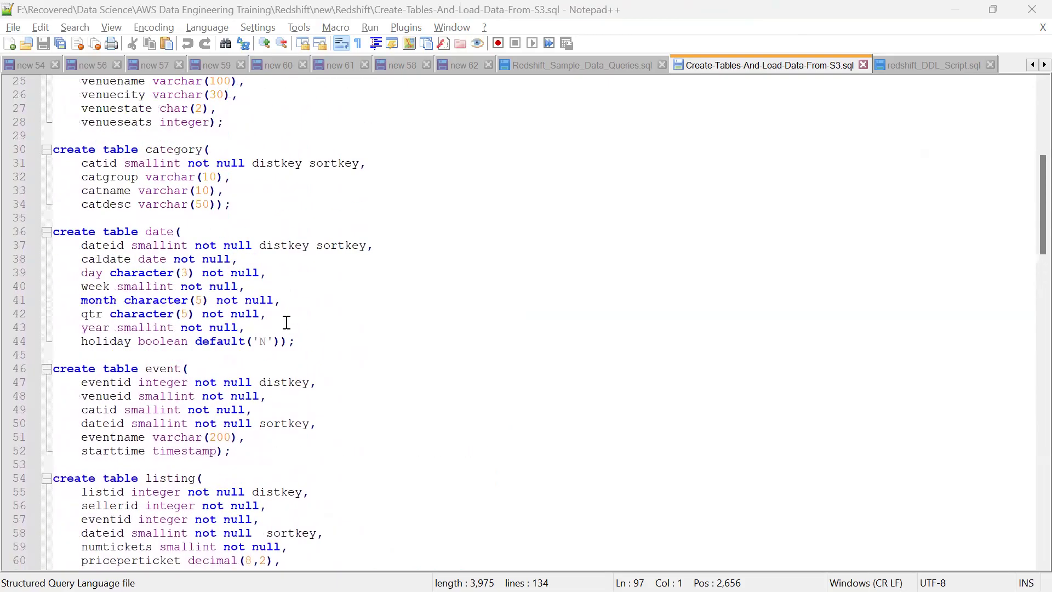
pyautogui.moveTo(243, 356); pyautogui.dragTo(59, 121)
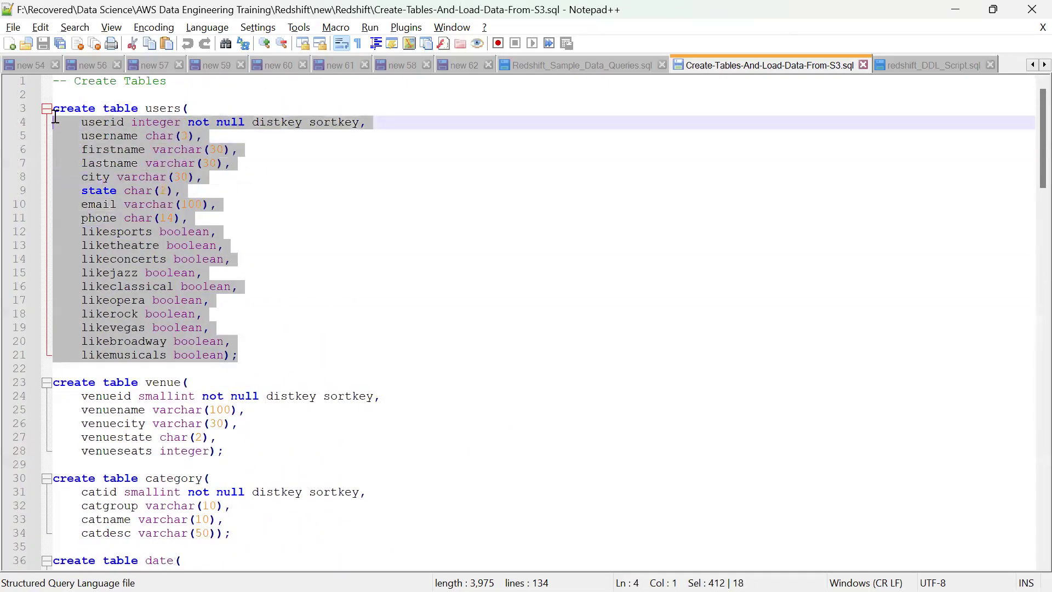
pyautogui.click(56, 112)
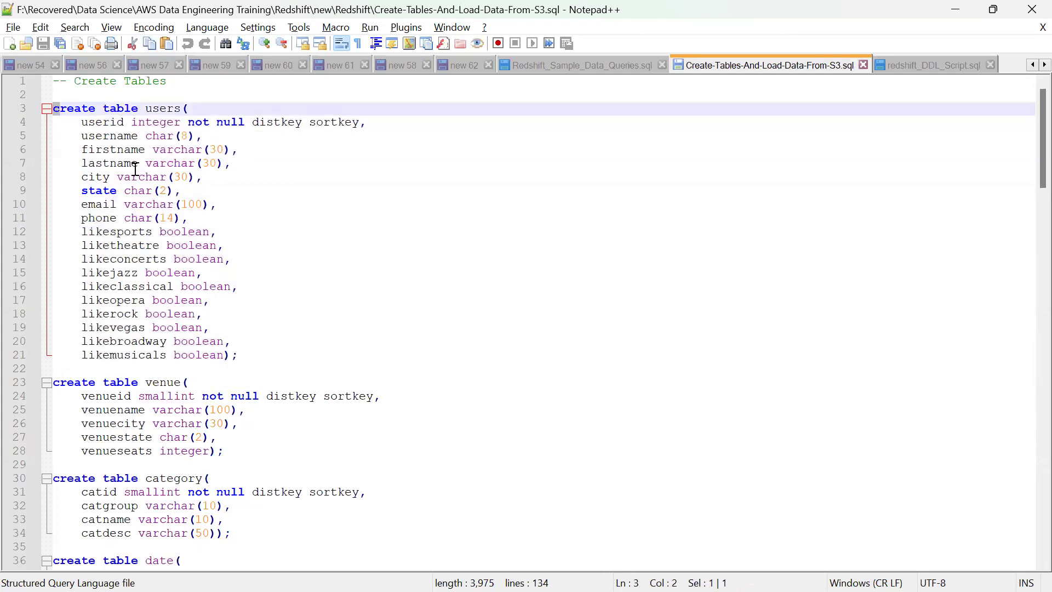
pyautogui.scroll(-12, 138, 170)
pyautogui.scroll(-4, 138, 170)
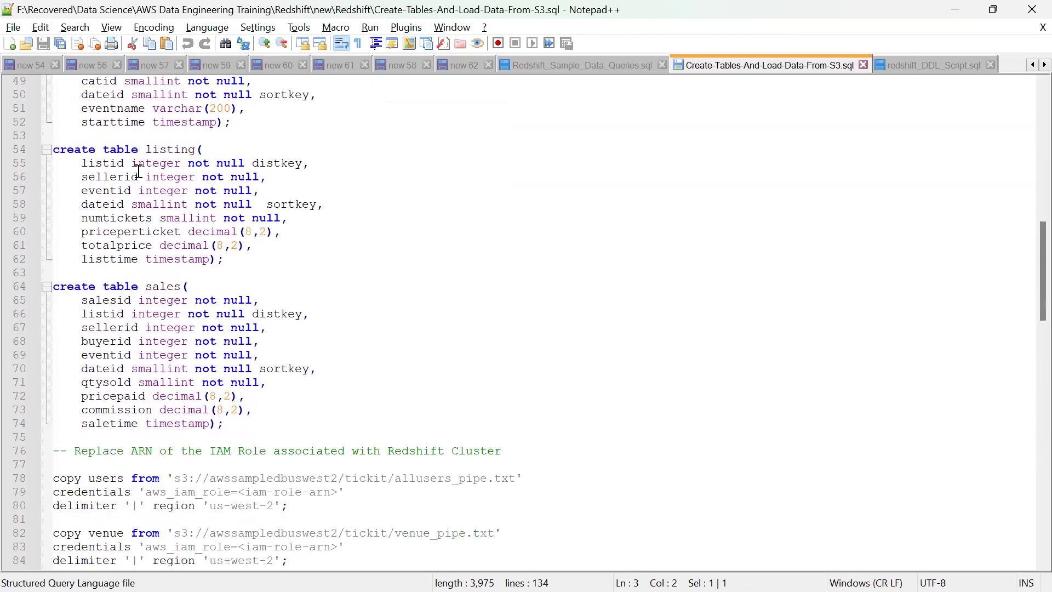
pyautogui.keyDown('shift'); pyautogui.click(227, 427); pyautogui.keyUp('shift')
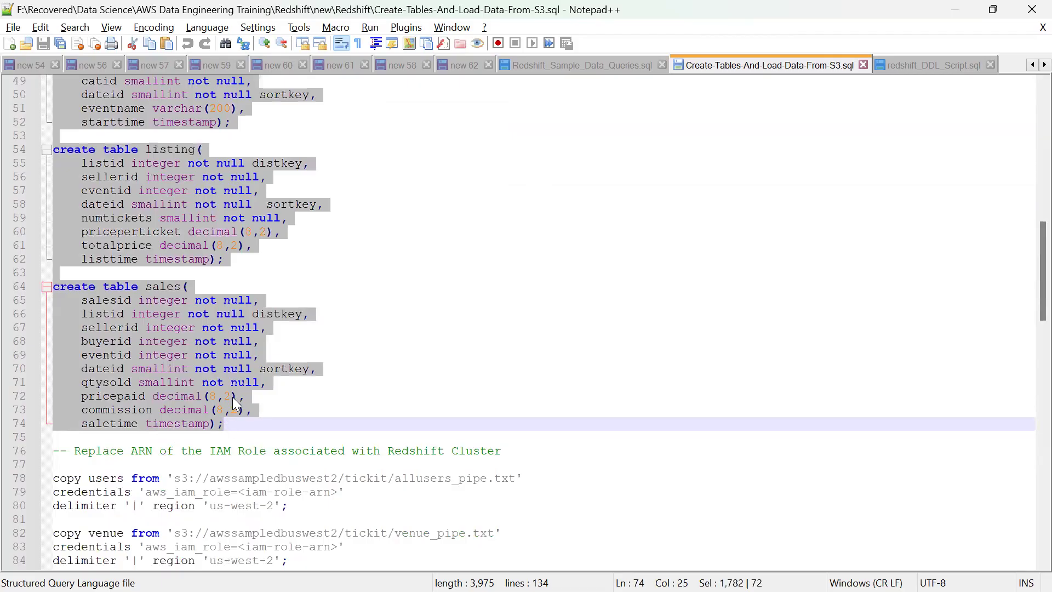
# Switch to the Redshift query editor and replace the COPY part statement below the select query with the copied CREATE TABLE statements.
pyautogui.press('super')
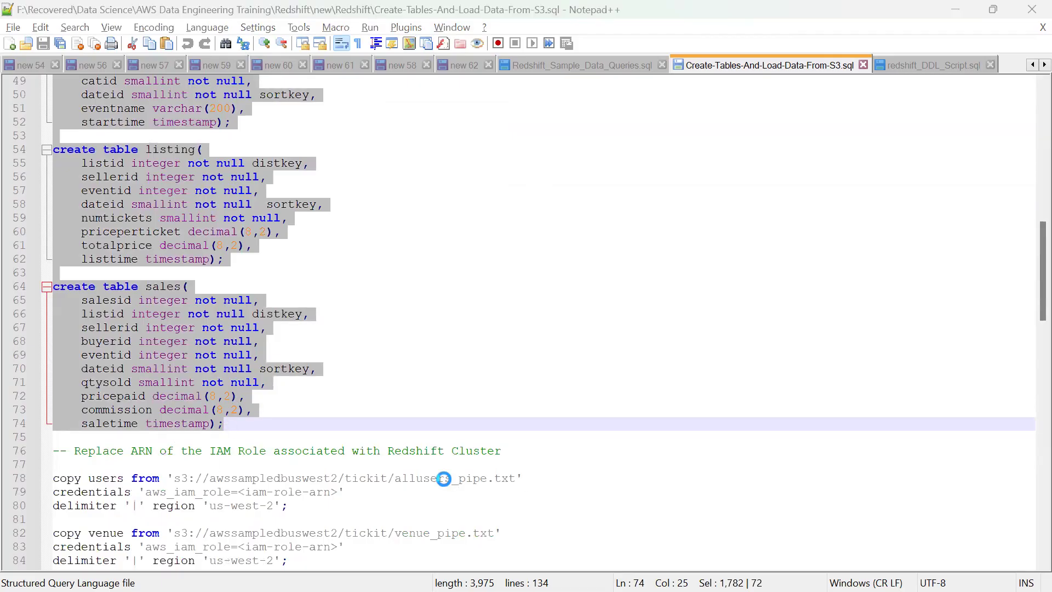
pyautogui.moveTo(458, 572)
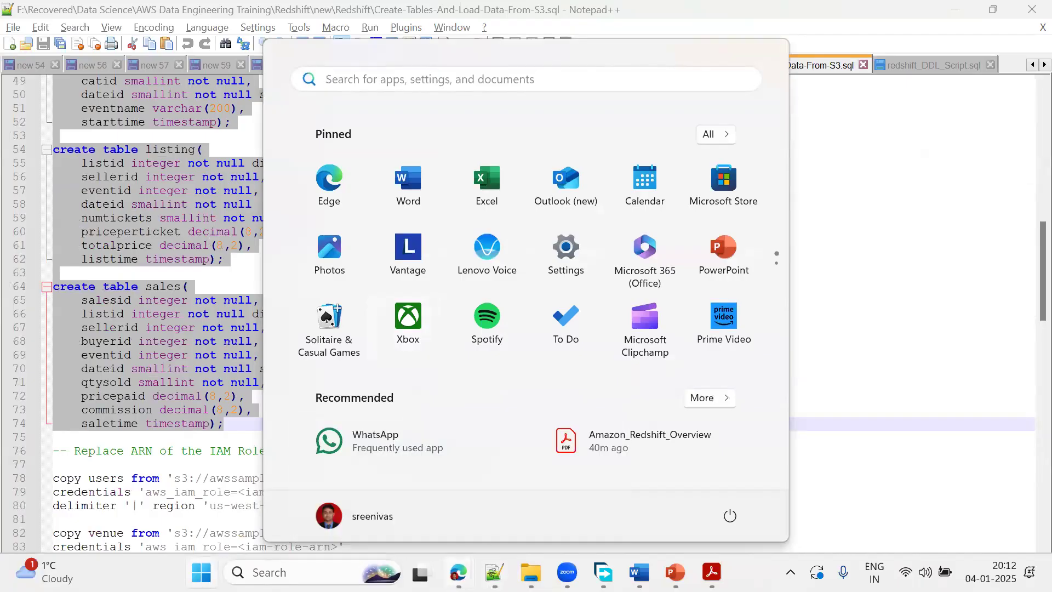
pyautogui.click(392, 523)
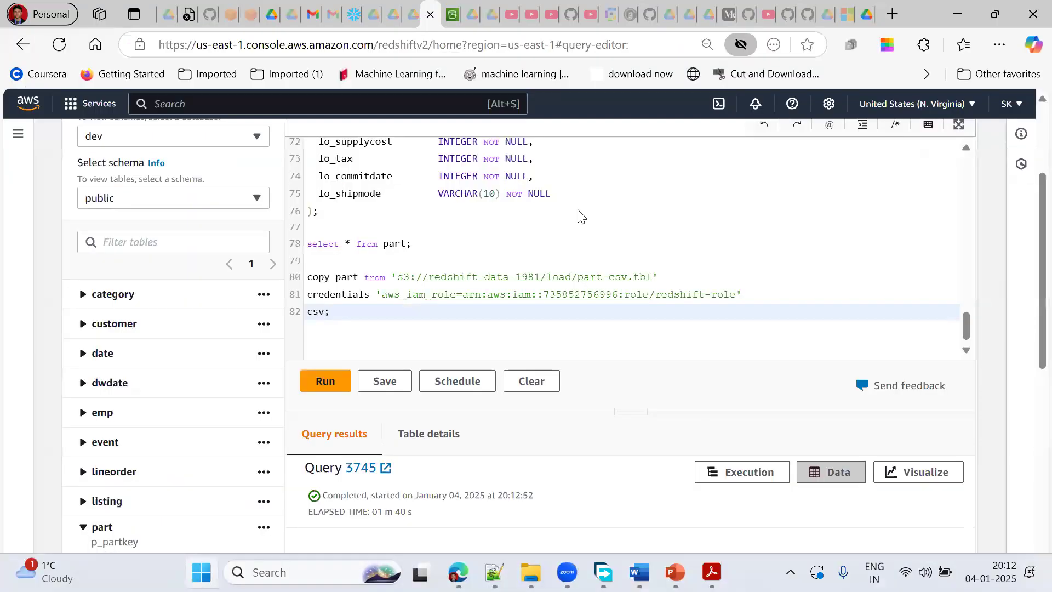
pyautogui.moveTo(357, 294); pyautogui.dragTo(289, 283)
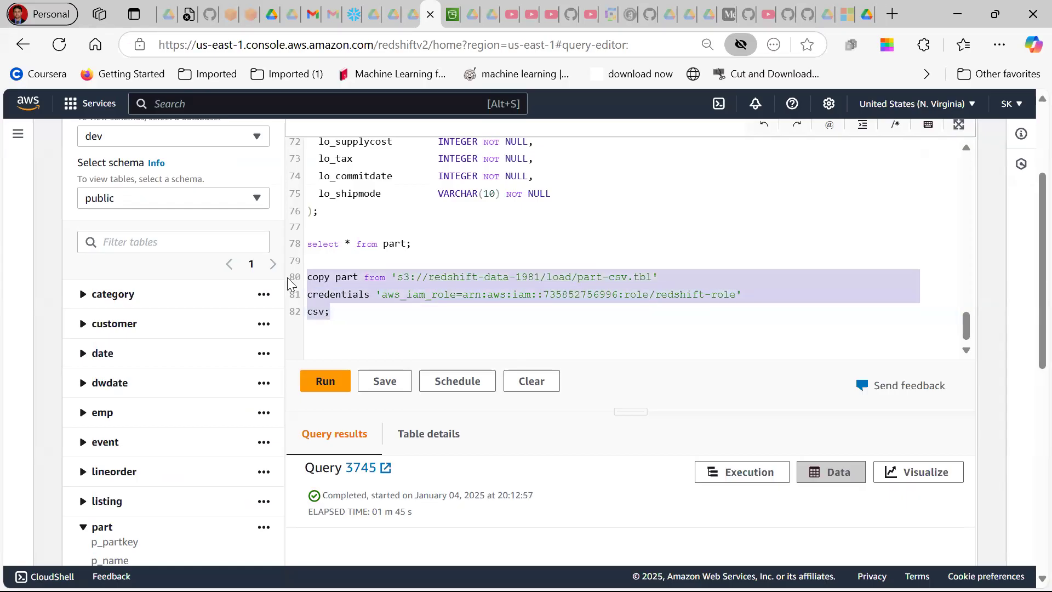
pyautogui.hotkey('ctrl', 'v')
# Try to run only the pasted CREATE TABLE statements, starting at the users table.
pyautogui.scroll(20, 493, 280)
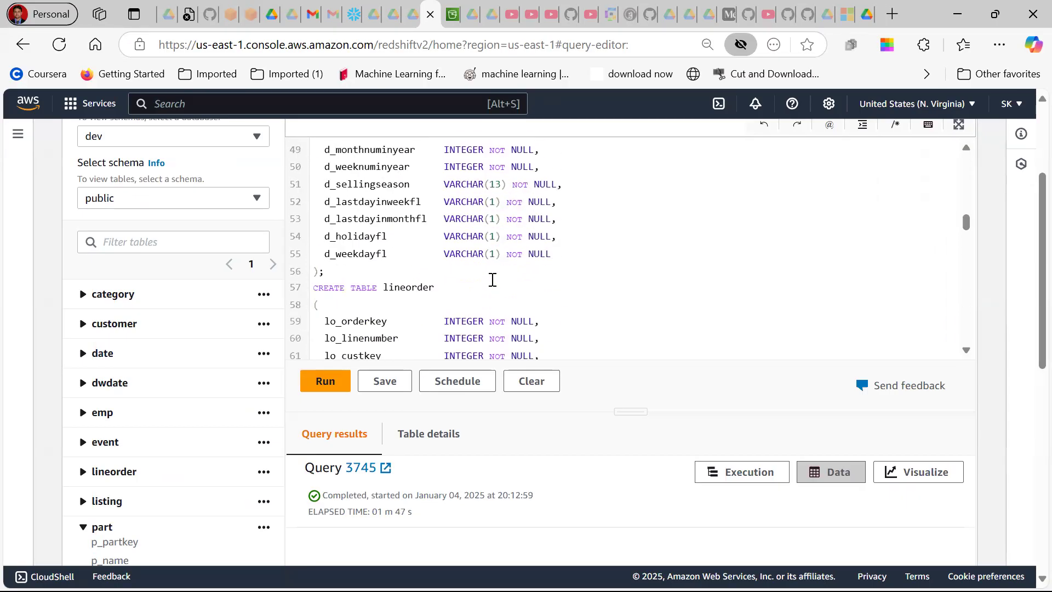
pyautogui.scroll(-8, 493, 280)
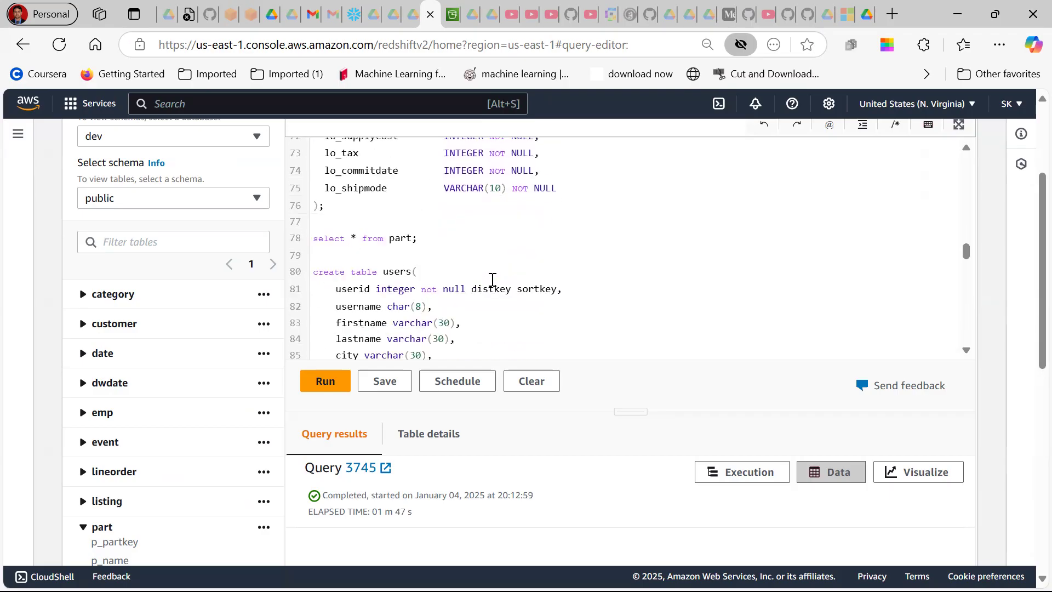
pyautogui.moveTo(311, 271); pyautogui.dragTo(328, 360)
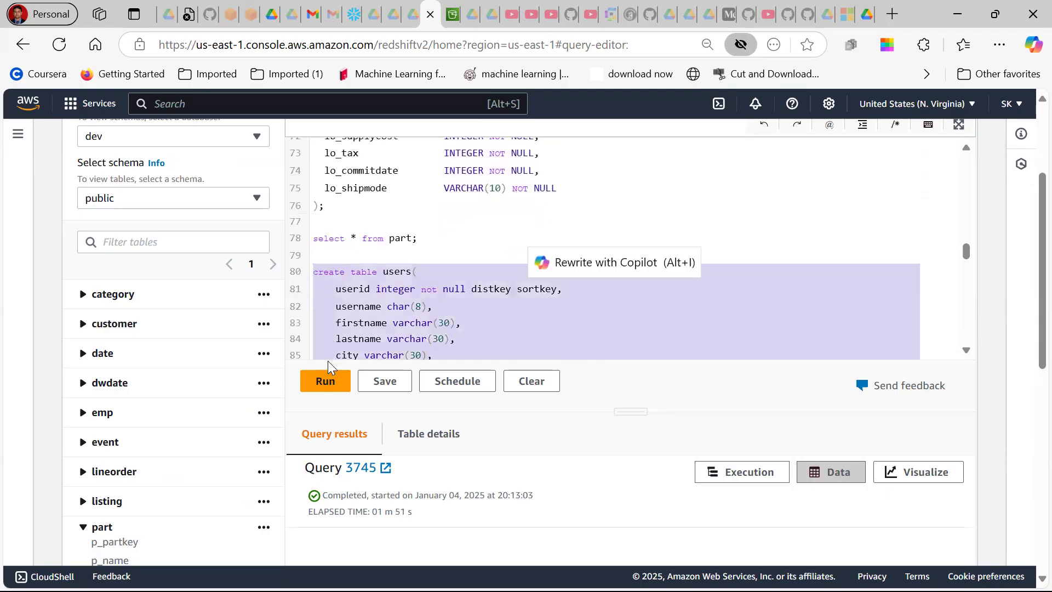
pyautogui.click(326, 381)
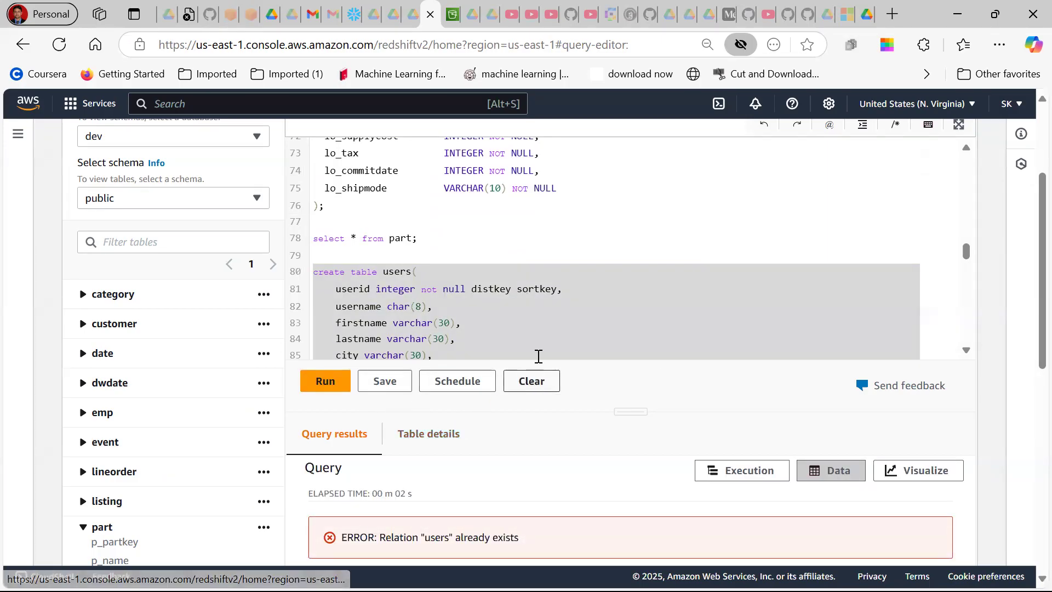
# Rename the users table to usersnew in its CREATE TABLE statement.
pyautogui.click(482, 354)
pyautogui.click(411, 232)
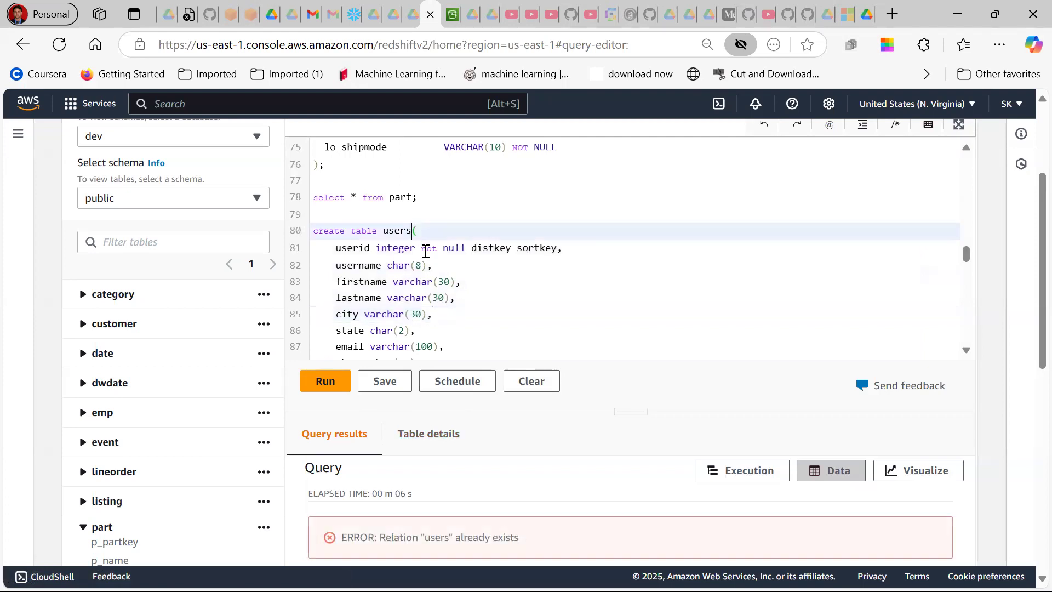
pyautogui.write('new')
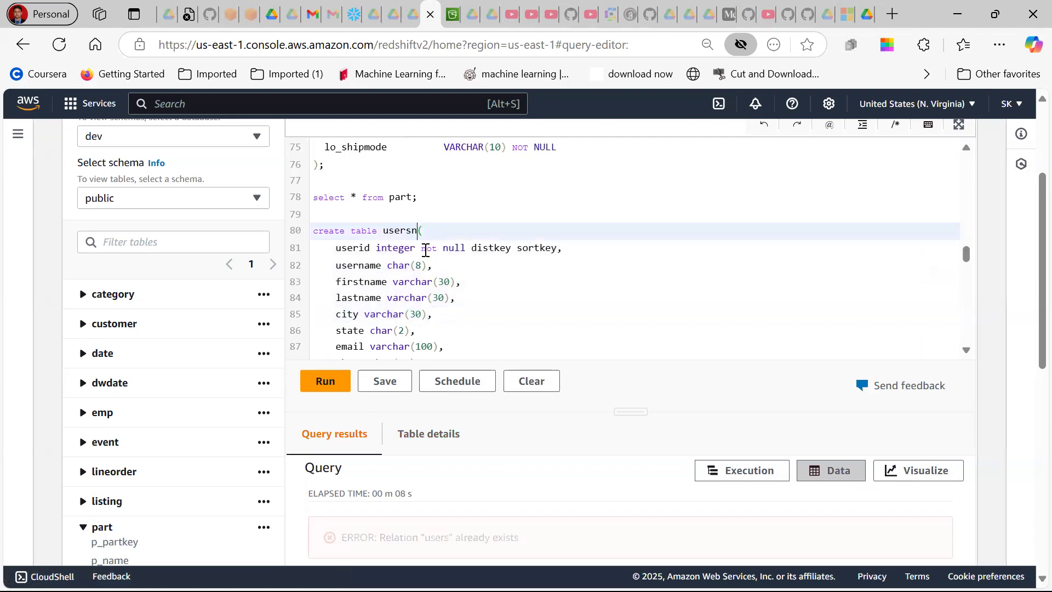
# Check the existing tables in the public schema and append "new" to the venue table's name in its CREATE TABLE statement.
pyautogui.scroll(-6, 435, 255)
pyautogui.scroll(-1, 434, 256)
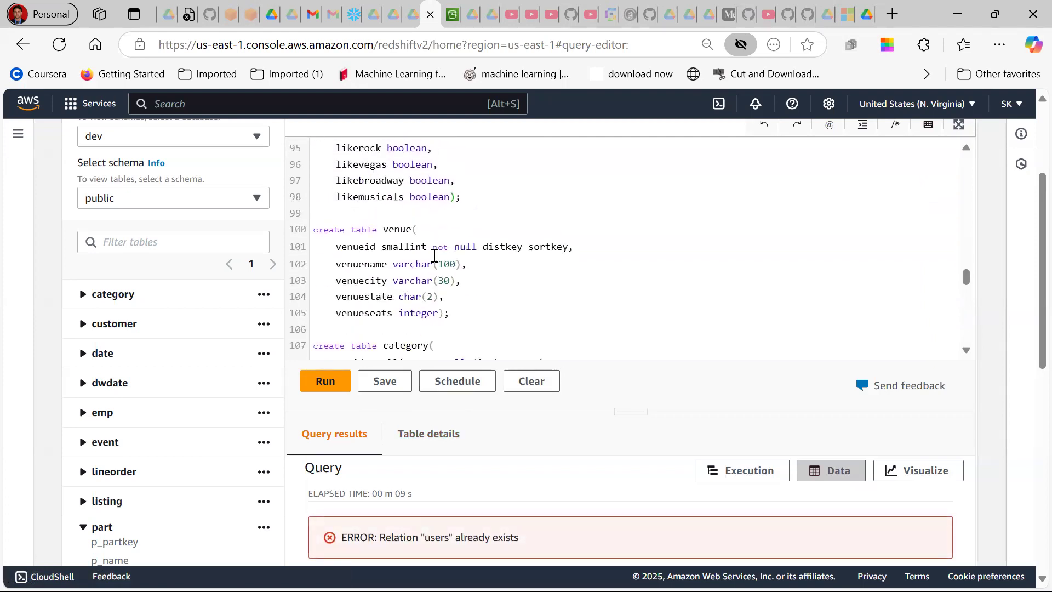
pyautogui.click(412, 229)
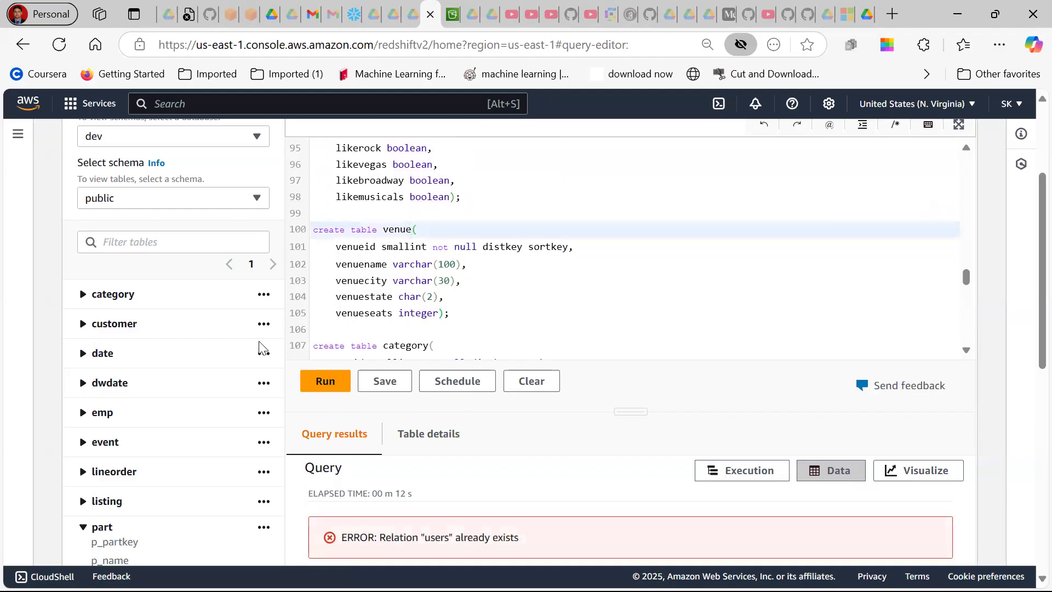
pyautogui.click(84, 527)
pyautogui.scroll(-3, 120, 500)
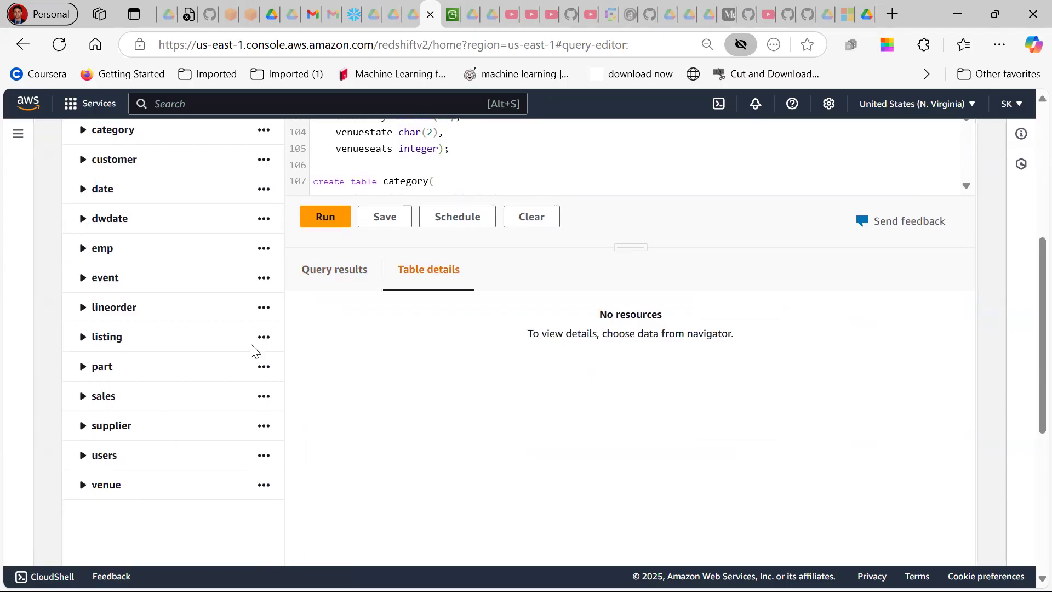
pyautogui.scroll(3, 392, 371)
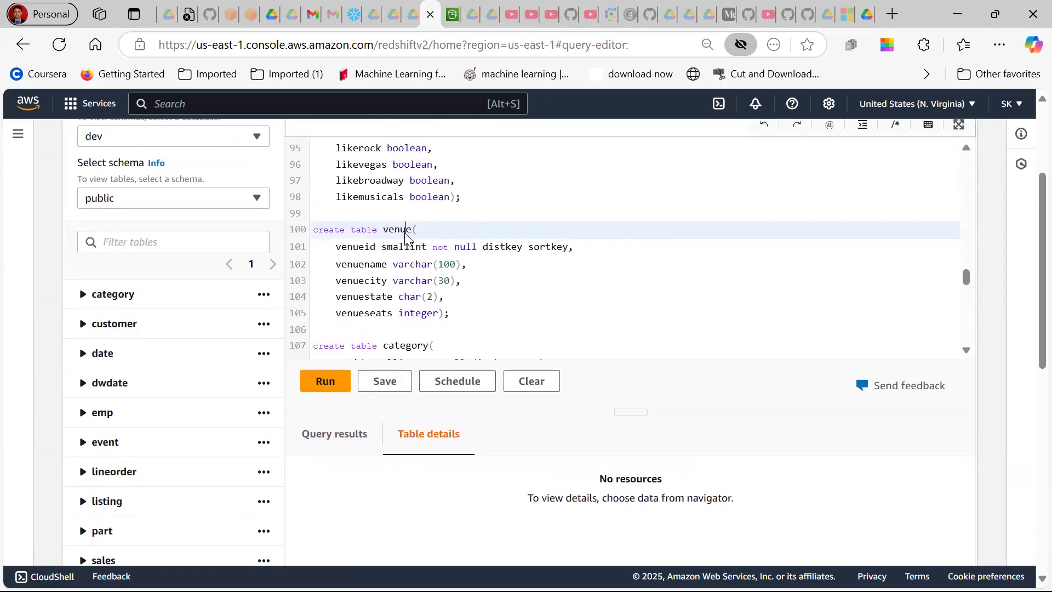
pyautogui.write('new')
# Rename the category and date tables to categorynew and datenew in their CREATE TABLE statements.
pyautogui.scroll(-3, 406, 258)
pyautogui.click(430, 266)
pyautogui.write('new')
pyautogui.scroll(-3, 430, 277)
pyautogui.scroll(-1, 430, 283)
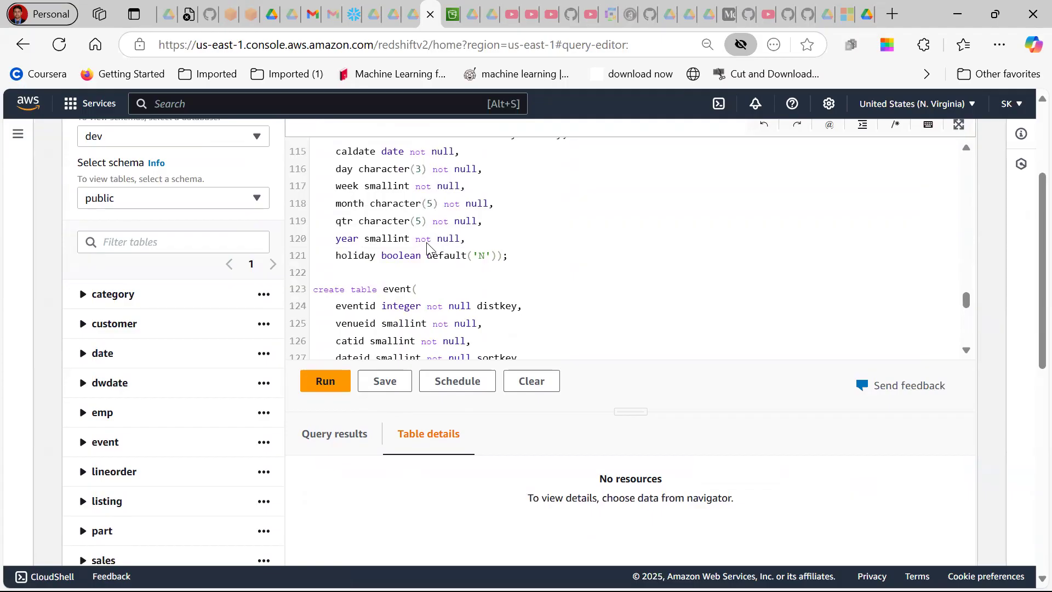
pyautogui.scroll(3, 429, 262)
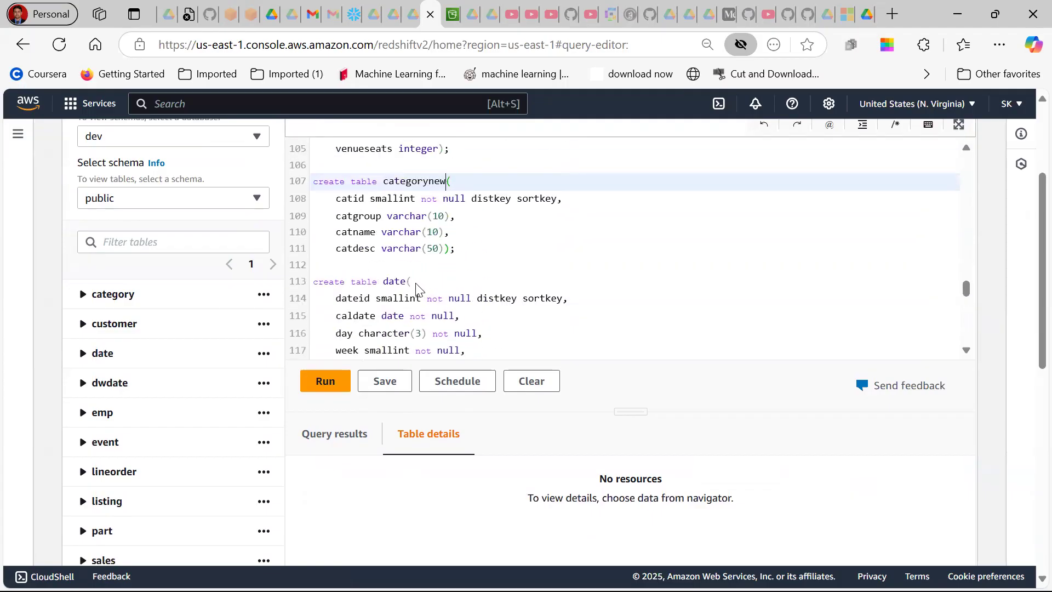
pyautogui.click(411, 282)
pyautogui.write('new')
# Rename the event and listing tables to eventnew and listingnew in their CREATE TABLE statements.
pyautogui.scroll(-3, 410, 285)
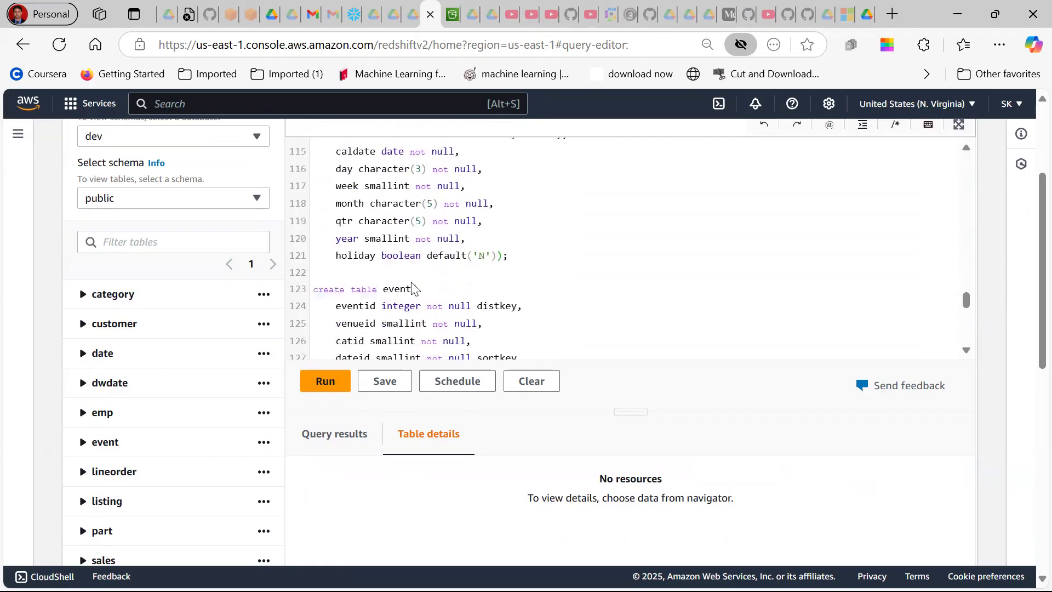
pyautogui.click(415, 289)
pyautogui.write('new')
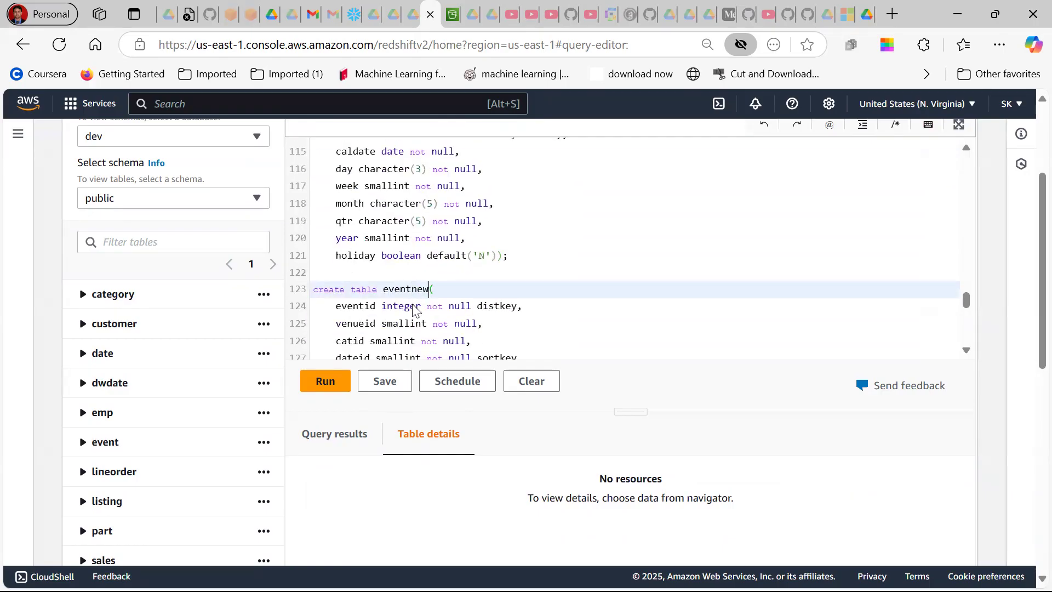
pyautogui.scroll(-3, 415, 307)
pyautogui.click(424, 262)
pyautogui.write('new')
# Rename the sales table to salesnew in its CREATE TABLE statement.
pyautogui.scroll(-3, 422, 268)
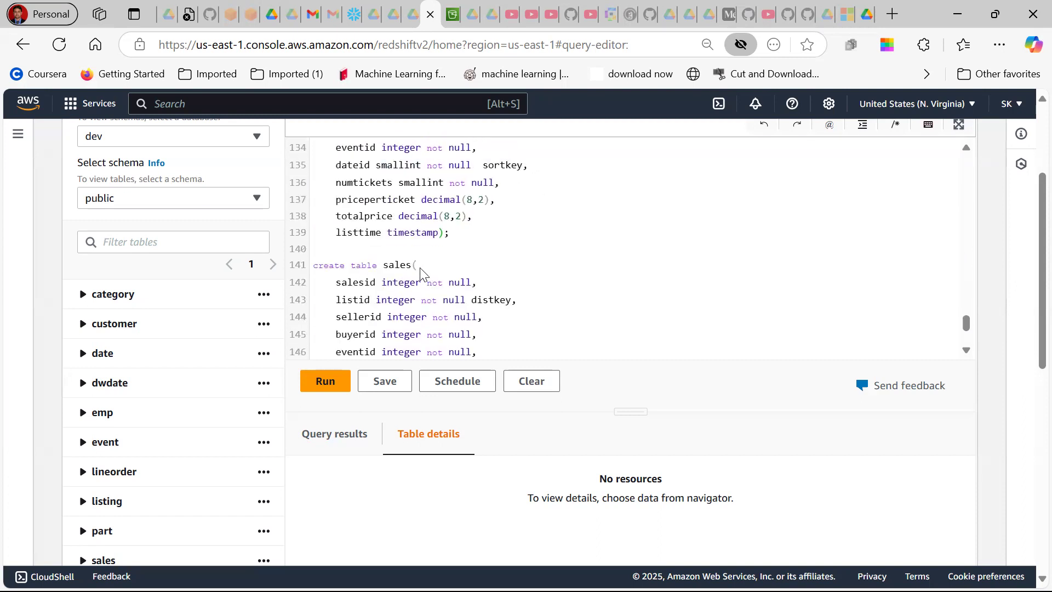
pyautogui.click(408, 268)
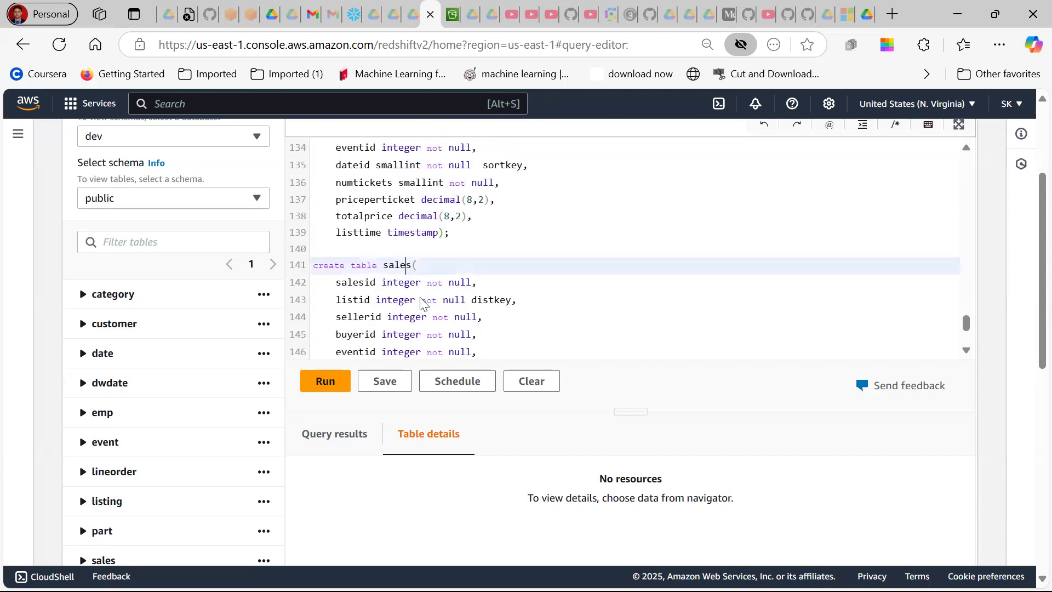
pyautogui.write('new')
# Select the CREATE TABLE statements from usersnew through salesnew at the end of the script and run them.
pyautogui.scroll(-3, 432, 305)
pyautogui.click(438, 311)
pyautogui.scroll(15, 455, 302)
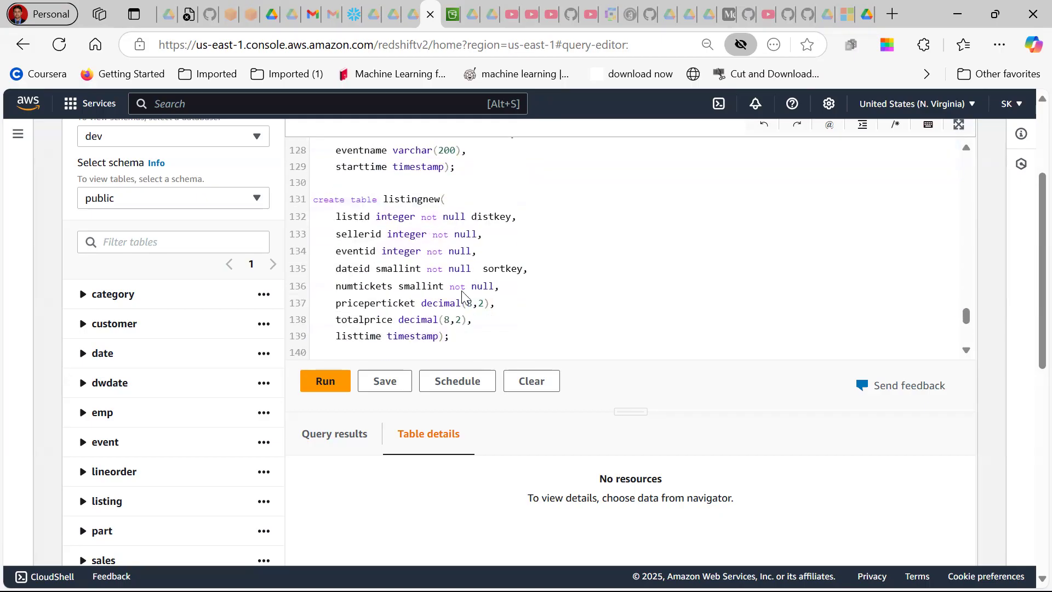
pyautogui.scroll(5, 462, 298)
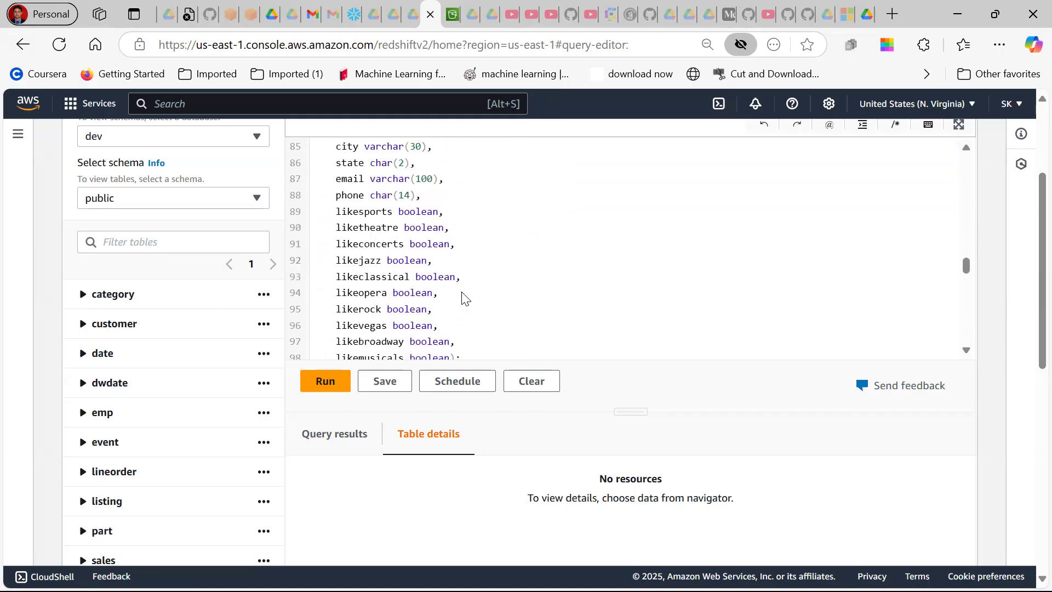
pyautogui.scroll(2, 462, 298)
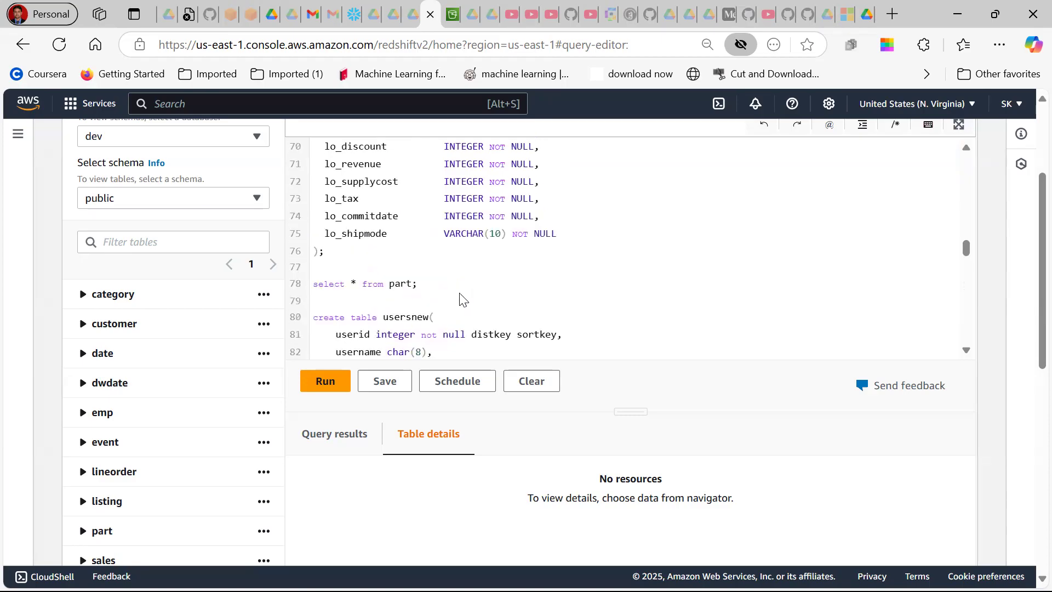
pyautogui.scroll(-2, 462, 298)
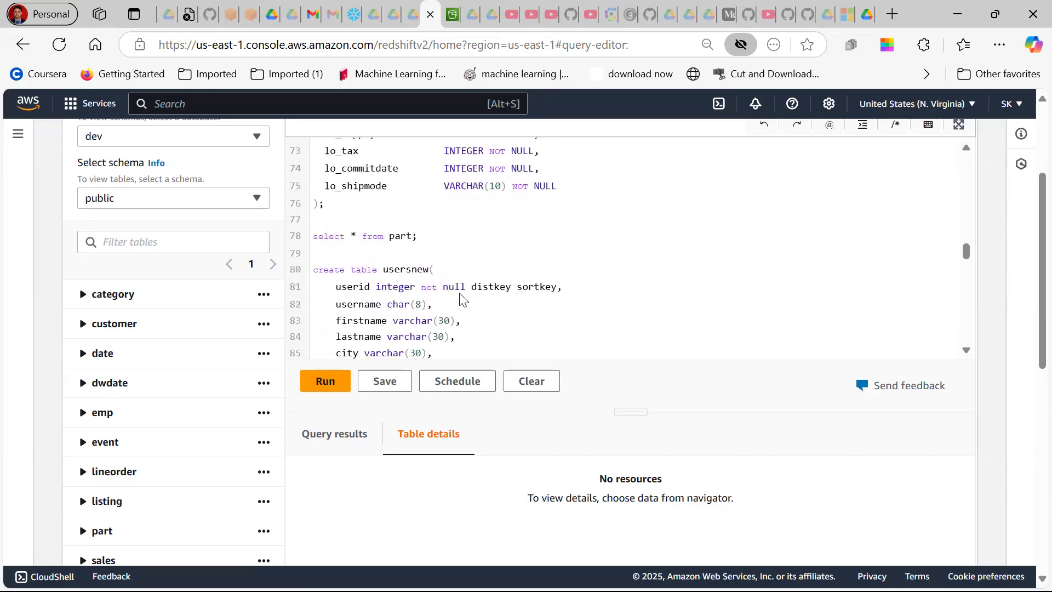
pyautogui.write('aaaa')
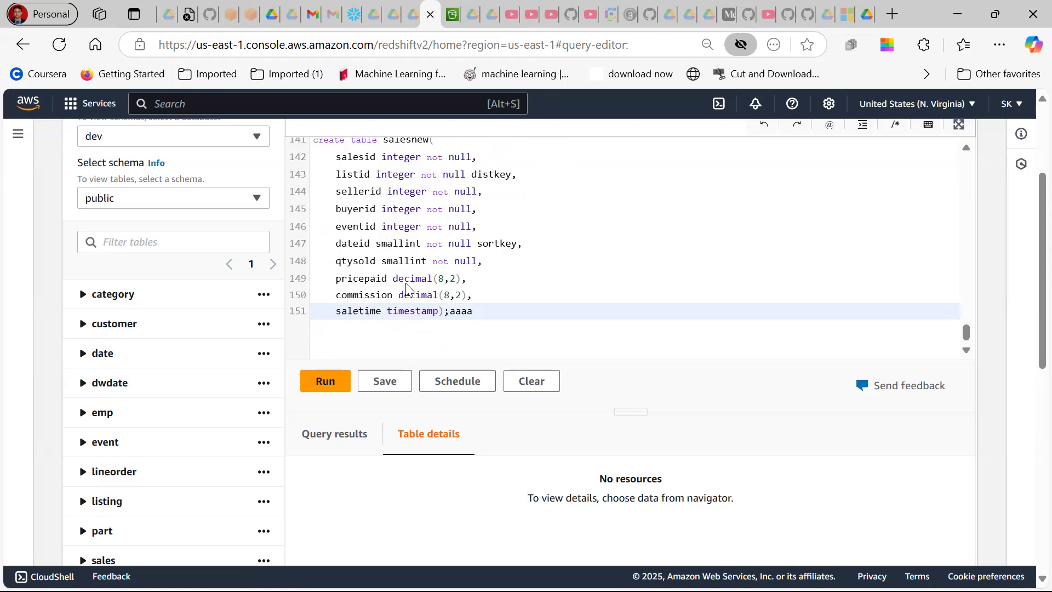
pyautogui.press('BackSpace')
pyautogui.press('BackSpace')
pyautogui.press('BackSpace')
pyautogui.scroll(15, 499, 334)
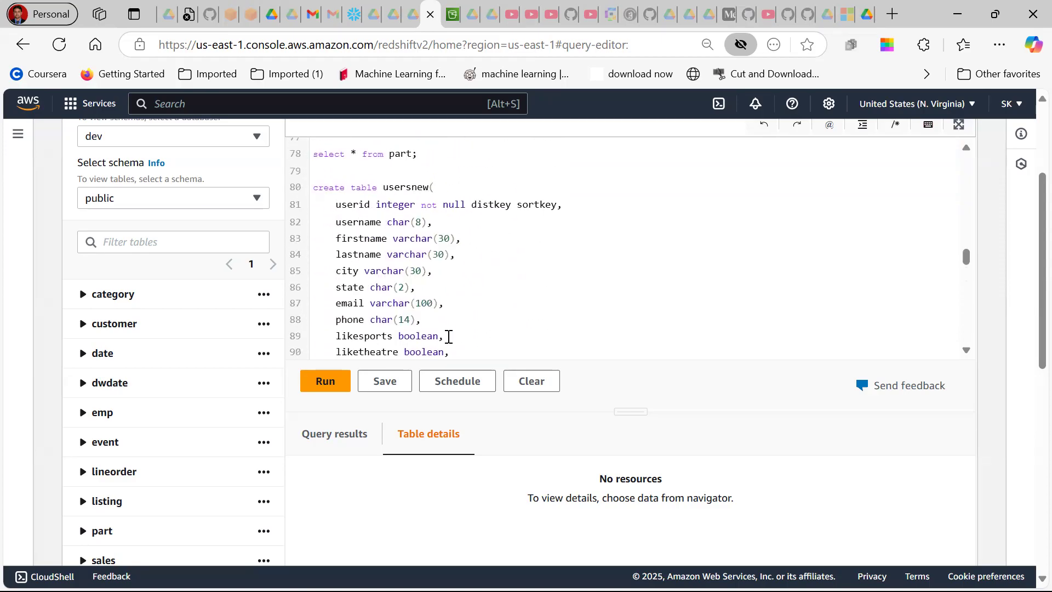
pyautogui.keyDown('shift'); pyautogui.click(314, 190); pyautogui.keyUp('shift')
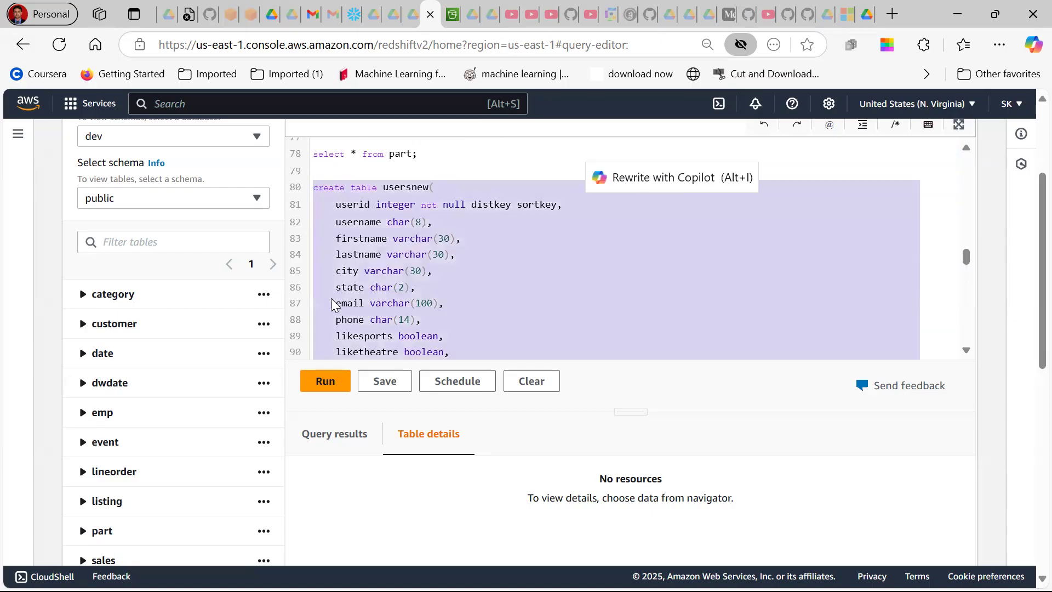
pyautogui.click(318, 382)
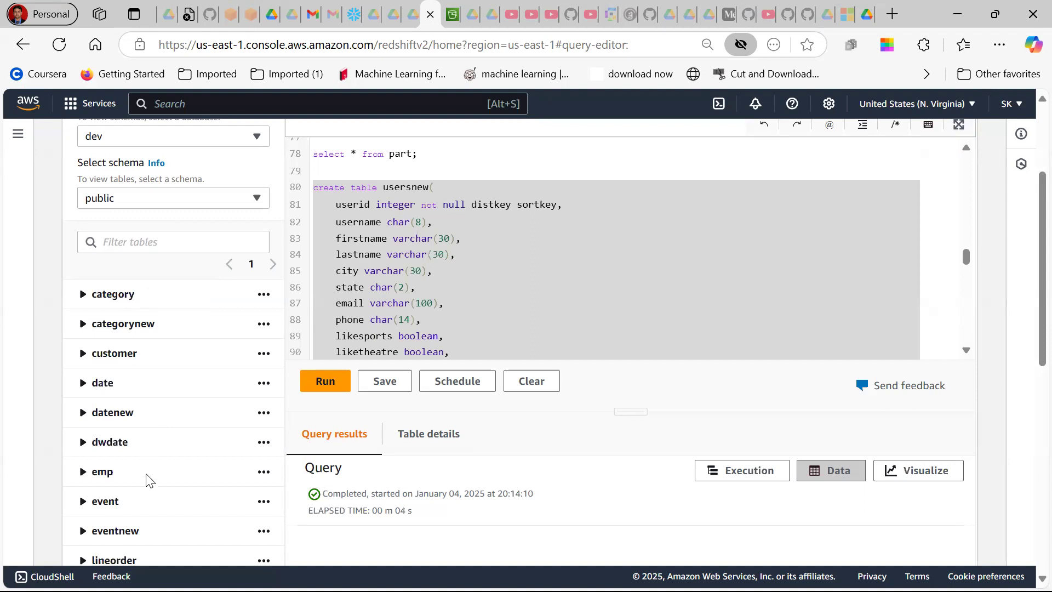
# Check the public schema's table list for the new copies, collapsing the part table's columns.
pyautogui.scroll(-4, 149, 518)
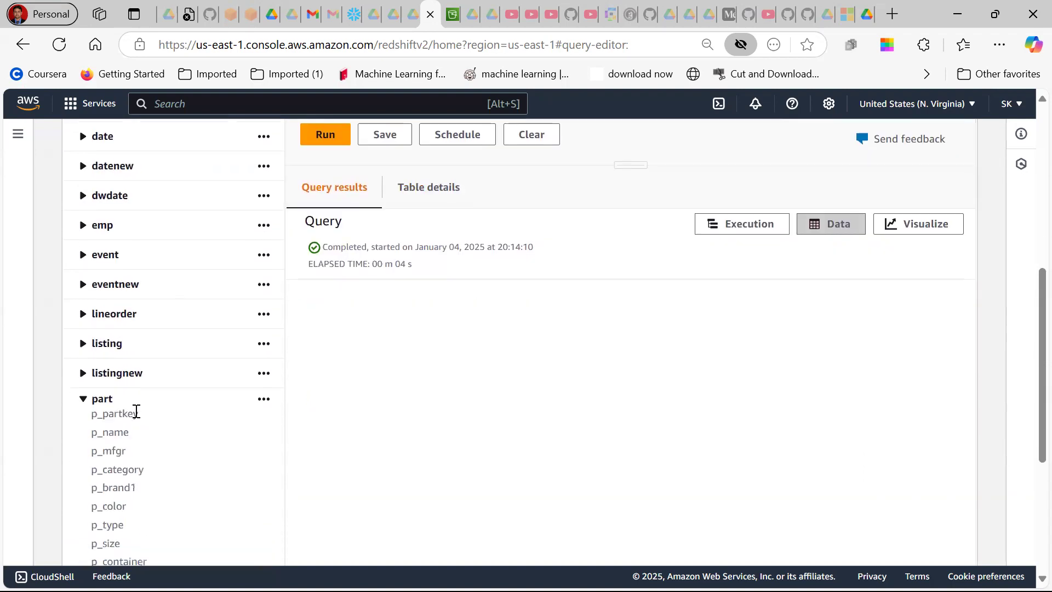
pyautogui.click(87, 400)
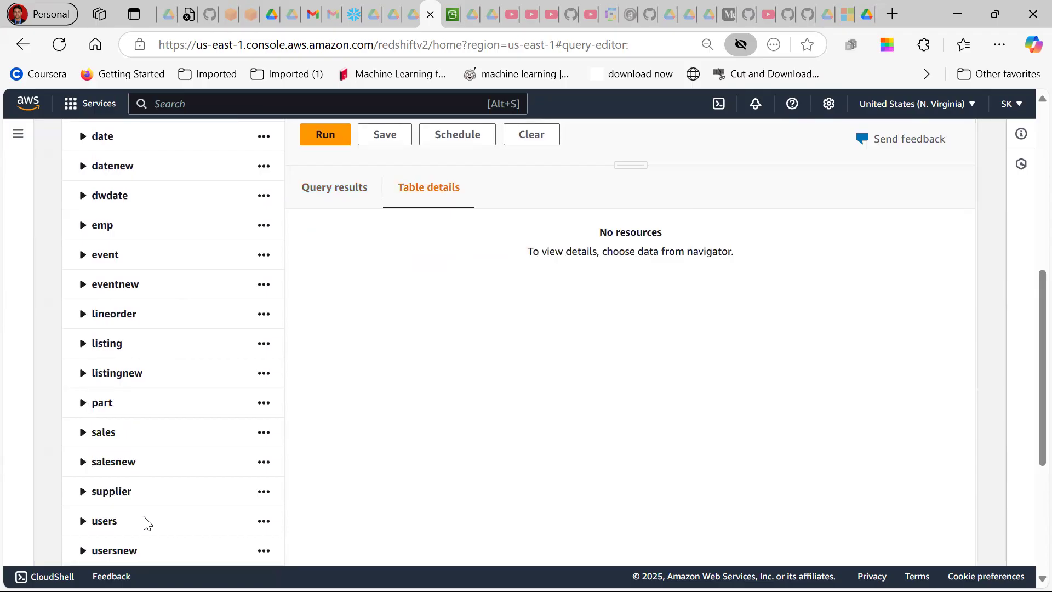
pyautogui.scroll(-2, 167, 529)
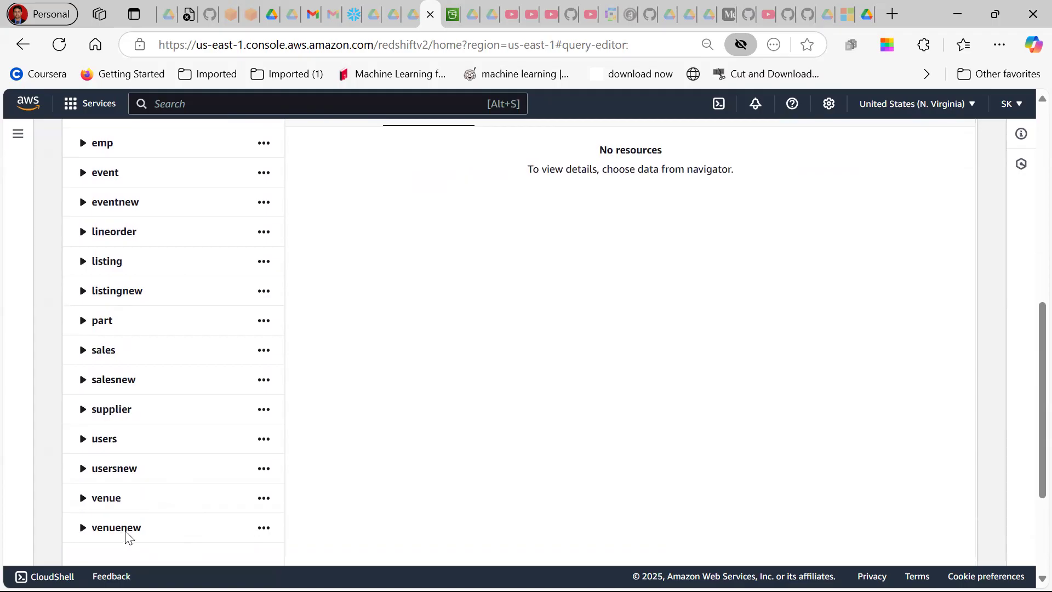
pyautogui.scroll(4, 648, 252)
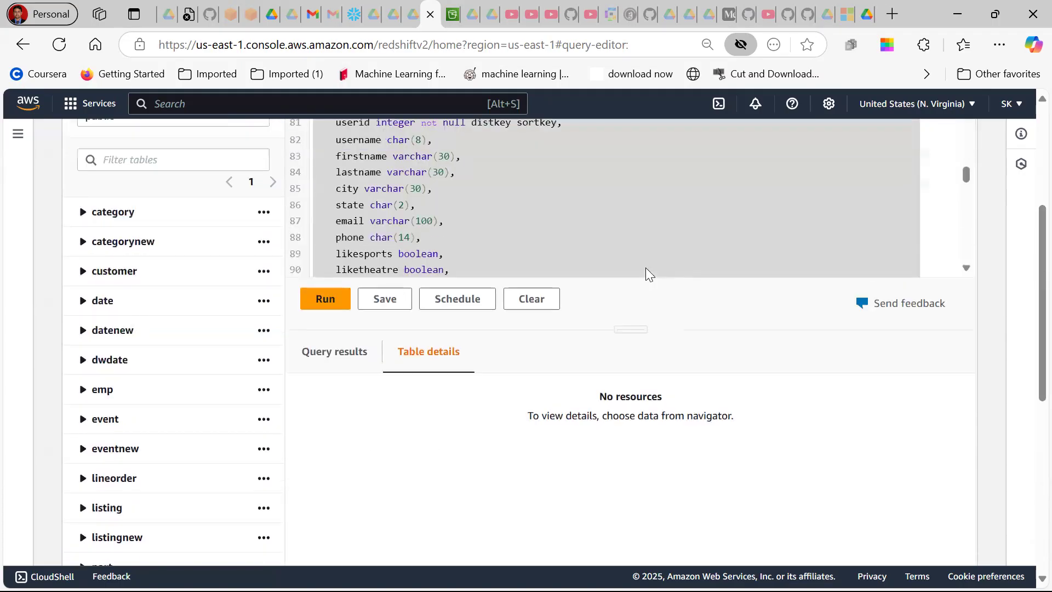
# Copy the "select * from part;" query and paste it on a new line below the usersnew CREATE TABLE statement.
pyautogui.click(579, 267)
pyautogui.scroll(10, 578, 267)
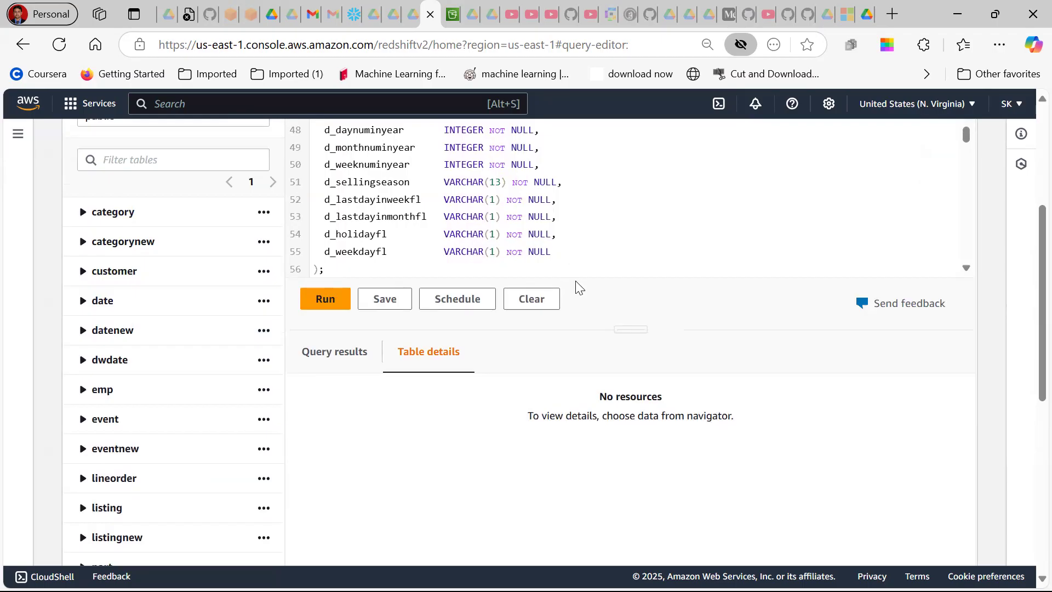
pyautogui.scroll(-3, 574, 243)
pyautogui.scroll(8, 595, 234)
pyautogui.scroll(-8, 597, 232)
pyautogui.scroll(-5, 597, 229)
pyautogui.click(441, 235)
pyautogui.moveTo(441, 236); pyautogui.dragTo(301, 236)
pyautogui.hotkey('ctrl', 'c')
pyautogui.scroll(-1, 441, 223)
pyautogui.scroll(-6, 443, 222)
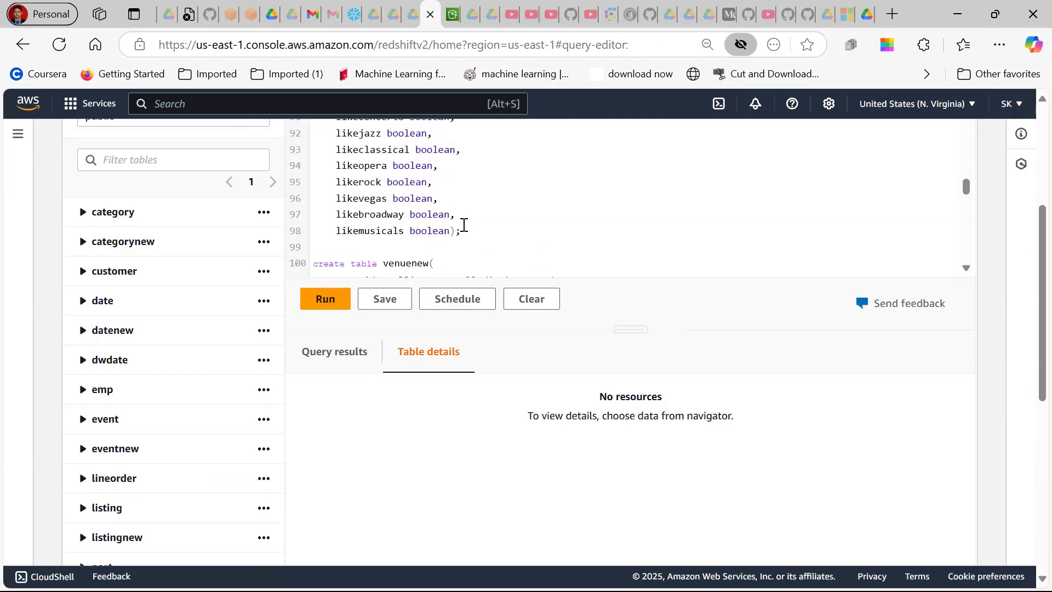
pyautogui.click(464, 226)
pyautogui.press('Return')
pyautogui.press('Return')
pyautogui.press('Return')
pyautogui.hotkey('ctrl', 'v')
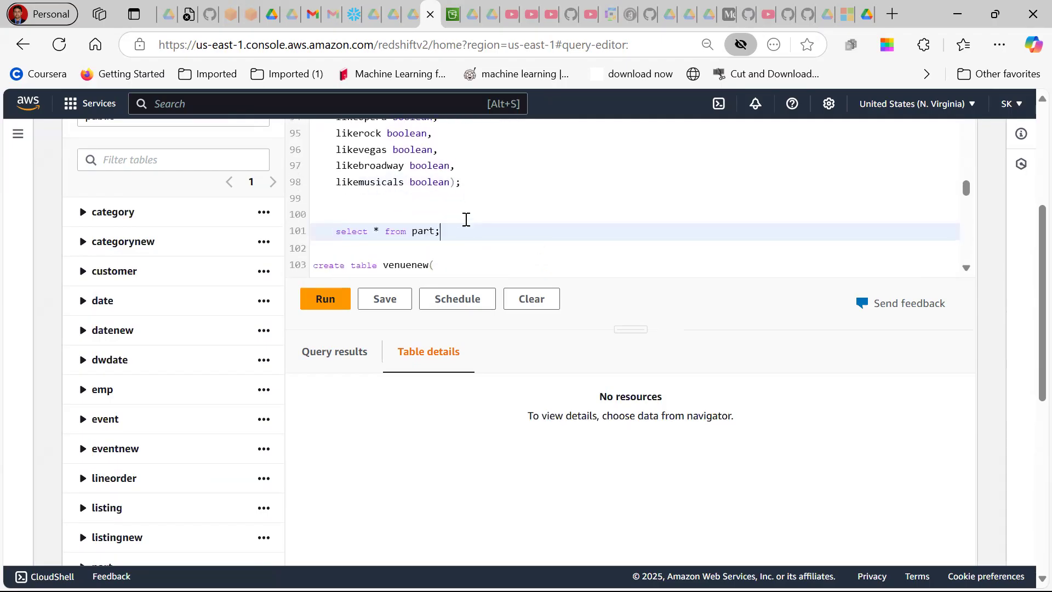
# Replace part with usersnew in the pasted query and run only "select * from usersnew;".
pyautogui.scroll(8, 466, 219)
pyautogui.scroll(3, 463, 223)
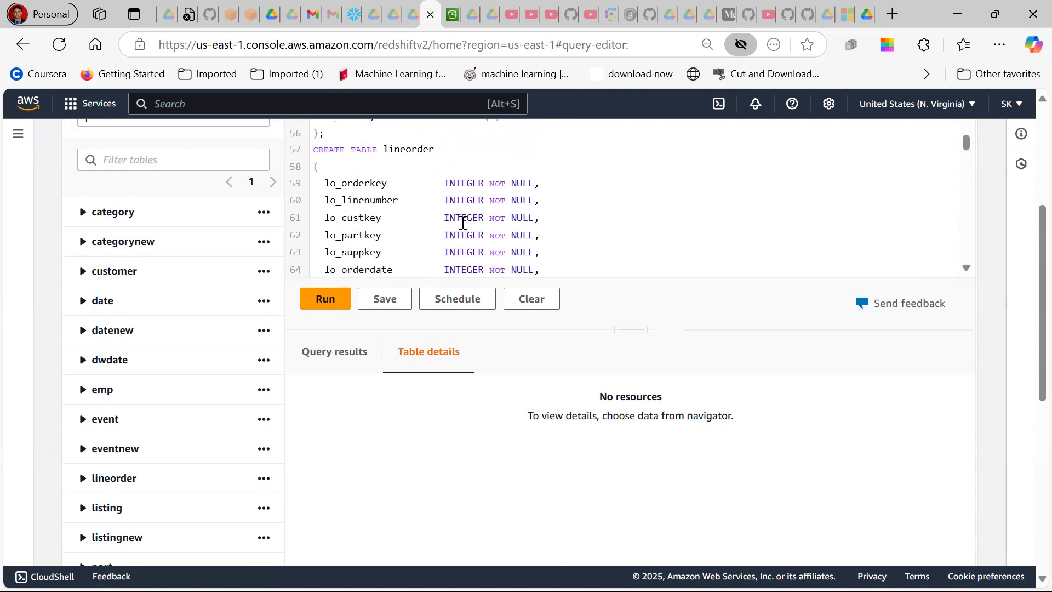
pyautogui.scroll(-5, 446, 191)
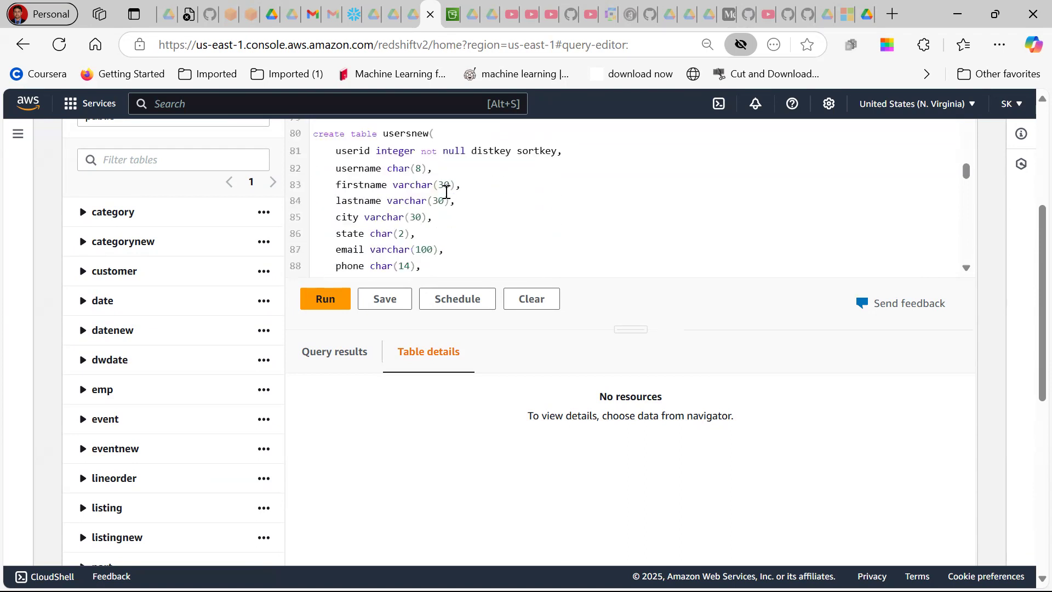
pyautogui.doubleClick(418, 134)
pyautogui.hotkey('ctrl', 'c')
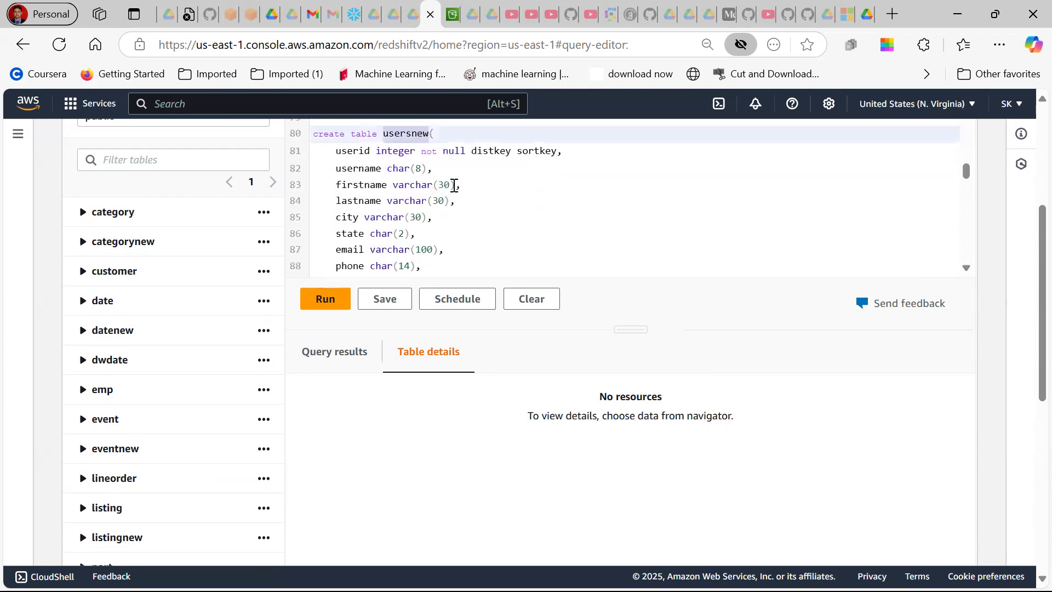
pyautogui.scroll(-3, 454, 190)
pyautogui.scroll(-3, 454, 191)
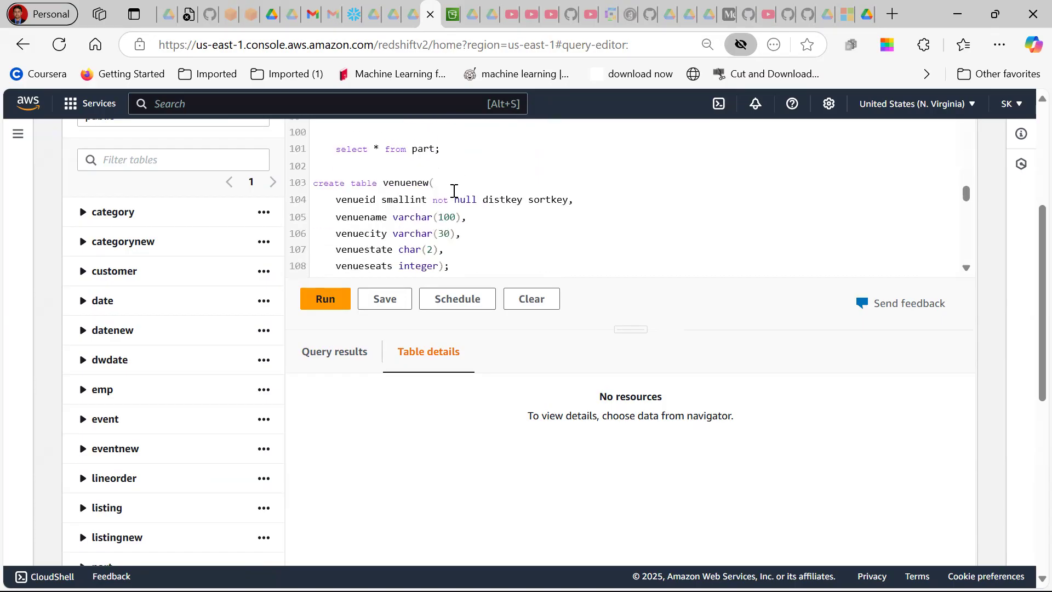
pyautogui.doubleClick(425, 149)
pyautogui.hotkey('ctrl', 'v')
pyautogui.moveTo(480, 148); pyautogui.dragTo(334, 148)
pyautogui.click(336, 298)
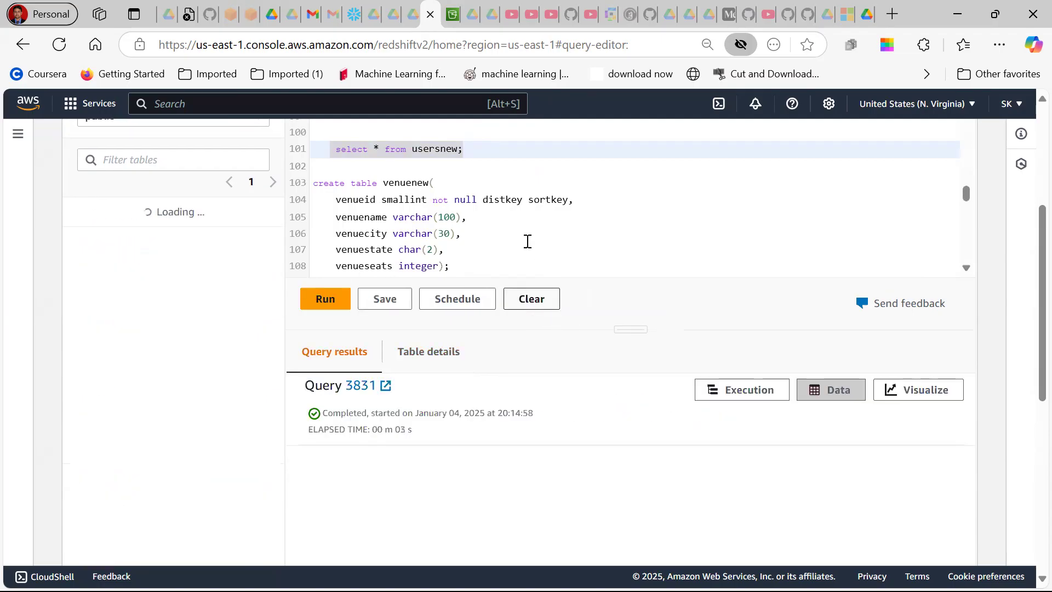
# Add two blank lines below the usersnew SELECT query.
pyautogui.click(496, 152)
pyautogui.press('Return')
pyautogui.press('Return')
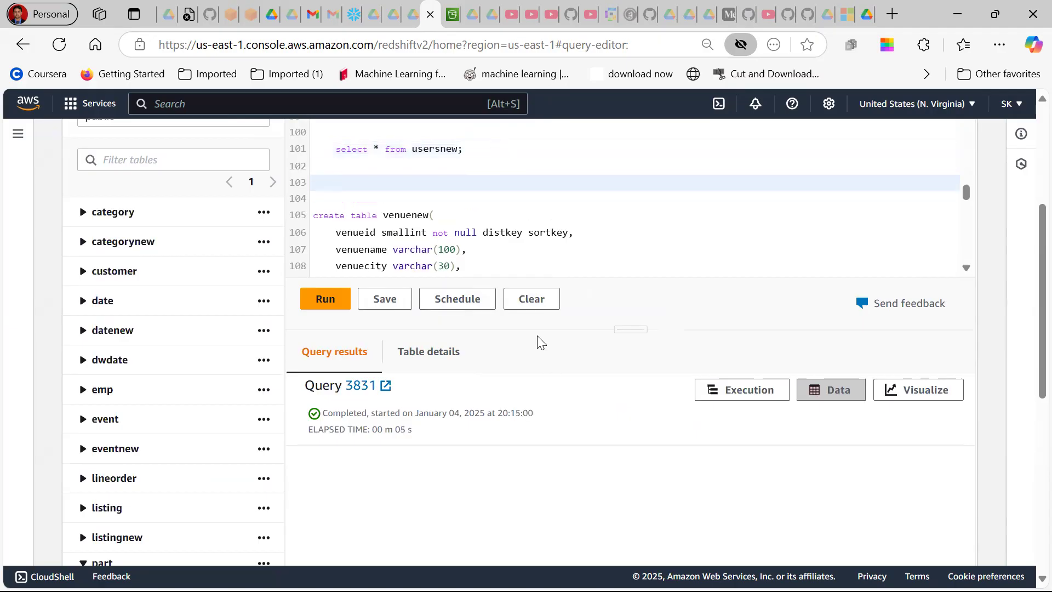
# Switch to Notepad++ and change the target table of the users COPY command to usersnew in Create-Tables-And-Load-Data-From-S3.sql.
pyautogui.press('super')
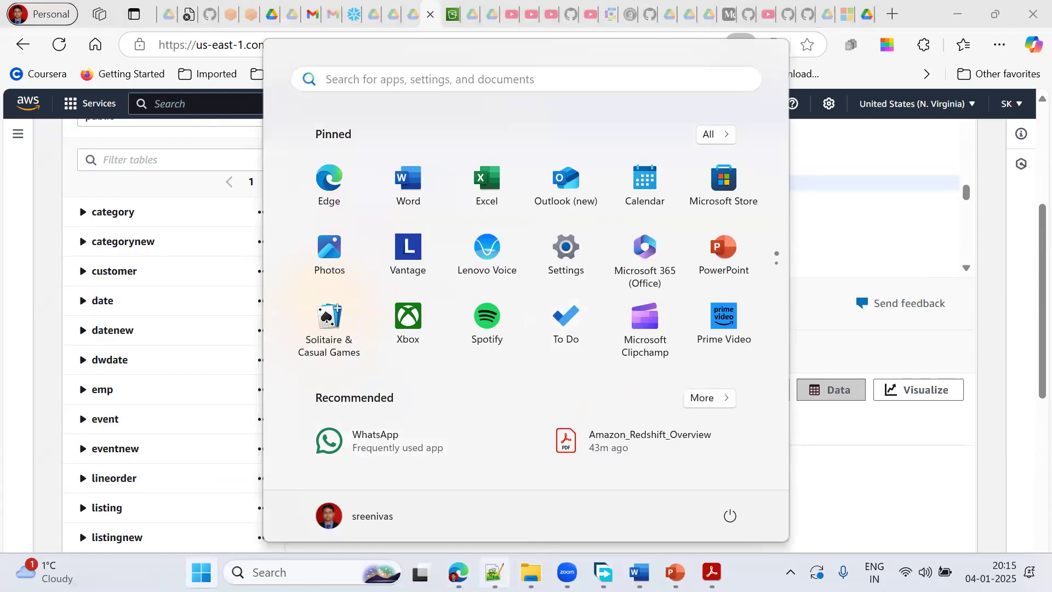
pyautogui.click(494, 573)
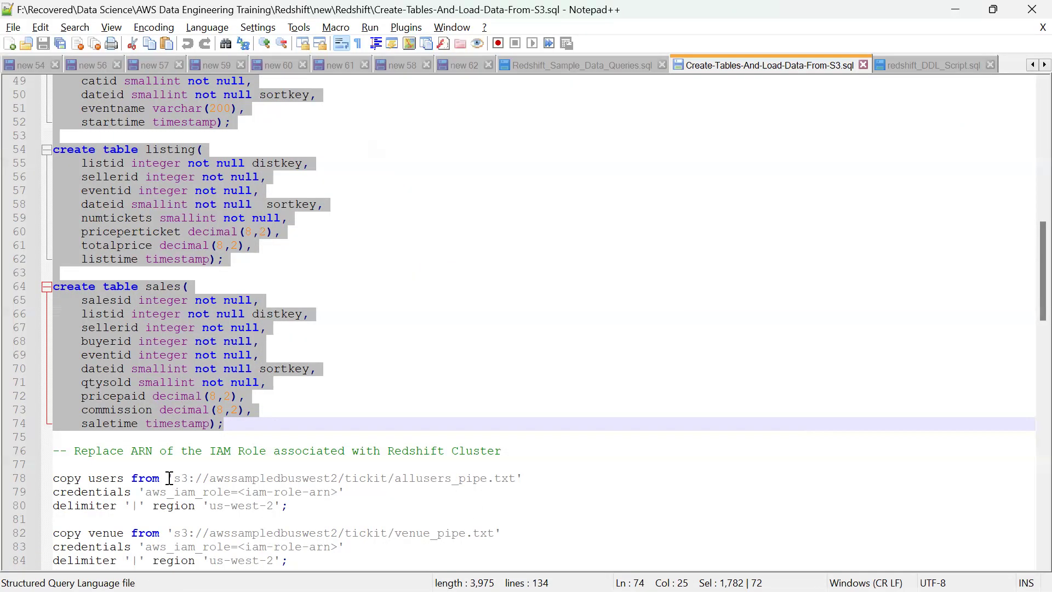
pyautogui.moveTo(177, 481); pyautogui.dragTo(522, 477)
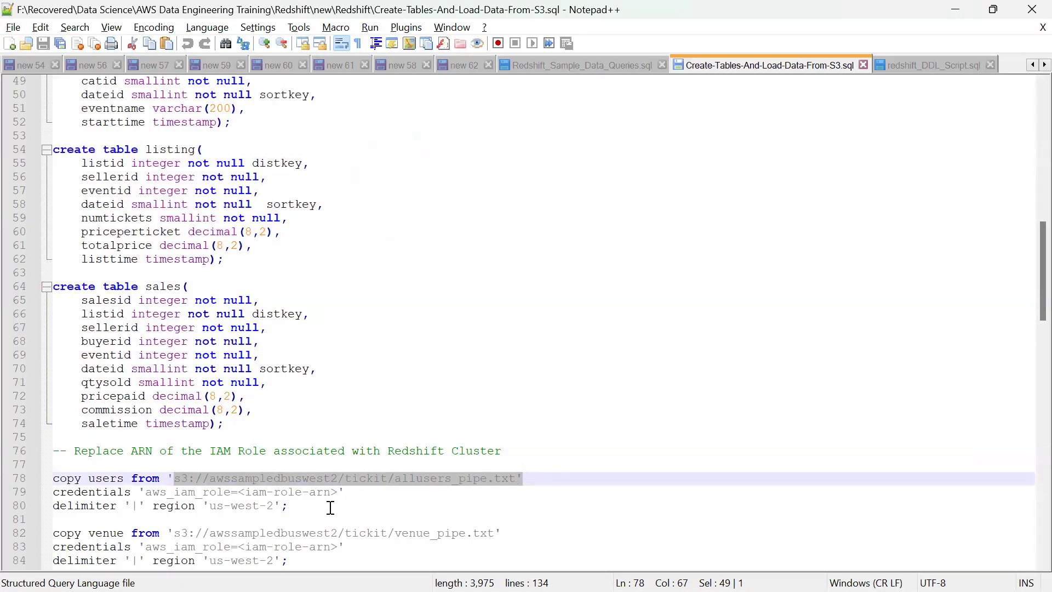
pyautogui.doubleClick(110, 476)
pyautogui.click(124, 478)
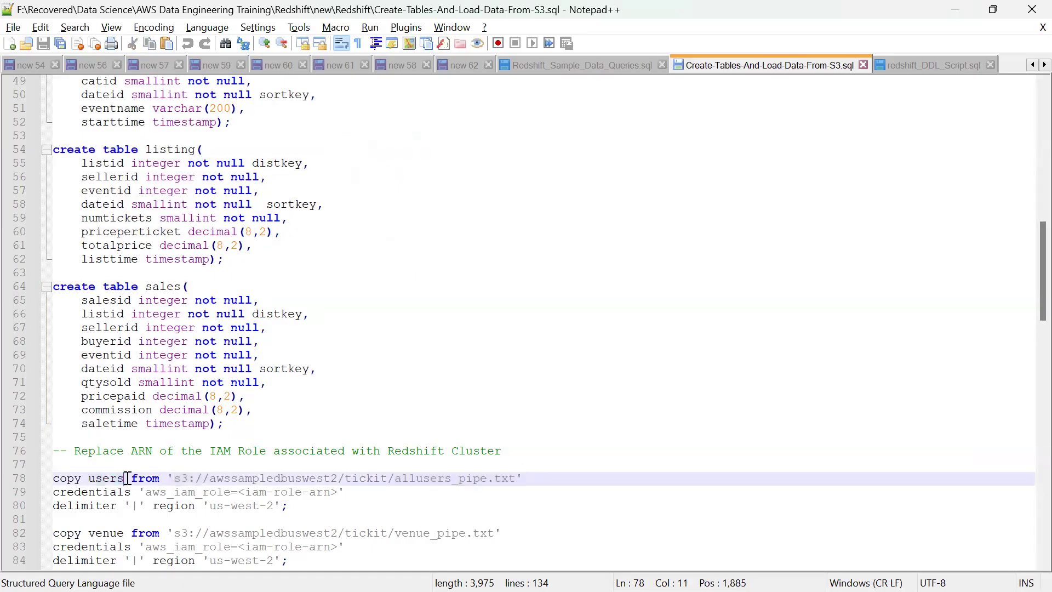
pyautogui.write('new')
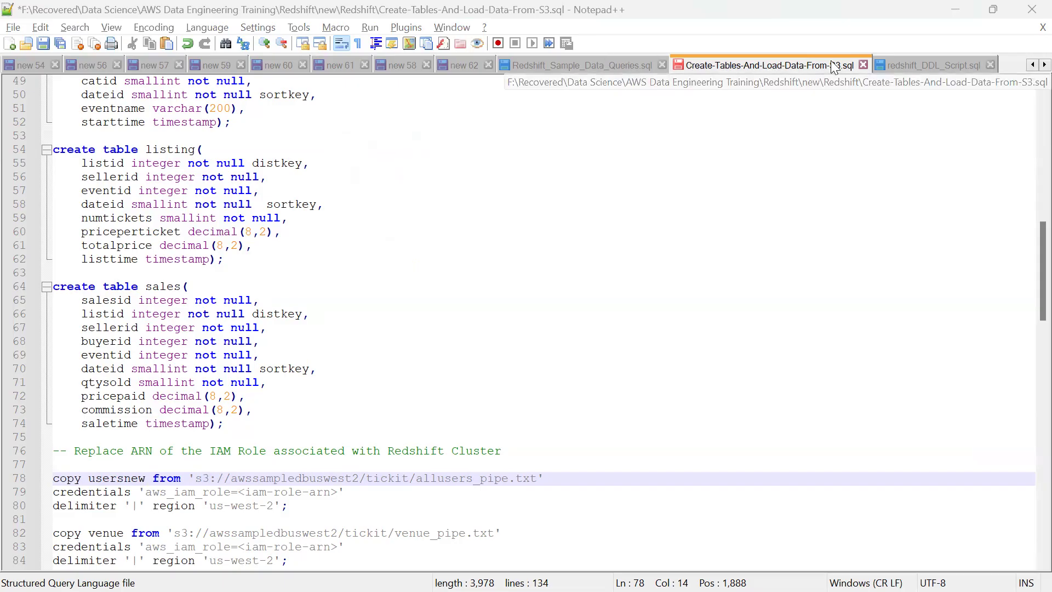
# Copy the aws_iam_role credentials string for redshift-role from the first part COPY command in redshift_DDL_Script.sql.
pyautogui.click(926, 61)
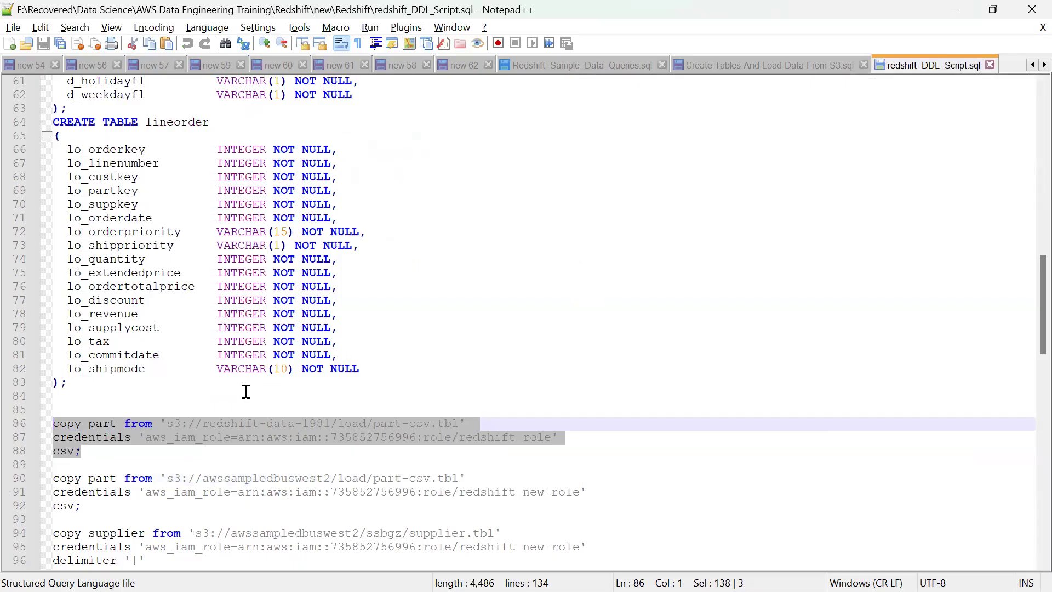
pyautogui.click(211, 423)
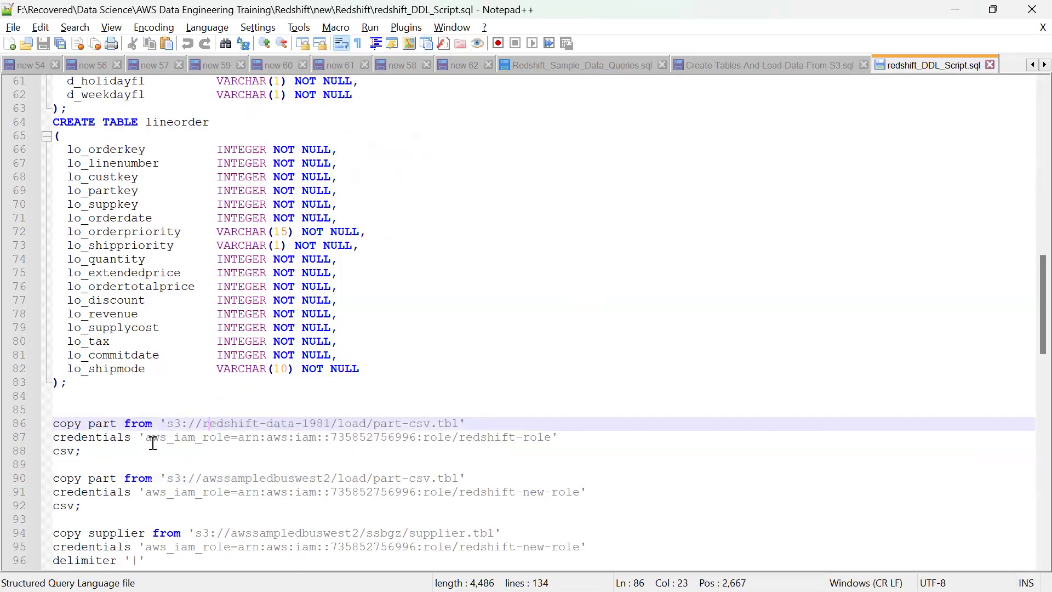
pyautogui.moveTo(141, 437); pyautogui.dragTo(550, 439)
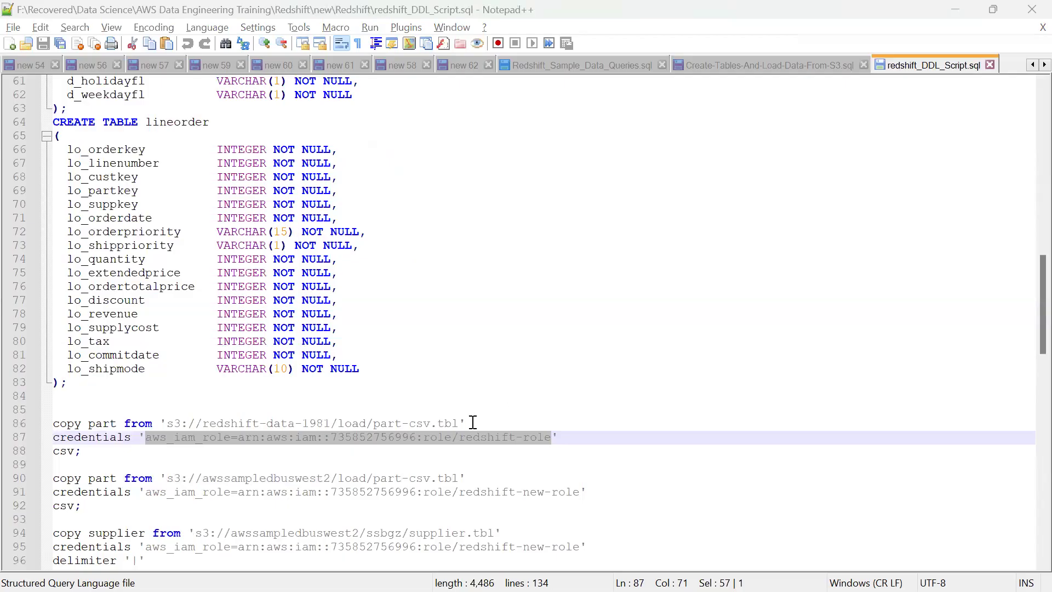
pyautogui.click(457, 455)
pyautogui.moveTo(145, 437); pyautogui.dragTo(564, 439)
pyautogui.hotkey('ctrl', 'c')
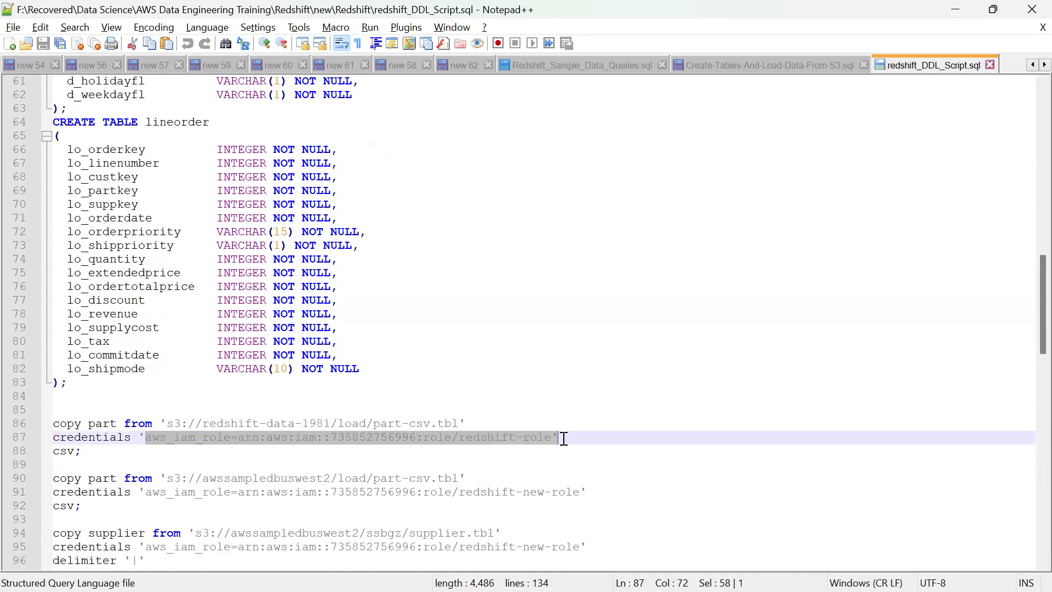
# Replace the placeholder aws_iam_role string in the usersnew COPY command of Create-Tables-And-Load-Data-From-S3.sql with the copied redshift-role ARN.
pyautogui.click(693, 63)
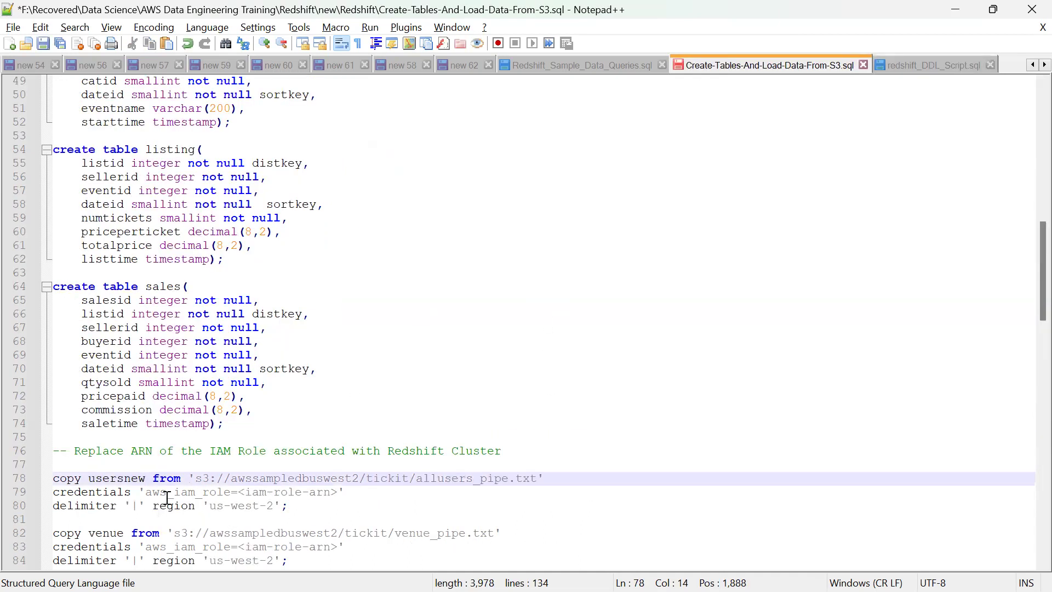
pyautogui.moveTo(145, 492); pyautogui.dragTo(337, 490)
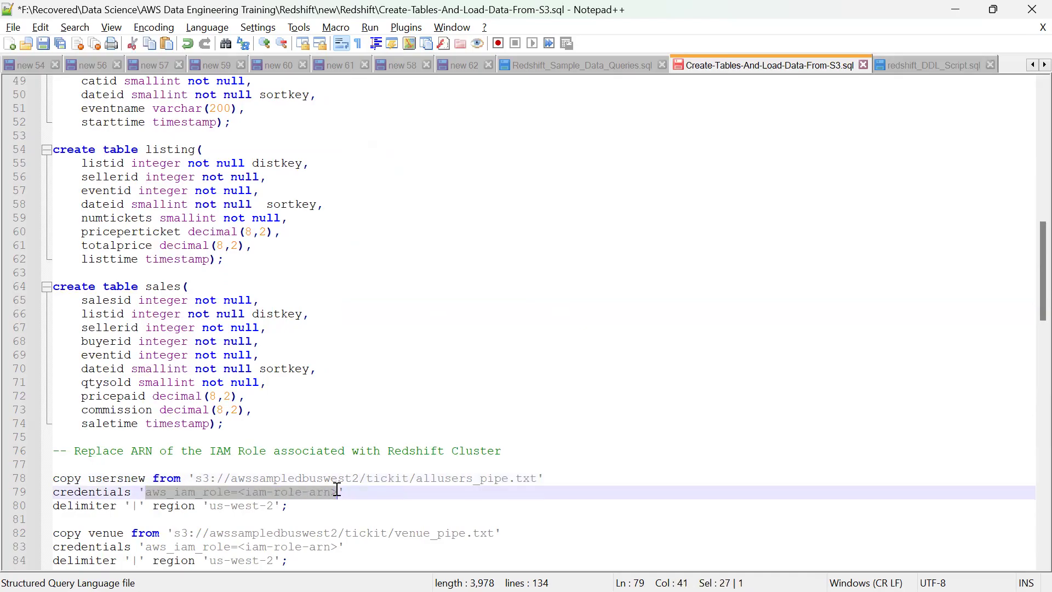
pyautogui.hotkey('ctrl', 'v')
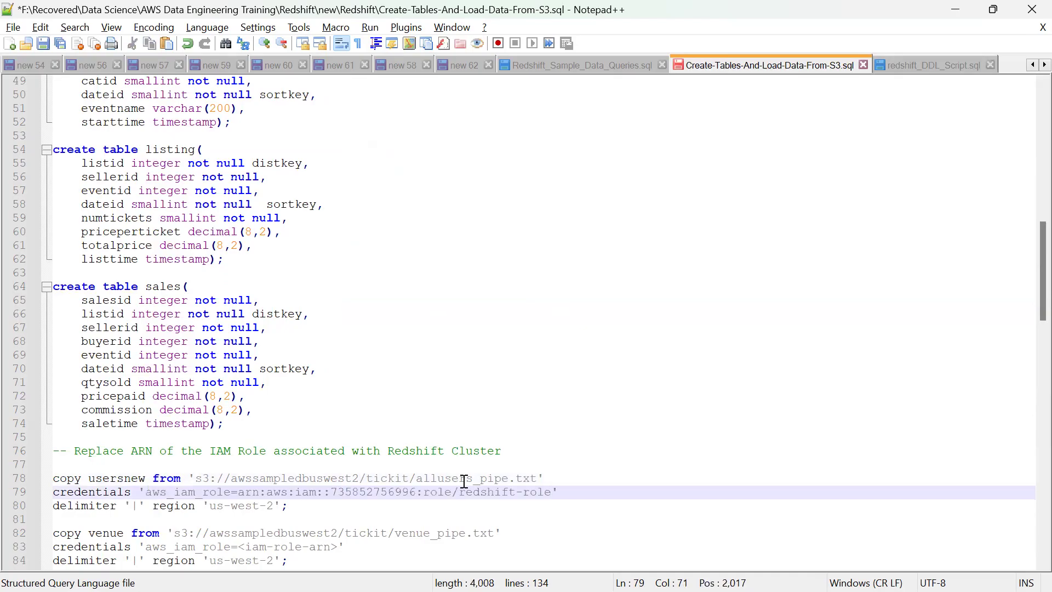
pyautogui.click(314, 476)
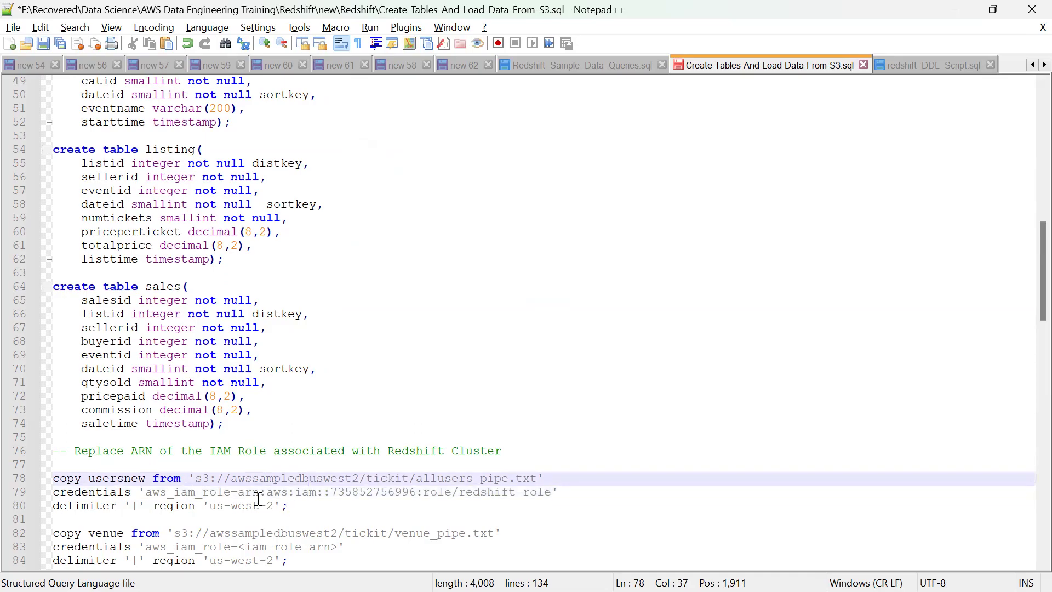
pyautogui.moveTo(142, 491); pyautogui.dragTo(218, 491)
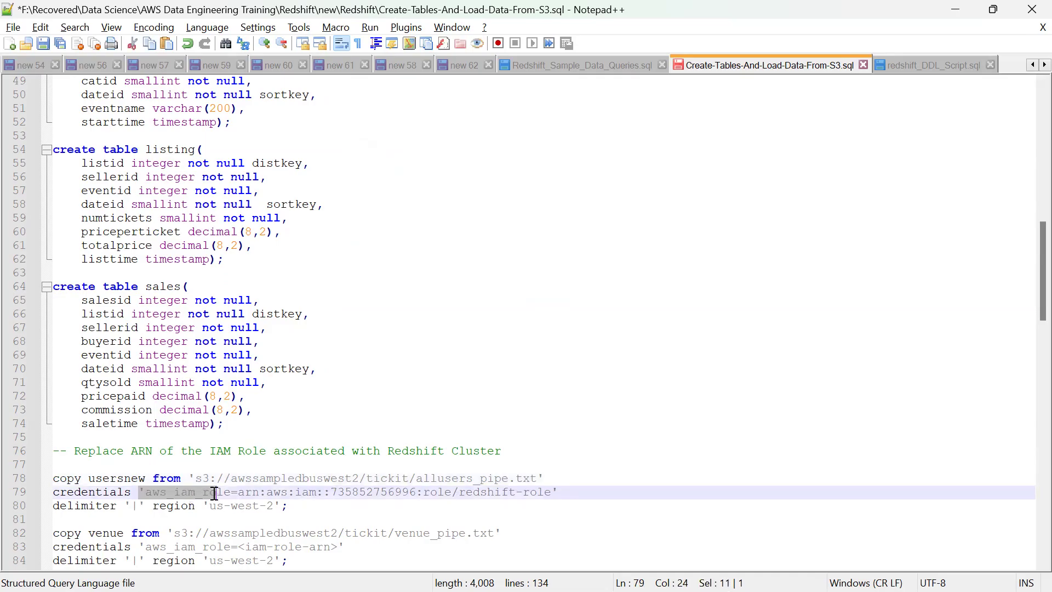
# Switch to the Redshift query editor in Edge and duplicate its browser tab.
pyautogui.moveTo(460, 491); pyautogui.dragTo(555, 489)
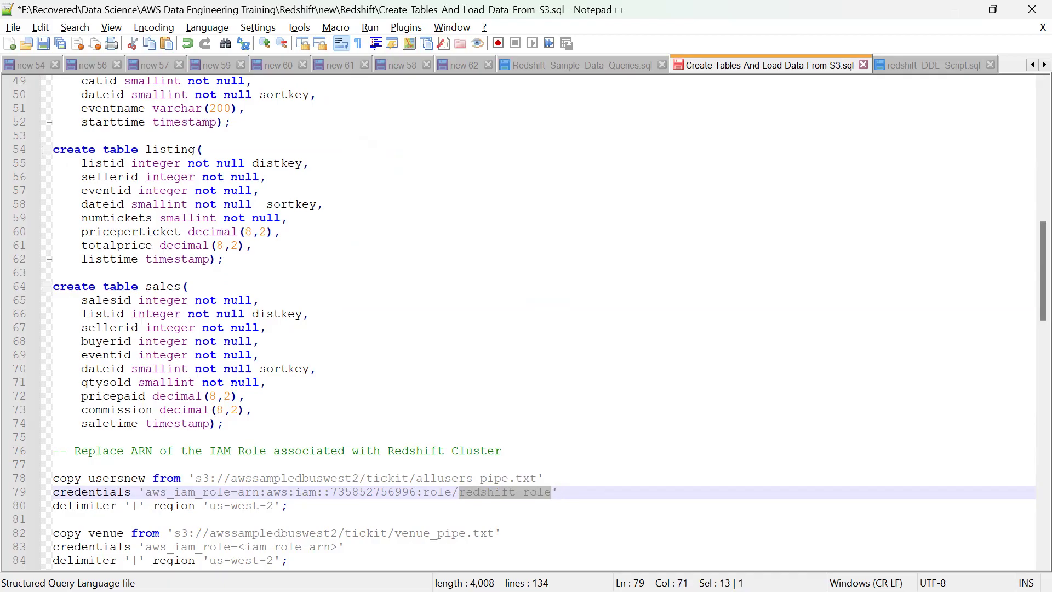
pyautogui.press('super')
pyautogui.moveTo(459, 572)
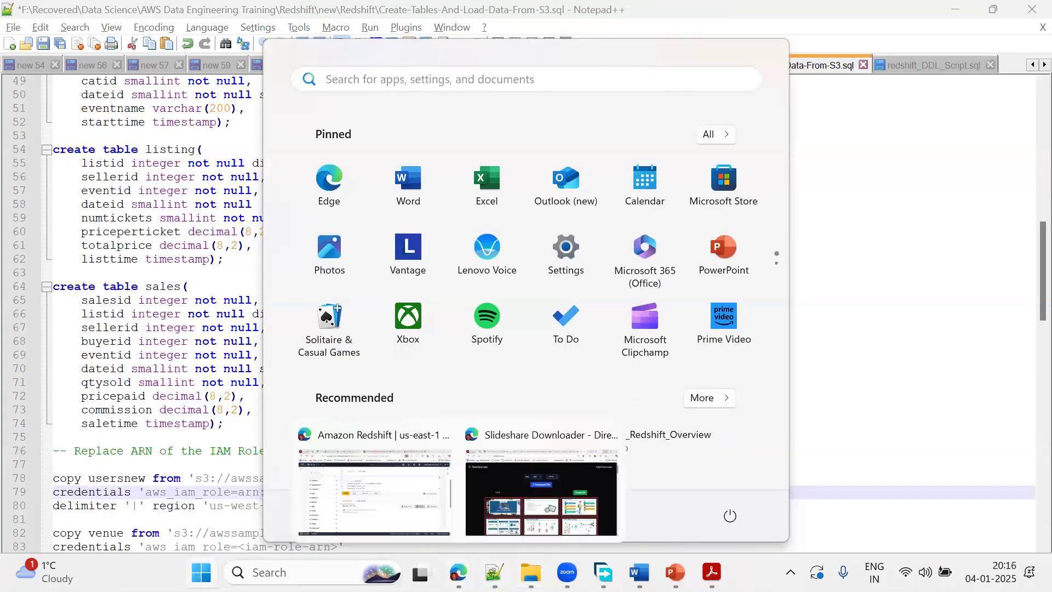
pyautogui.click(405, 501)
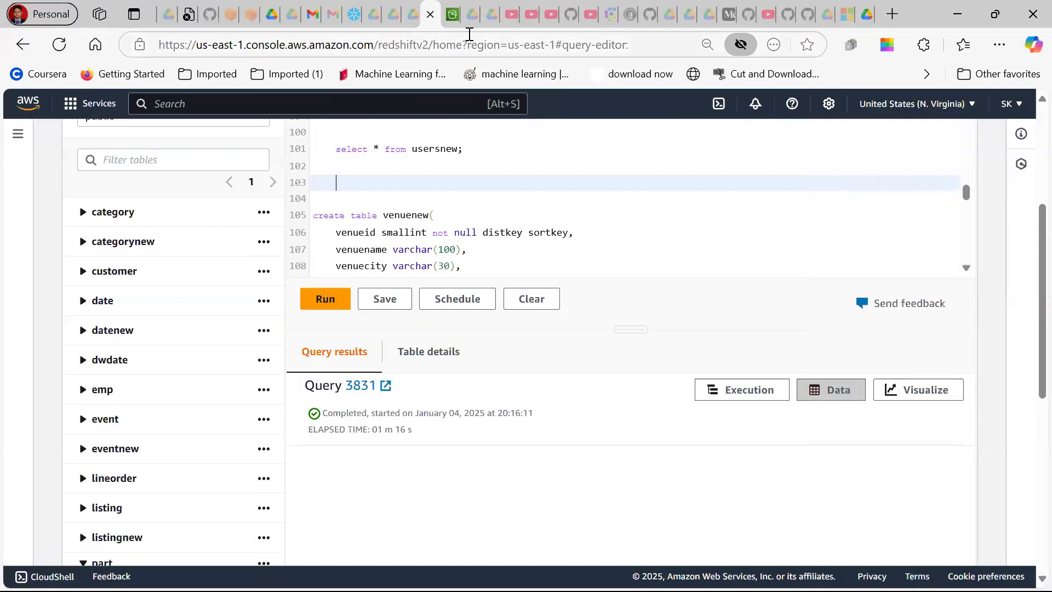
pyautogui.rightClick(427, 26)
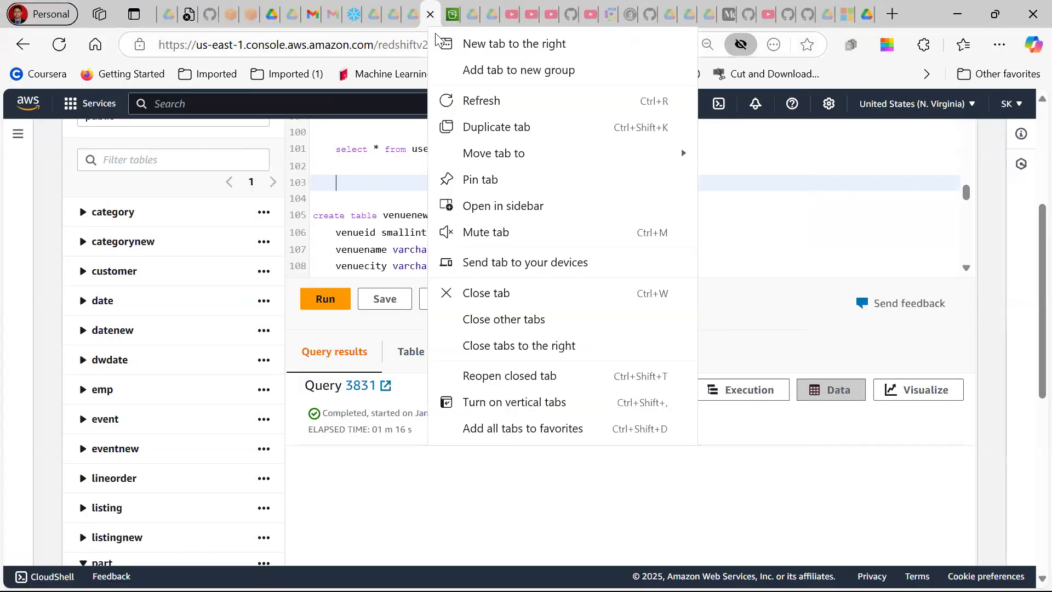
pyautogui.click(459, 128)
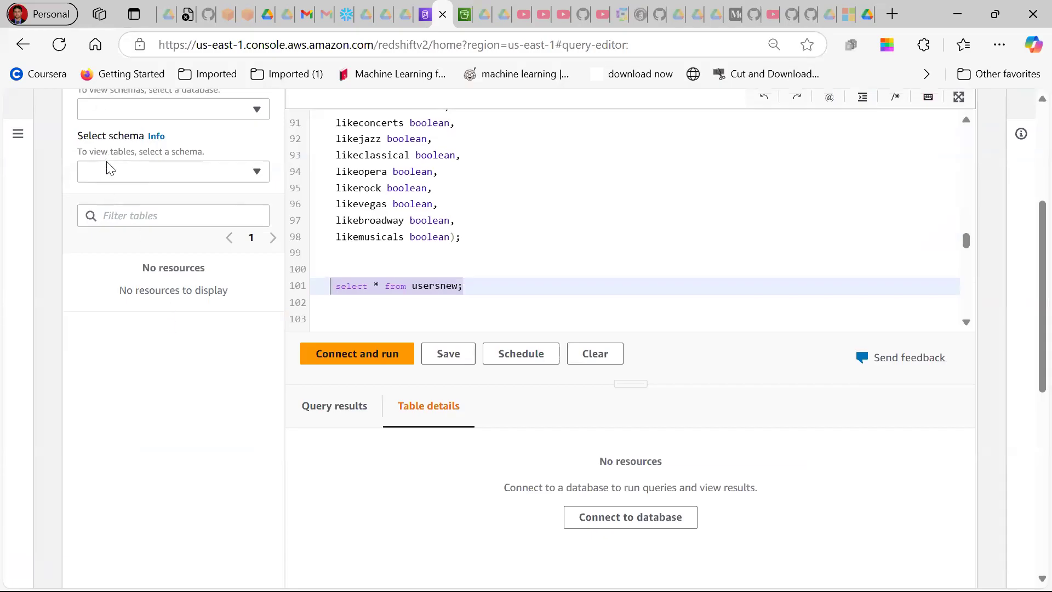
# Open the details page of redshift-cluster-1 from the Amazon Redshift dashboard in the duplicated tab.
pyautogui.click(79, 102)
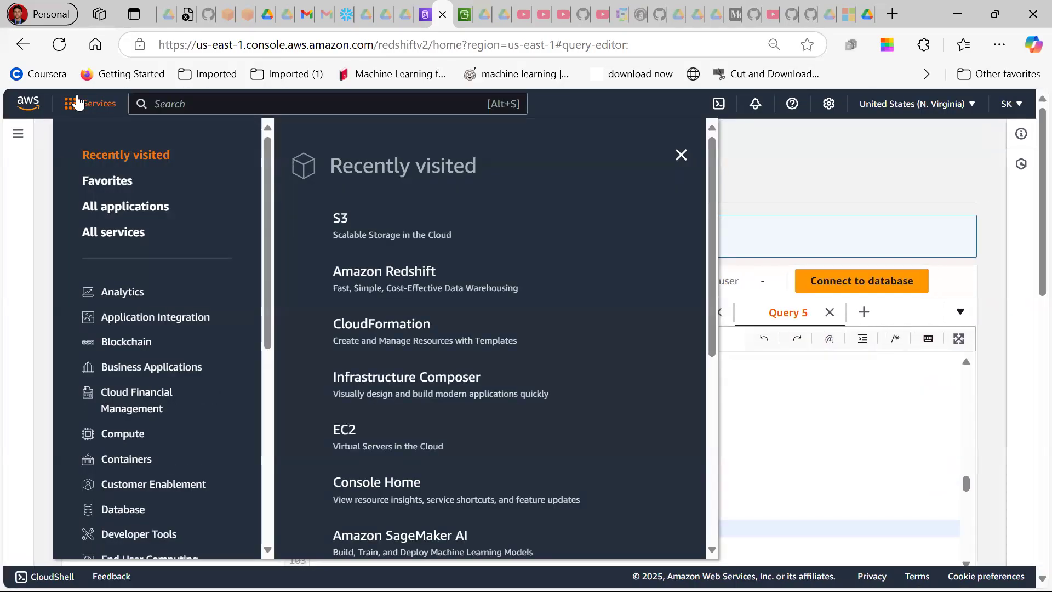
pyautogui.click(175, 114)
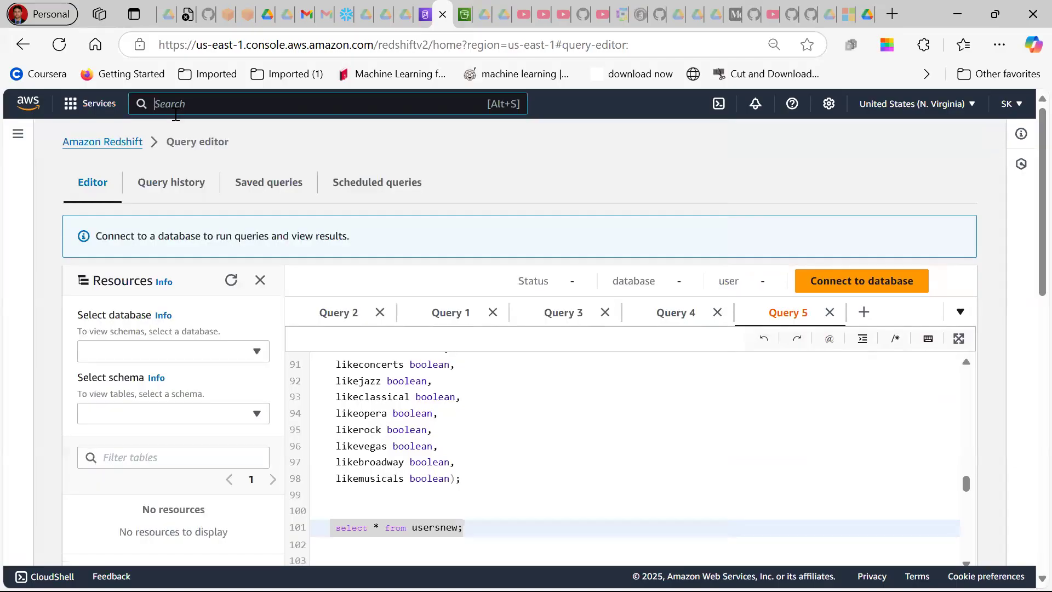
pyautogui.click(78, 141)
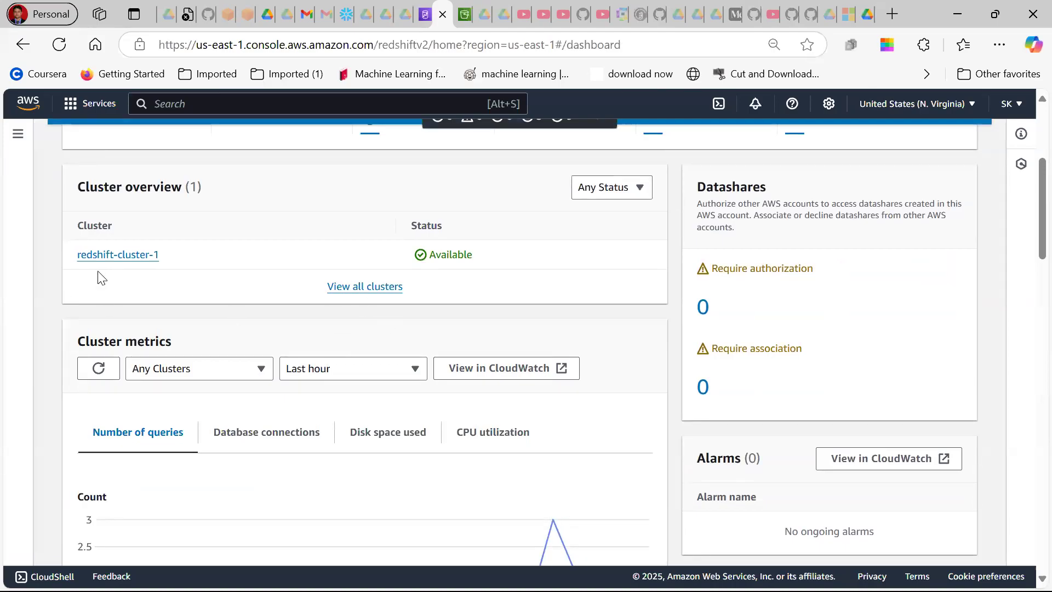
pyautogui.click(113, 255)
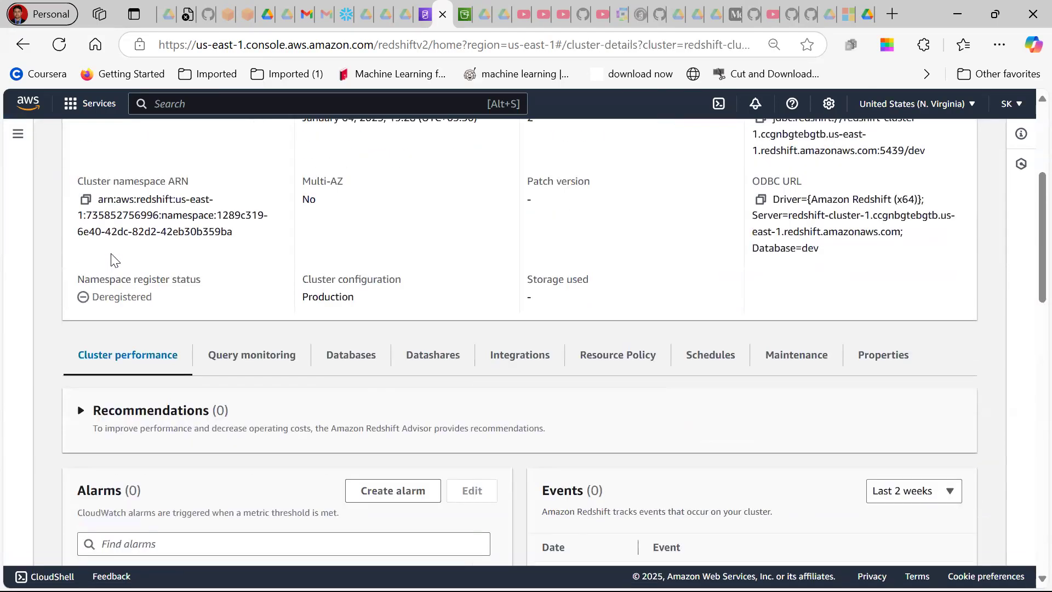
# Open the Manage IAM roles page for redshift-cluster-1.
pyautogui.scroll(-10, 434, 372)
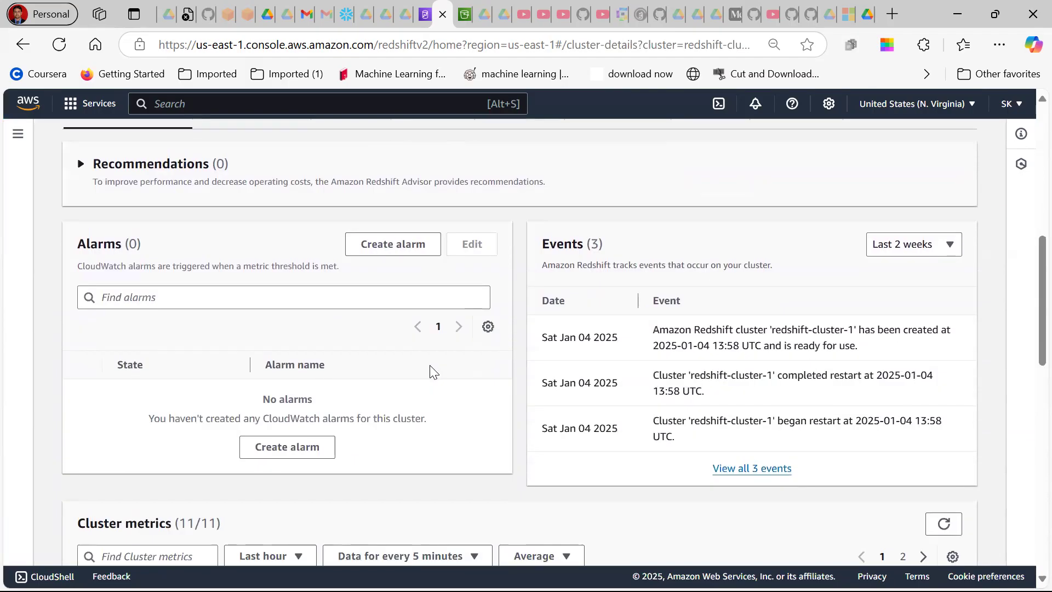
pyautogui.scroll(8, 421, 370)
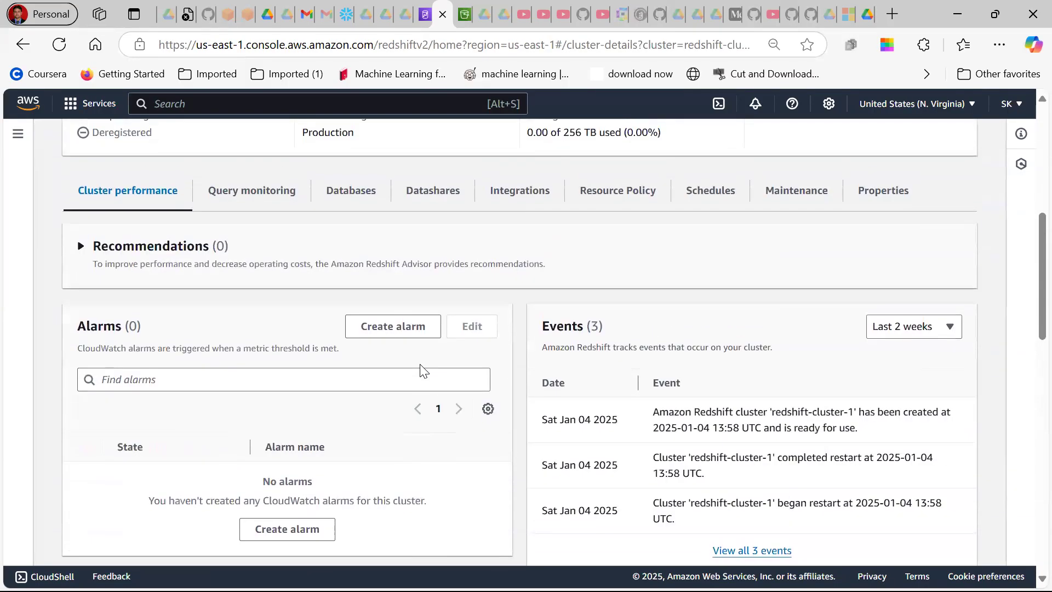
pyautogui.scroll(2, 413, 347)
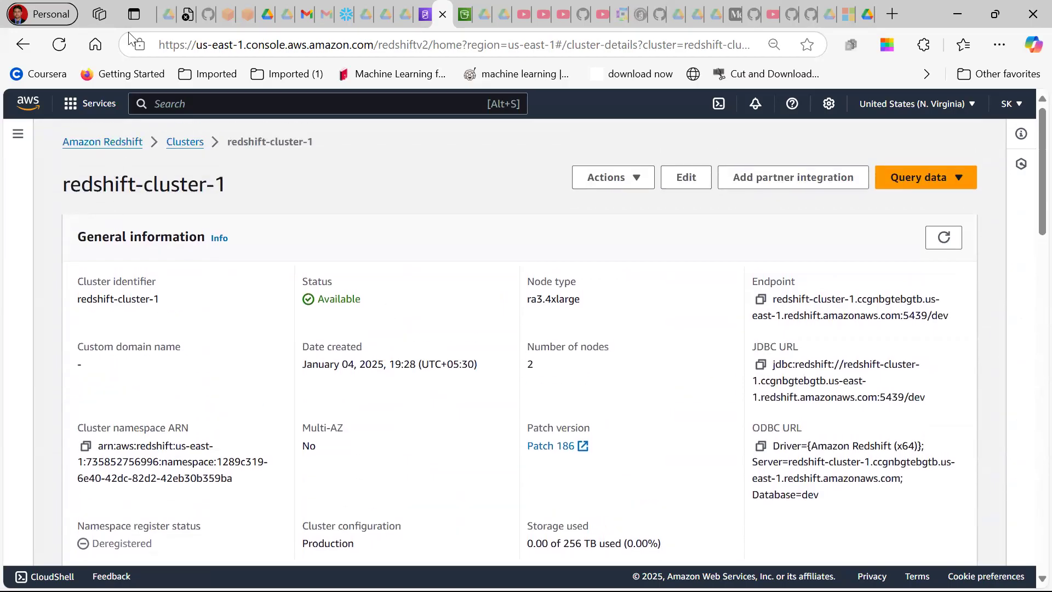
pyautogui.click(626, 177)
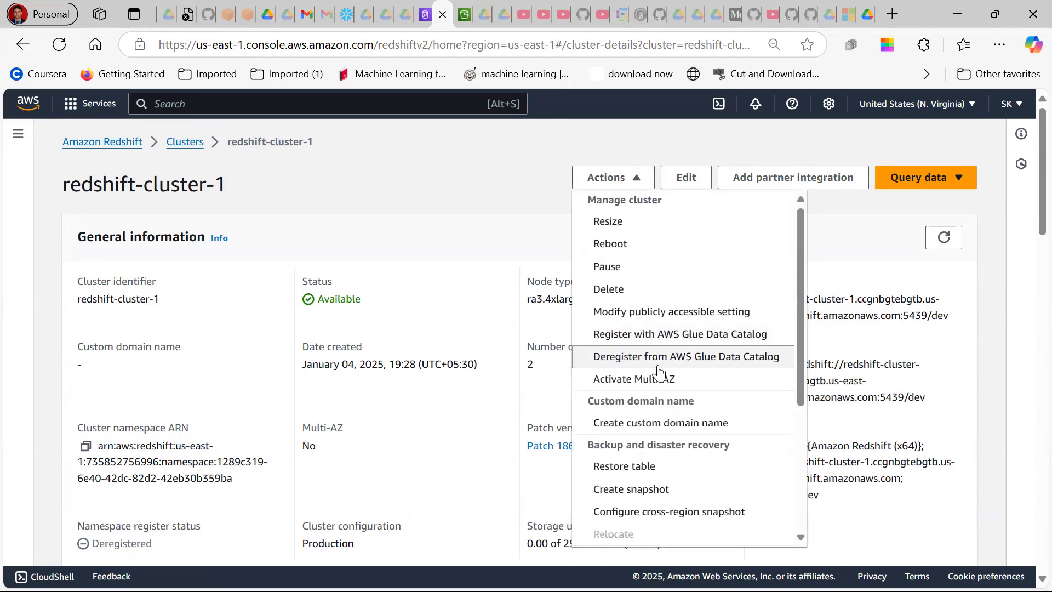
pyautogui.scroll(-3, 652, 369)
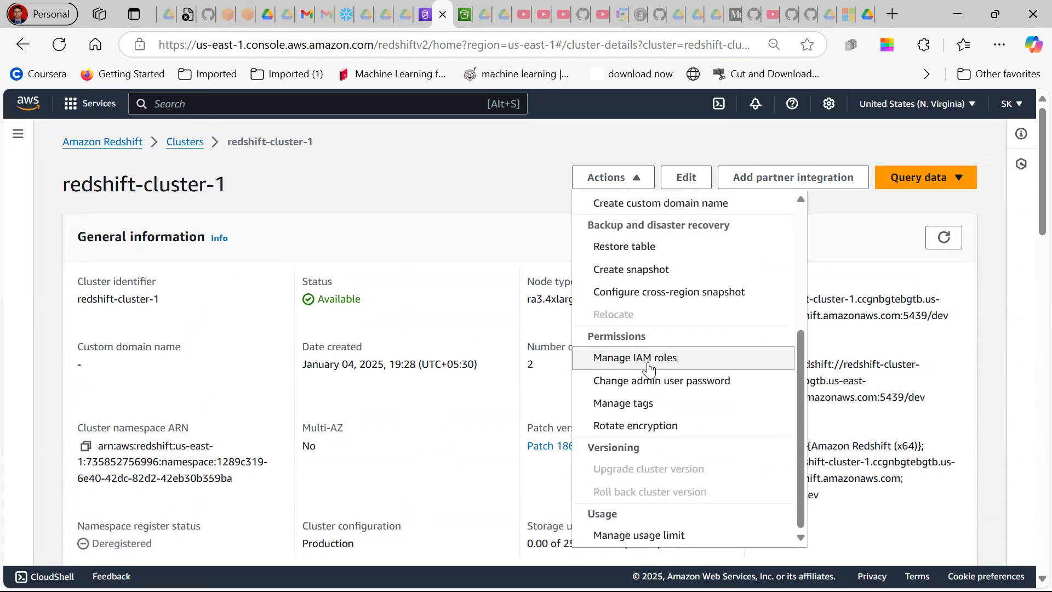
pyautogui.click(648, 366)
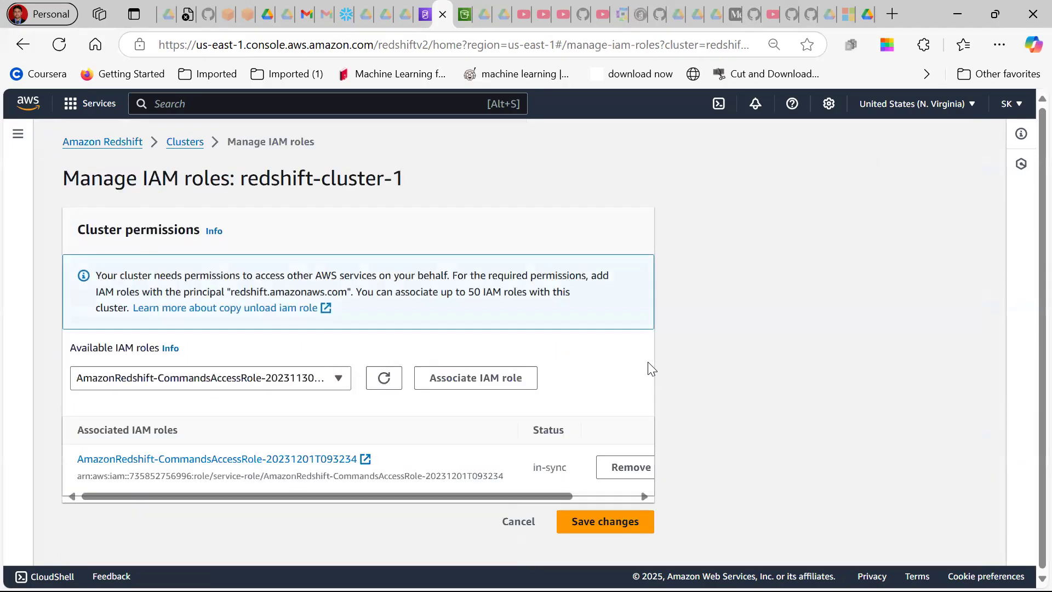
# Associate the existing IAM role redshift-role with redshift-cluster-1 and save the changes.
pyautogui.click(341, 377)
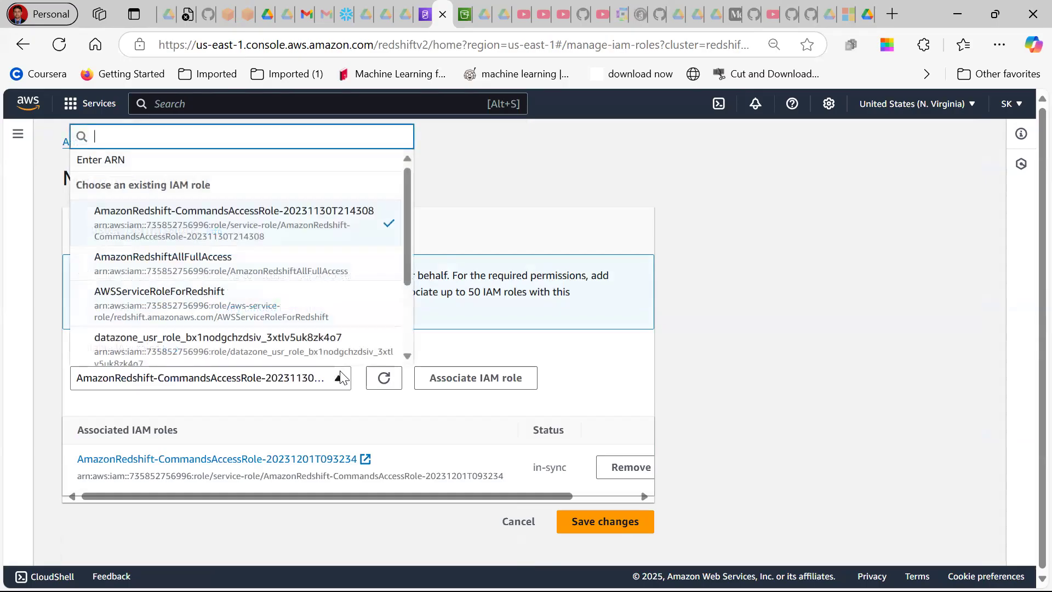
pyautogui.scroll(-3, 252, 260)
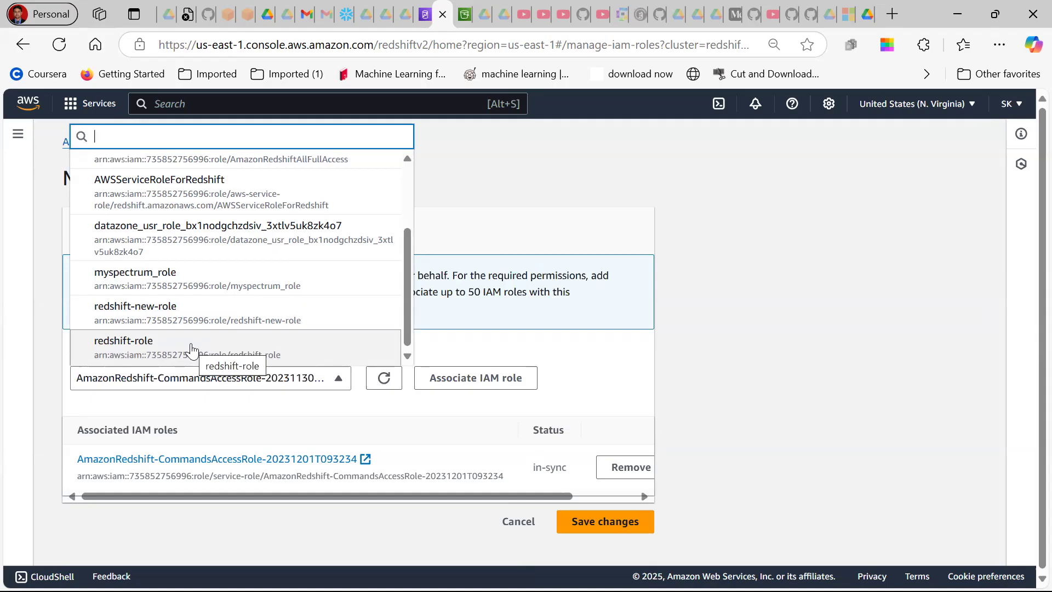
pyautogui.click(191, 351)
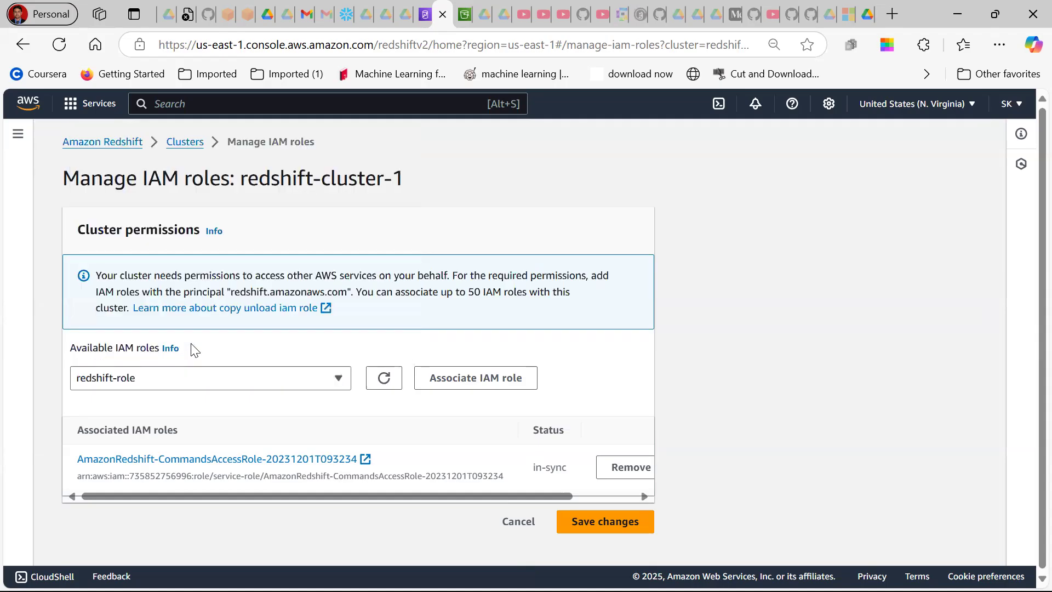
pyautogui.click(467, 388)
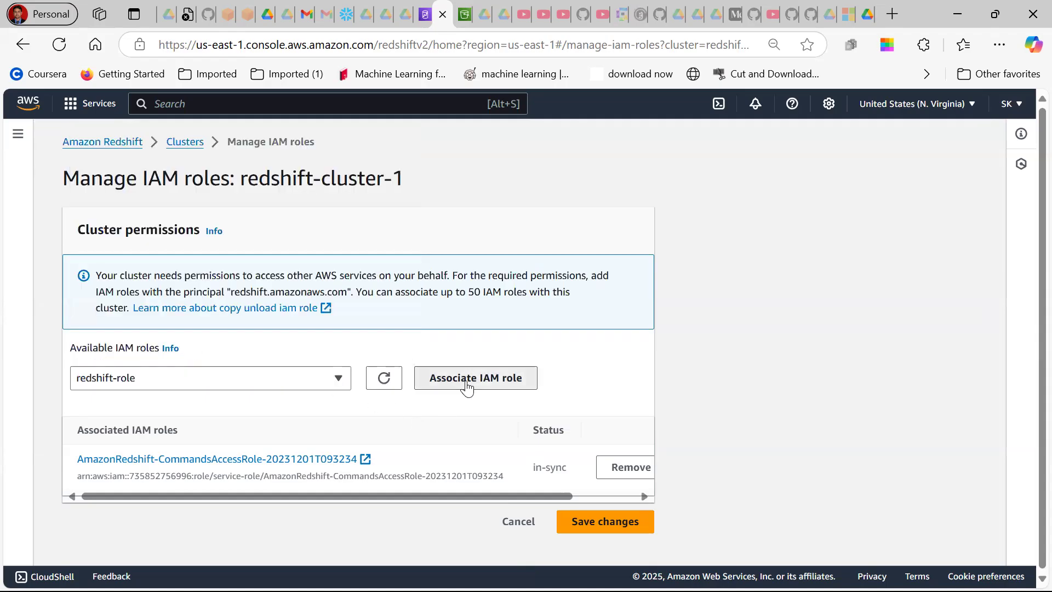
pyautogui.scroll(-1, 348, 454)
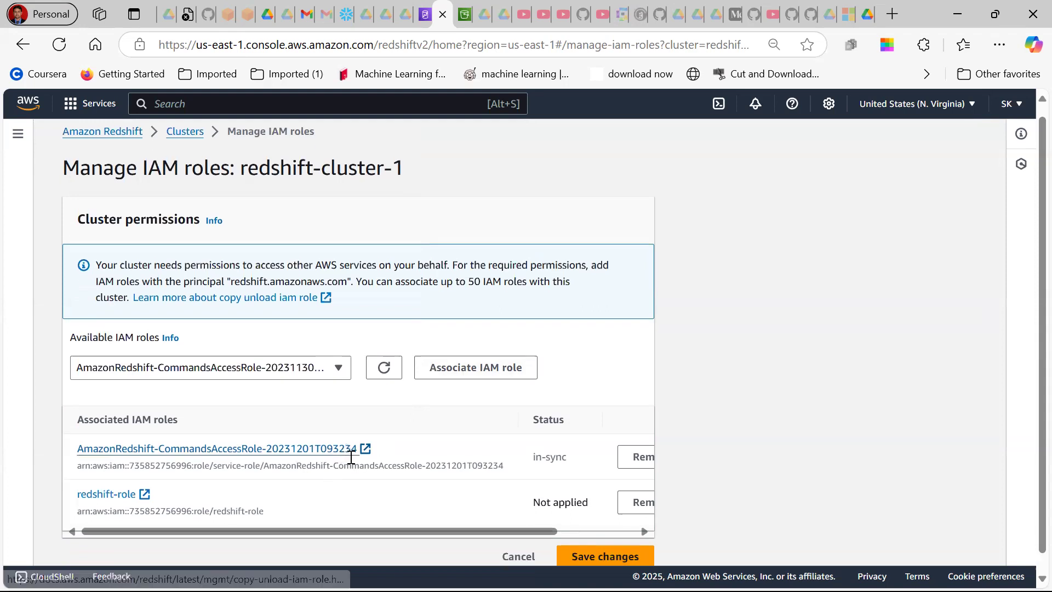
pyautogui.click(591, 540)
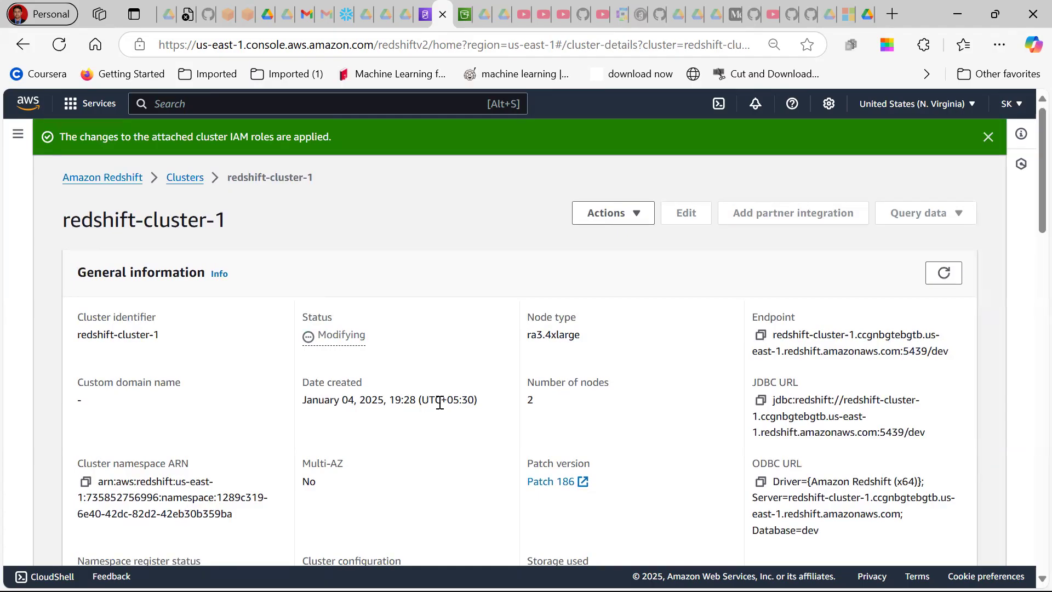
pyautogui.scroll(-5, 440, 403)
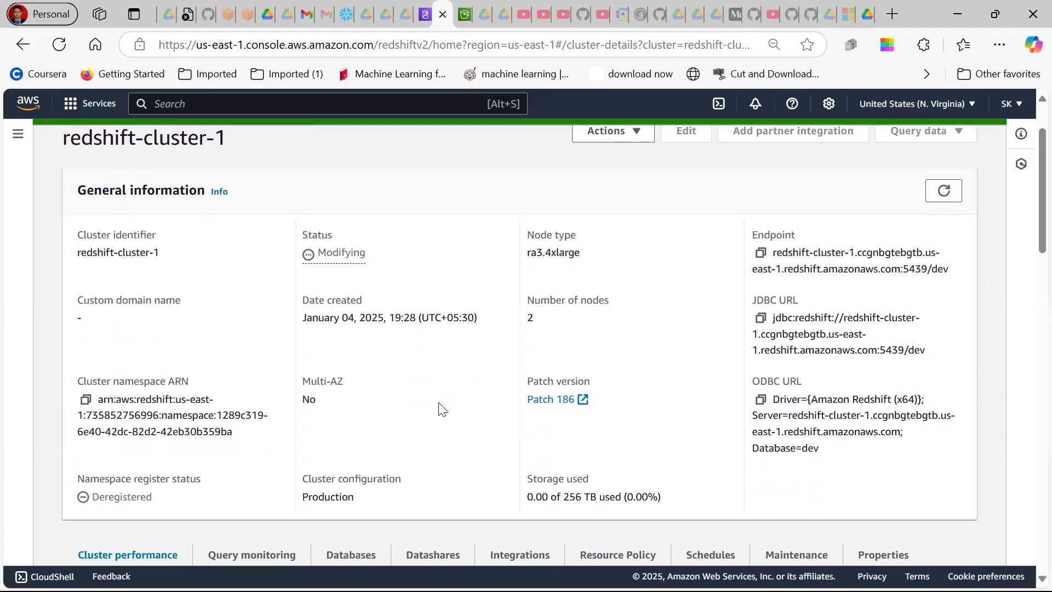
pyautogui.scroll(-6, 438, 402)
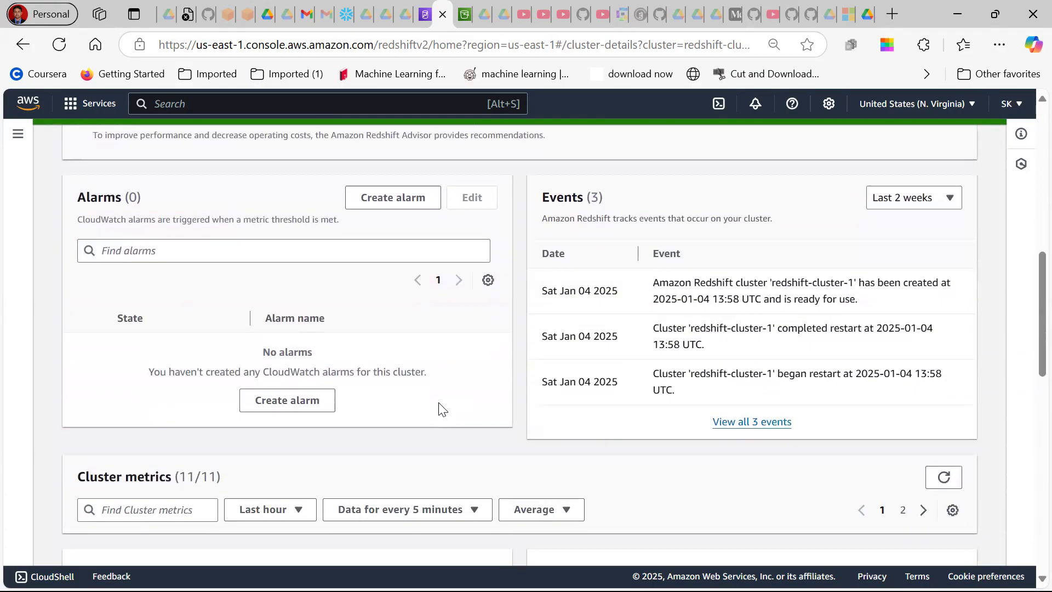
pyautogui.scroll(11, 438, 405)
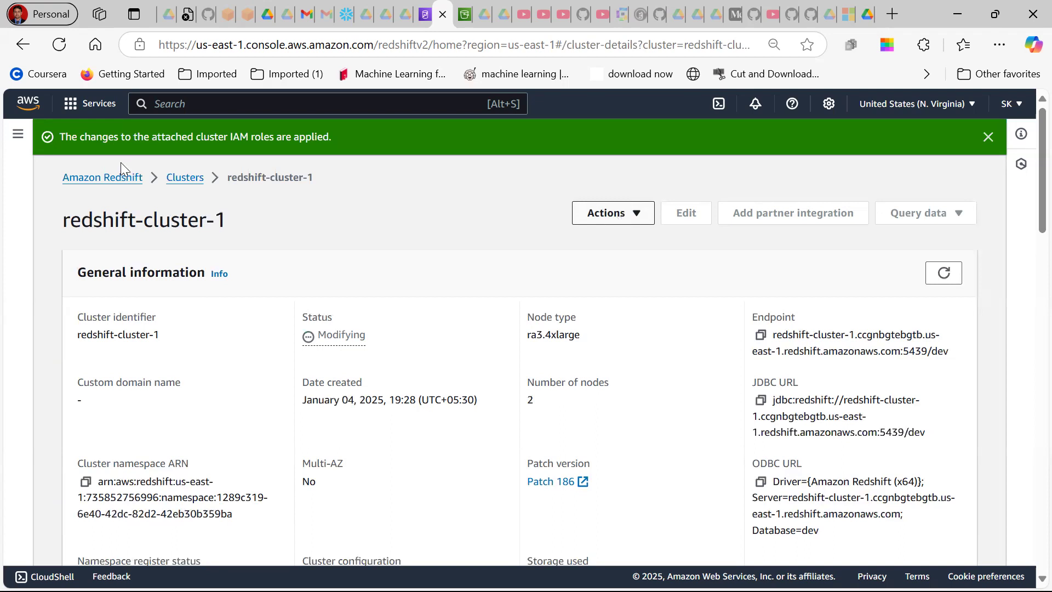
pyautogui.moveTo(463, 14)
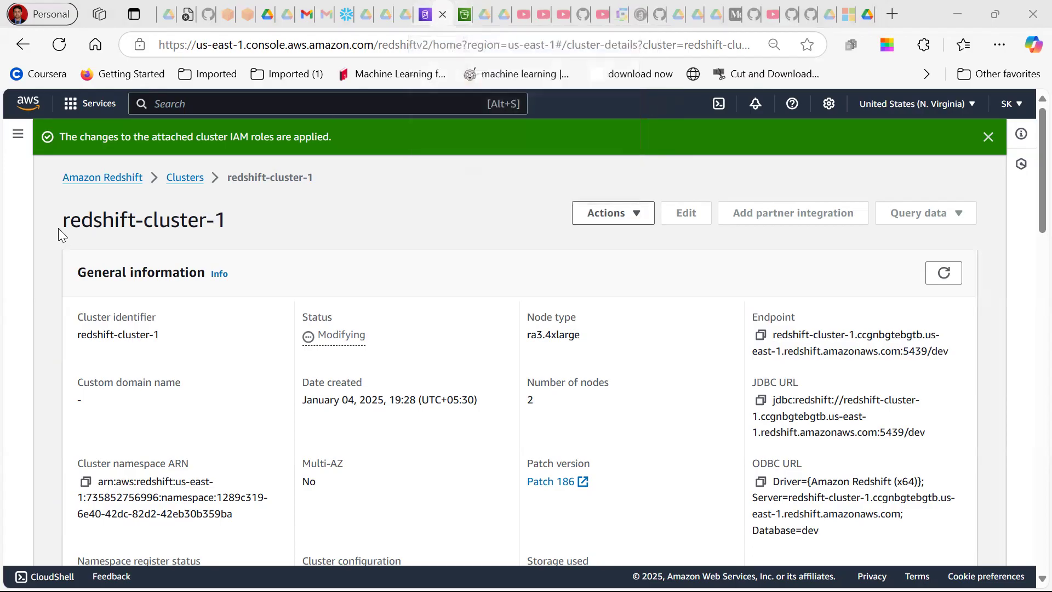
pyautogui.click(155, 112)
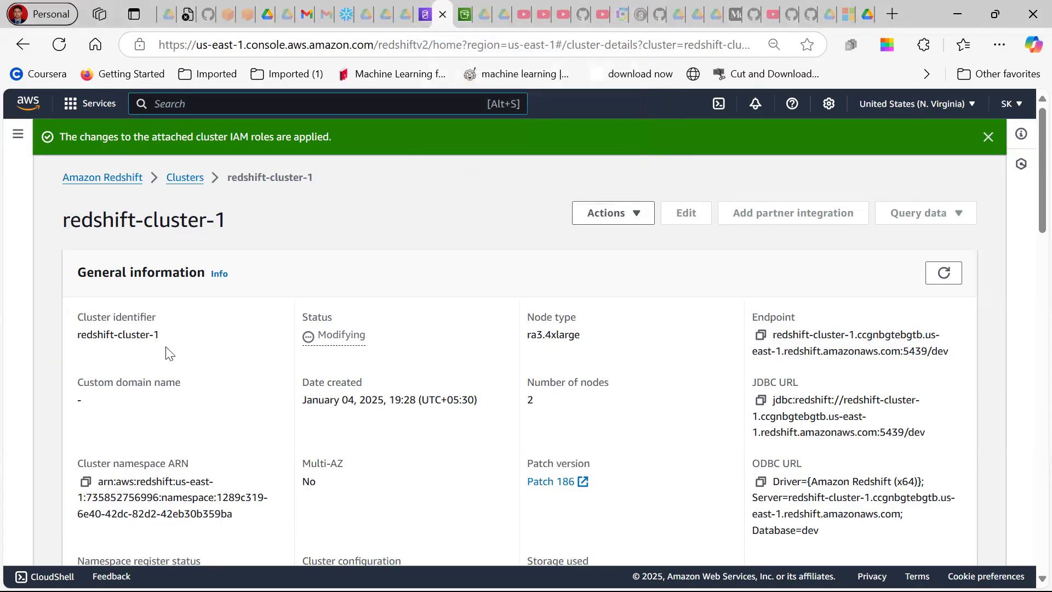
# Search the AWS console for iam and open the IAM Roles page.
pyautogui.doubleClick(97, 336)
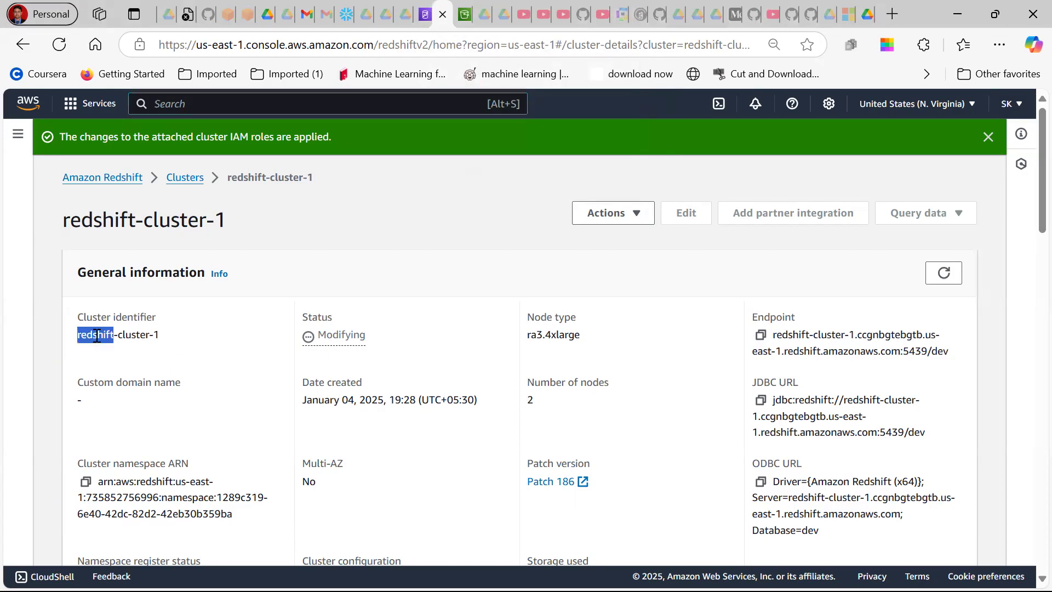
pyautogui.click(202, 100)
pyautogui.write('iam')
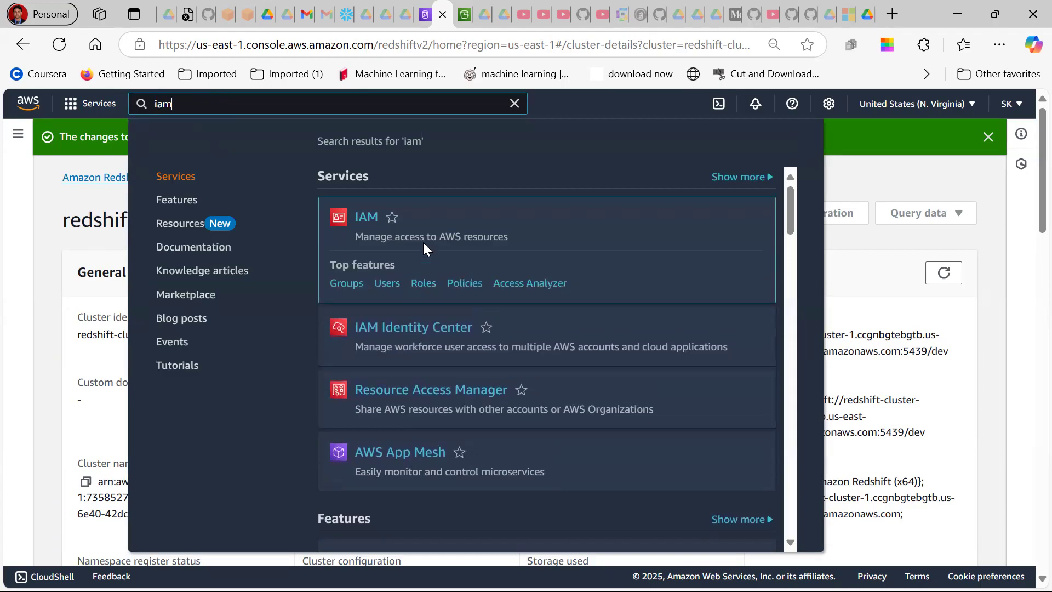
pyautogui.click(417, 286)
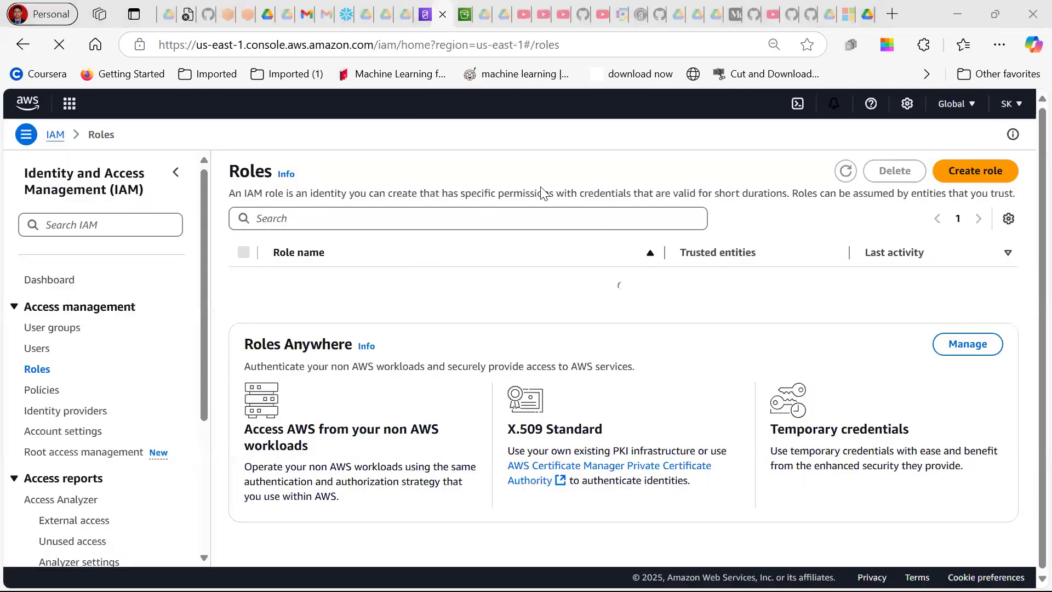
# Filter the roles by redshift, open redshift-role, review its permissions policies and copy the role's ARN.
pyautogui.click(463, 222)
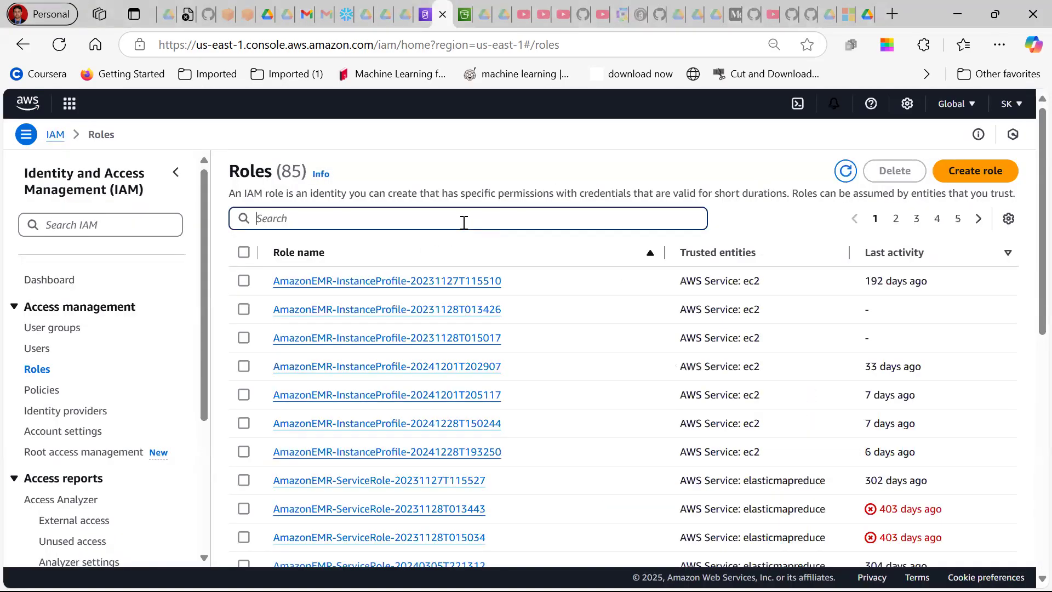
pyautogui.write('redshift')
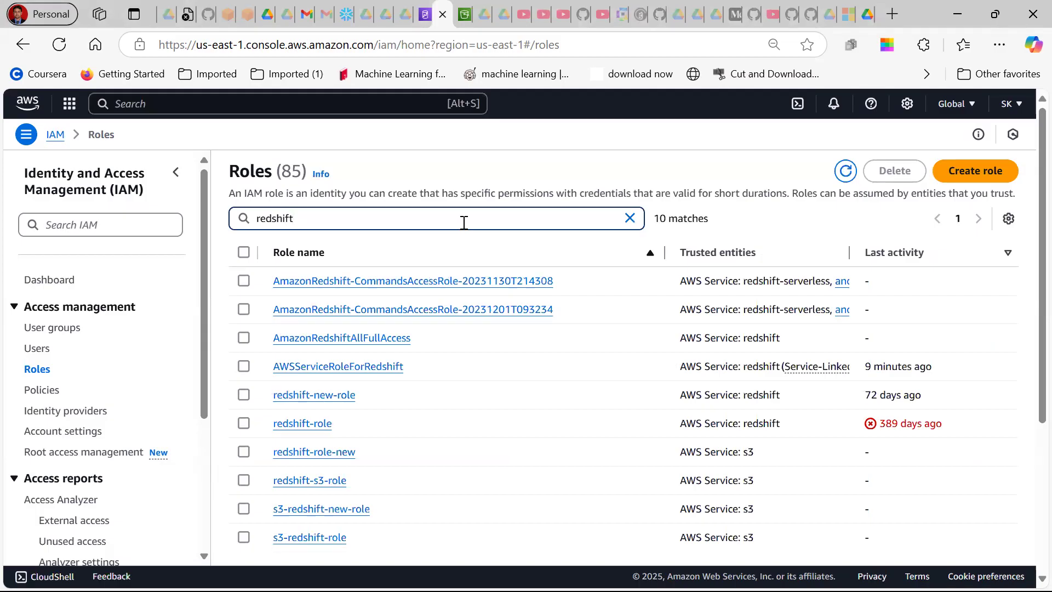
pyautogui.click(287, 431)
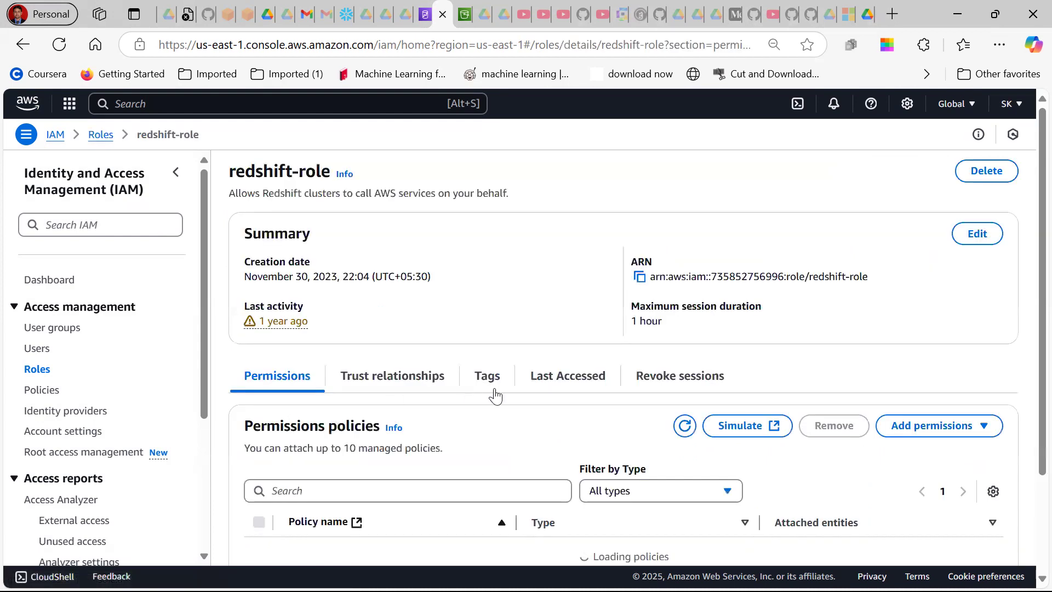
pyautogui.scroll(-2, 495, 394)
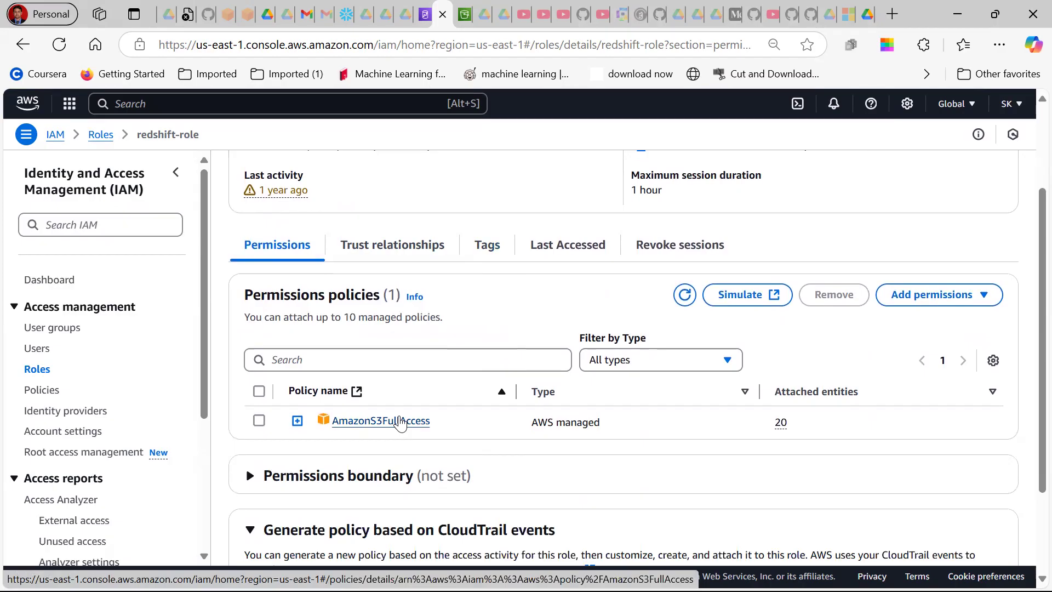
pyautogui.scroll(3, 401, 423)
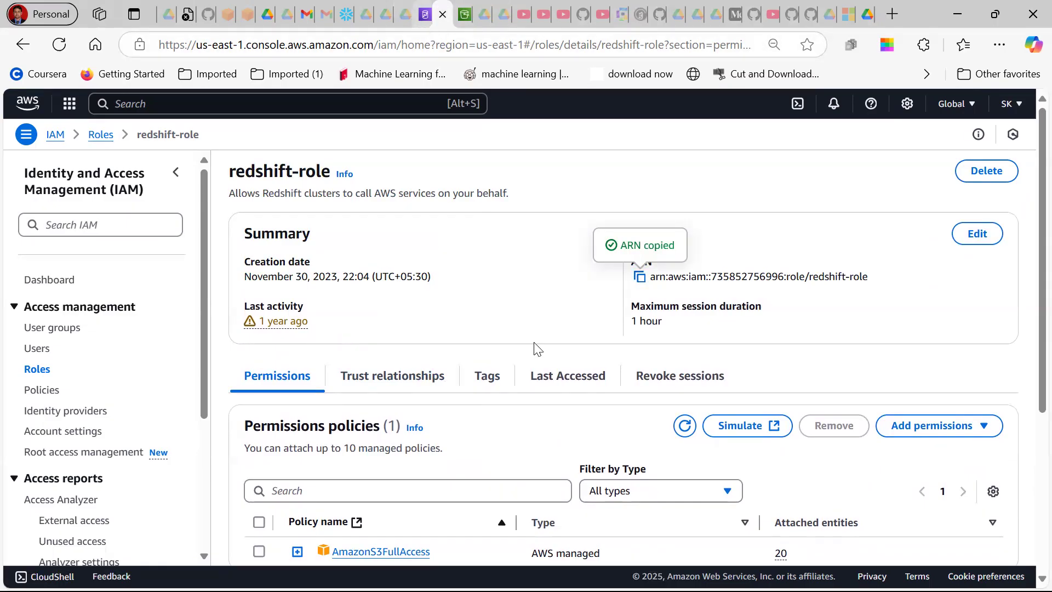
# Return to the Redshift query editor and look through the create table statements down to the end of the script.
pyautogui.hotkey('ctrl', 'shift', 'Tab')
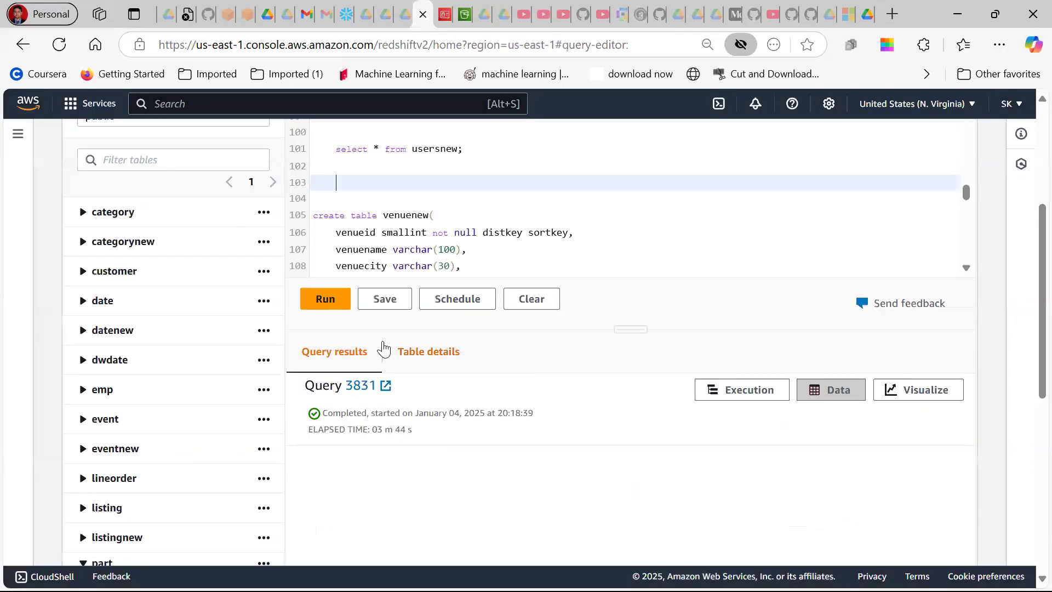
pyautogui.scroll(5, 545, 308)
pyautogui.scroll(-15, 546, 300)
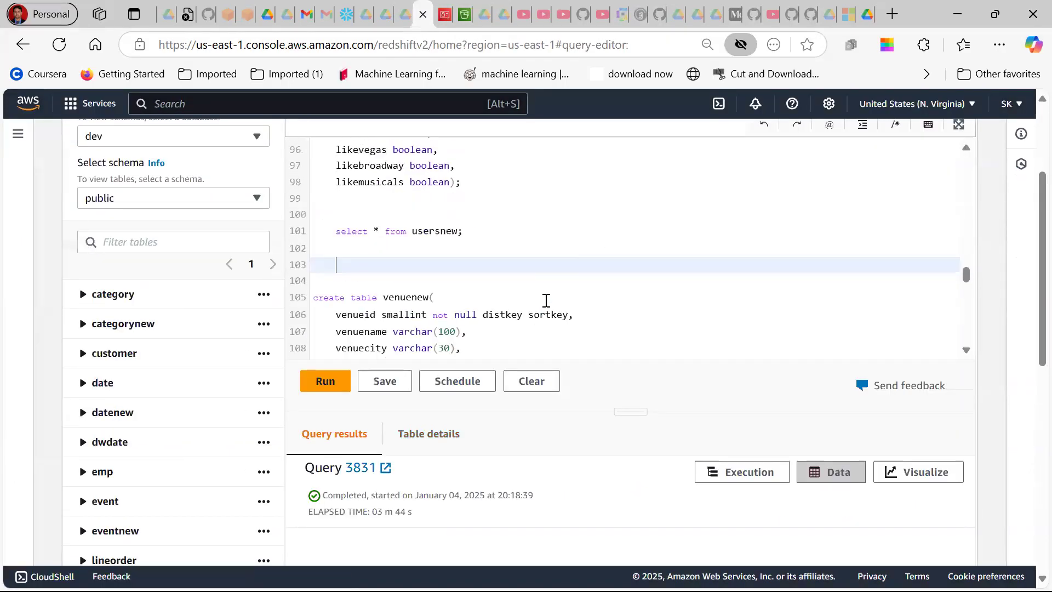
pyautogui.scroll(-4, 547, 301)
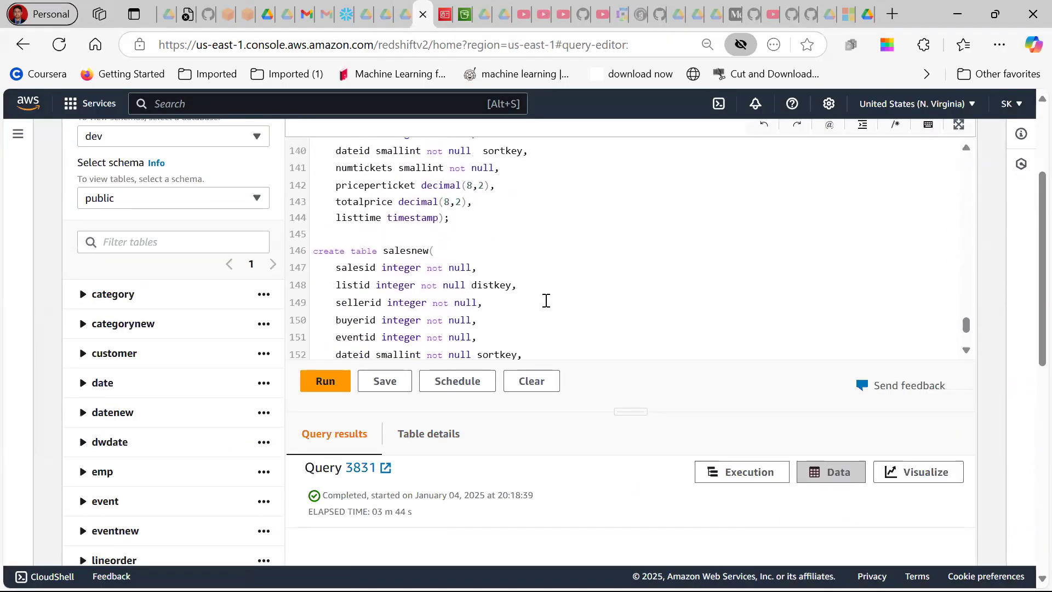
pyautogui.scroll(-5, 547, 300)
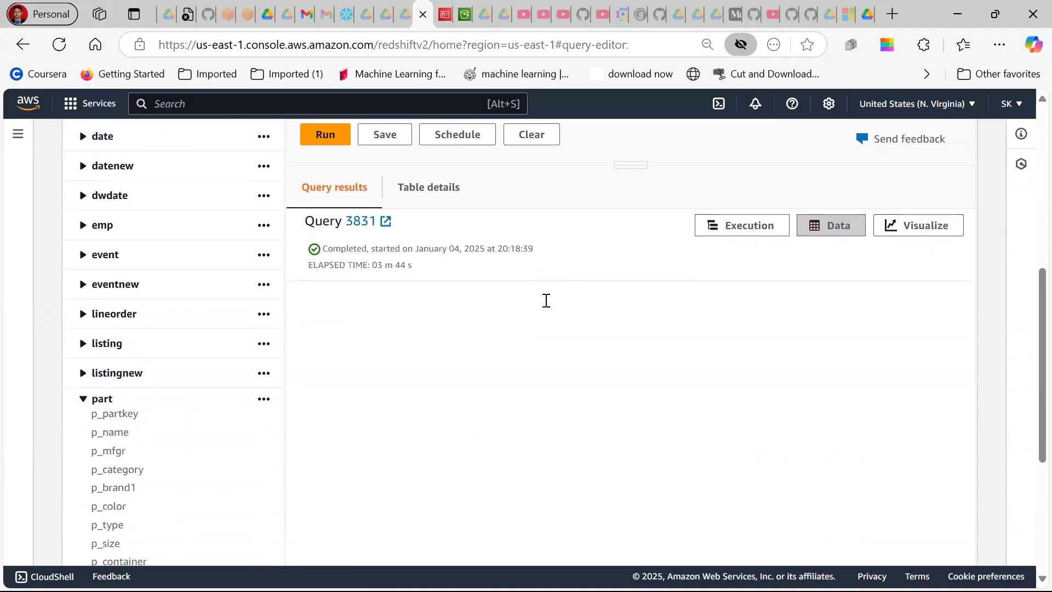
pyautogui.scroll(3, 536, 406)
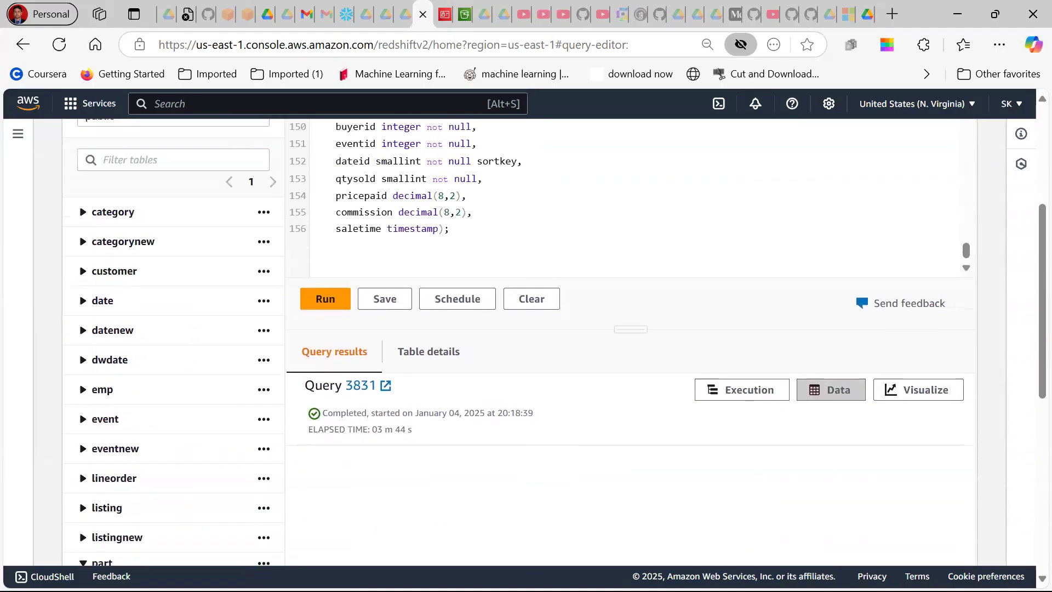
# Switch to Notepad++ and check the IAM role ARN in the credentials line of the COPY usersnew statement.
pyautogui.press('super')
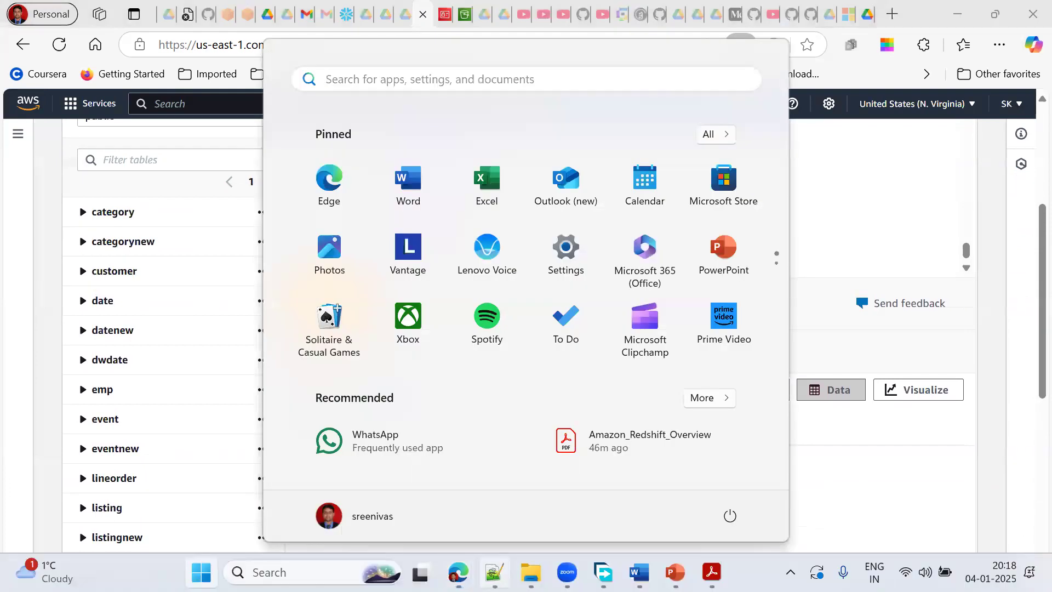
pyautogui.click(492, 572)
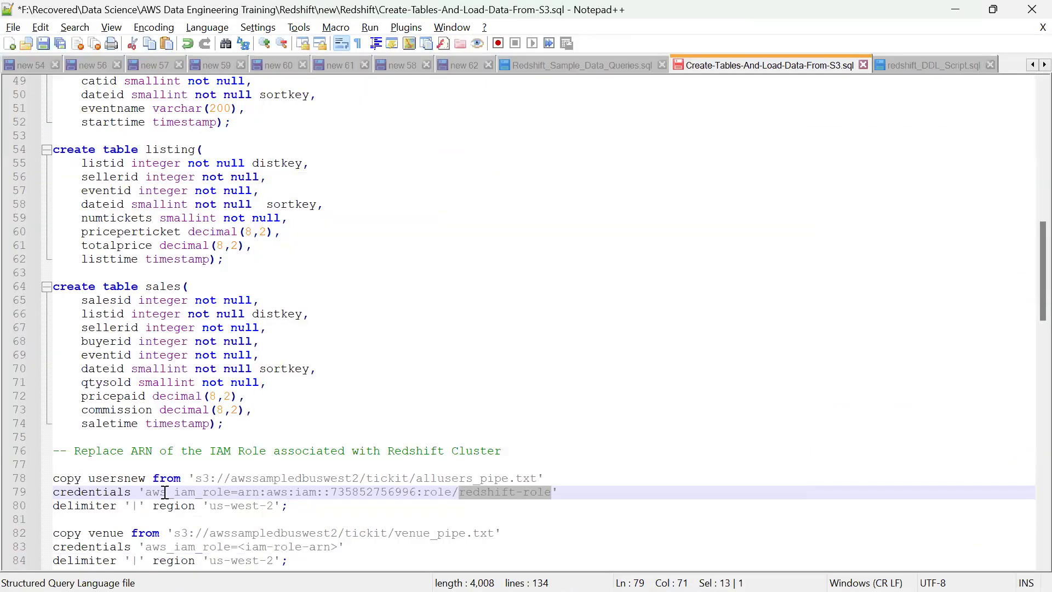
pyautogui.click(245, 492)
pyautogui.moveTo(246, 492); pyautogui.dragTo(553, 493)
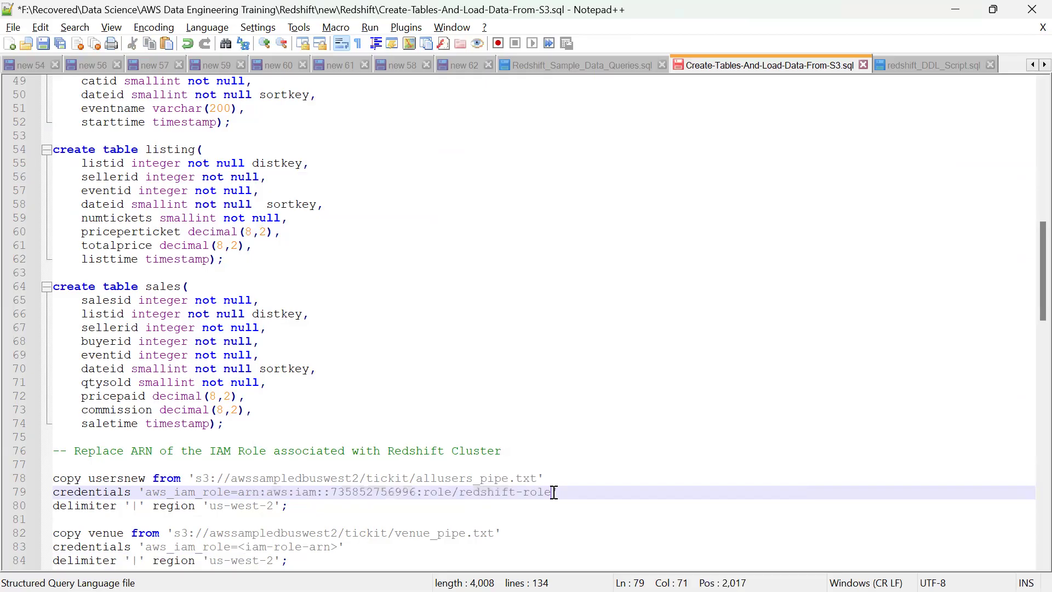
pyautogui.moveTo(322, 504); pyautogui.dragTo(53, 478)
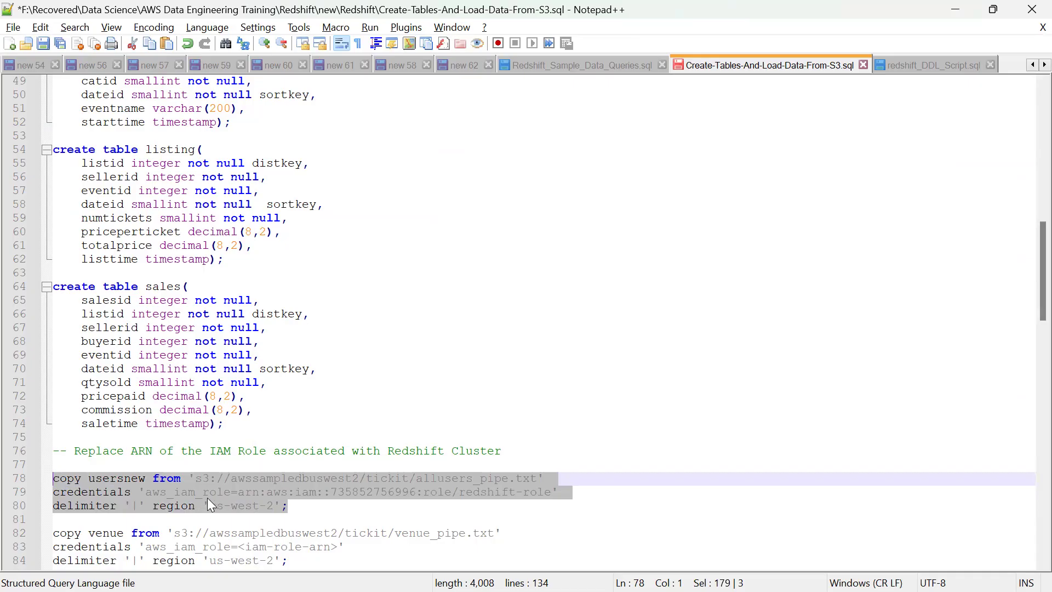
# Copy the three-line COPY usersnew statement from Create-Tables-And-Load-Data-From-S3.sql, including its credentials and delimiter lines.
pyautogui.hotkey('alt', 'Tab')
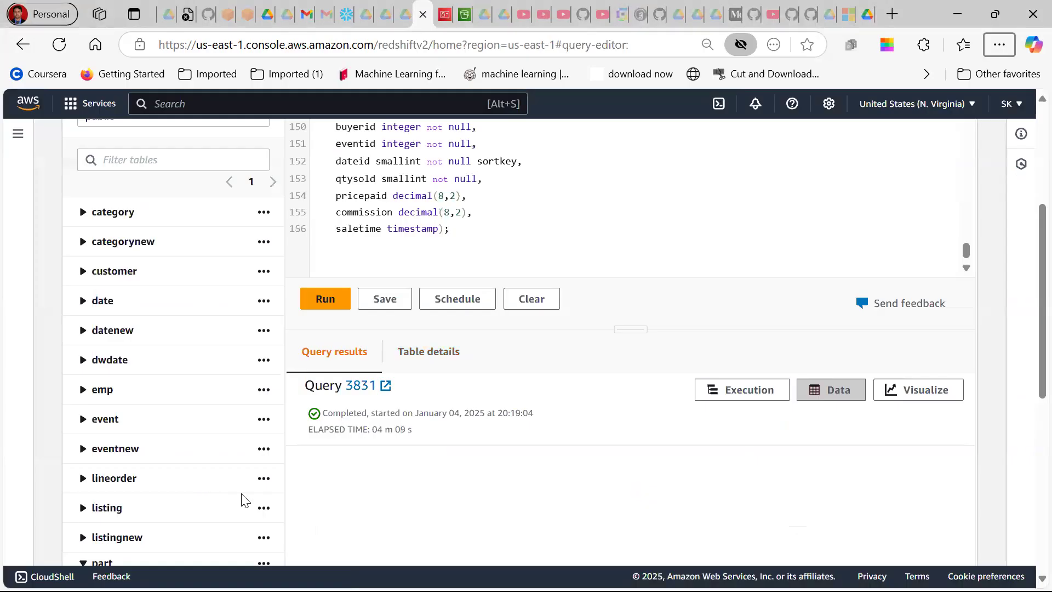
pyautogui.hotkey('alt', 'Tab')
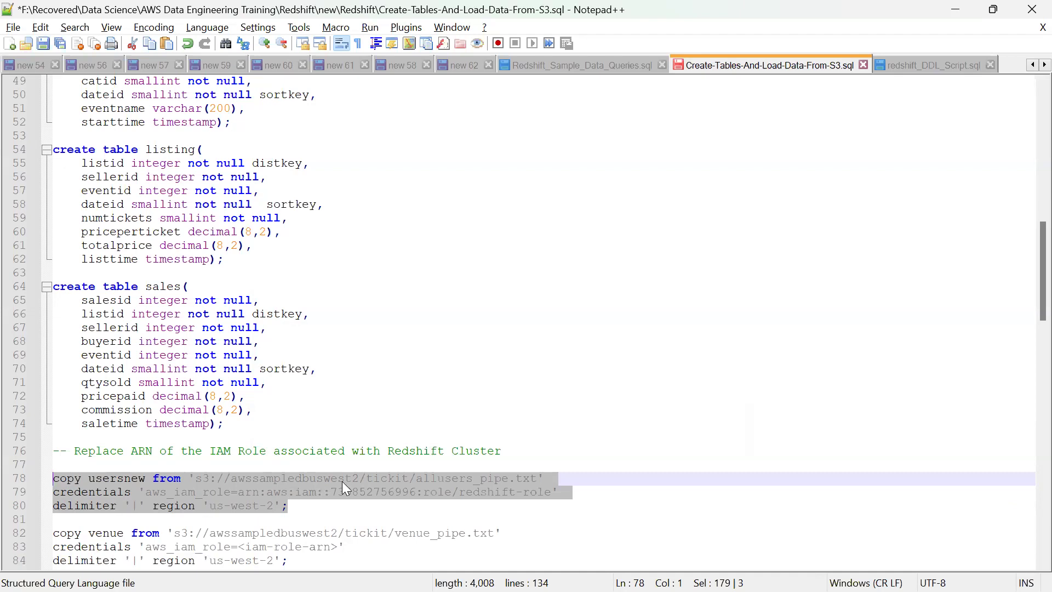
pyautogui.click(497, 478)
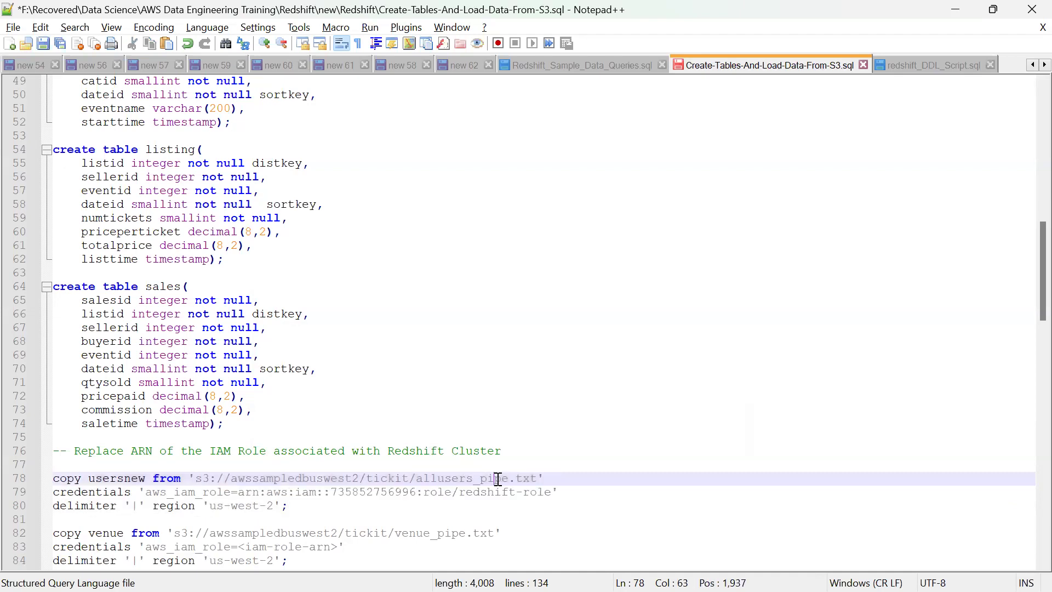
pyautogui.click(132, 478)
pyautogui.doubleClick(132, 478)
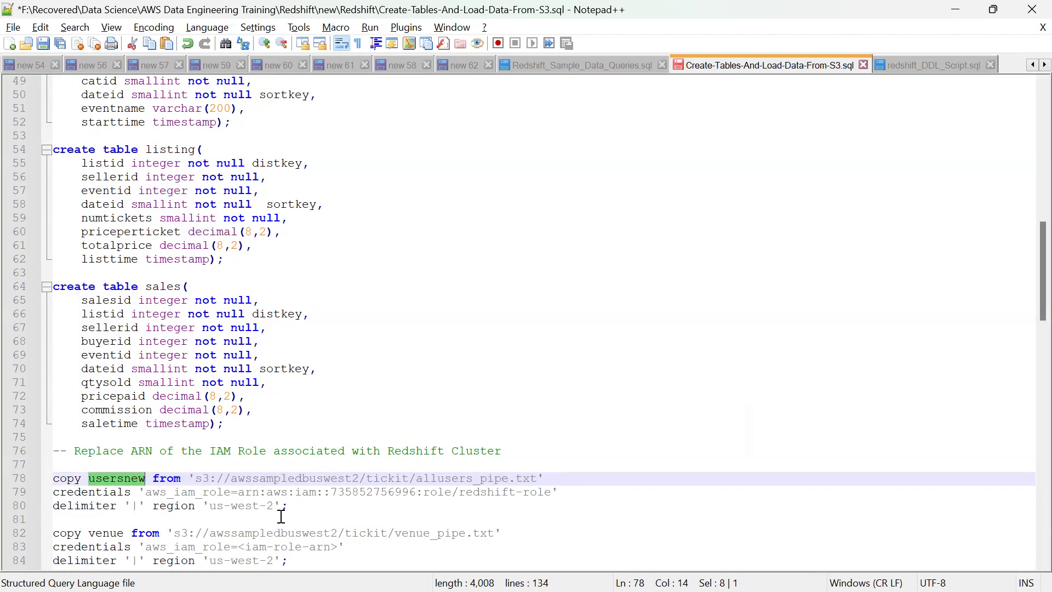
pyautogui.moveTo(314, 505); pyautogui.dragTo(19, 480)
pyautogui.hotkey('ctrl', 'c')
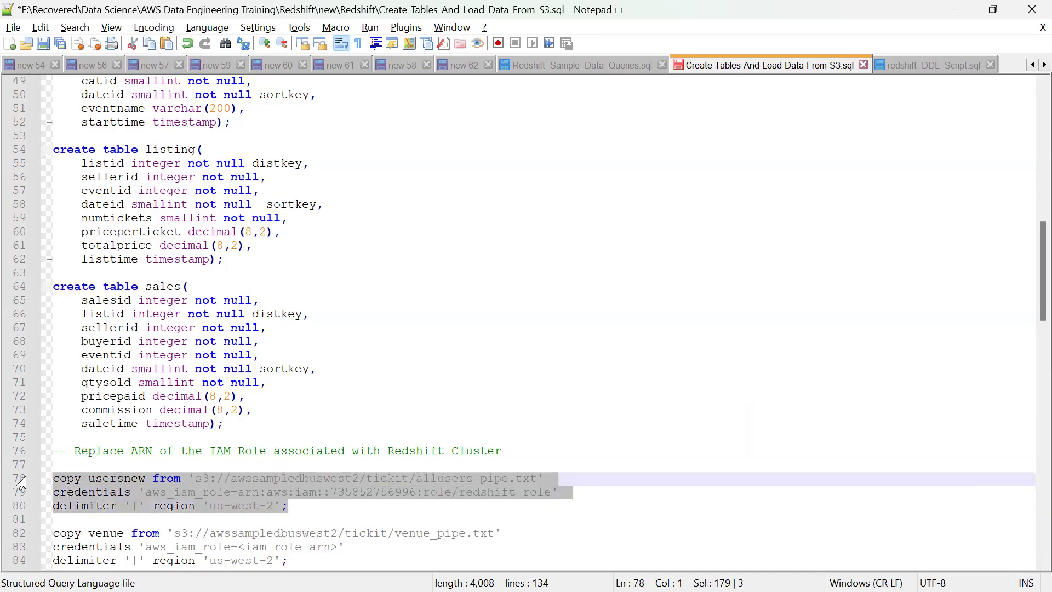
# Switch to the Redshift query editor, paste the COPY statement at line 103 below the usersnew select query, and remove its leading indentation.
pyautogui.hotkey('alt', 'Tab')
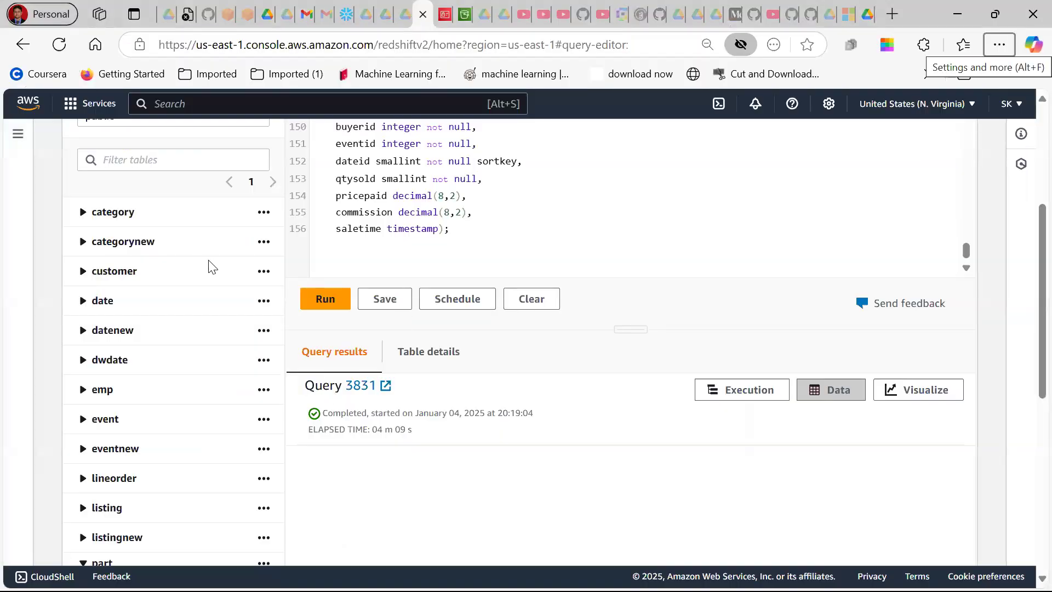
pyautogui.click(378, 258)
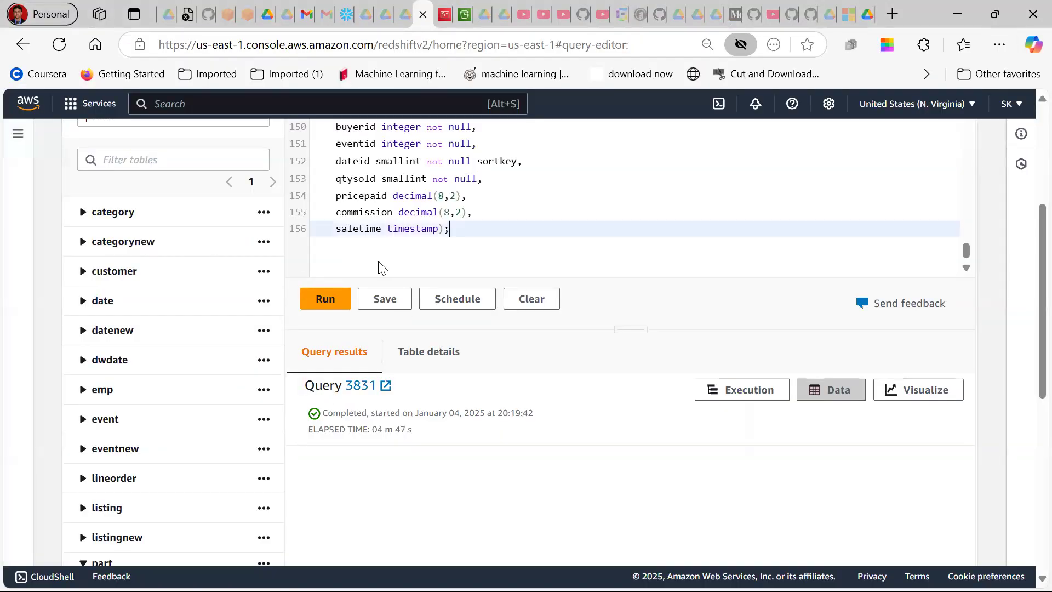
pyautogui.scroll(-2, 379, 263)
pyautogui.scroll(15, 378, 266)
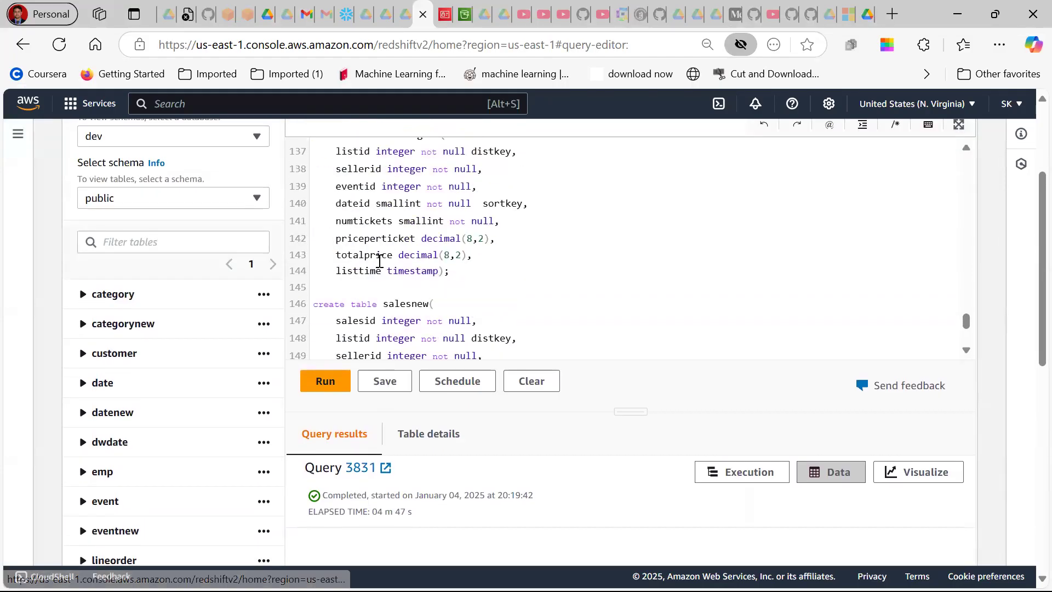
pyautogui.scroll(3, 380, 261)
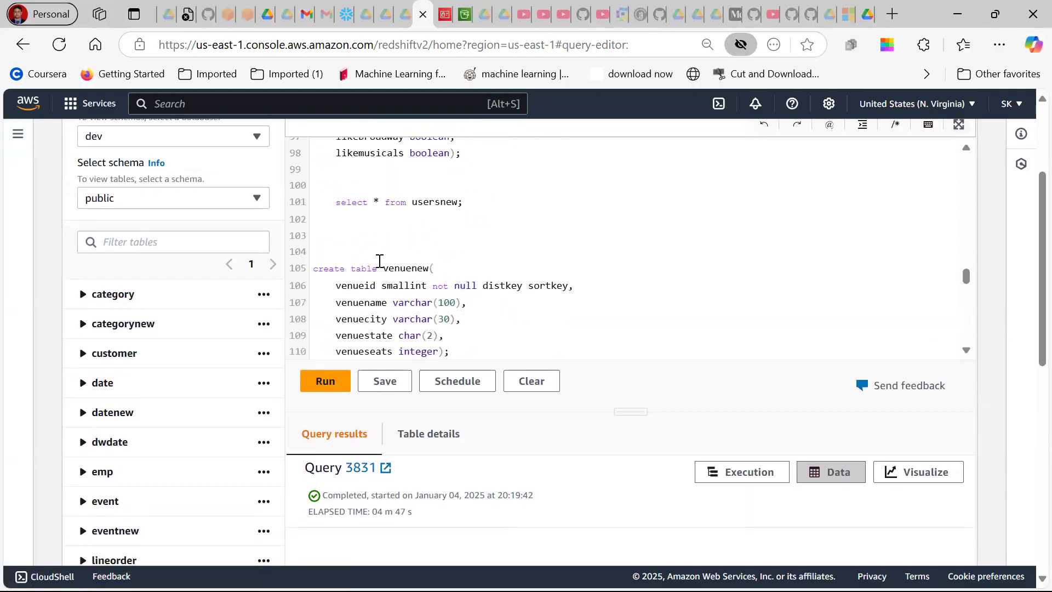
pyautogui.click(364, 242)
pyautogui.hotkey('ctrl', 'v')
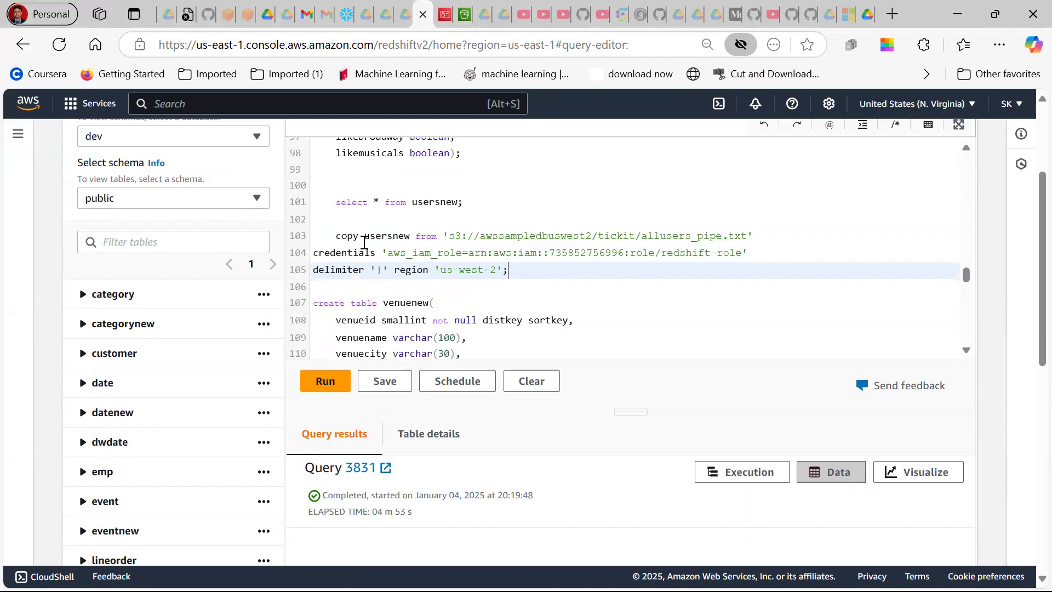
pyautogui.click(334, 235)
pyautogui.moveTo(331, 236); pyautogui.dragTo(313, 236)
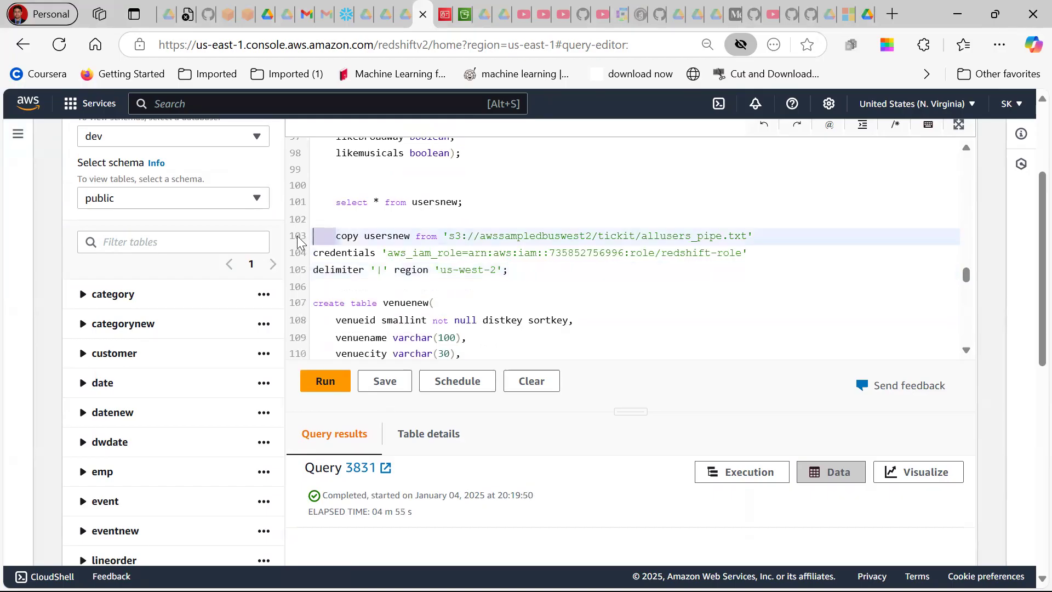
pyautogui.press('BackSpace')
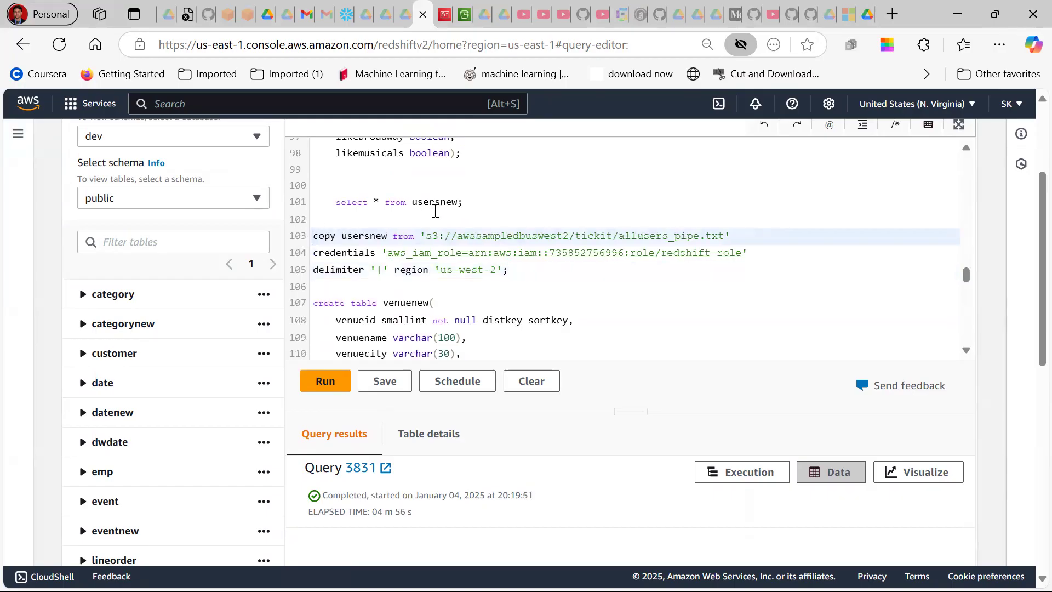
# Run only the COPY usersnew statement on lines 103 to 105 to load allusers_pipe.txt from S3.
pyautogui.click(653, 248)
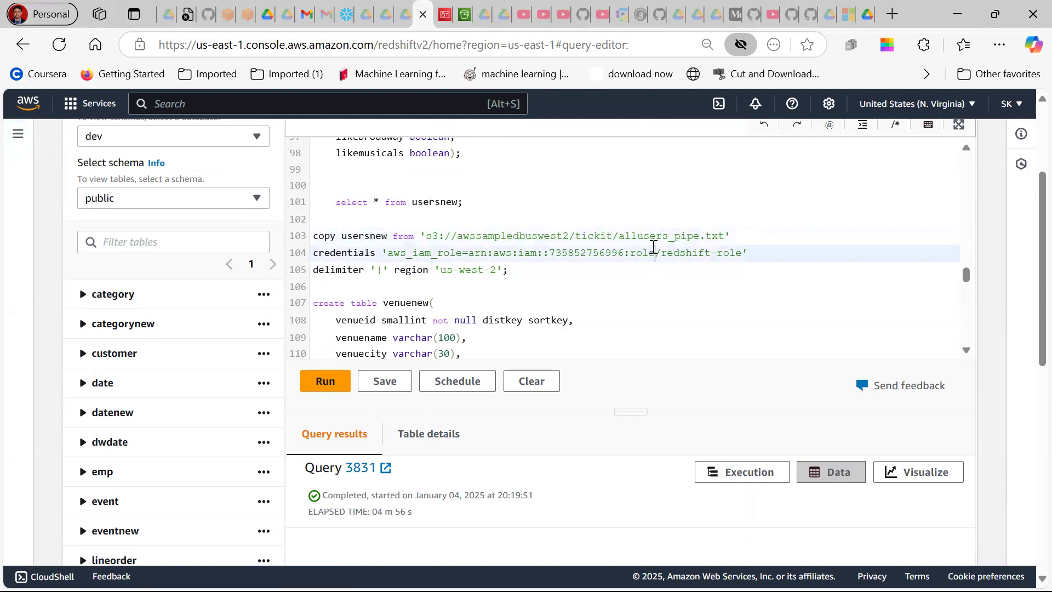
pyautogui.click(526, 272)
pyautogui.moveTo(526, 273); pyautogui.dragTo(300, 240)
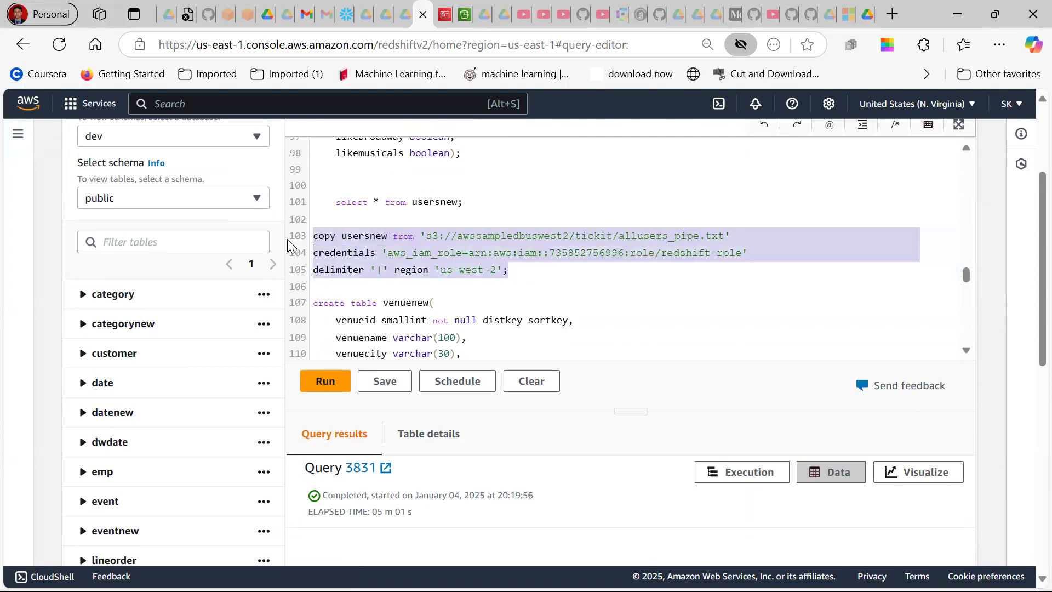
pyautogui.click(310, 384)
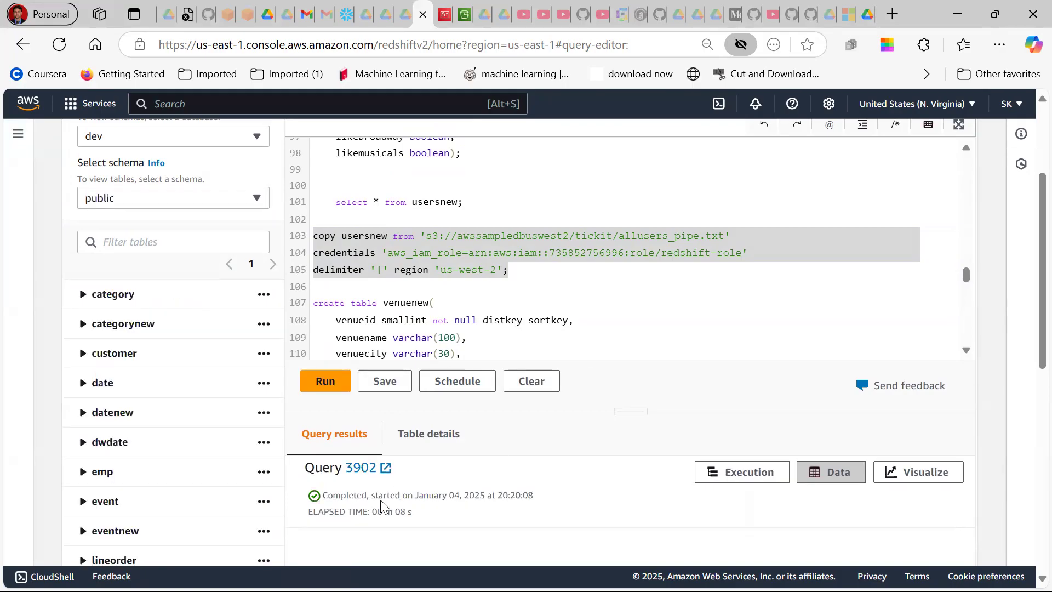
# Run only the query select * from usersnew; on line 101.
pyautogui.scroll(-2, 418, 494)
pyautogui.scroll(3, 418, 500)
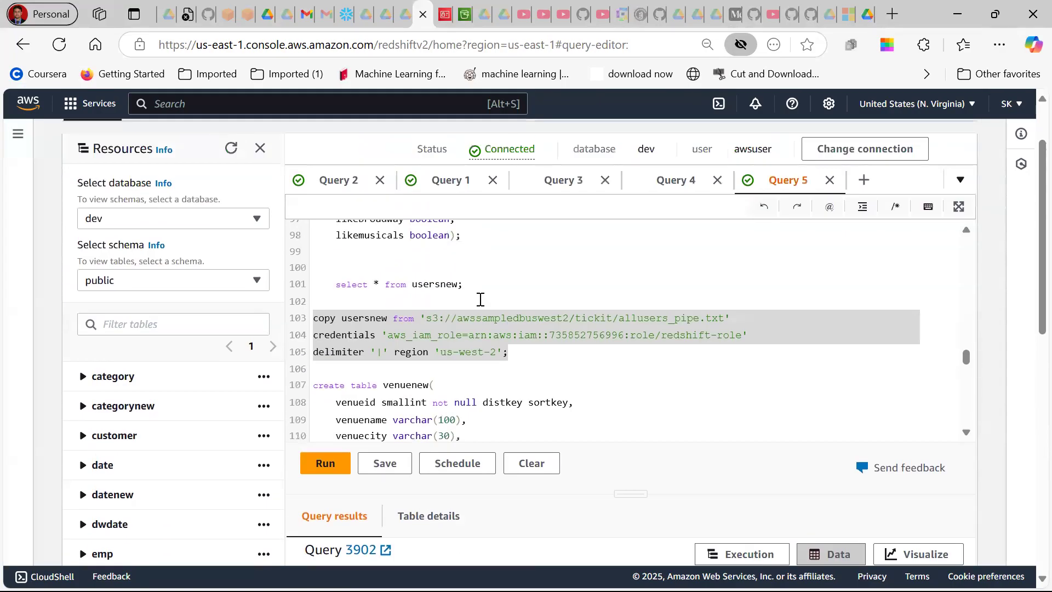
pyautogui.moveTo(475, 286); pyautogui.dragTo(331, 285)
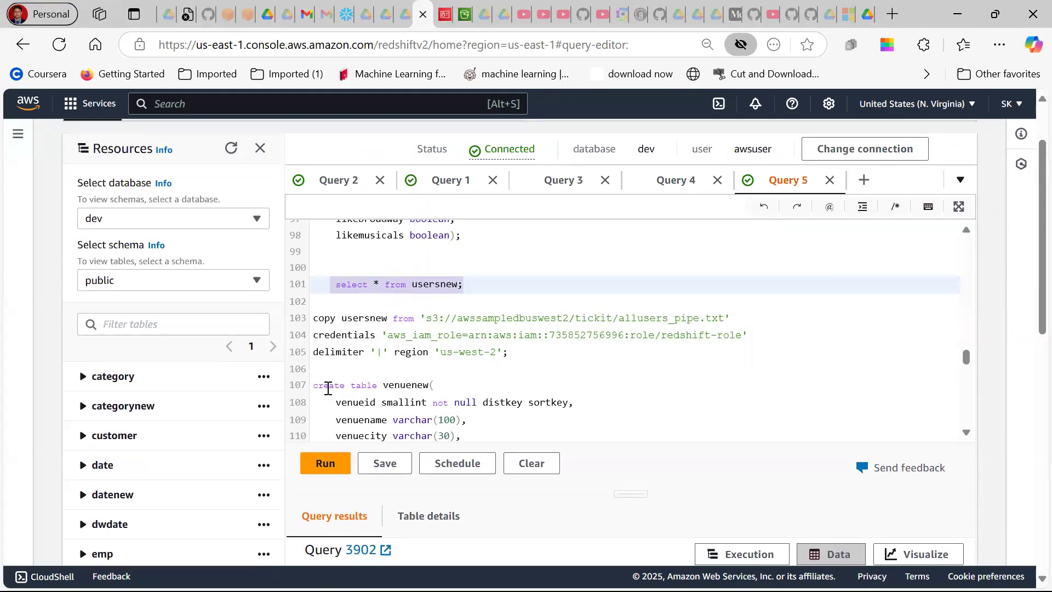
pyautogui.click(327, 464)
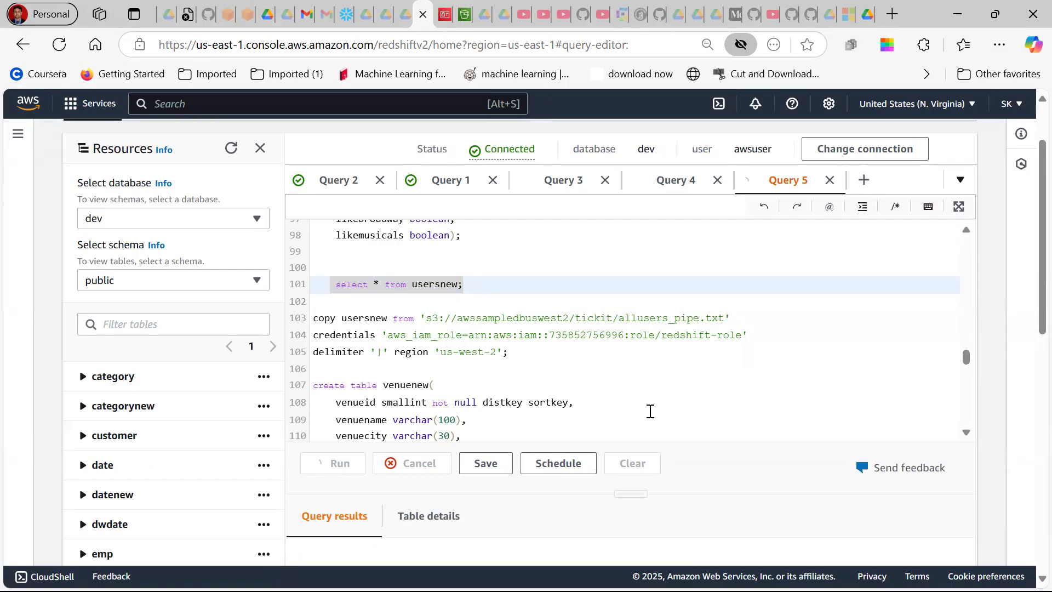
# Examine the rows returned by the usersnew query and review the file path, IAM role, region and target table in its COPY statement.
pyautogui.scroll(-5, 651, 412)
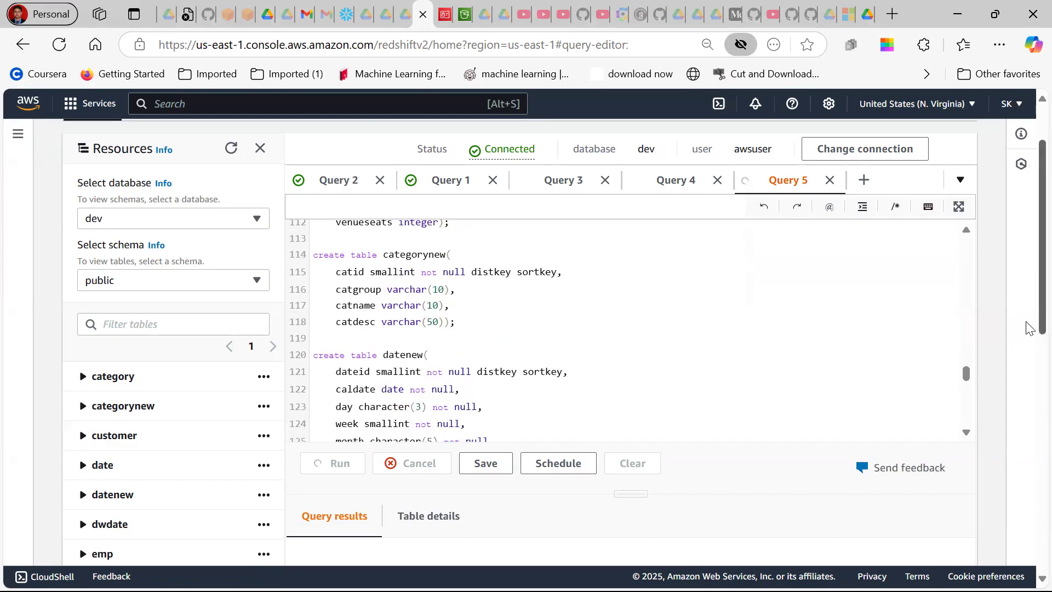
pyautogui.scroll(-3, 1028, 389)
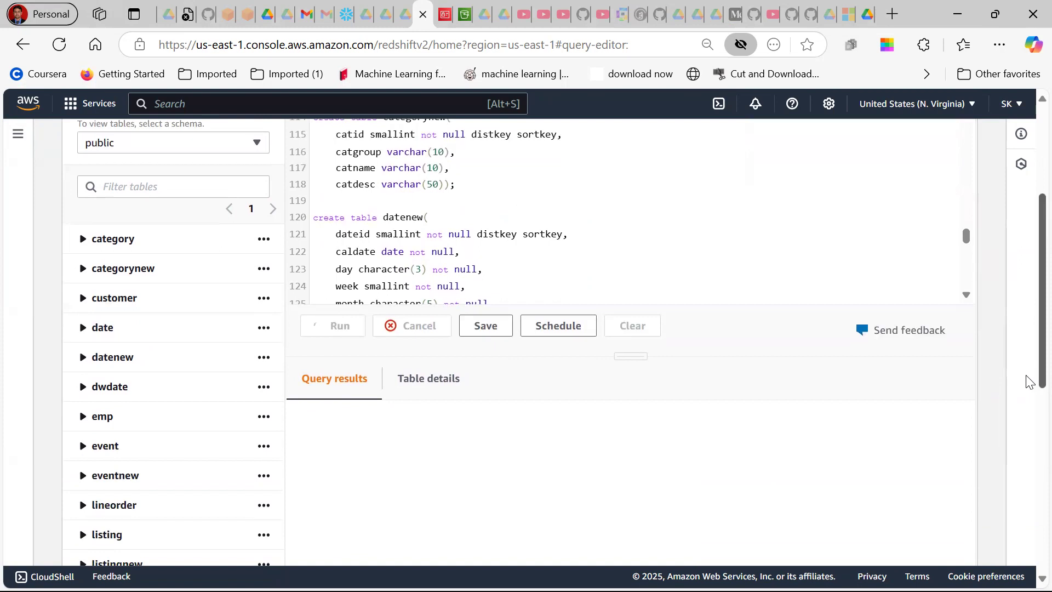
pyautogui.scroll(3, 1028, 351)
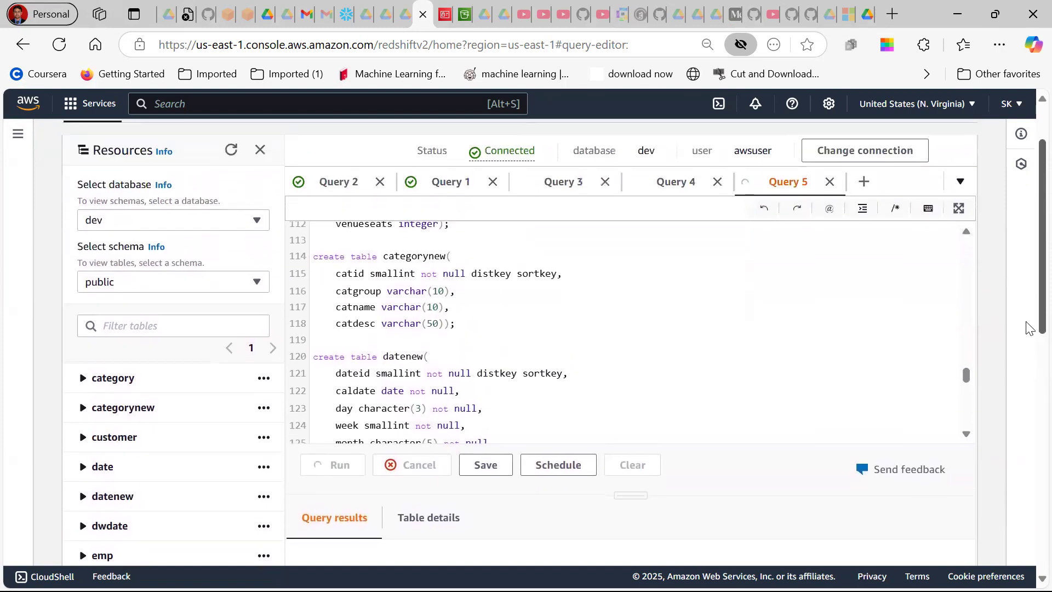
pyautogui.scroll(1, 1028, 328)
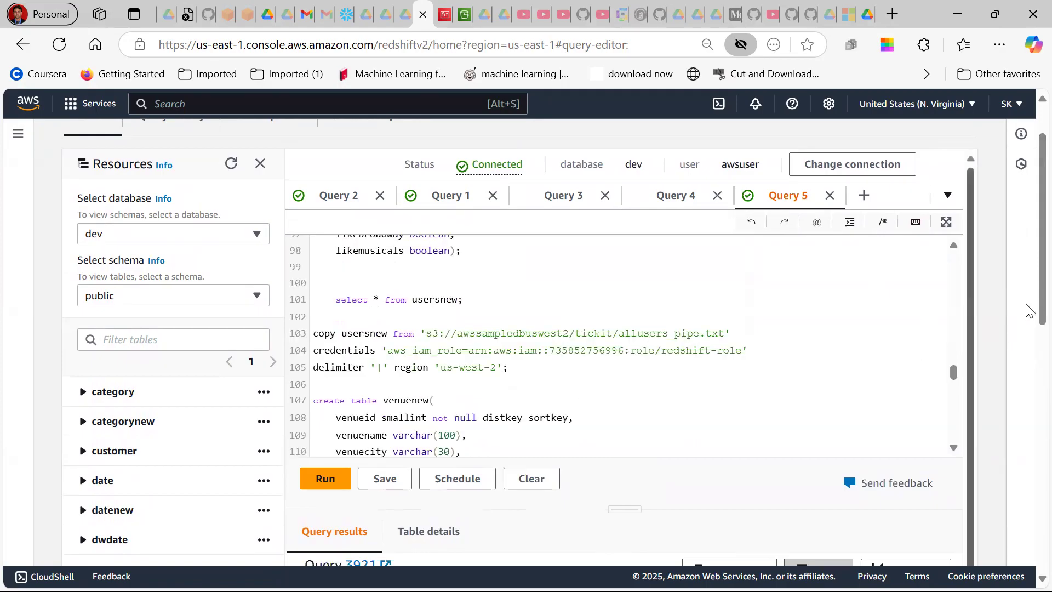
pyautogui.scroll(-2, 1029, 339)
pyautogui.moveTo(1028, 353); pyautogui.dragTo(1011, 421)
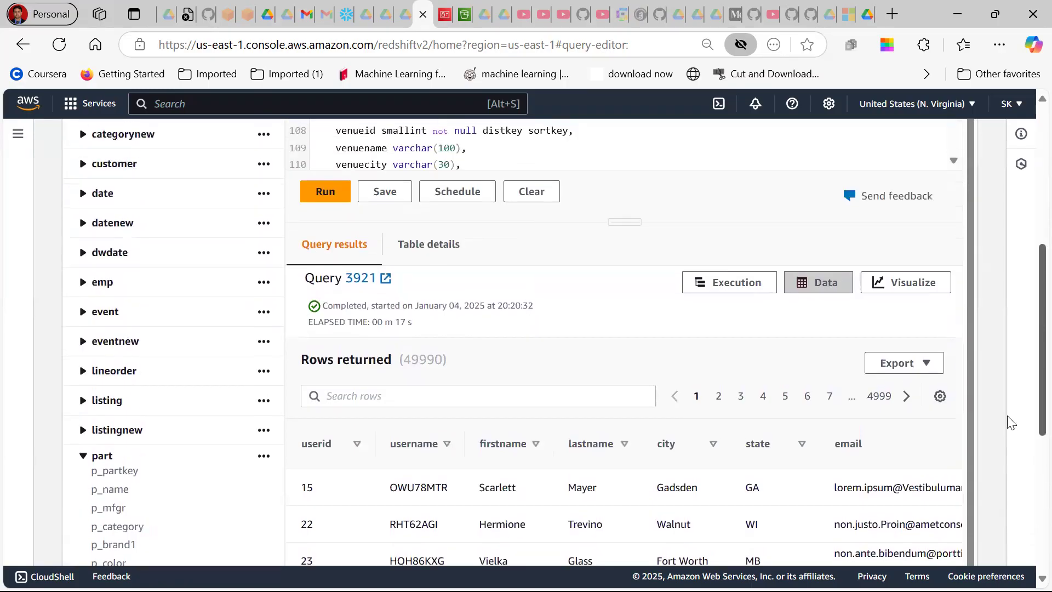
pyautogui.scroll(1, 1011, 422)
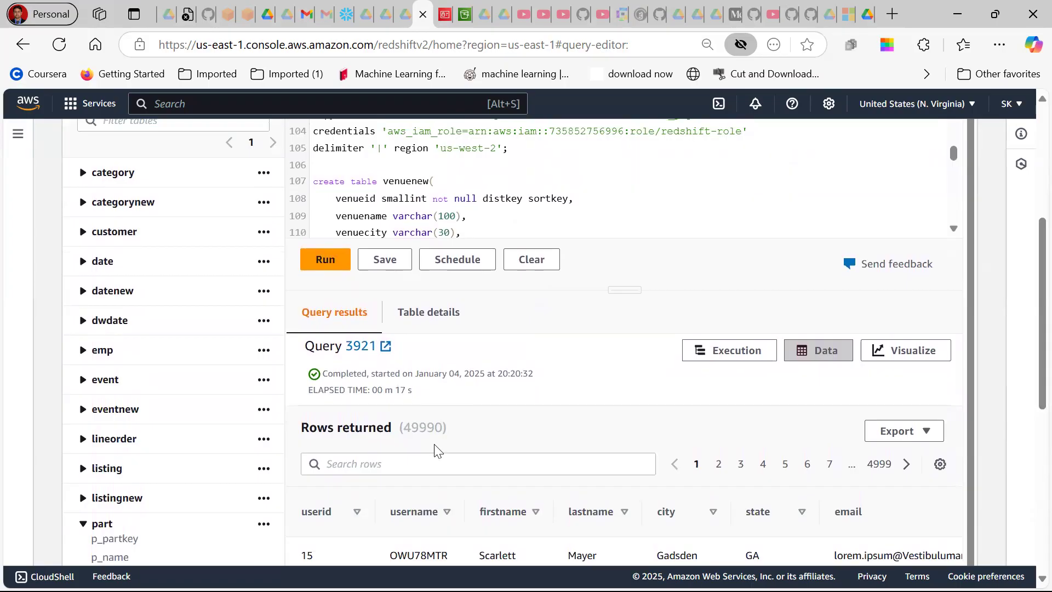
pyautogui.scroll(4, 473, 405)
pyautogui.click(683, 361)
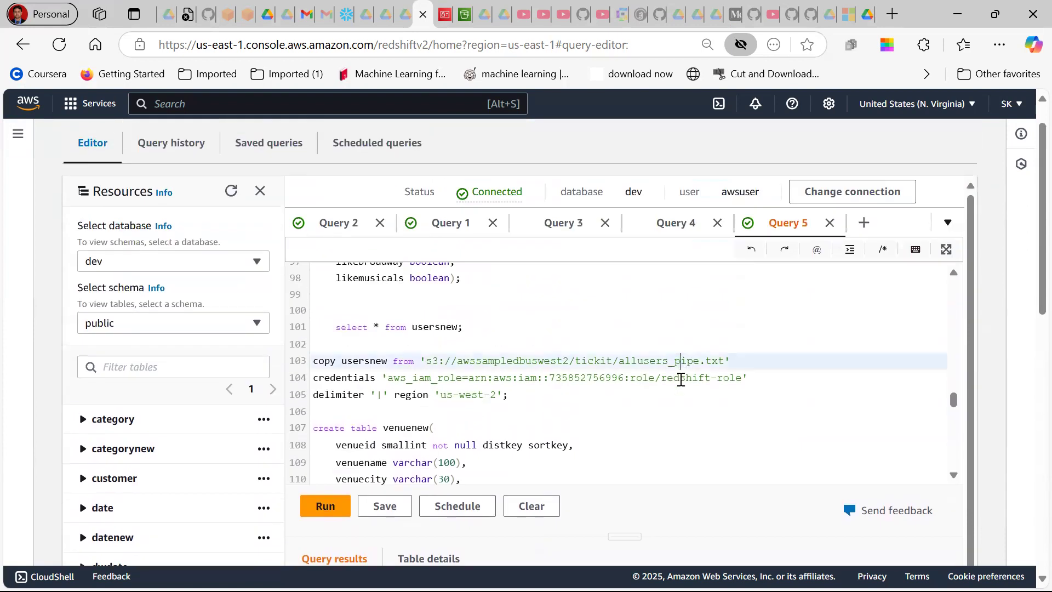
pyautogui.moveTo(749, 378); pyautogui.dragTo(383, 377)
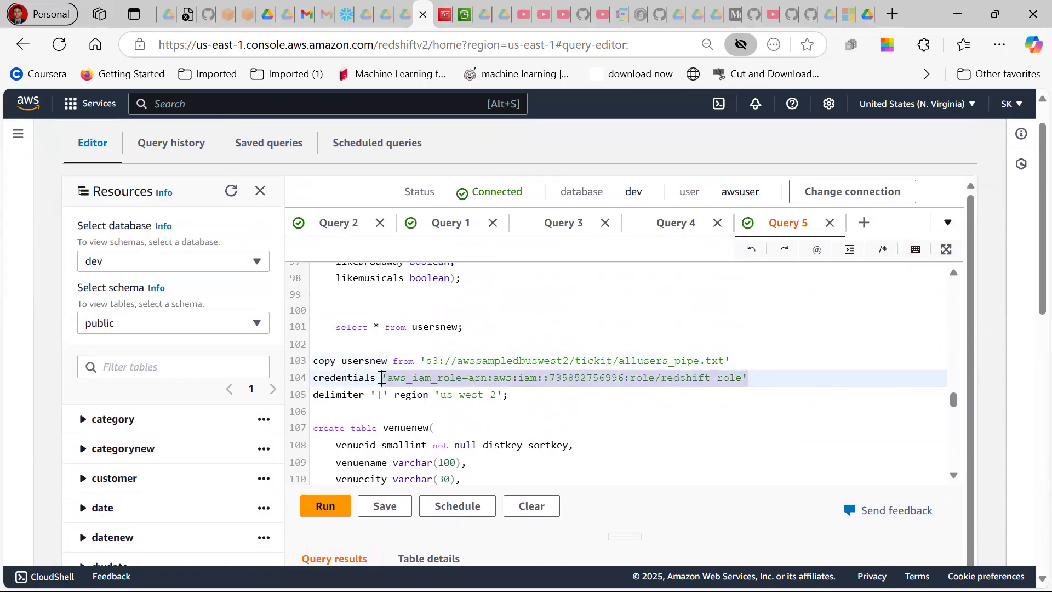
pyautogui.moveTo(439, 396); pyautogui.dragTo(484, 396)
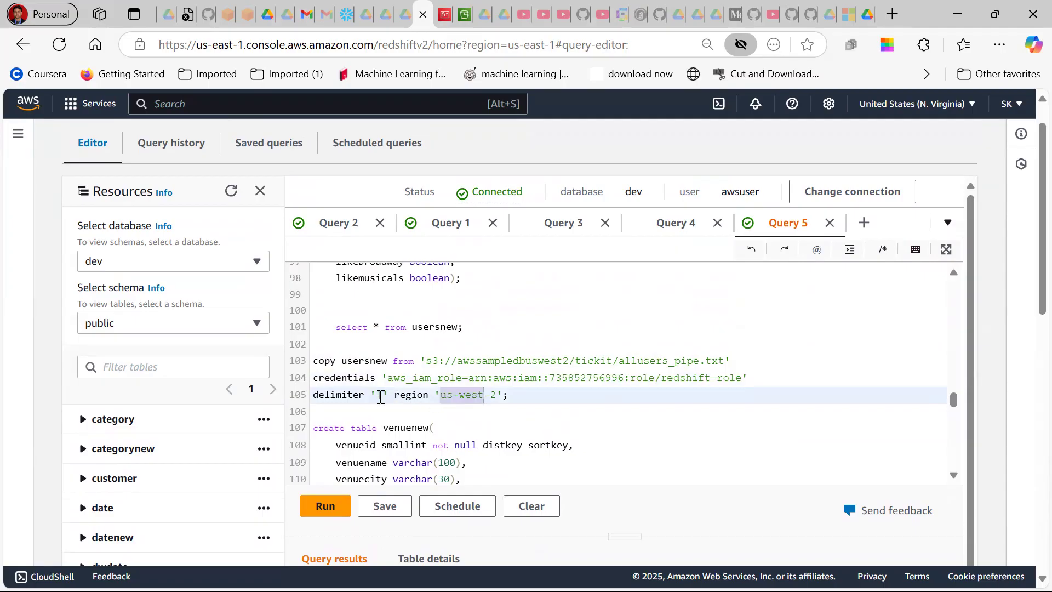
pyautogui.doubleClick(374, 362)
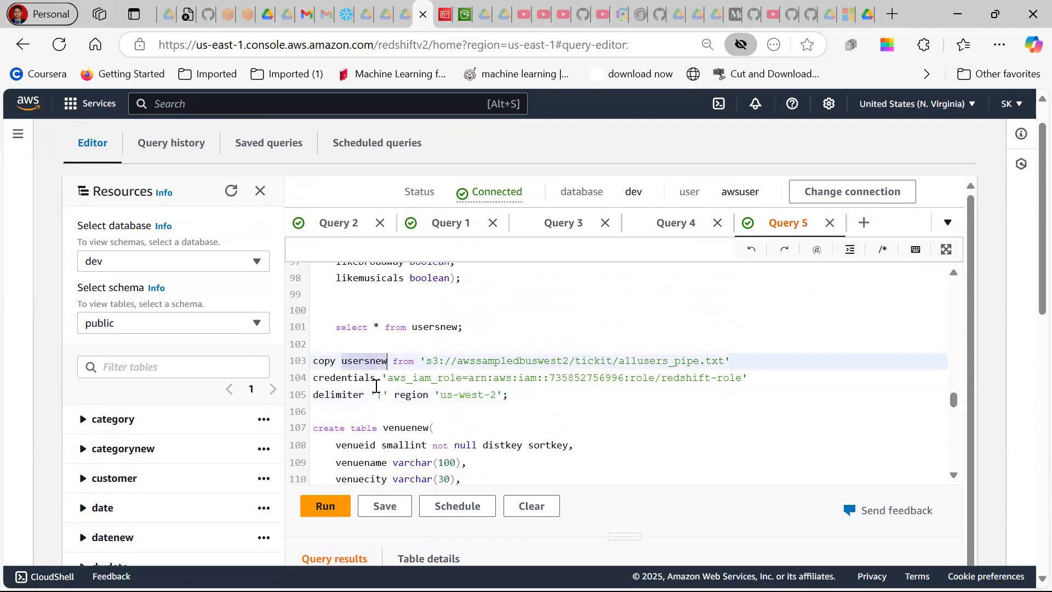
# Rerun only the query select * from usersnew; on line 101.
pyautogui.moveTo(467, 328); pyautogui.dragTo(338, 328)
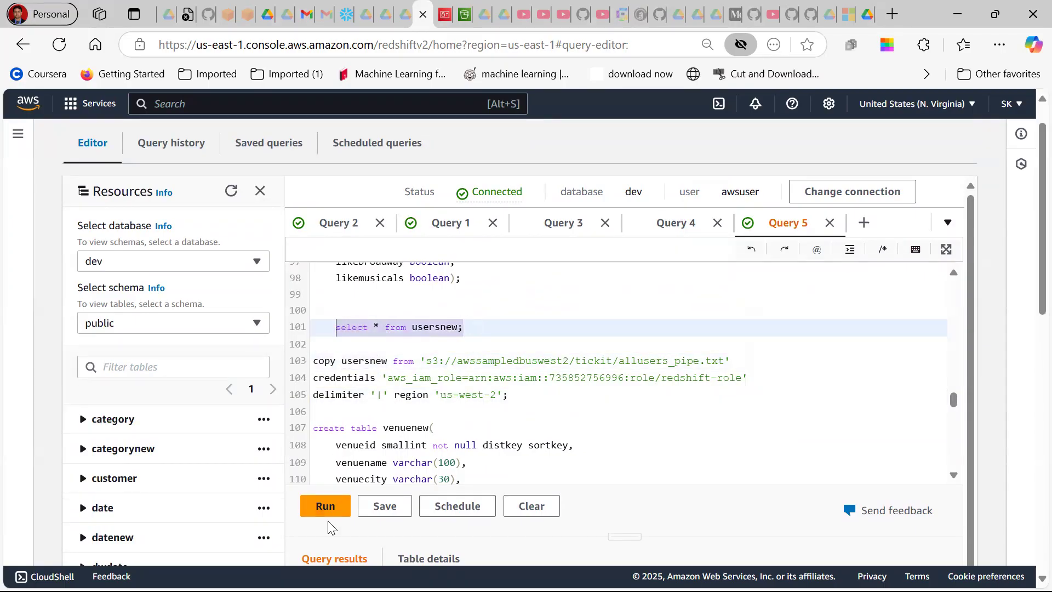
pyautogui.click(330, 505)
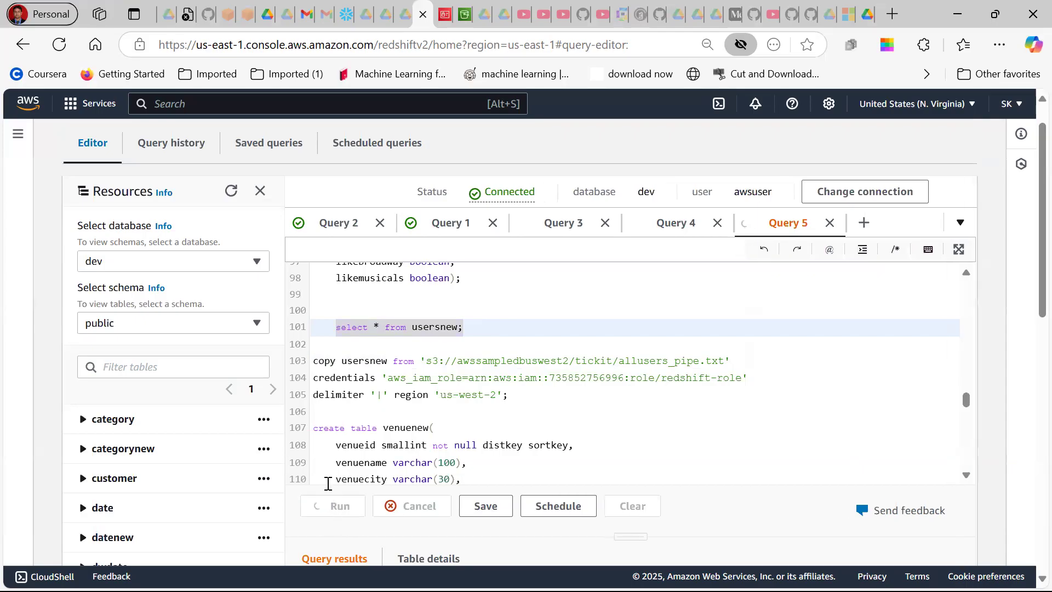
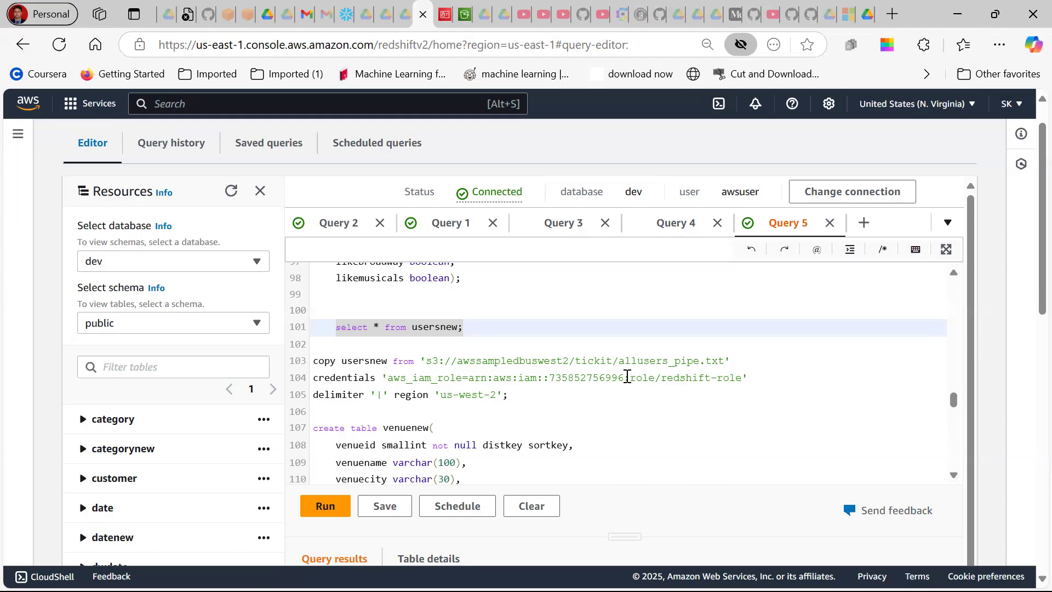
# Insert two blank lines below the create table venuenew statement, and review the credentials line of the usersnew COPY statement.
pyautogui.scroll(-3, 537, 415)
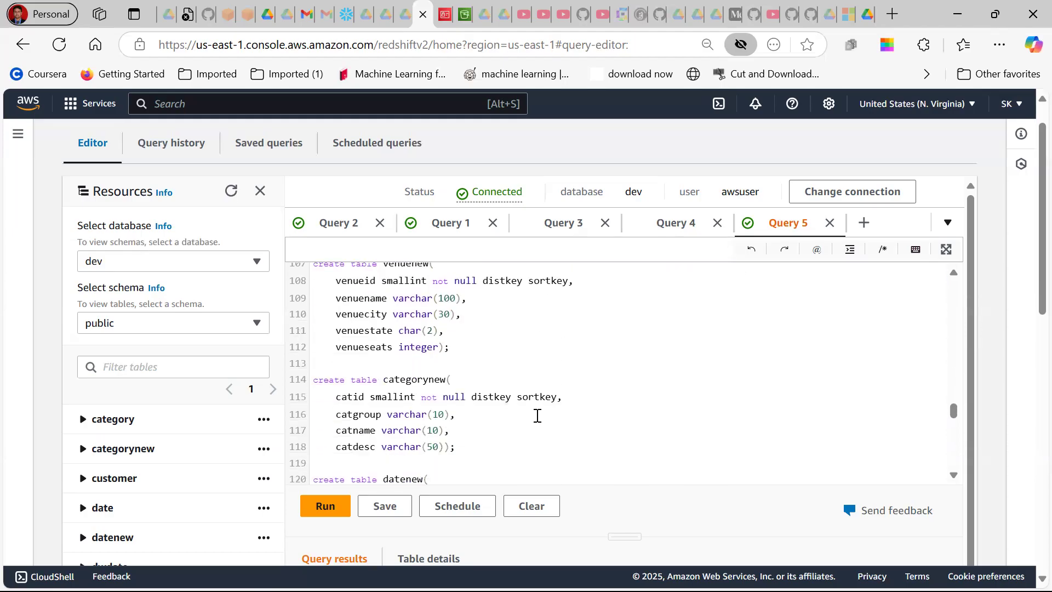
pyautogui.click(500, 350)
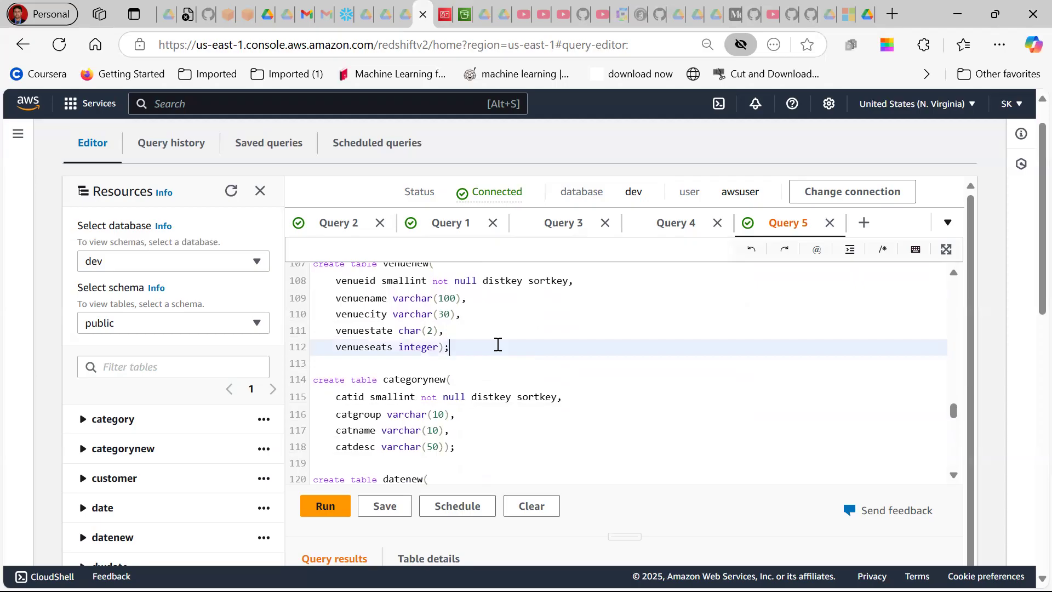
pyautogui.press('Return')
pyautogui.press('Return')
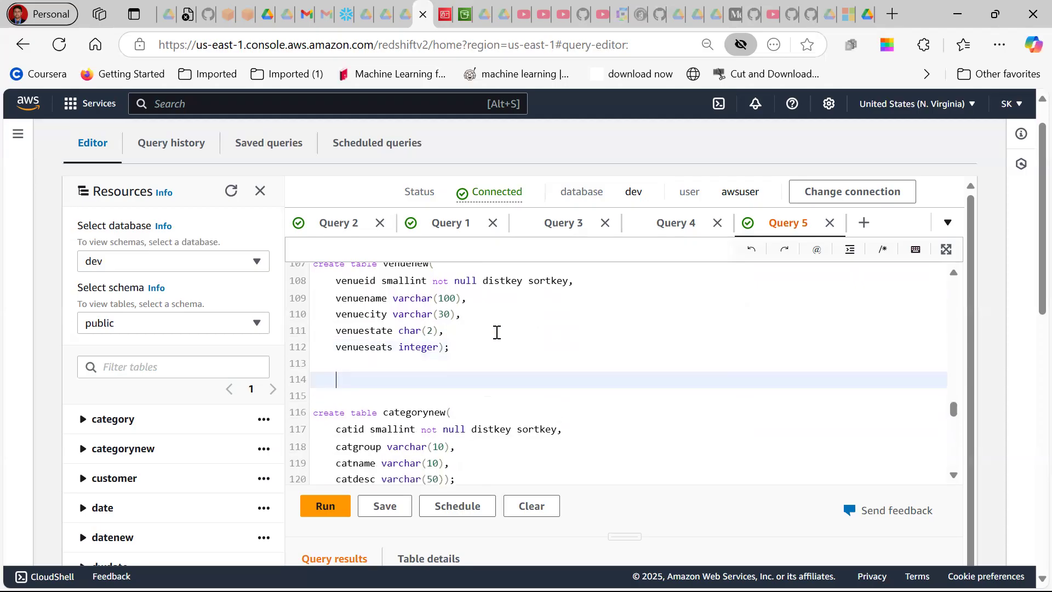
pyautogui.scroll(2, 490, 333)
pyautogui.doubleClick(404, 344)
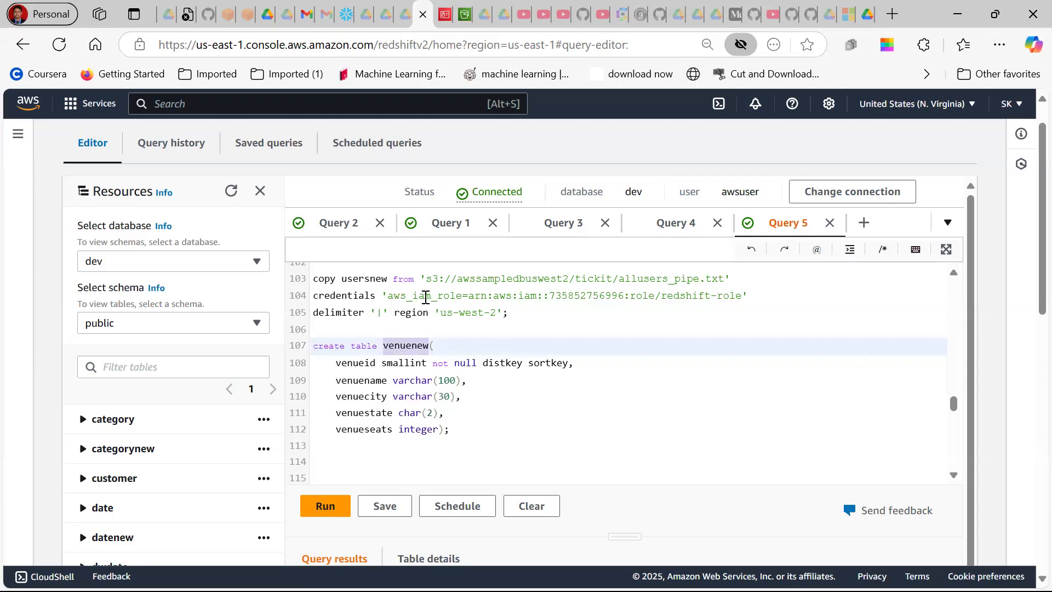
pyautogui.moveTo(425, 277); pyautogui.dragTo(309, 291)
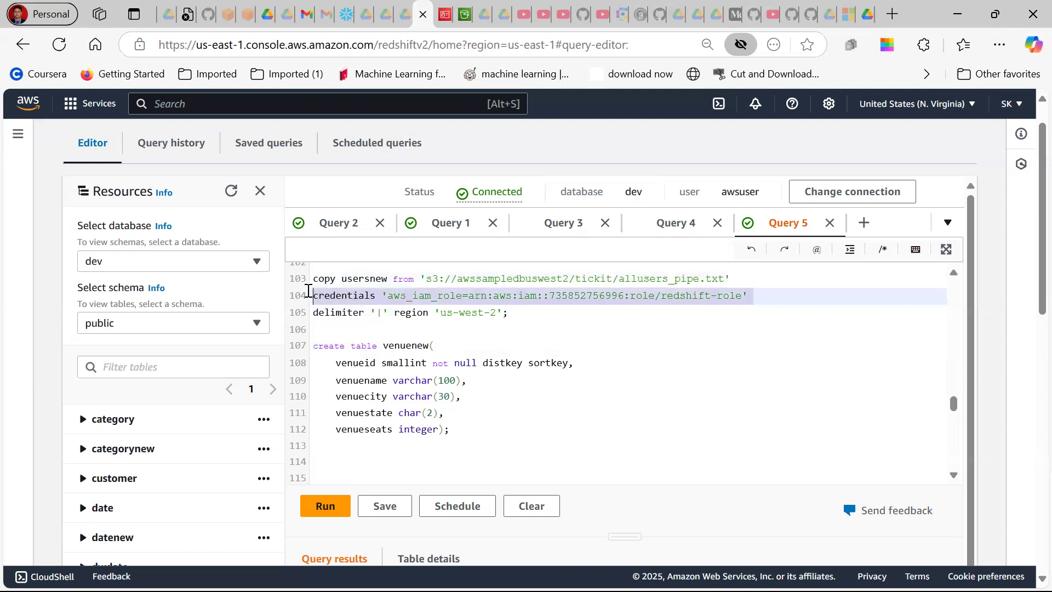
pyautogui.click(529, 312)
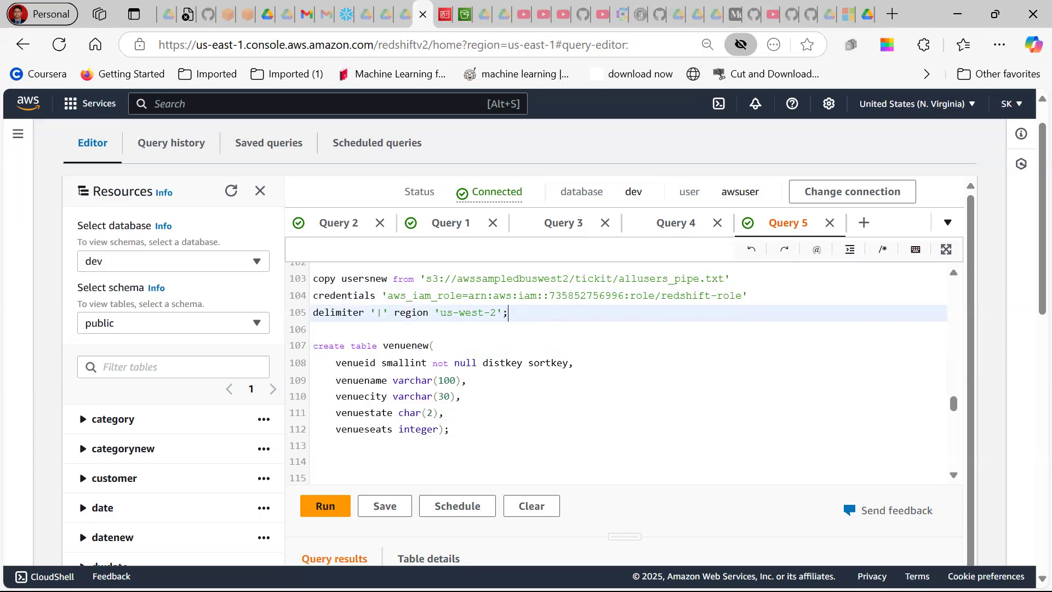
# Switch to Create-Tables-And-Load-Data-From-S3.sql in Notepad++ and locate the COPY venue statement on lines 82 to 84.
pyautogui.click(201, 572)
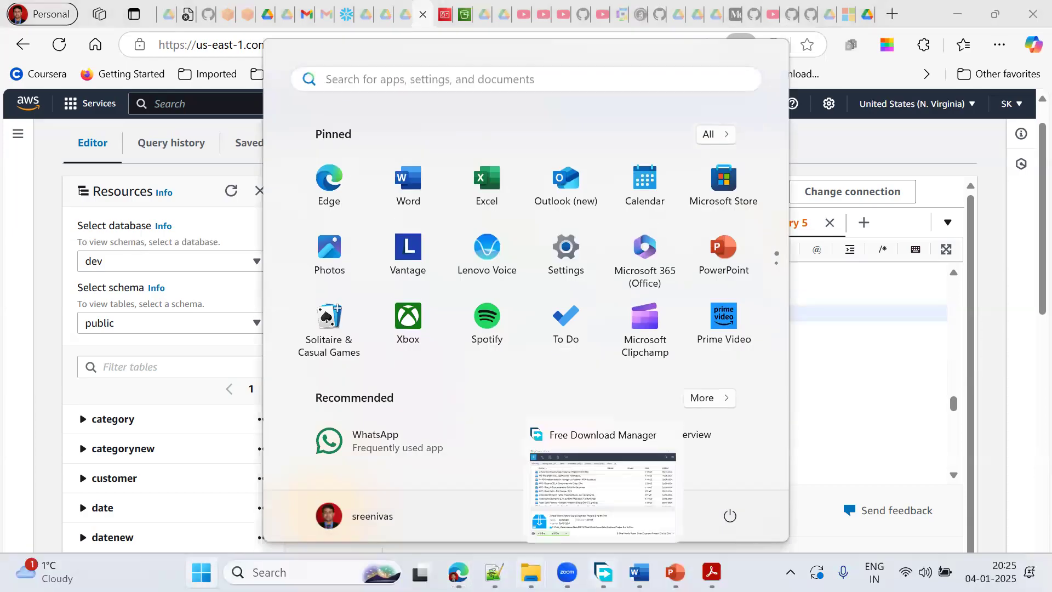
pyautogui.moveTo(494, 573)
pyautogui.click(494, 503)
pyautogui.scroll(-3, 474, 419)
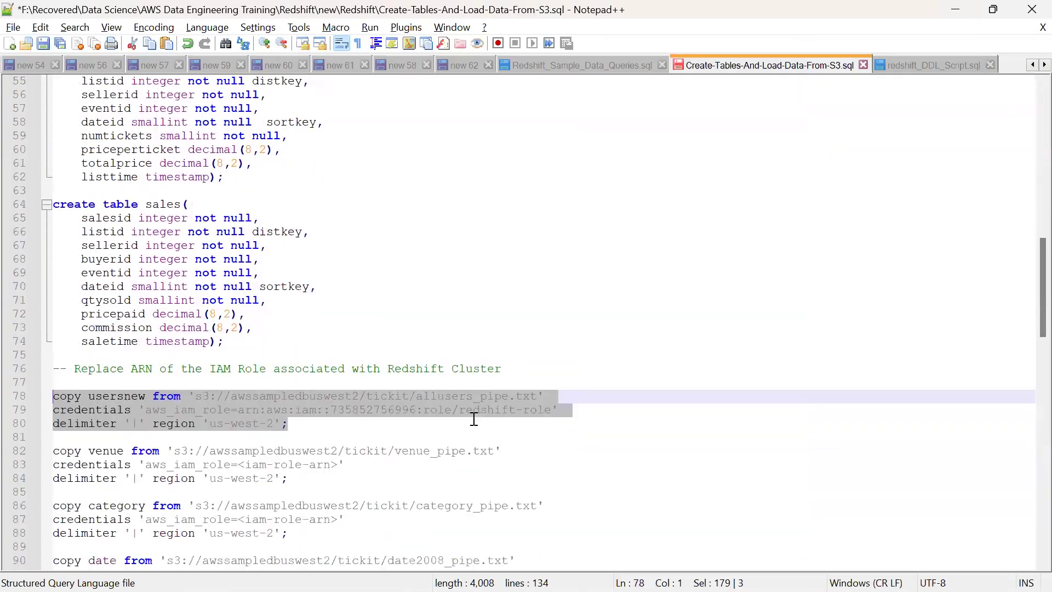
pyautogui.scroll(-1, 474, 419)
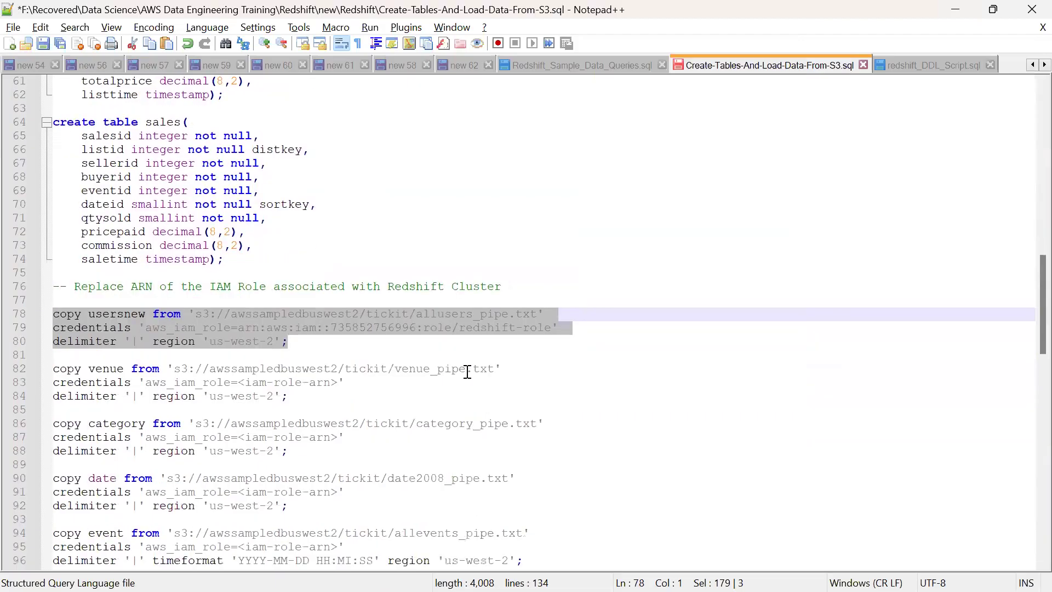
pyautogui.click(307, 391)
pyautogui.moveTo(308, 390); pyautogui.dragTo(25, 369)
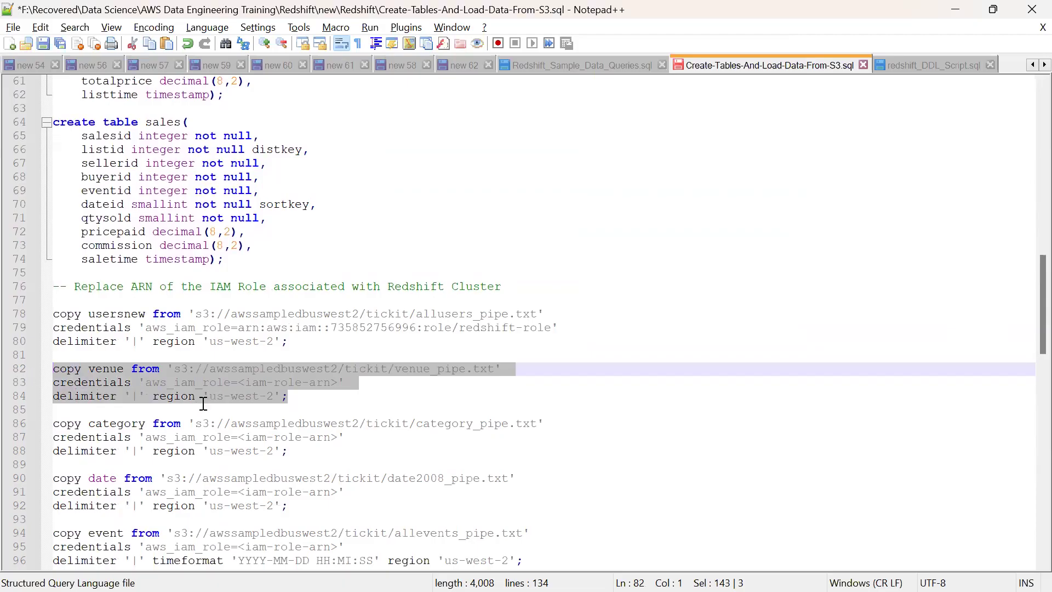
# In the COPY venue statement, replace <iam-role-arn> with the redshift-role ARN from the usersnew statement and rename the target table to venuenew.
pyautogui.click(142, 371)
pyautogui.click(139, 367)
pyautogui.moveTo(136, 369); pyautogui.dragTo(298, 396)
pyautogui.moveTo(568, 328)
pyautogui.mouseDown()
pyautogui.moveTo(230, 327)
pyautogui.moveTo(550, 327)
pyautogui.mouseUp()
pyautogui.hotkey('ctrl', 'c')
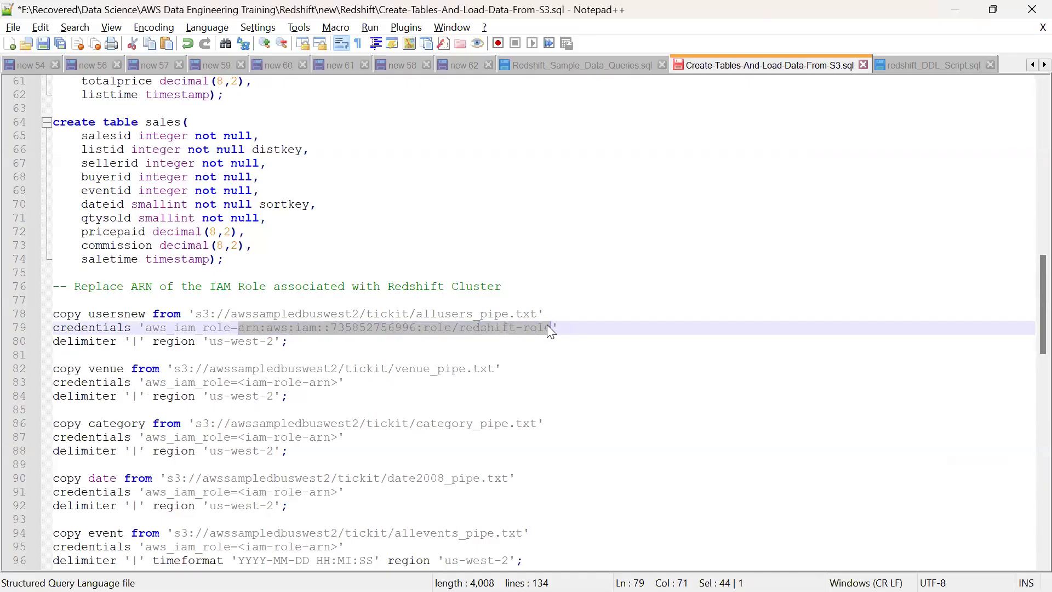
pyautogui.click(239, 382)
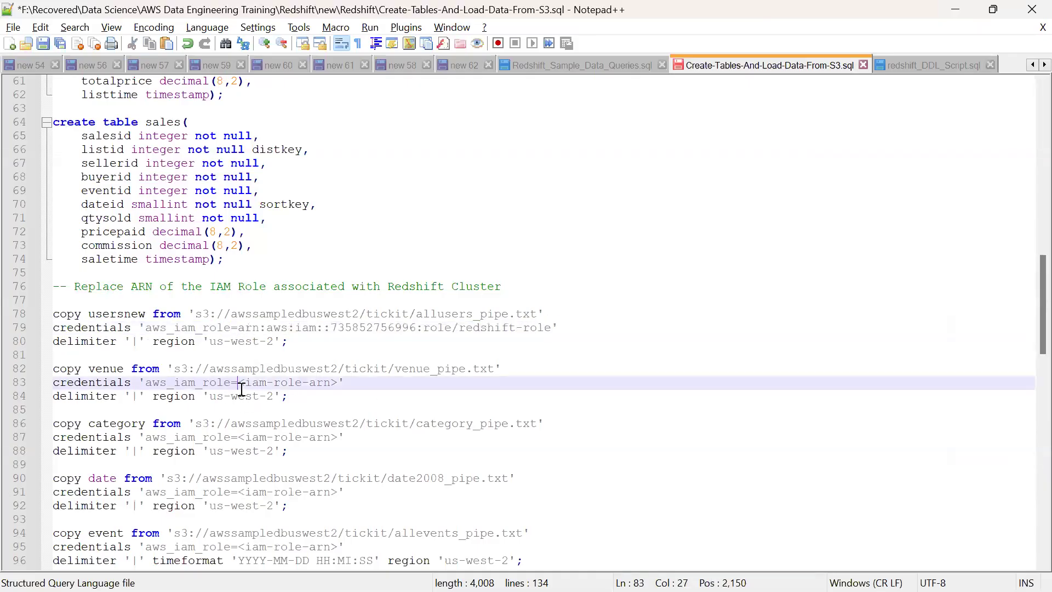
pyautogui.moveTo(239, 382); pyautogui.dragTo(336, 382)
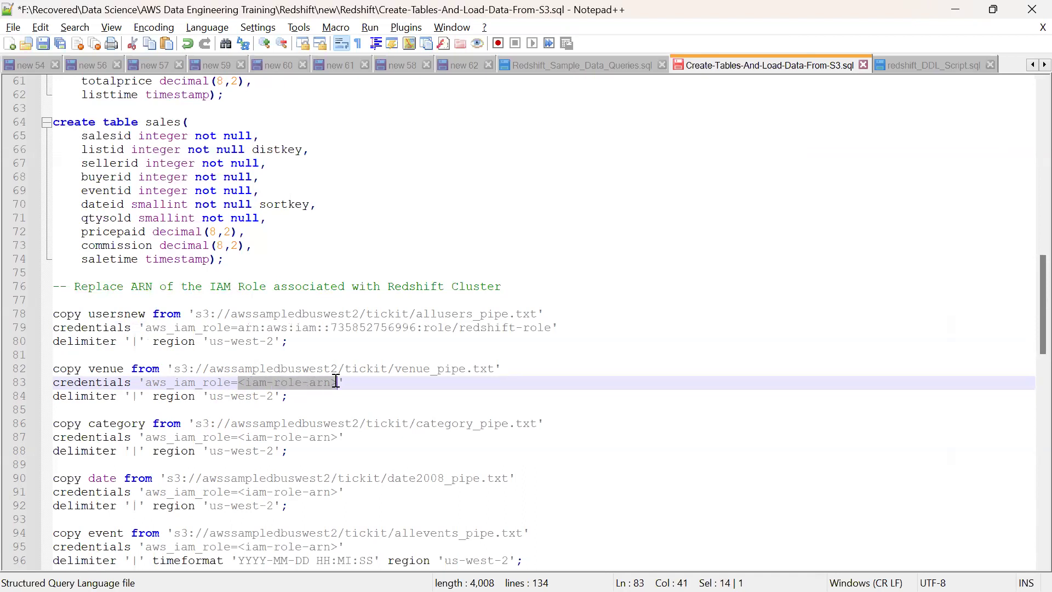
pyautogui.hotkey('ctrl', 'v')
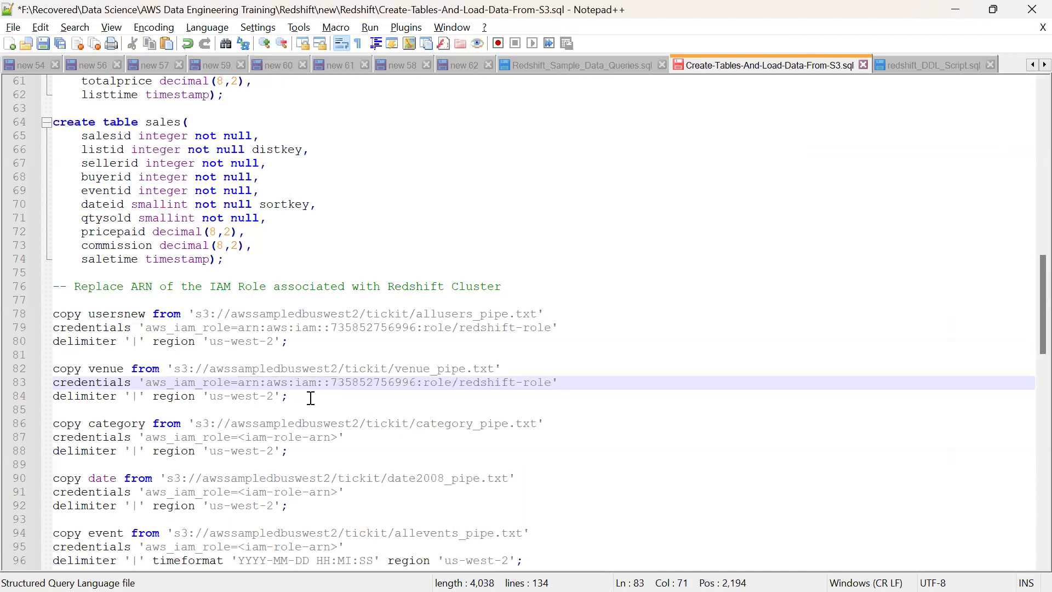
pyautogui.click(125, 370)
pyautogui.write('new')
# Copy the three-line COPY venuenew statement on lines 82 to 84 and save the SQL file.
pyautogui.moveTo(309, 395); pyautogui.dragTo(33, 377)
pyautogui.hotkey('ctrl', 'c')
pyautogui.hotkey('ctrl', 's')
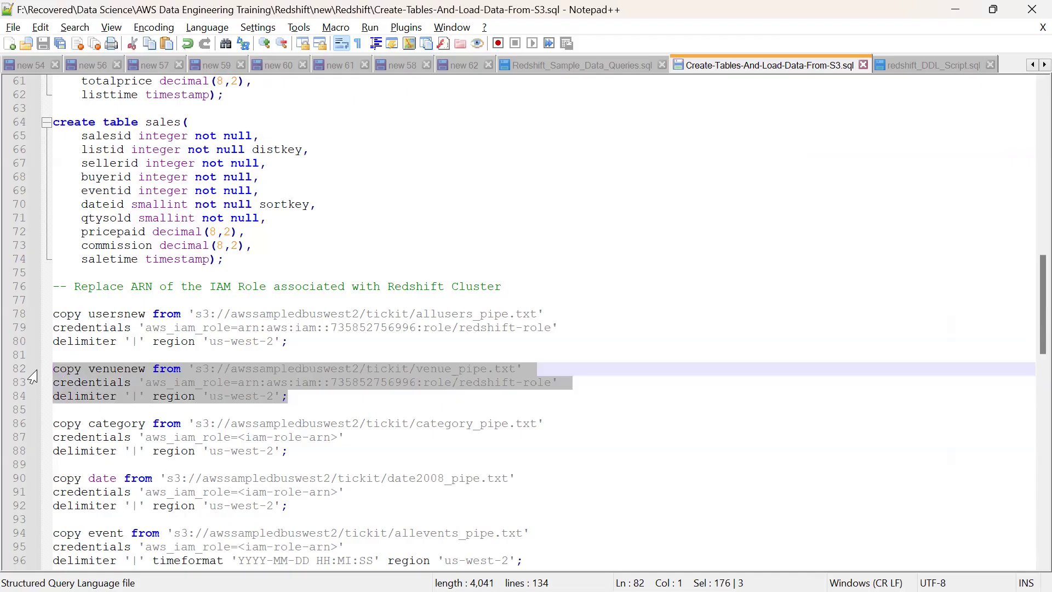
# Switch to the Redshift query editor and paste the COPY venuenew statement at line 114, replacing that line's indentation.
pyautogui.hotkey('alt', 'Tab')
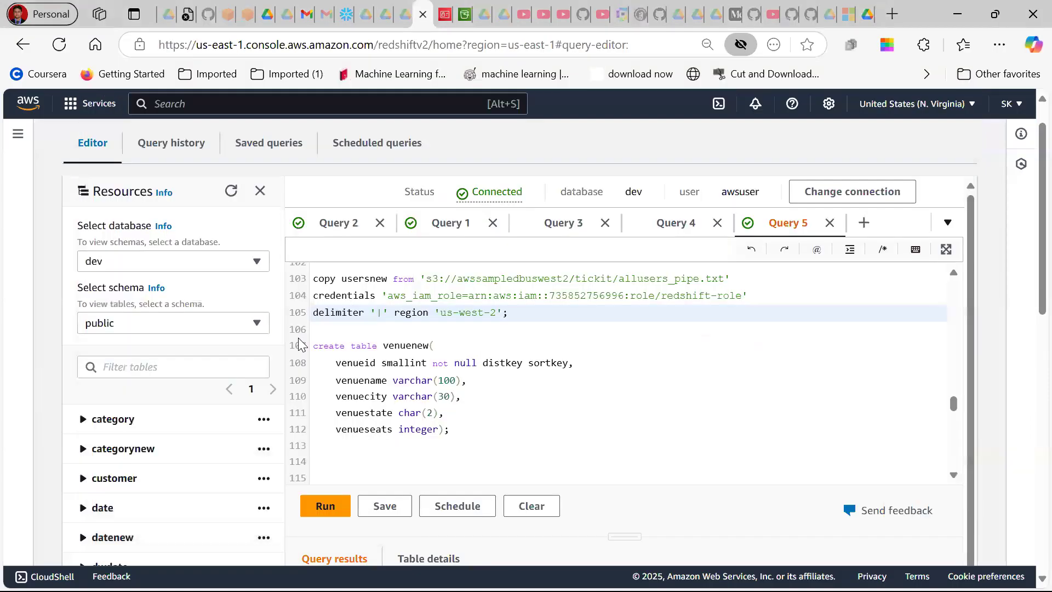
pyautogui.click(383, 458)
pyautogui.moveTo(367, 418); pyautogui.dragTo(307, 427)
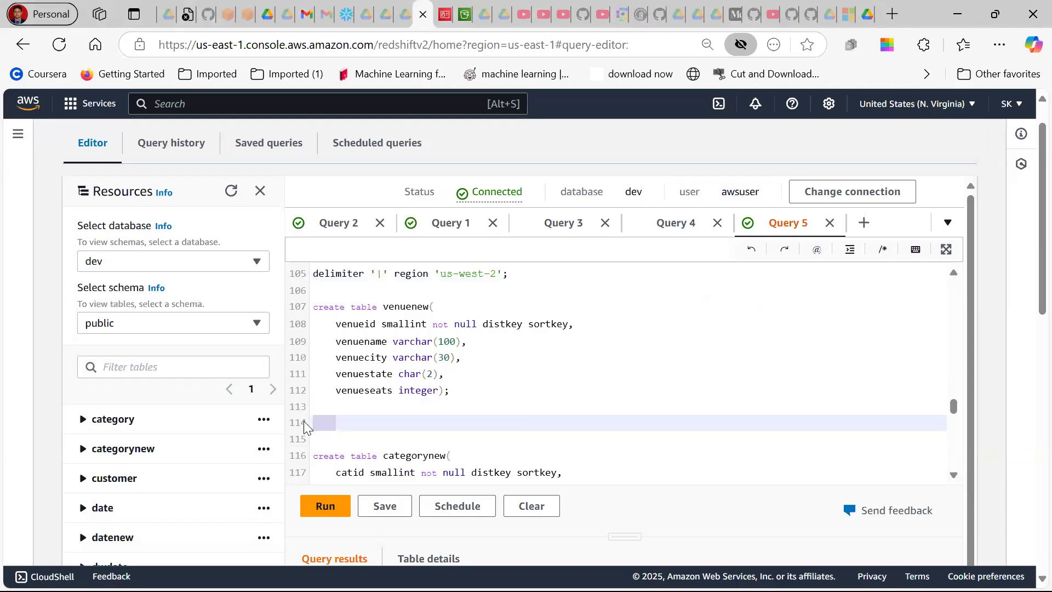
pyautogui.hotkey('ctrl', 'v')
# Run only the COPY venuenew statement on lines 114 to 116 to load venue_pipe.txt from S3.
pyautogui.moveTo(532, 440); pyautogui.dragTo(312, 404)
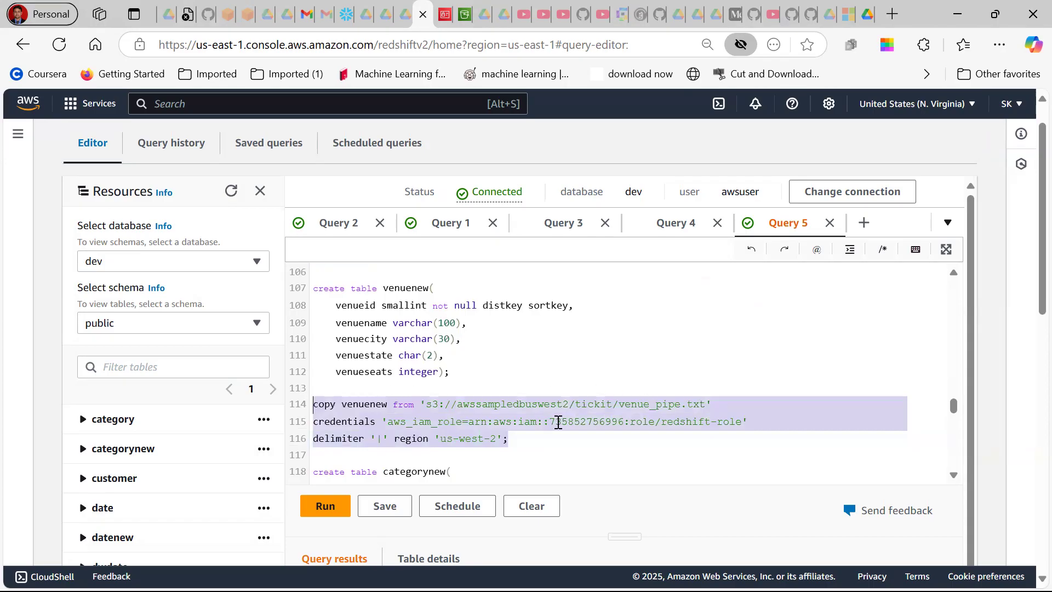
pyautogui.click(326, 506)
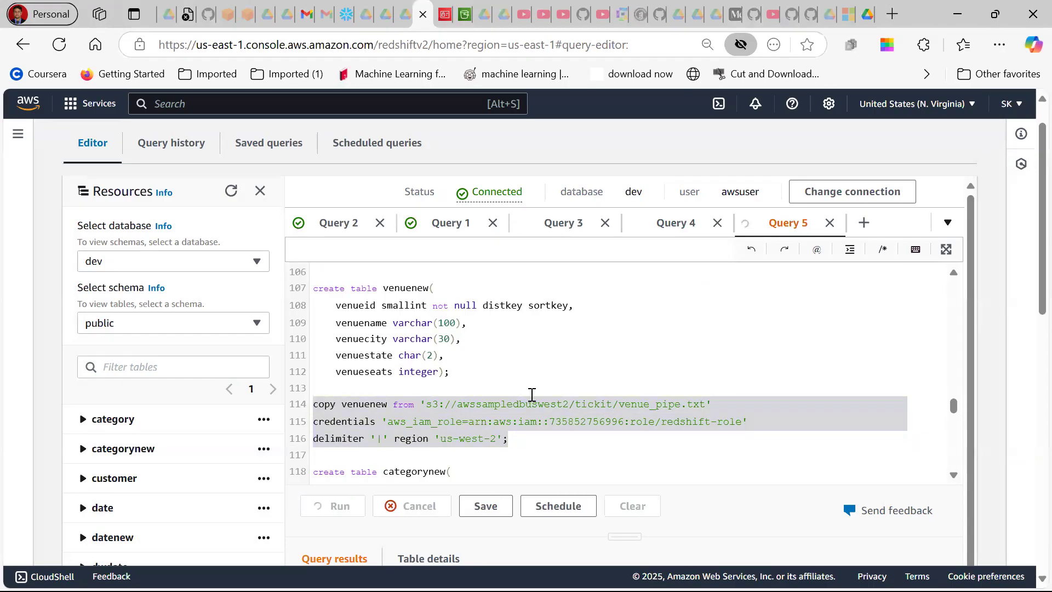
# Copy the select * from usersnew; query from line 101 to a new line 118 below the COPY venuenew statement.
pyautogui.scroll(2, 548, 395)
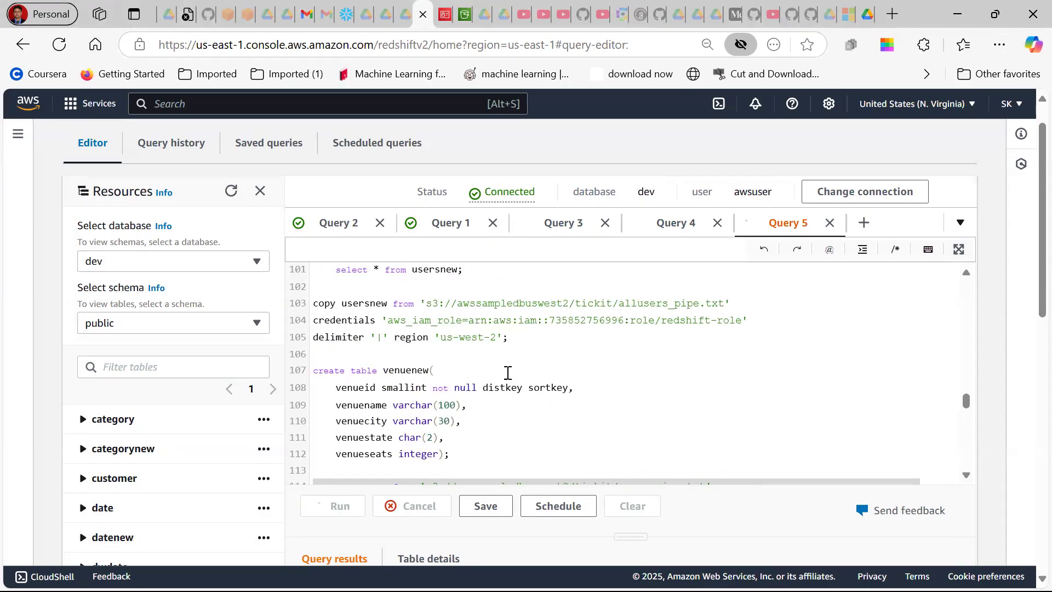
pyautogui.scroll(2, 505, 371)
pyautogui.click(353, 354)
pyautogui.click(337, 354)
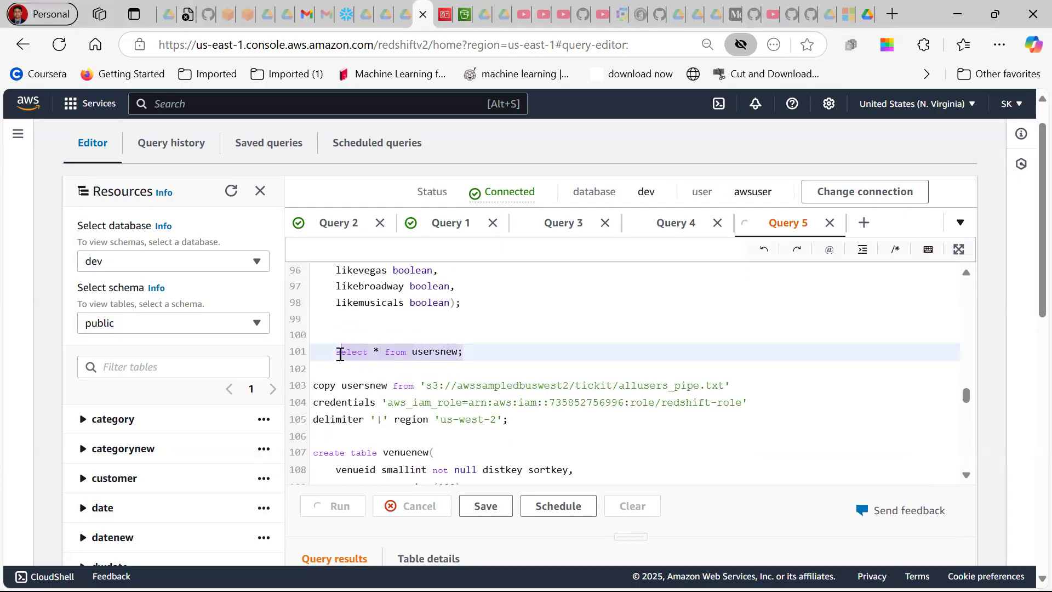
pyautogui.scroll(-2, 412, 389)
pyautogui.scroll(-2, 412, 390)
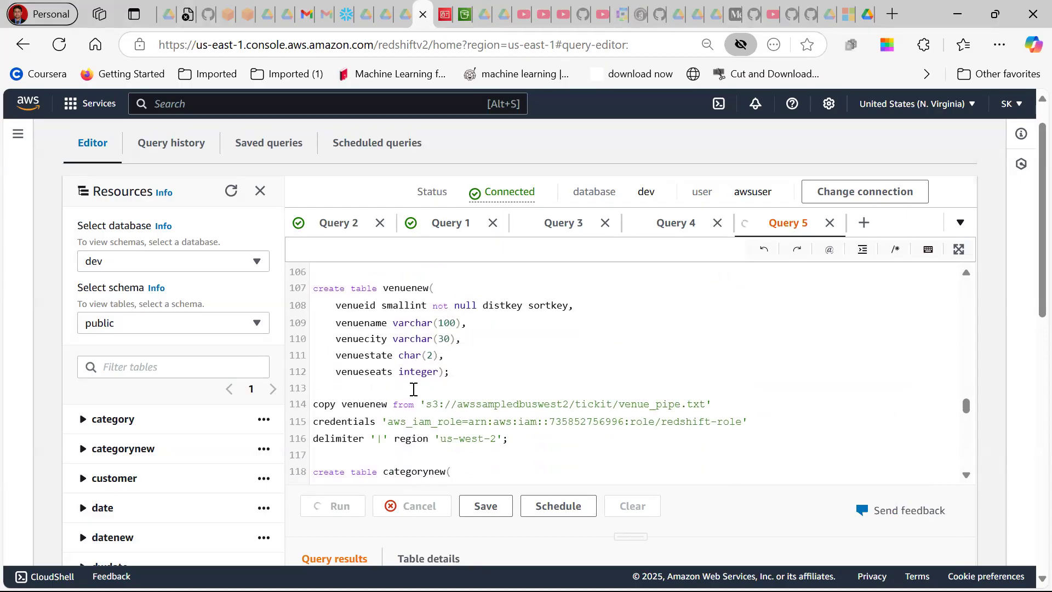
pyautogui.click(517, 436)
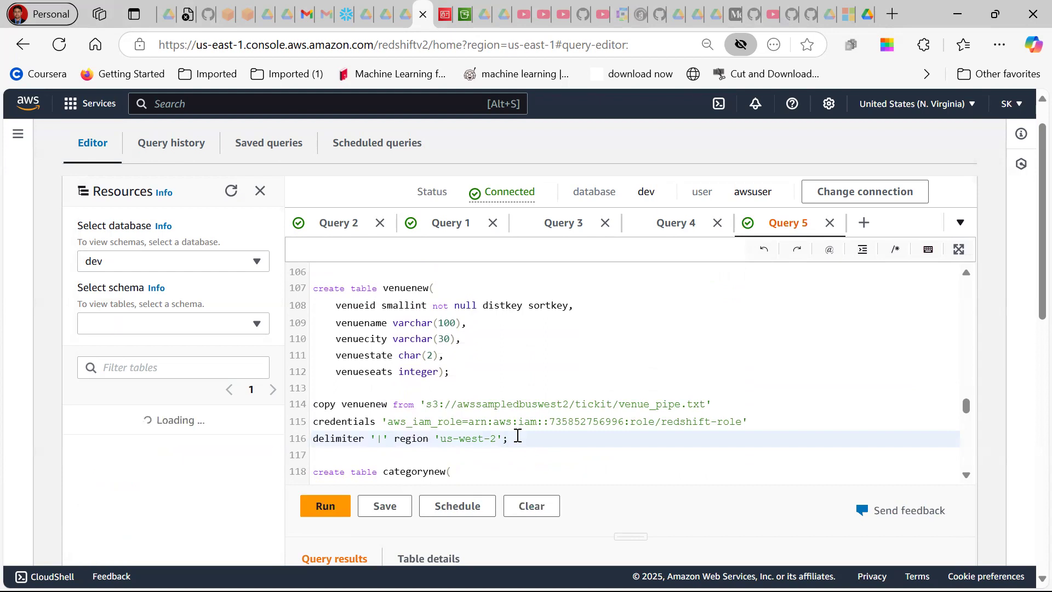
pyautogui.press('Return')
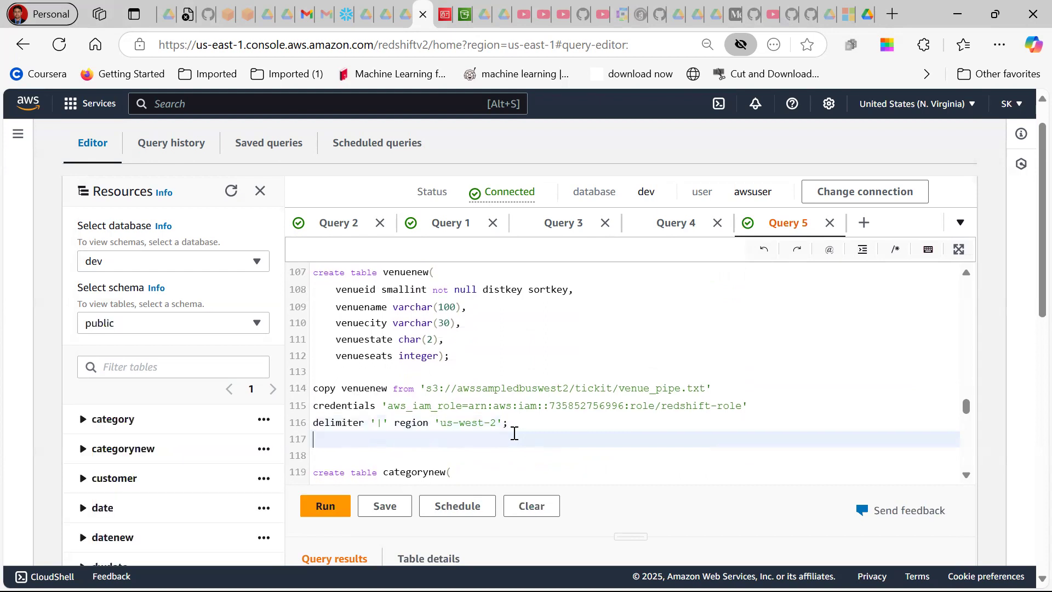
pyautogui.press('Return')
pyautogui.write('select * from usersnew;')
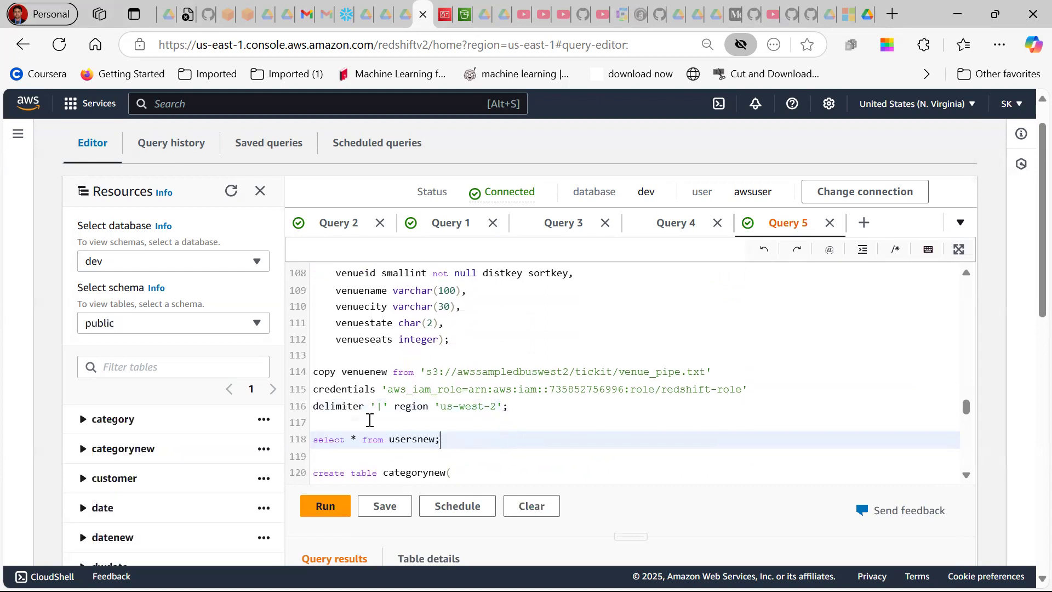
# Change the table name in the line 118 SELECT query to venuenew, reusing the name from the COPY statement.
pyautogui.doubleClick(357, 377)
pyautogui.hotkey('ctrl', 'c')
pyautogui.tripleClick(410, 436)
pyautogui.hotkey('ctrl', 'v')
pyautogui.hotkey('ctrl', 'z')
pyautogui.doubleClick(421, 426)
pyautogui.hotkey('ctrl', 'v')
# Run only the select * from venuenew; query on line 118 and view the returned rows.
pyautogui.moveTo(452, 422); pyautogui.dragTo(309, 422)
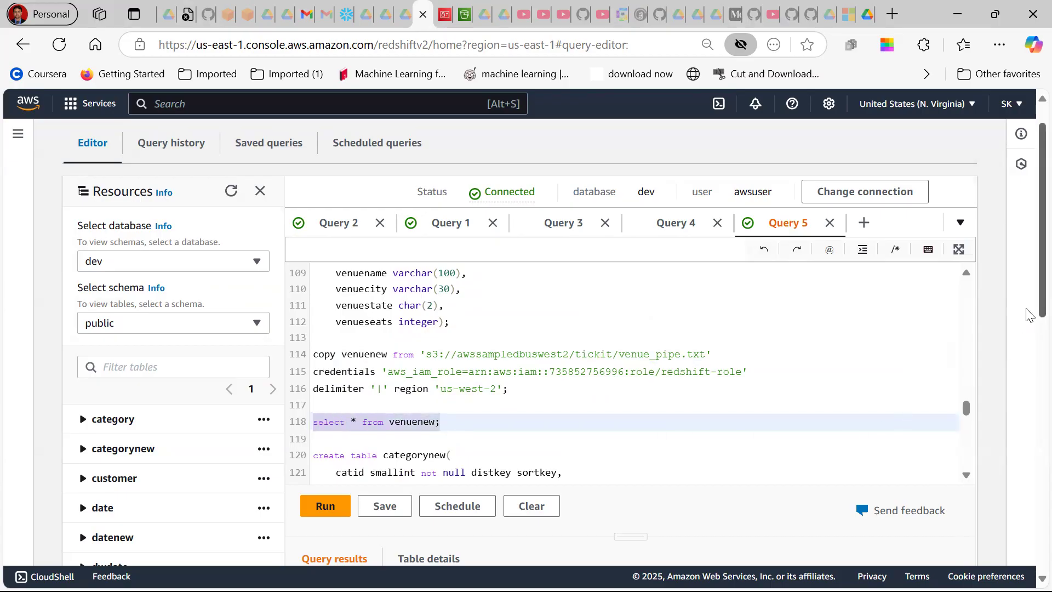
pyautogui.moveTo(1027, 312); pyautogui.dragTo(1022, 427)
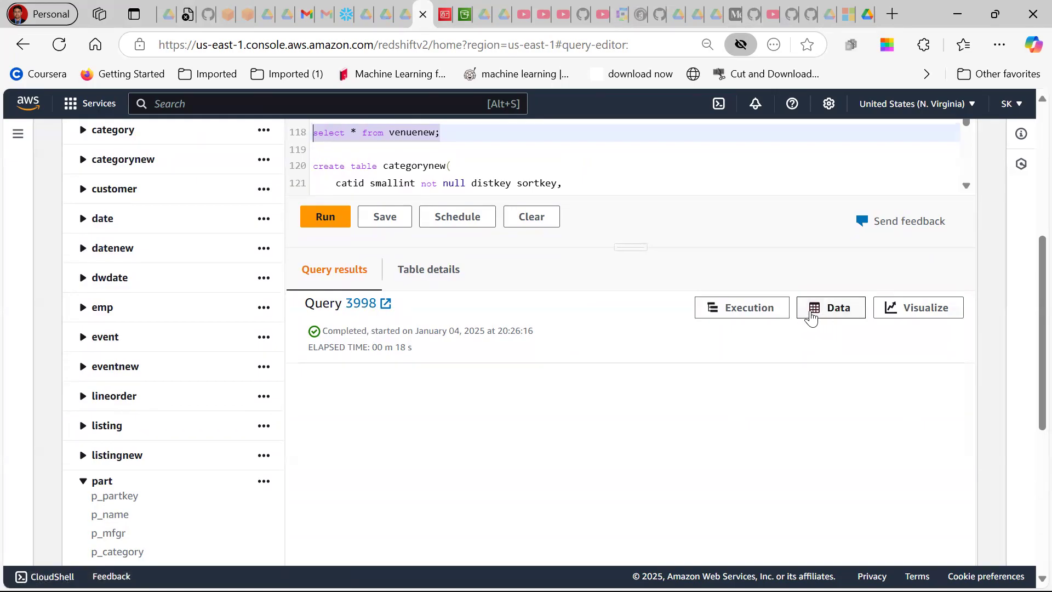
pyautogui.scroll(3, 778, 315)
pyautogui.click(329, 382)
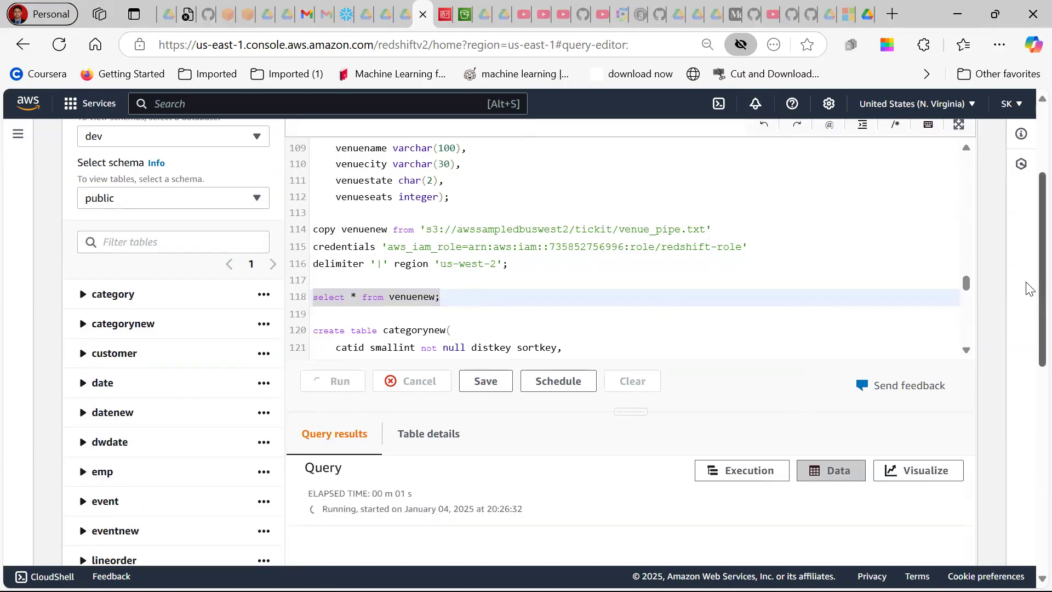
pyautogui.scroll(-3, 1028, 302)
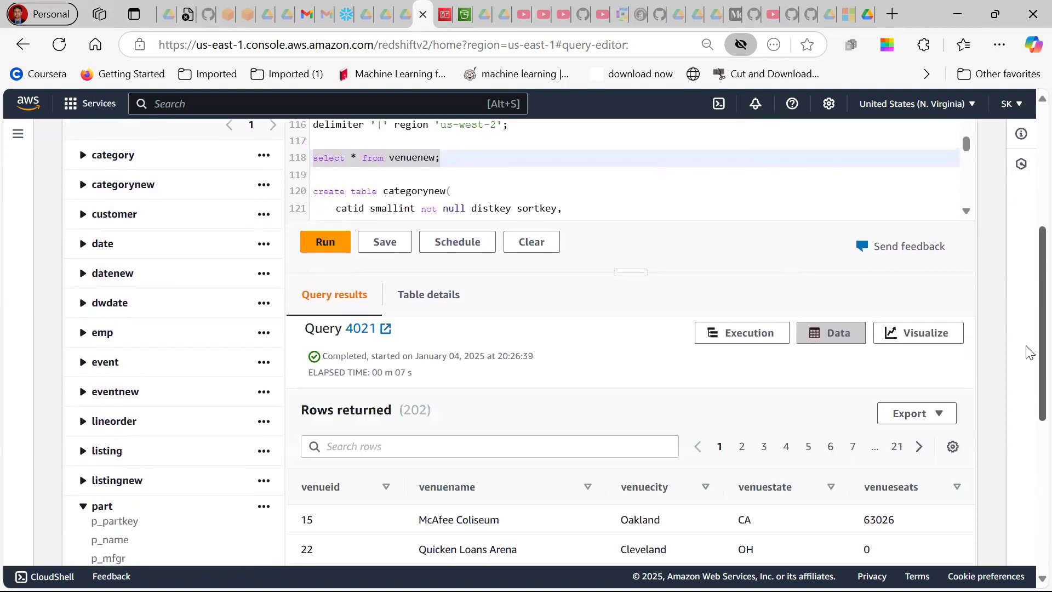
pyautogui.moveTo(1028, 352); pyautogui.dragTo(1026, 380)
# Show the export format options for the venuenew results and visualize the results as a chart.
pyautogui.click(940, 340)
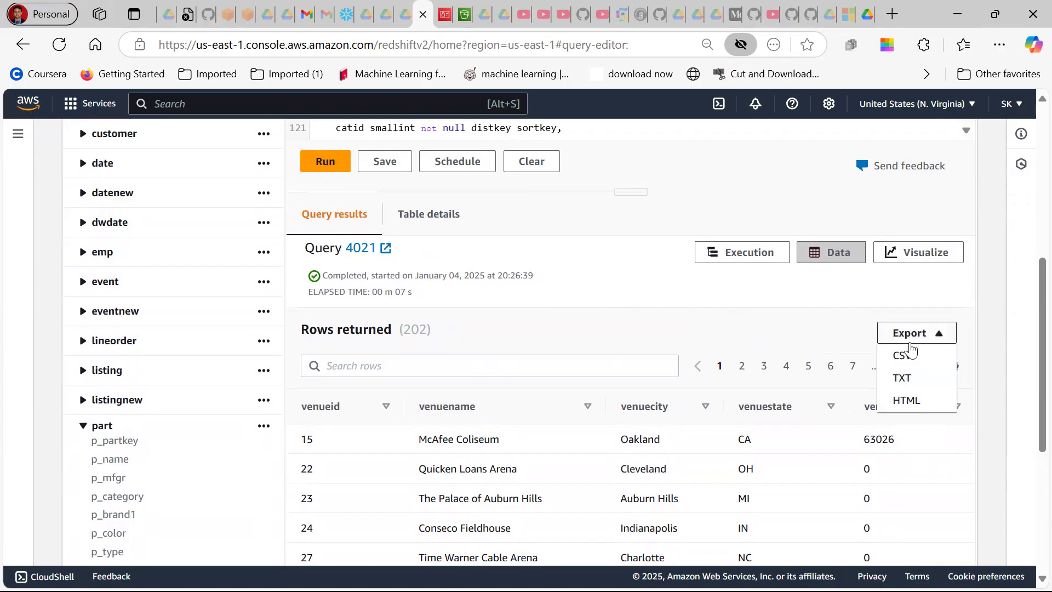
pyautogui.click(933, 252)
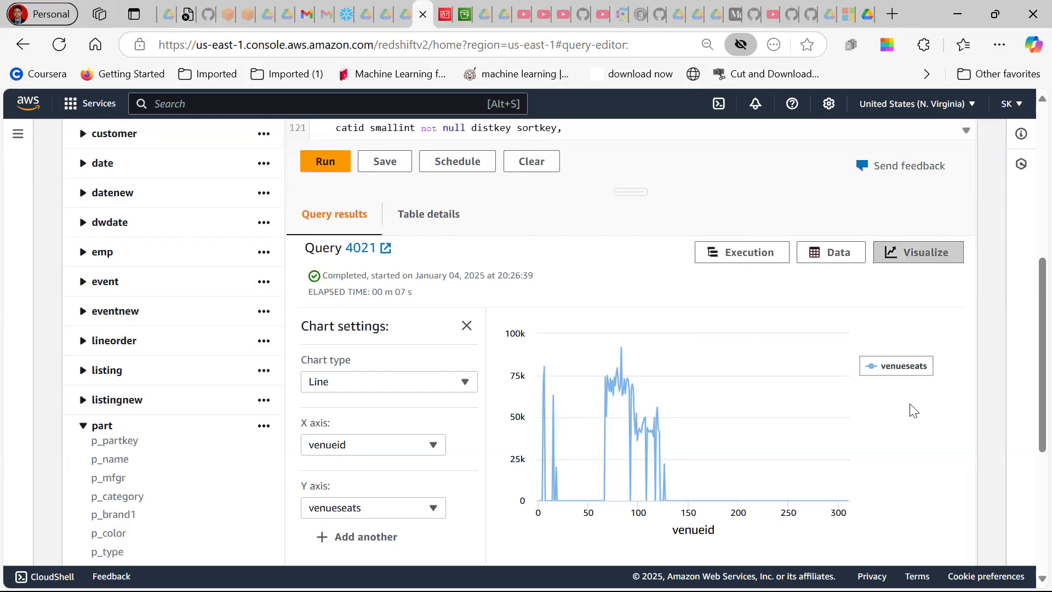
pyautogui.scroll(-3, 883, 434)
pyautogui.scroll(8, 887, 434)
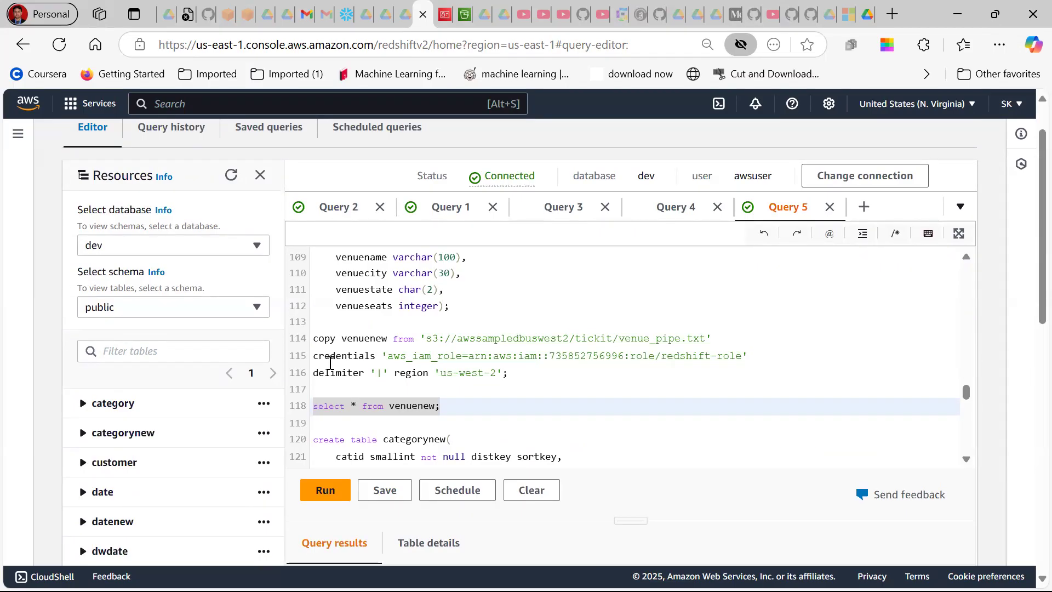
# Switch to the IAM console and start a new role with AWS service as trusted entity and S3 as its use case.
pyautogui.click(447, 18)
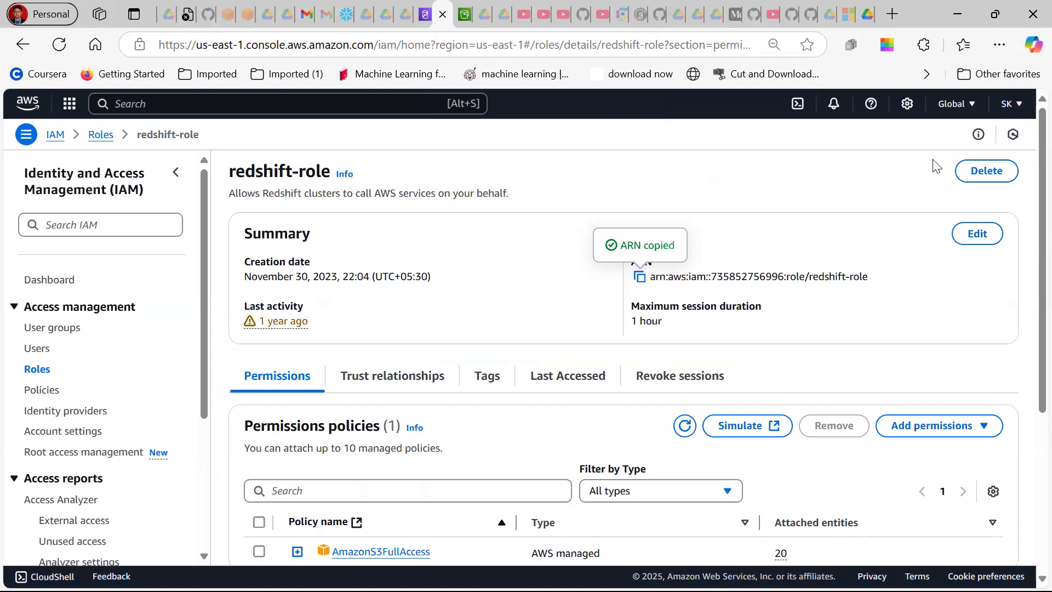
pyautogui.click(48, 370)
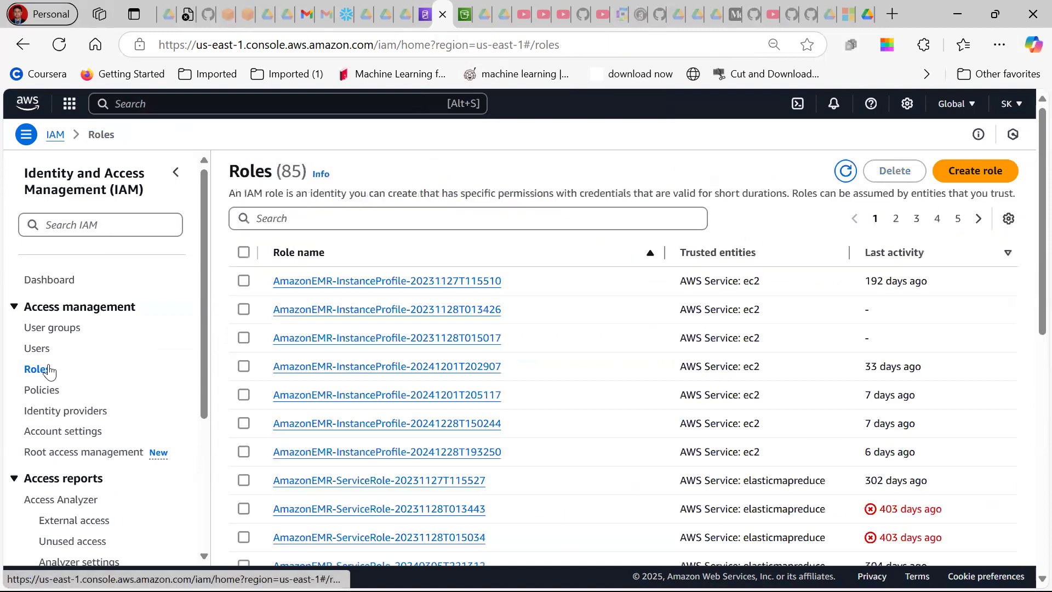
pyautogui.click(969, 172)
pyautogui.scroll(-2, 422, 359)
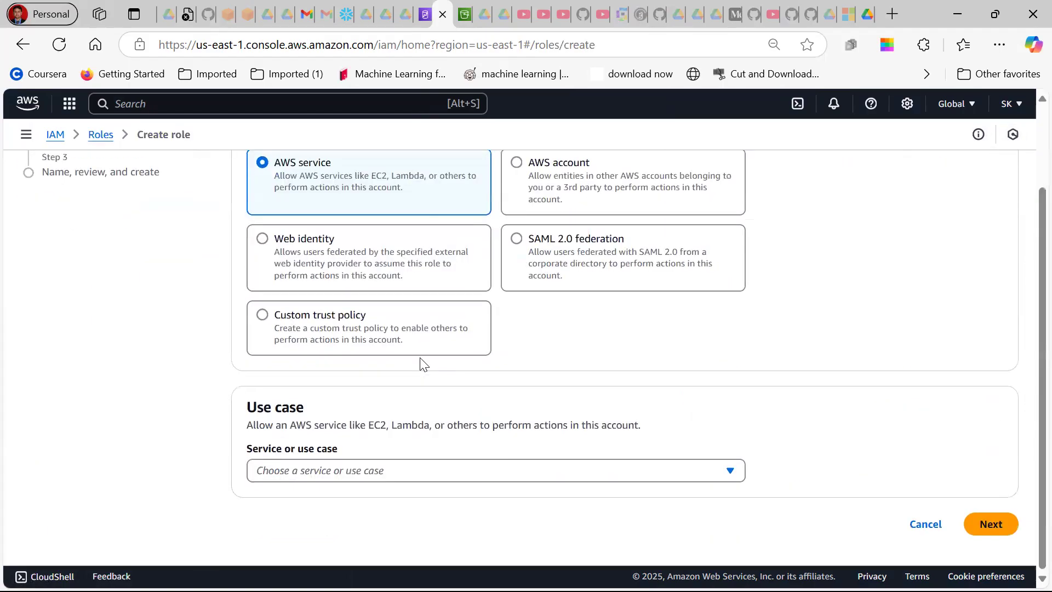
pyautogui.click(381, 468)
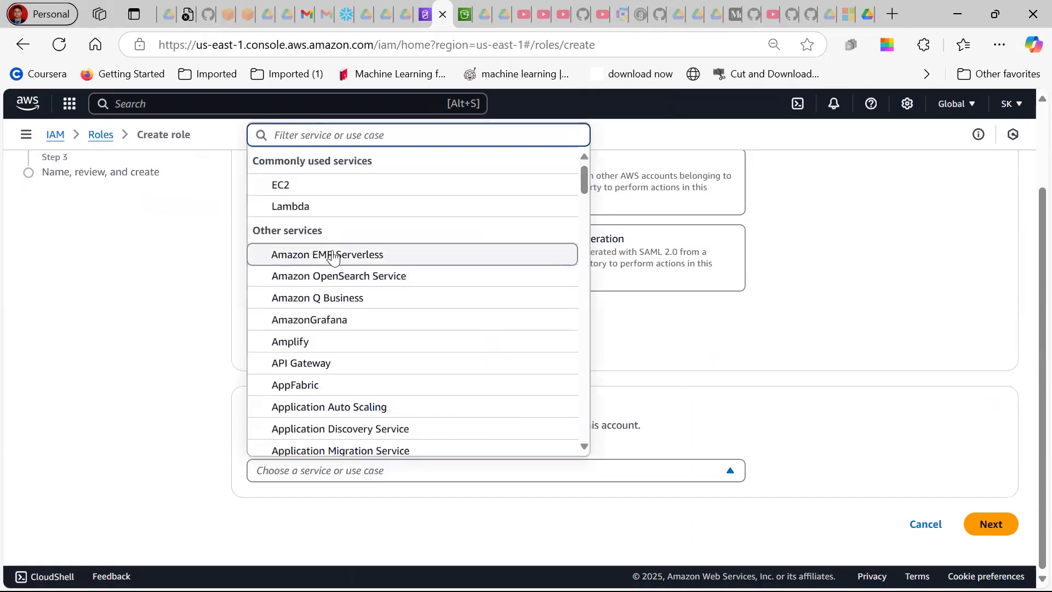
pyautogui.write('s3')
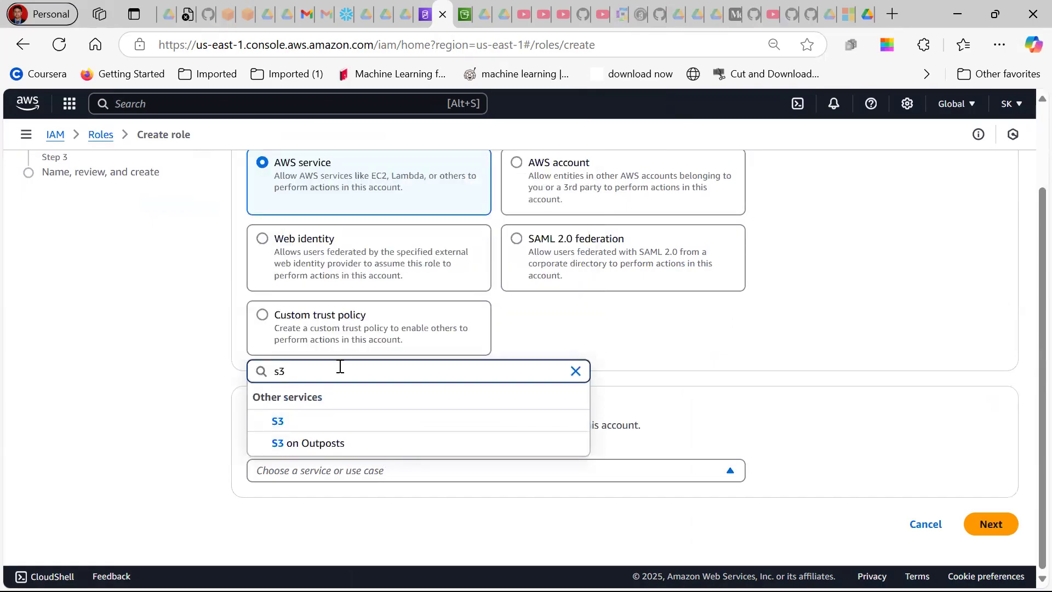
pyautogui.click(278, 422)
pyautogui.scroll(-2, 907, 458)
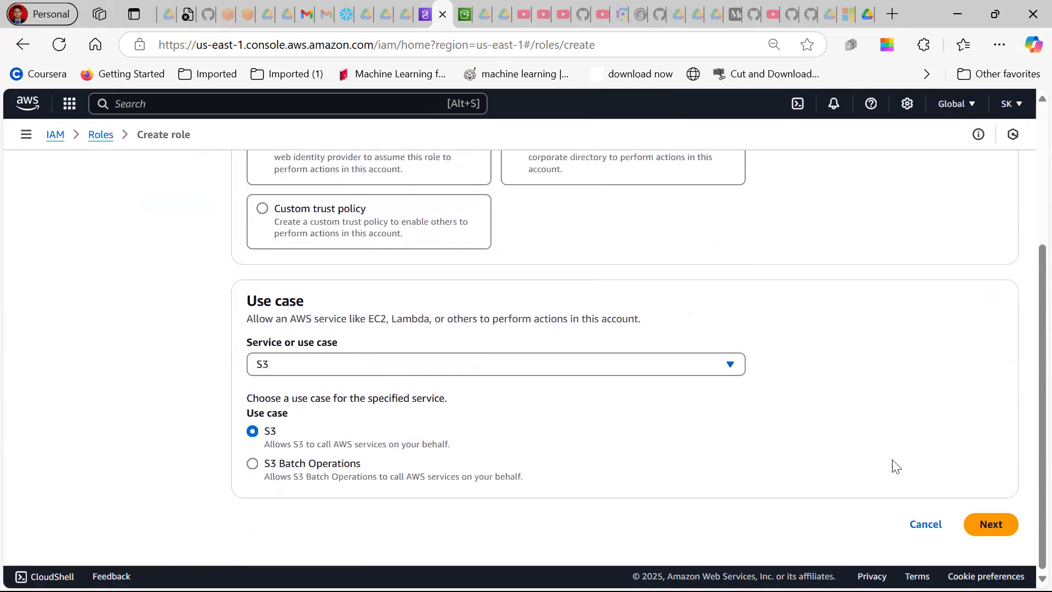
pyautogui.click(997, 523)
# Filter the permissions policies by s3, select AmazonS3FullAccess for the new role, and continue to the naming stage.
pyautogui.click(397, 296)
pyautogui.write('s')
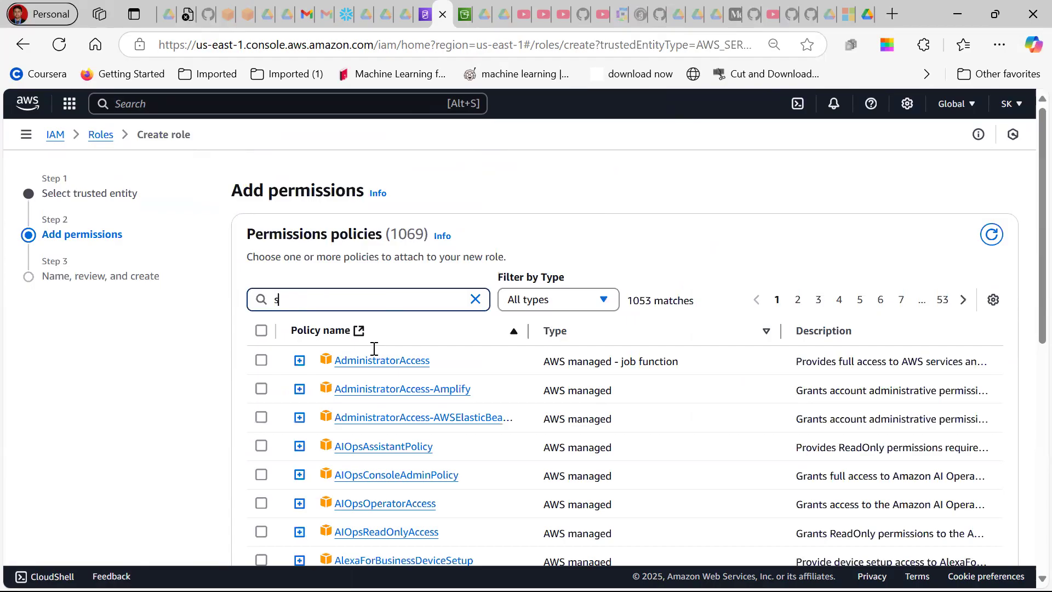
pyautogui.write('3')
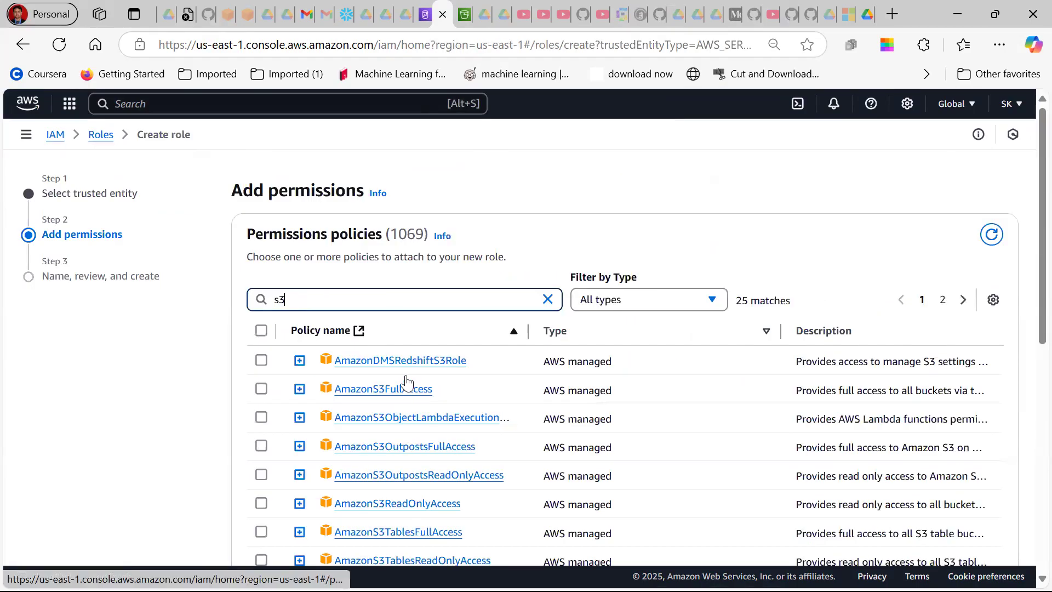
pyautogui.click(262, 390)
pyautogui.scroll(-6, 893, 329)
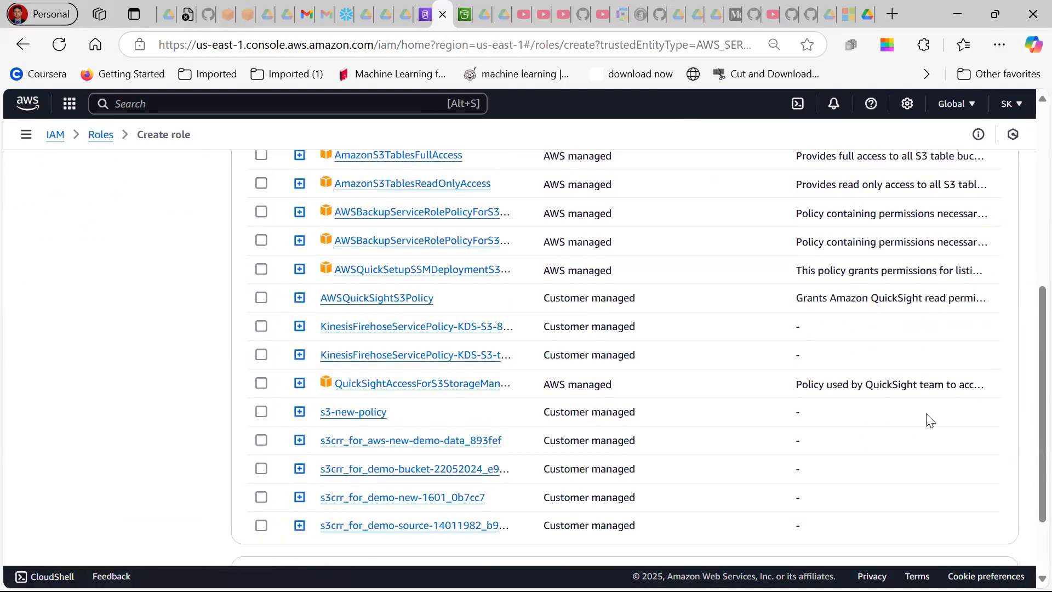
pyautogui.scroll(-2, 930, 420)
pyautogui.click(992, 524)
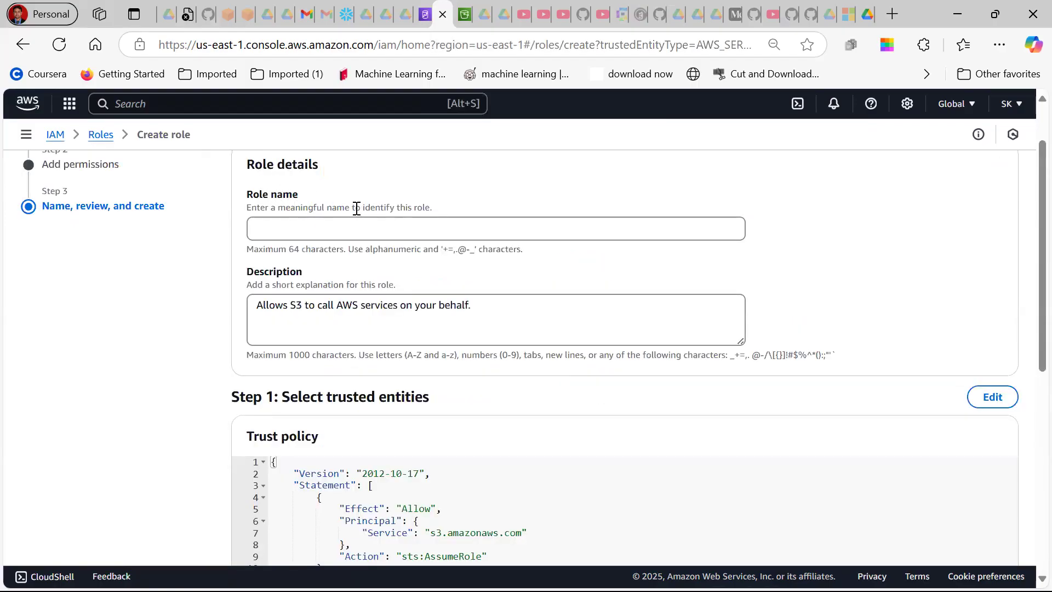
# Name the new role redshift-role-s3.
pyautogui.moveTo(267, 210); pyautogui.dragTo(269, 212)
pyautogui.click(274, 240)
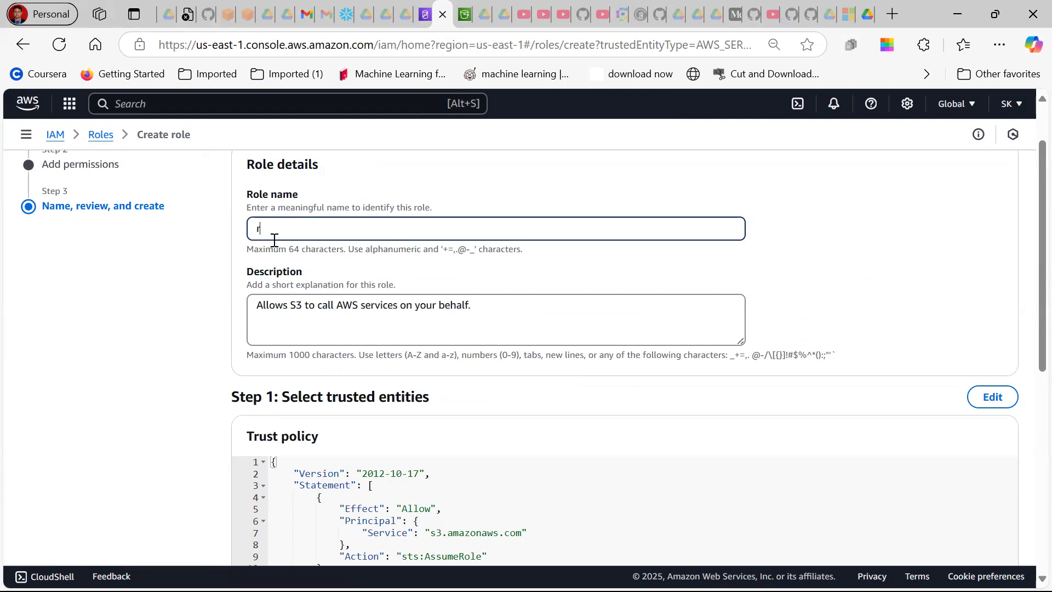
pyautogui.write('redshift-role-new')
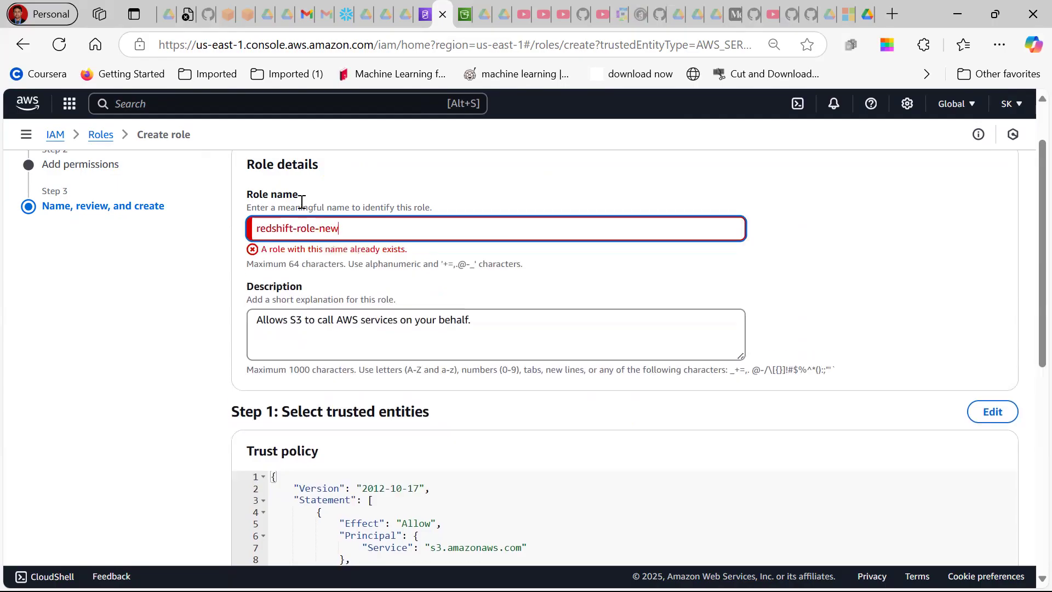
pyautogui.press('BackSpace')
pyautogui.press('BackSpace')
pyautogui.press('BackSpace')
pyautogui.write('s3')
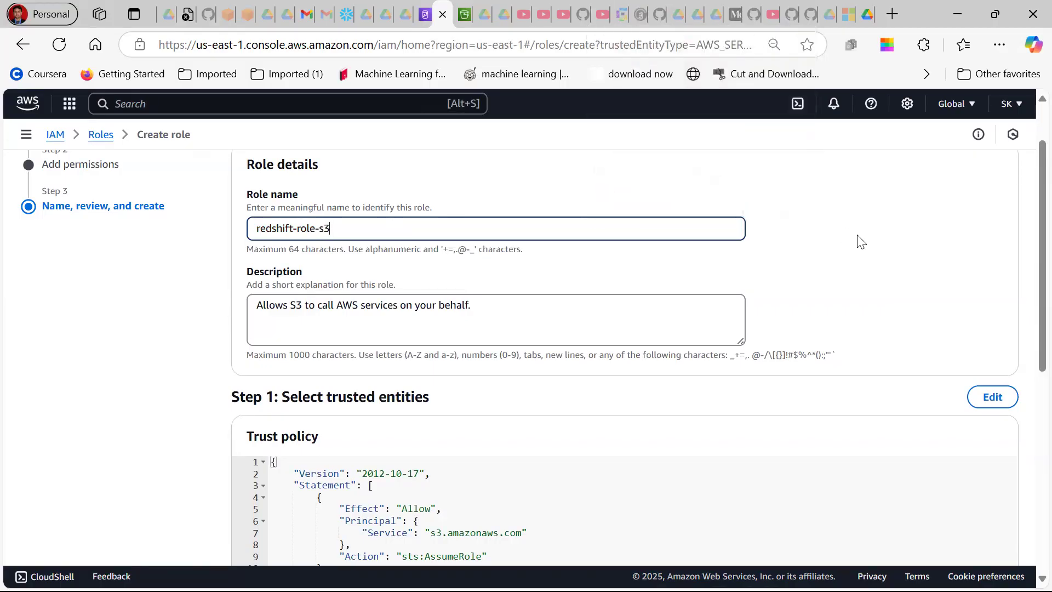
# Review the role's settings, copy its name redshift-role-s3, and create the role.
pyautogui.scroll(-3, 939, 273)
pyautogui.scroll(-4, 940, 272)
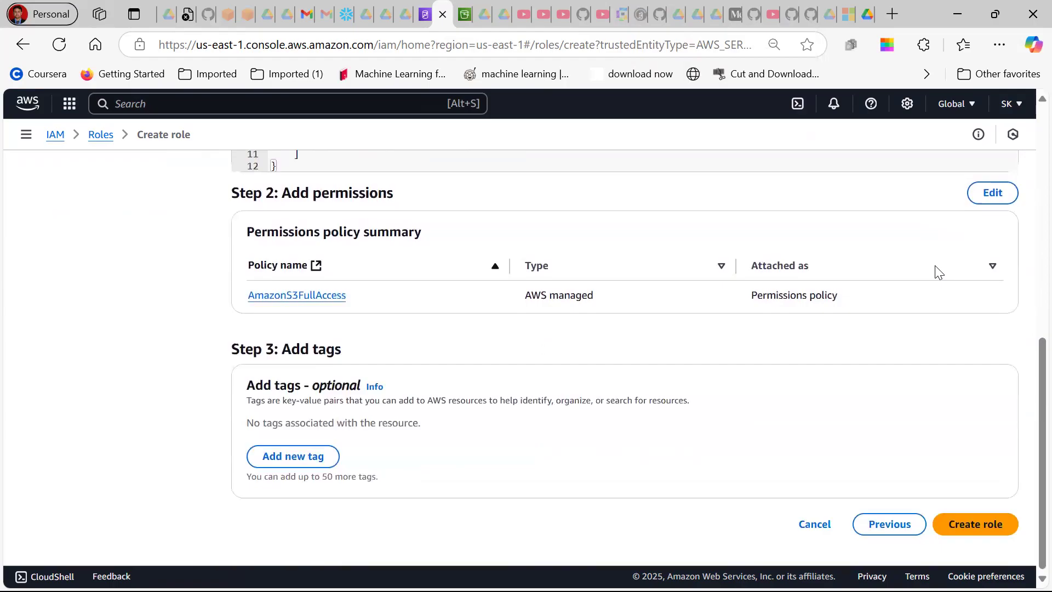
pyautogui.scroll(8, 729, 348)
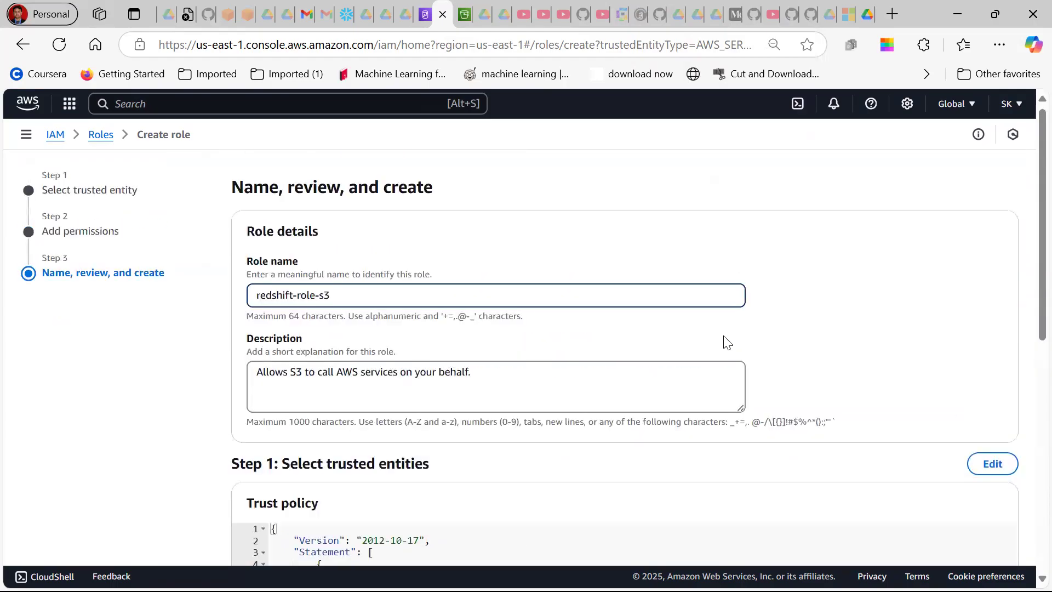
pyautogui.moveTo(345, 304); pyautogui.dragTo(258, 300)
pyautogui.hotkey('ctrl', 'c')
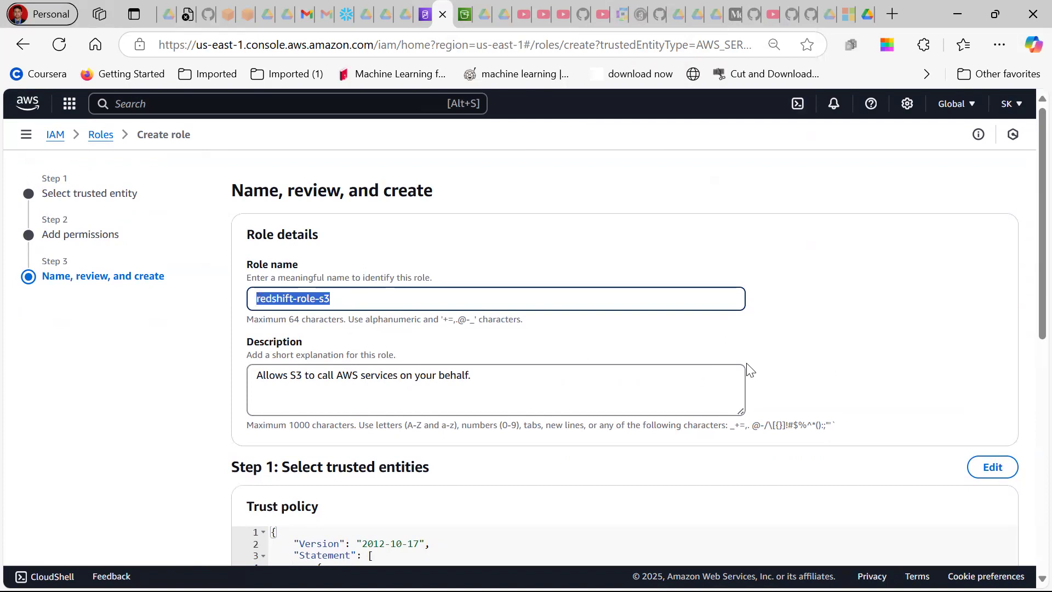
pyautogui.scroll(-9, 932, 371)
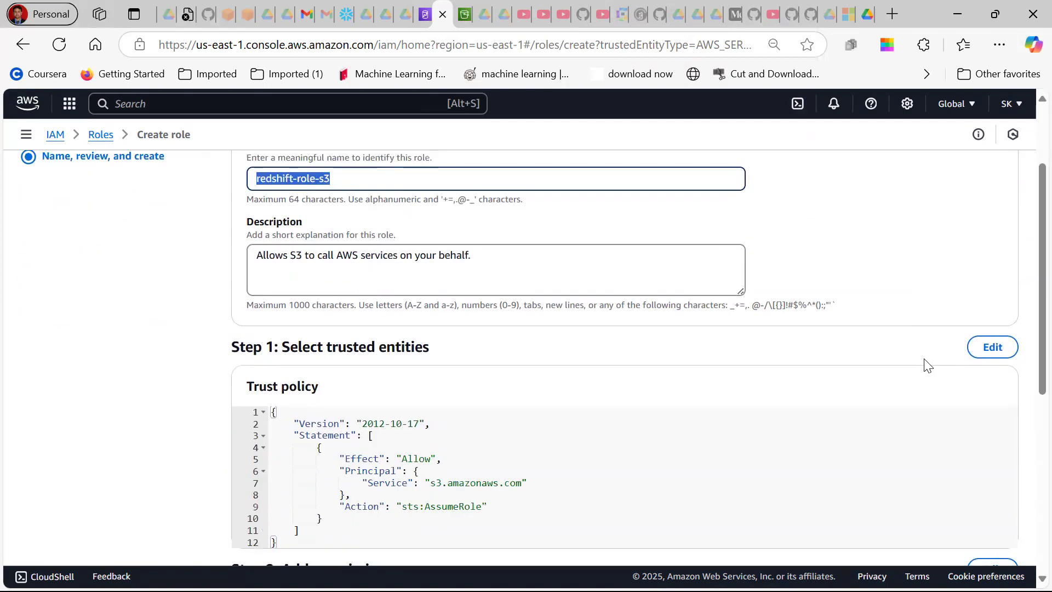
pyautogui.click(956, 524)
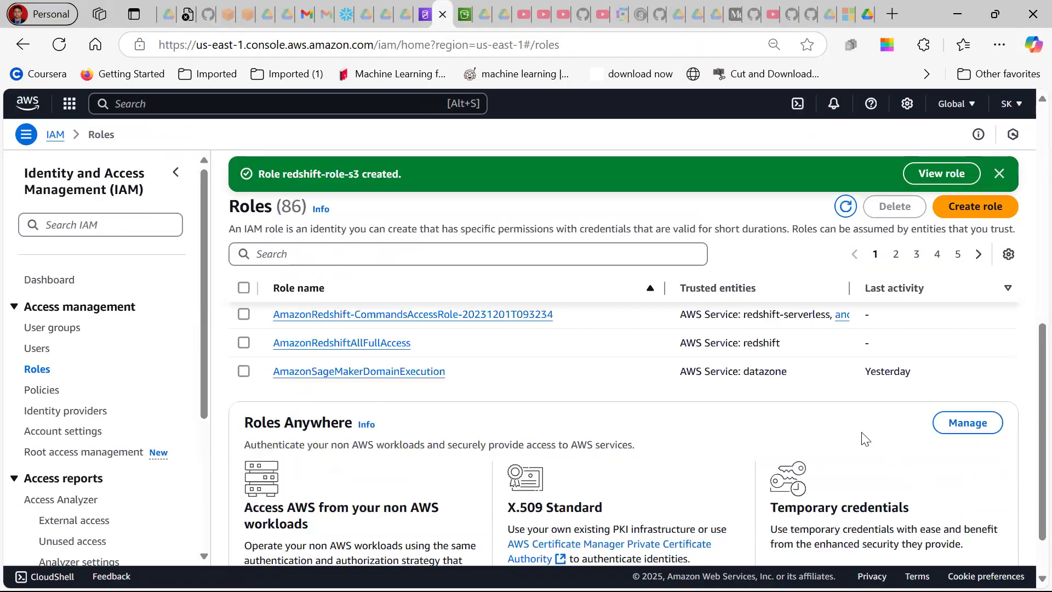
# Find the redshift-role-s3 role by name, copy its ARN, and switch back to the Redshift query editor.
pyautogui.click(274, 263)
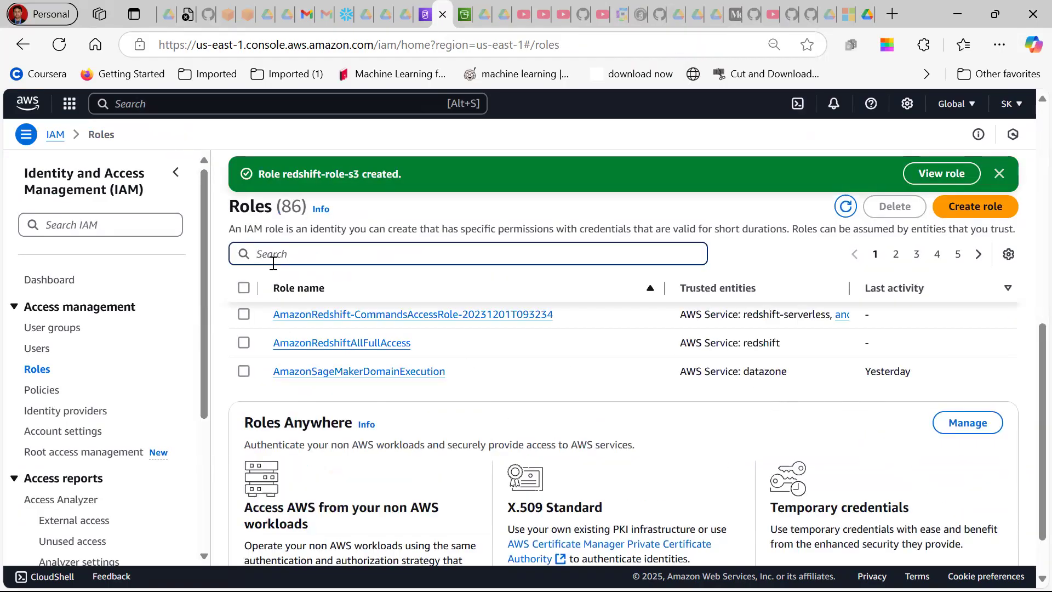
pyautogui.hotkey('ctrl', 'v')
pyautogui.click(282, 318)
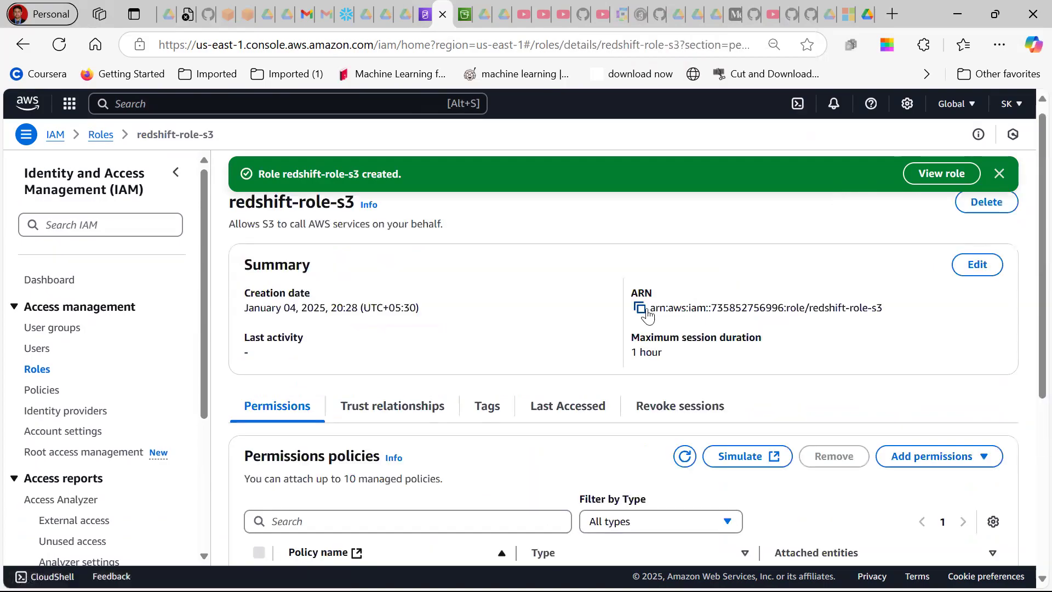
pyautogui.click(639, 307)
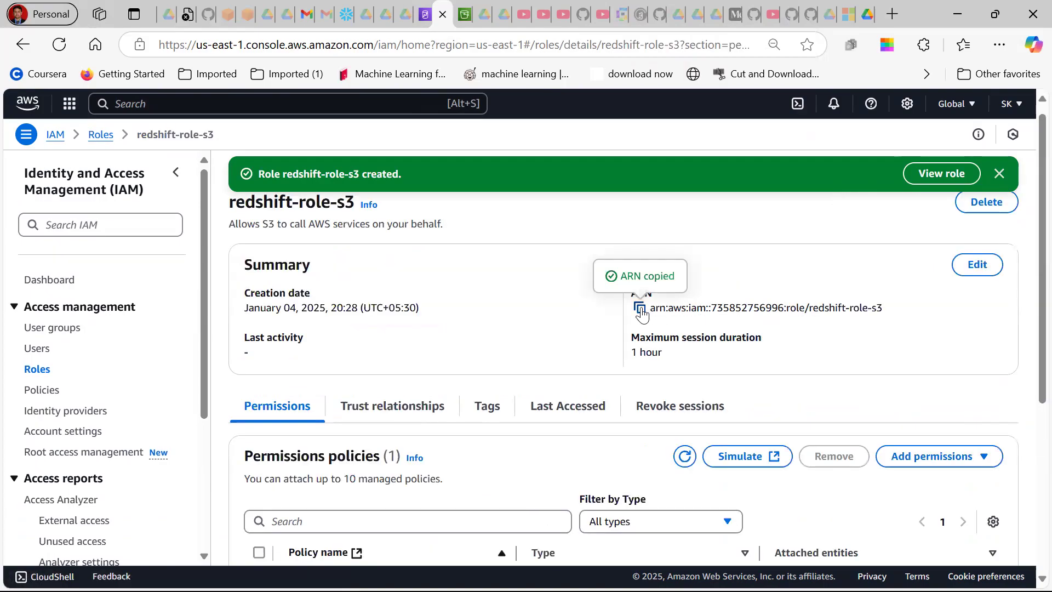
pyautogui.click(425, 14)
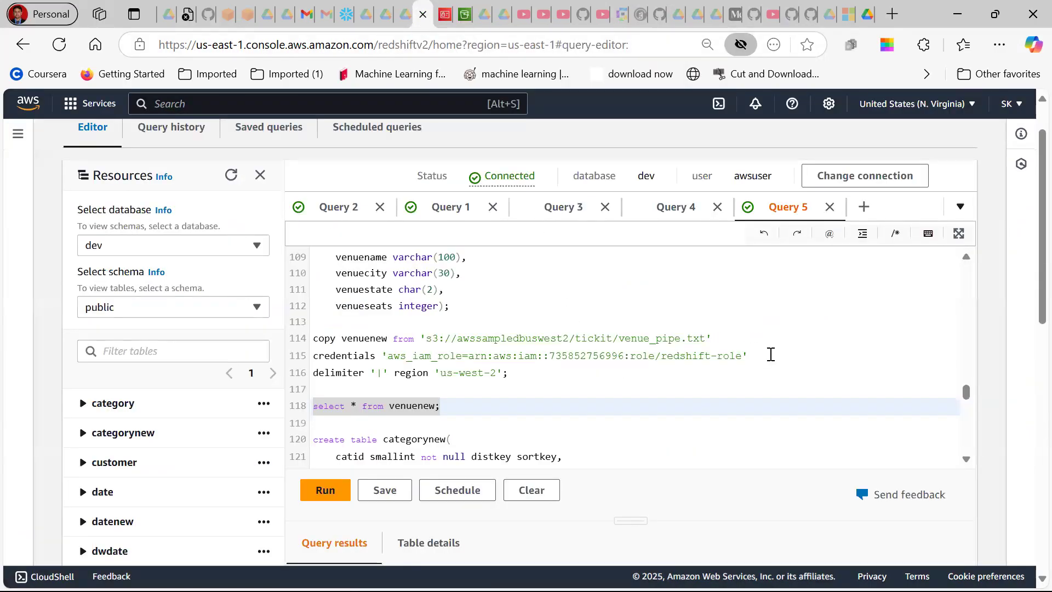
# Insert blank lines below the categorynew table definition in the query.
pyautogui.moveTo(742, 355); pyautogui.dragTo(469, 356)
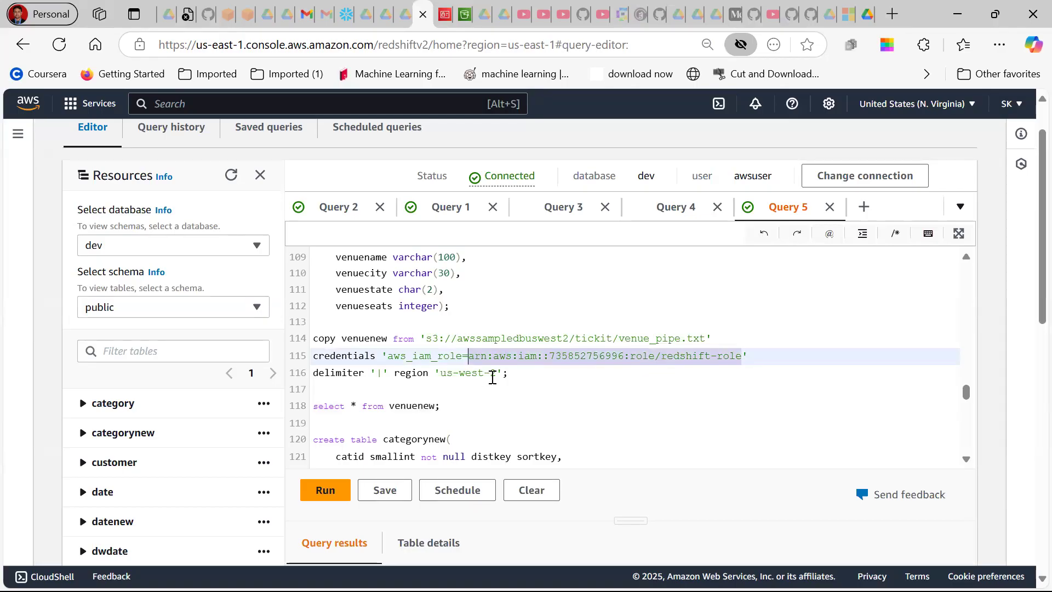
pyautogui.scroll(-3, 493, 375)
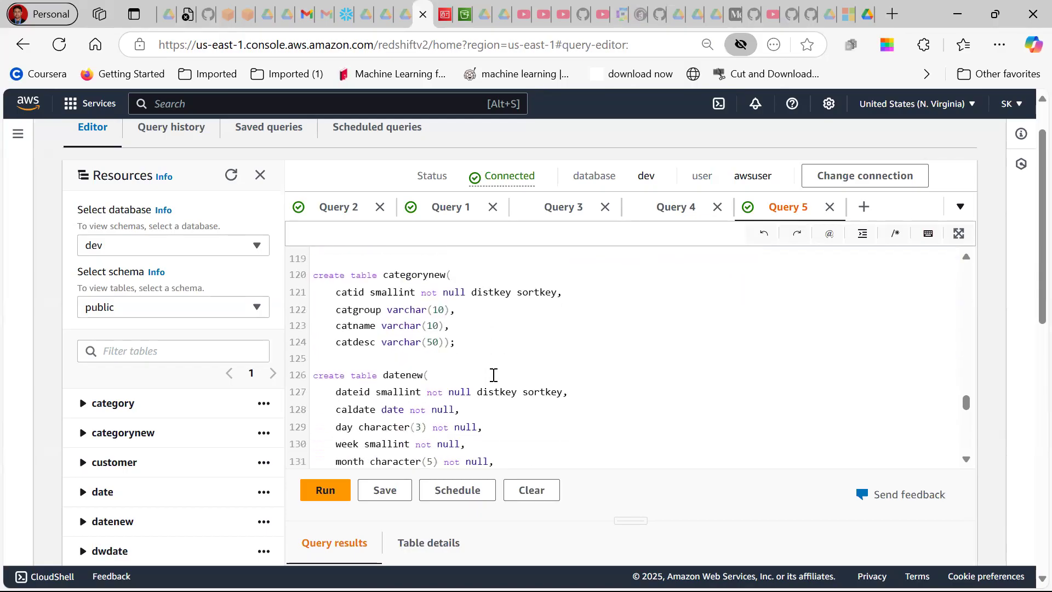
pyautogui.click(483, 329)
pyautogui.click(485, 337)
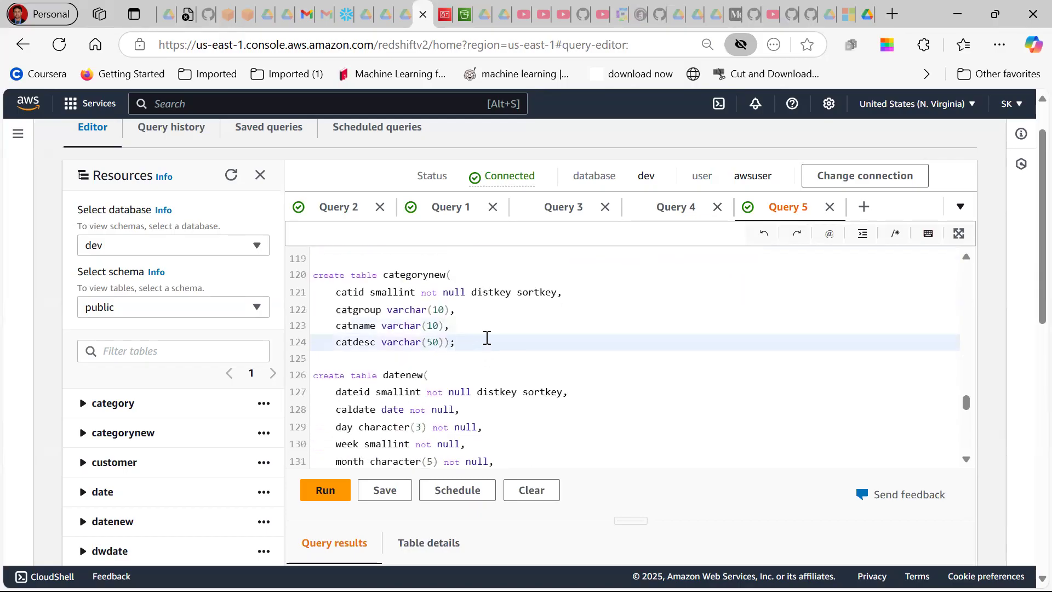
pyautogui.press('Return')
pyautogui.press('Return')
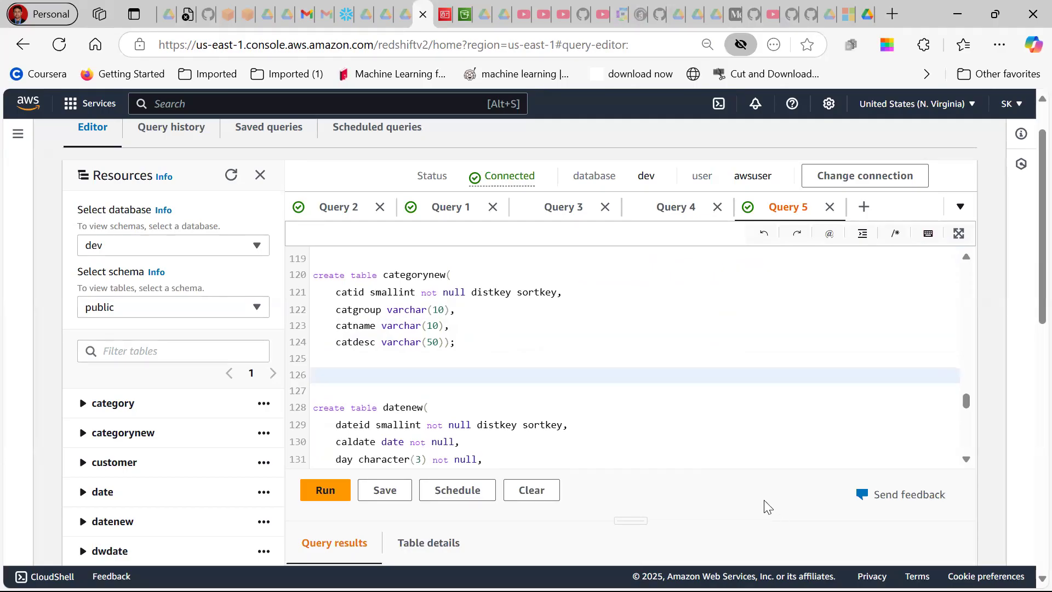
pyautogui.scroll(-2, 578, 395)
pyautogui.scroll(2, 578, 395)
# Switch to the Notepad++ script and replace the IAM role placeholder in the category COPY statement with the copied redshift-role-s3 ARN.
pyautogui.press('super')
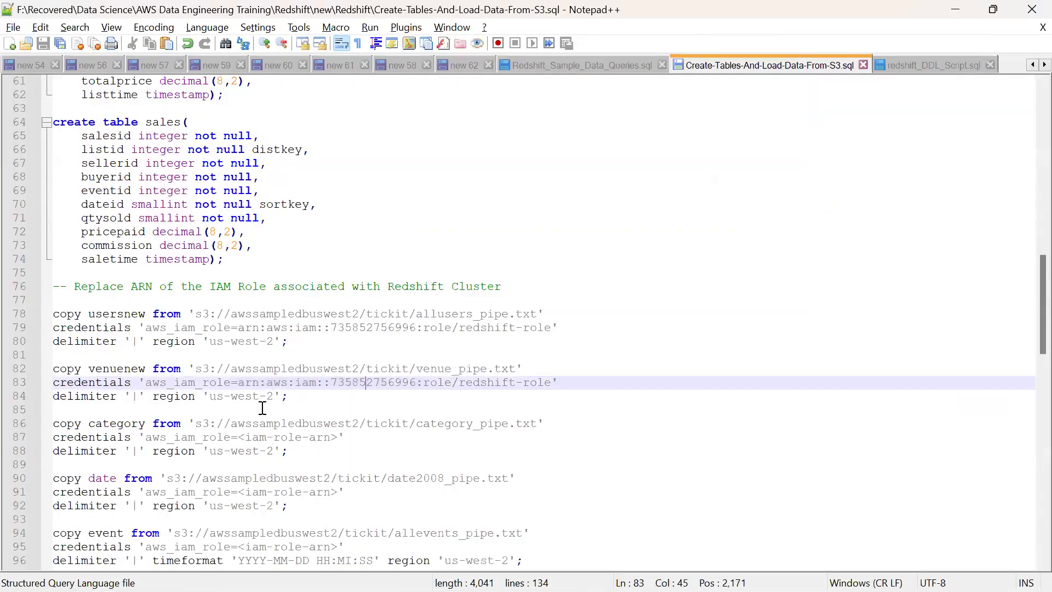
pyautogui.moveTo(240, 438); pyautogui.dragTo(339, 437)
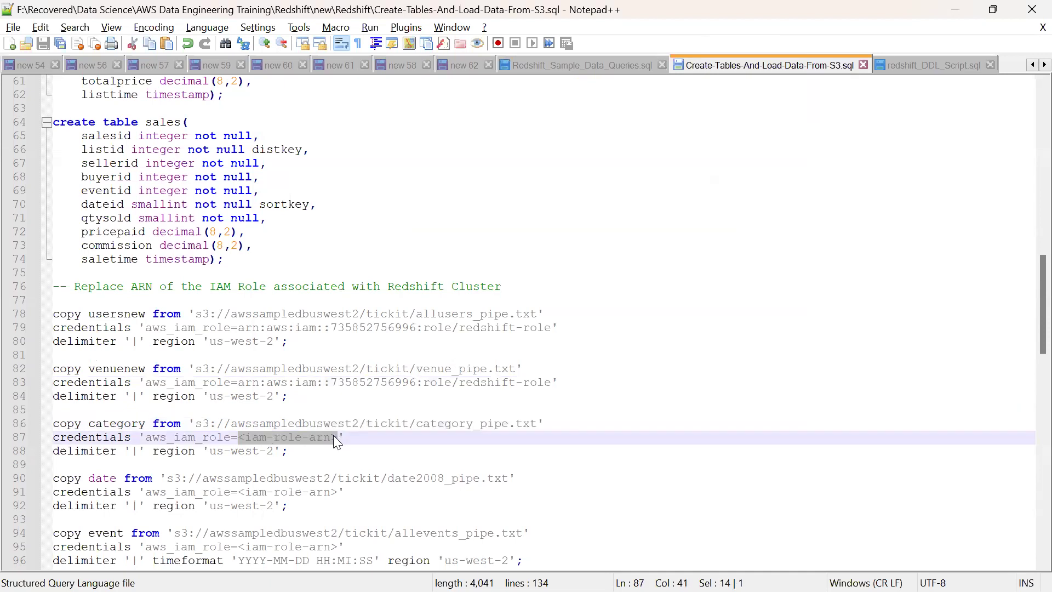
pyautogui.hotkey('ctrl', 'v')
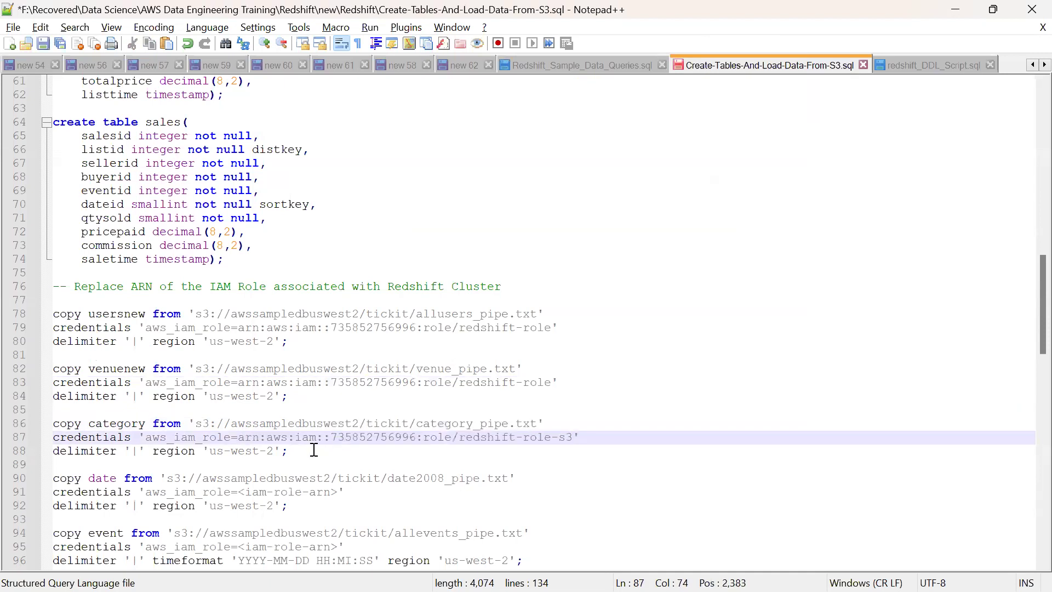
# Change the category COPY statement's target table to categorynew and save the script.
pyautogui.click(142, 426)
pyautogui.write('new')
pyautogui.moveTo(302, 453); pyautogui.dragTo(51, 425)
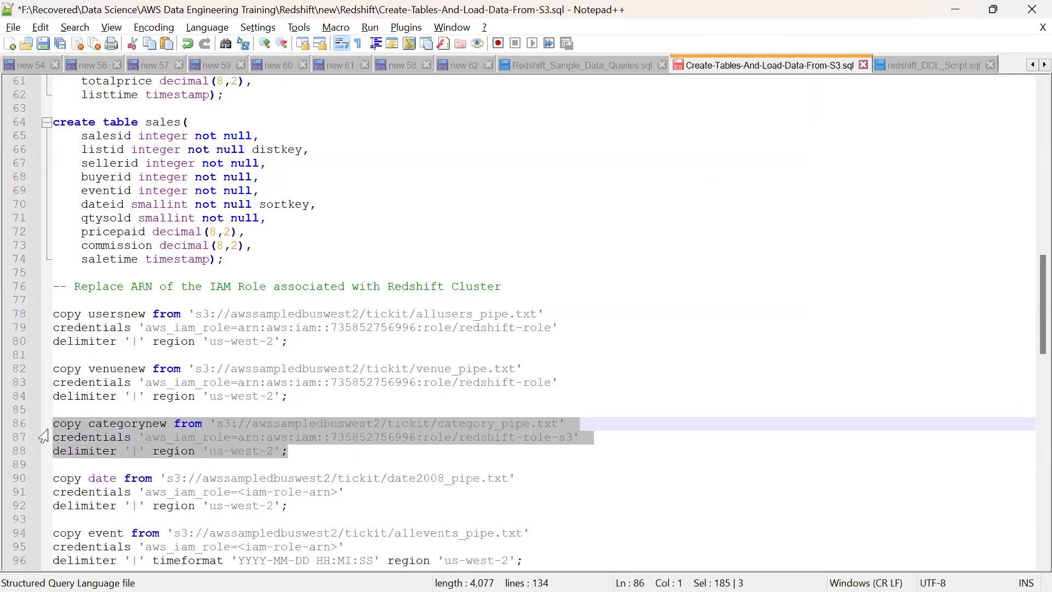
pyautogui.hotkey('ctrl', 's')
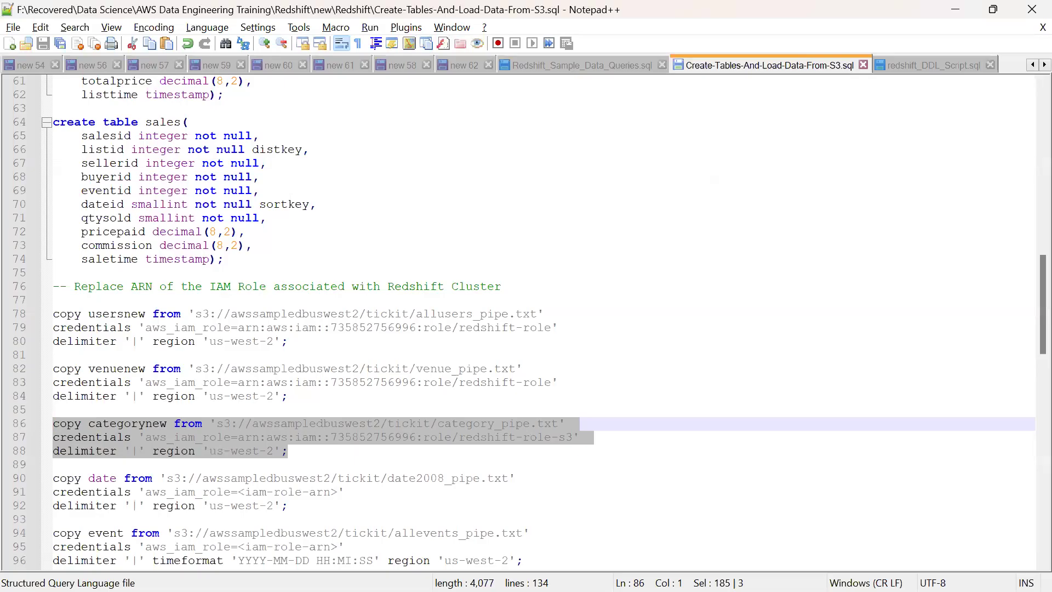
# Copy the role name redshift-role-s3 from the categorynew COPY statement and switch back to the Amazon Redshift browser window.
pyautogui.click(463, 448)
pyautogui.moveTo(459, 439); pyautogui.dragTo(573, 439)
pyautogui.hotkey('ctrl', 'c')
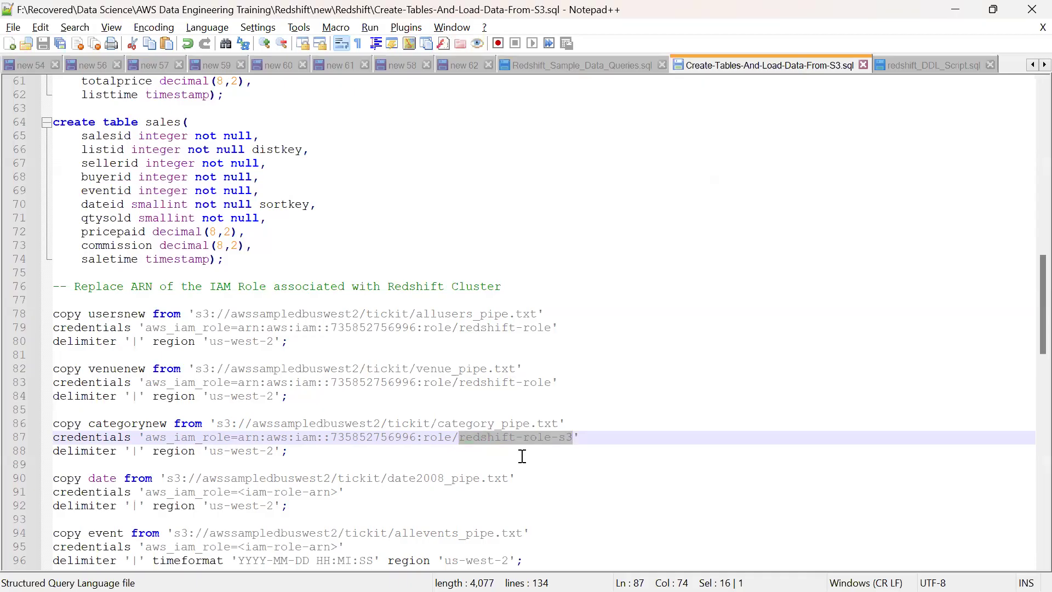
pyautogui.press('super')
pyautogui.moveTo(459, 572)
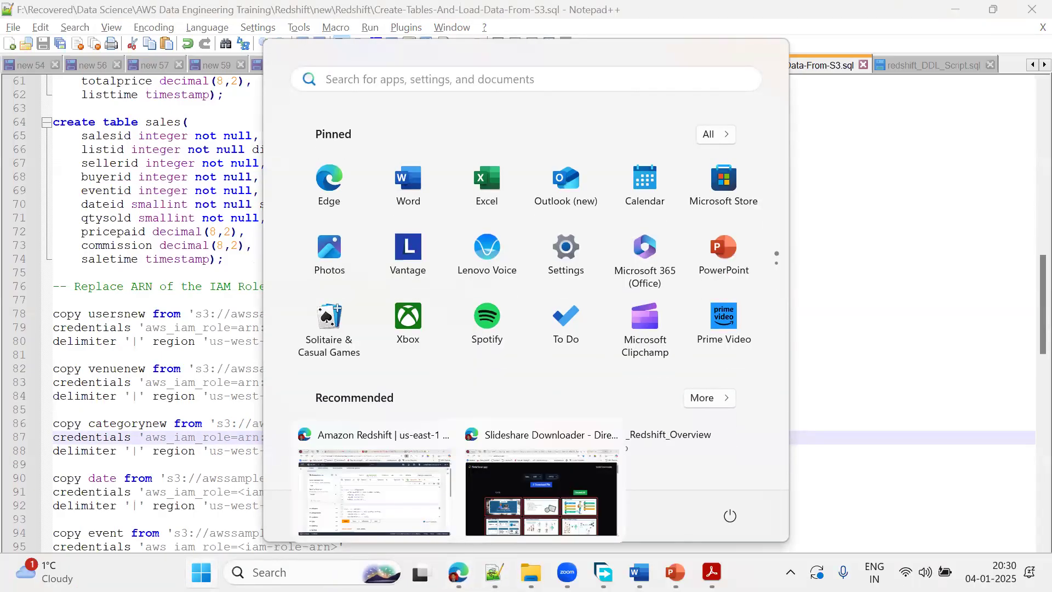
pyautogui.click(411, 520)
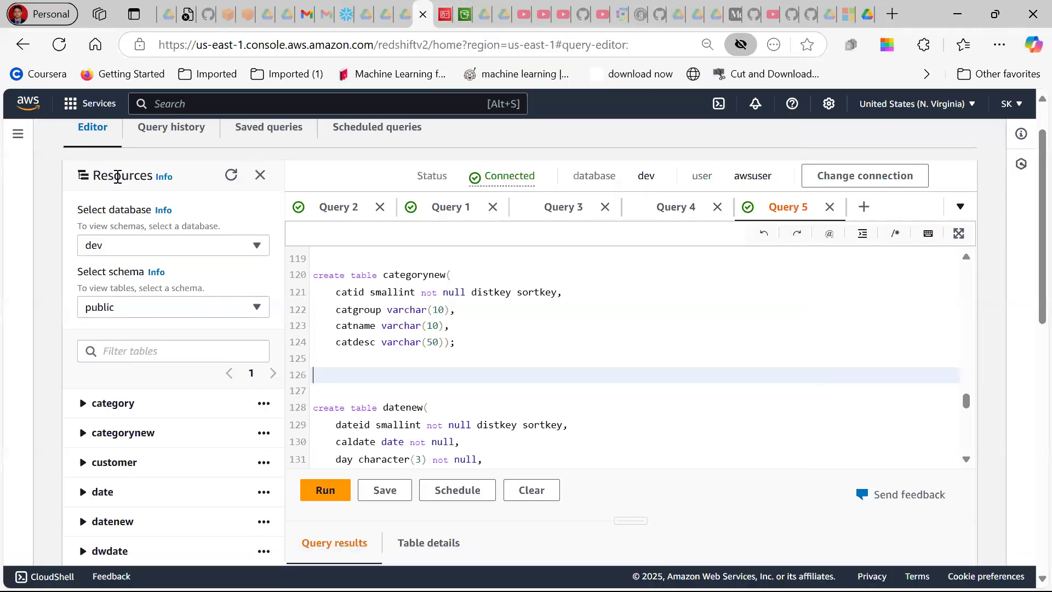
# Open the IAM role management page for redshift-cluster-1 from the provisioned clusters dashboard.
pyautogui.scroll(1, 118, 177)
pyautogui.click(104, 143)
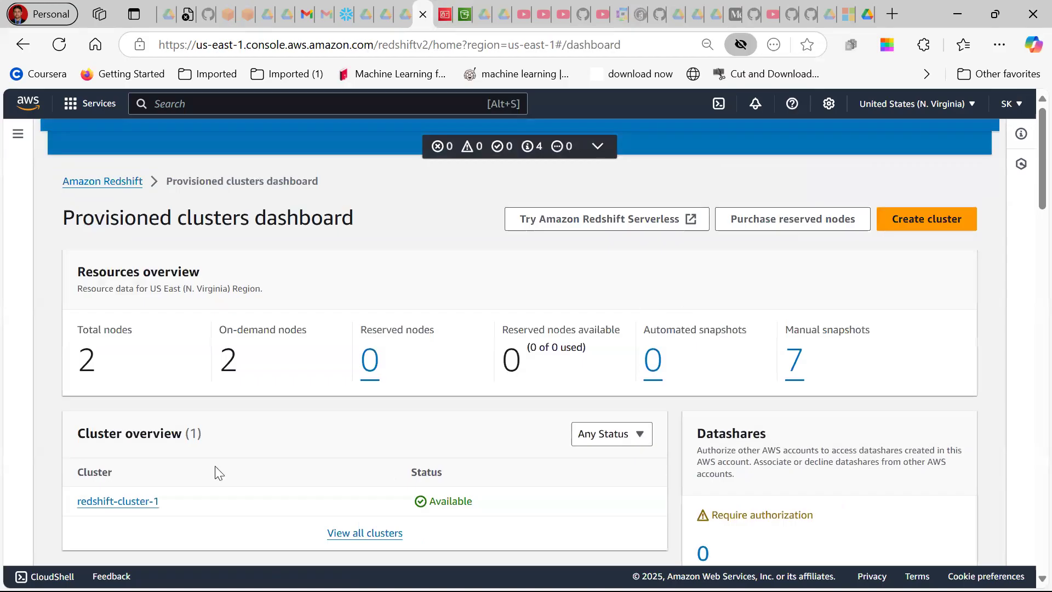
pyautogui.click(137, 498)
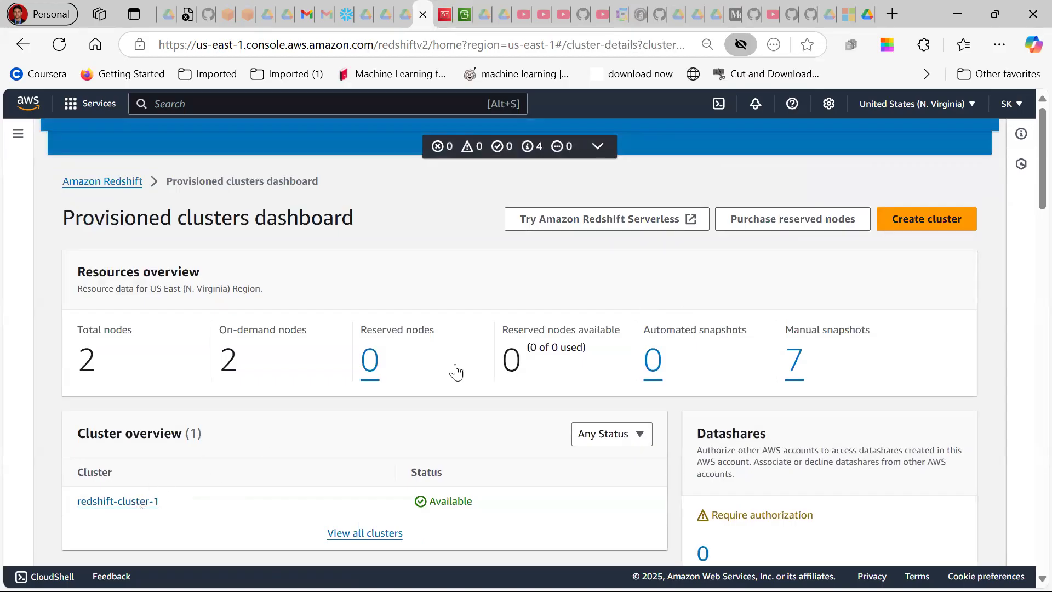
pyautogui.click(634, 179)
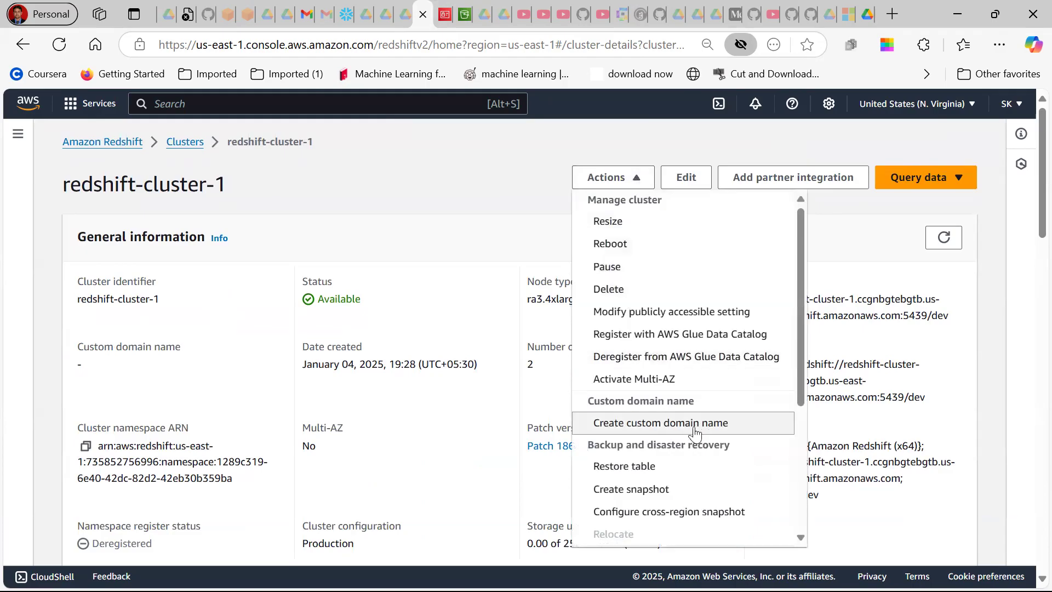
pyautogui.scroll(-3, 671, 422)
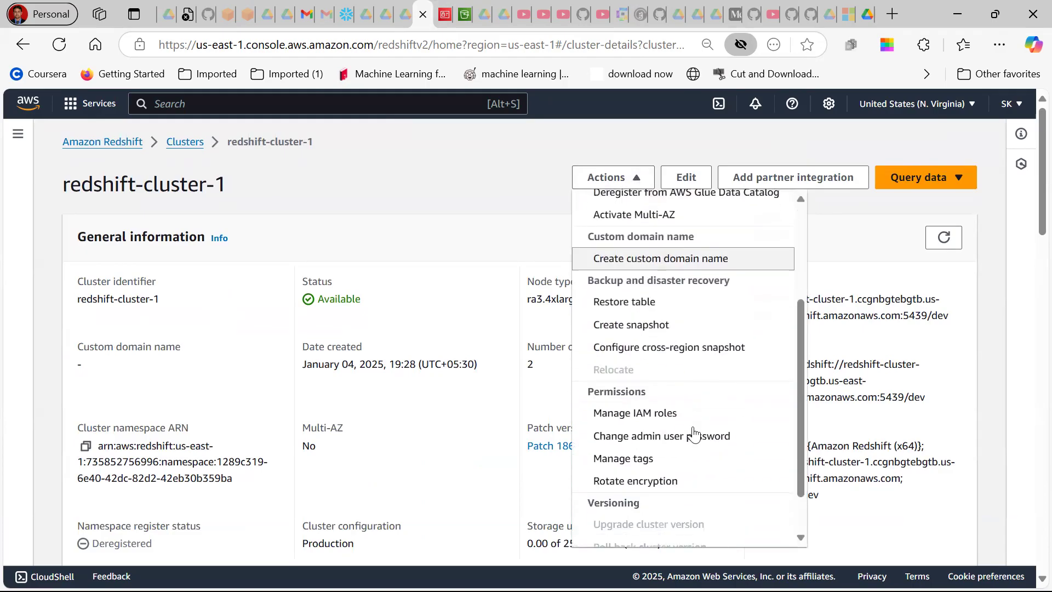
pyautogui.click(647, 415)
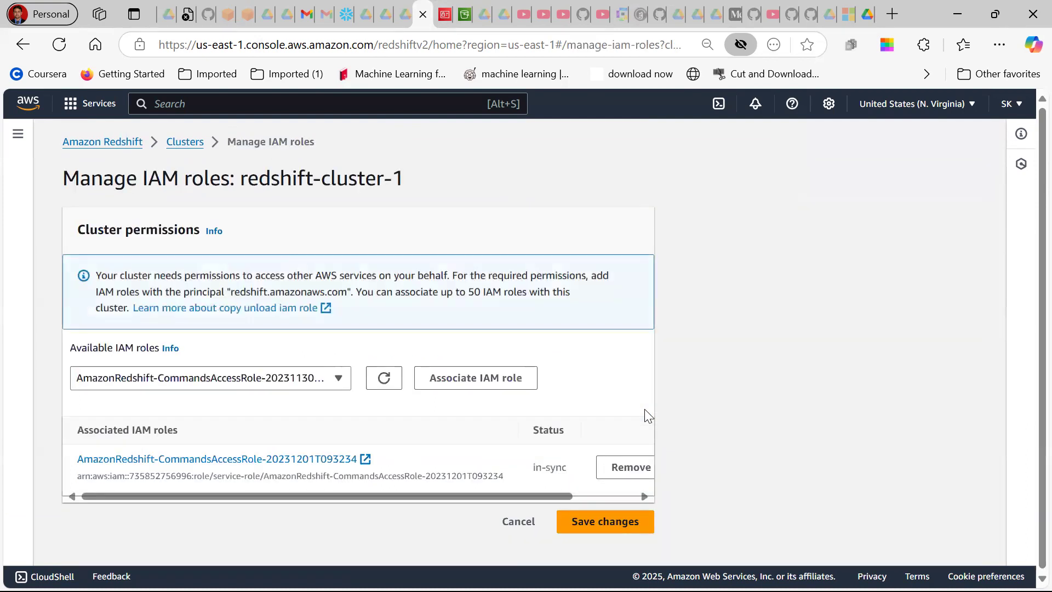
# Refresh the cluster's available IAM roles and look through them for redshift-role-s3.
pyautogui.click(341, 379)
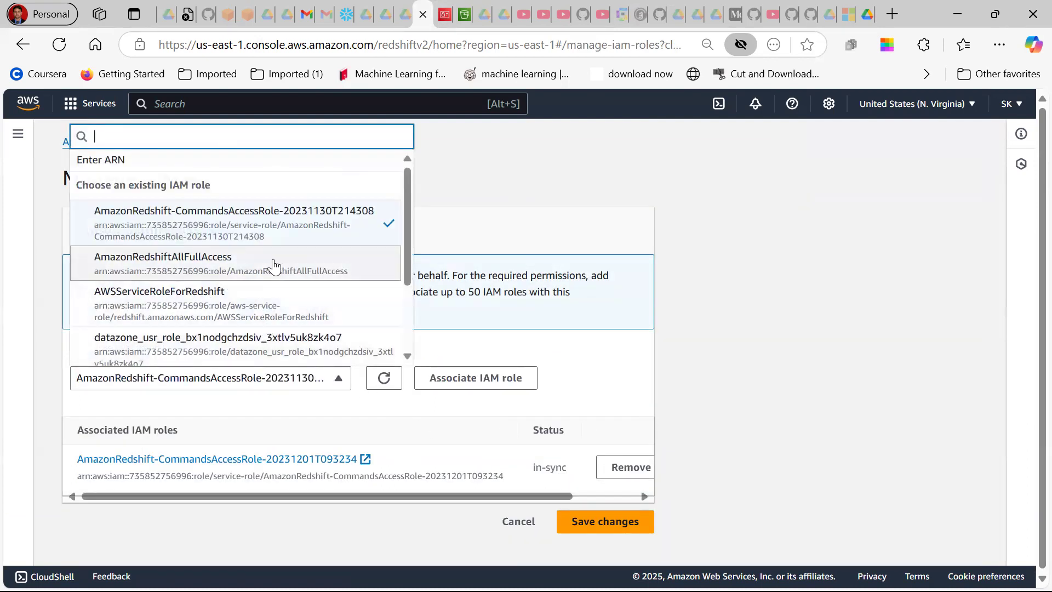
pyautogui.scroll(-2, 274, 266)
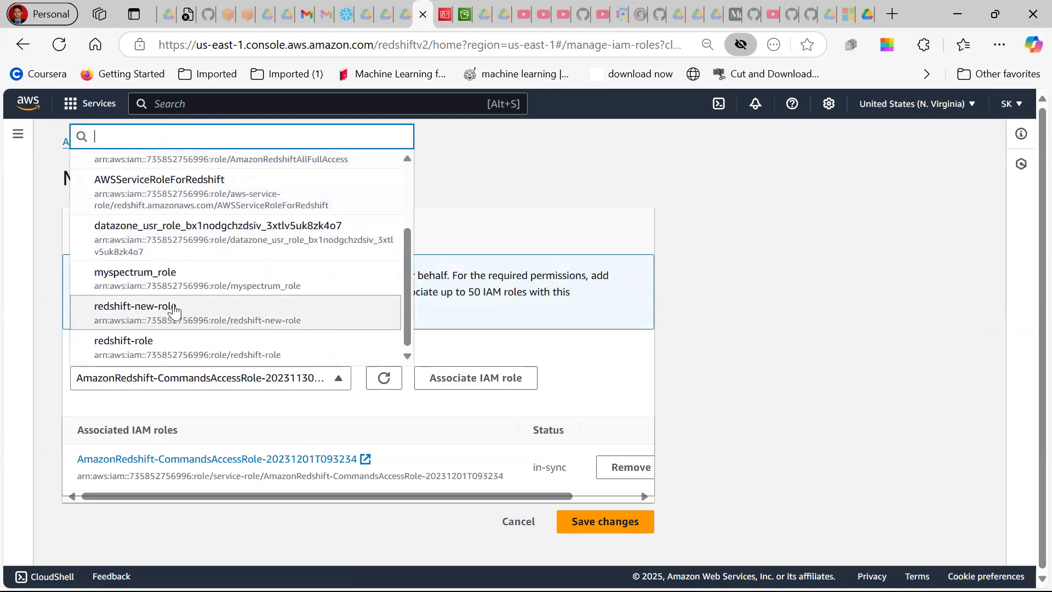
pyautogui.click(384, 378)
pyautogui.click(321, 382)
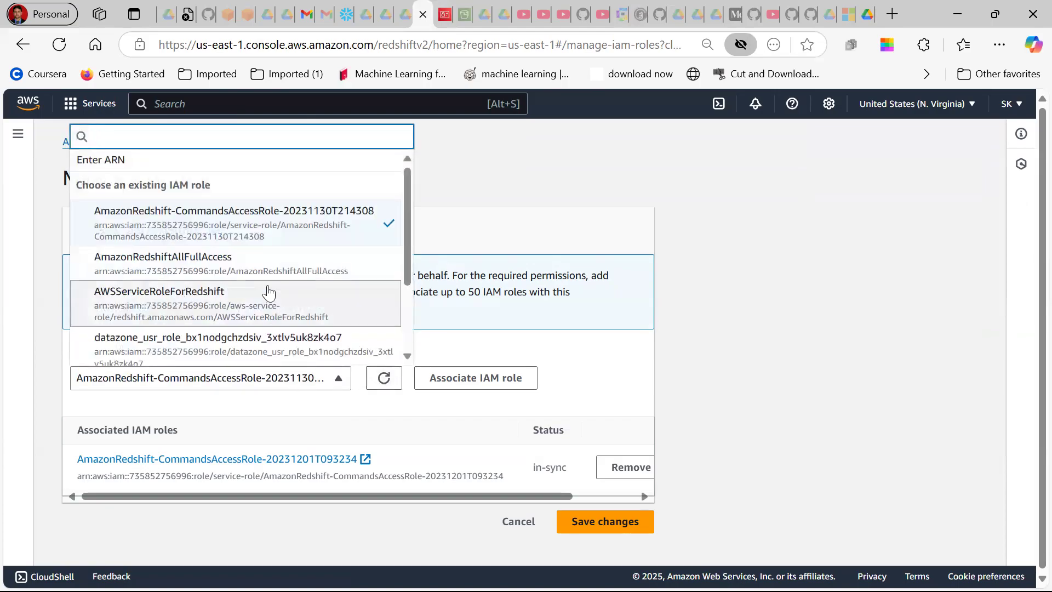
pyautogui.scroll(-1, 270, 291)
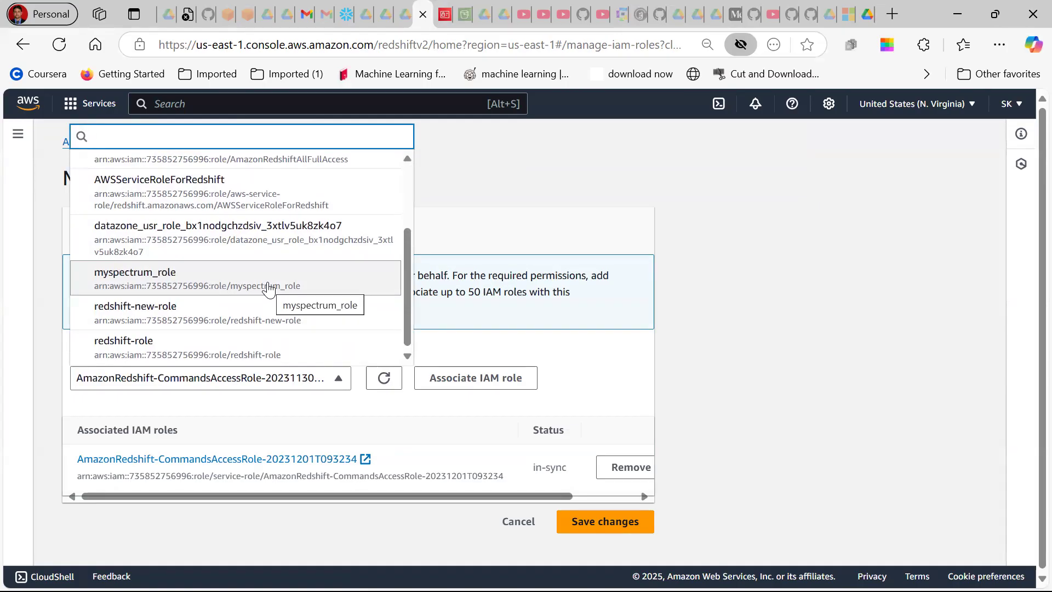
pyautogui.scroll(3, 268, 289)
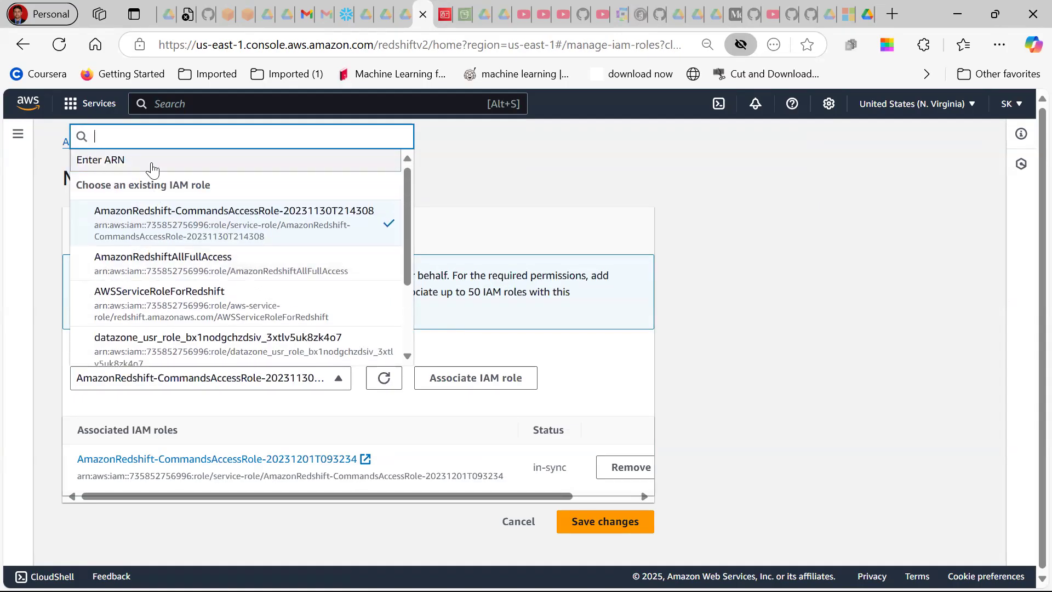
# Search the available IAM roles for redshift-role-s3, and reopen the unfiltered role list.
pyautogui.hotkey('ctrl', 'v')
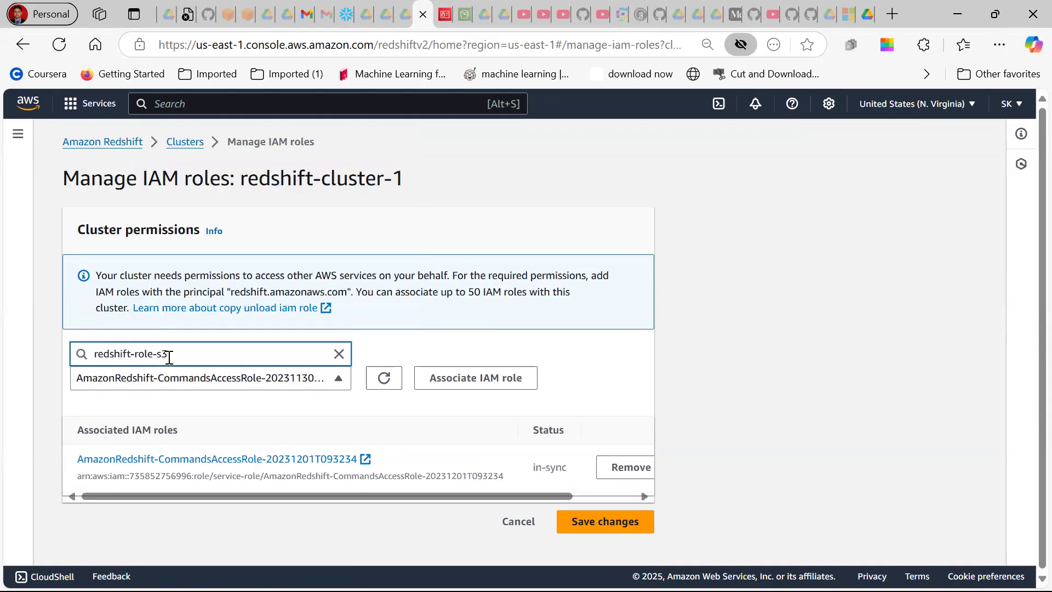
pyautogui.moveTo(189, 356); pyautogui.dragTo(139, 351)
pyautogui.click(223, 357)
pyautogui.click(338, 382)
pyautogui.click(338, 382)
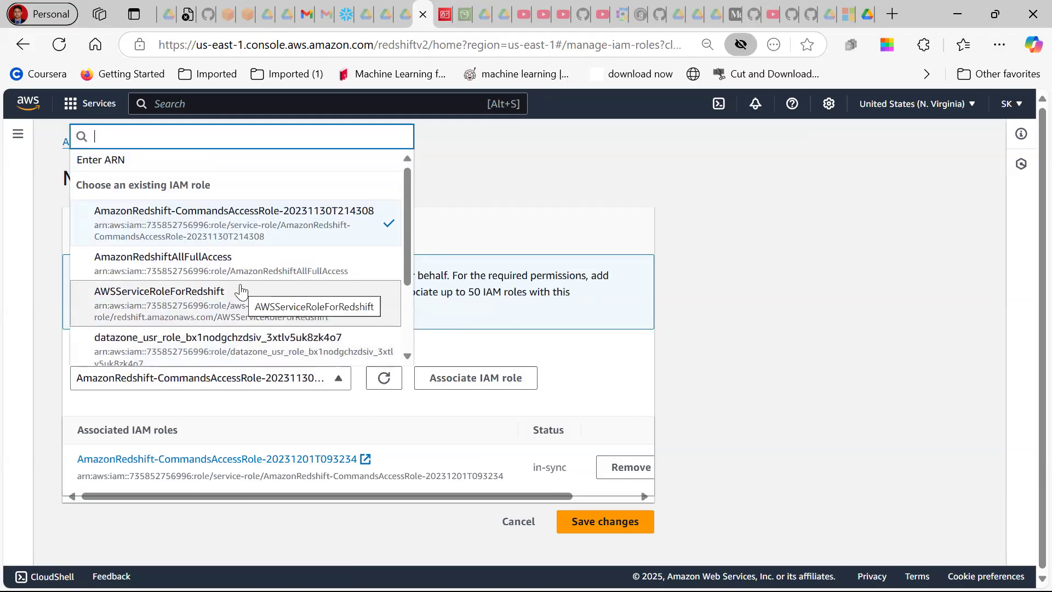
# Refresh the available IAM roles again and check the reloaded list for the new role.
pyautogui.scroll(-2, 241, 292)
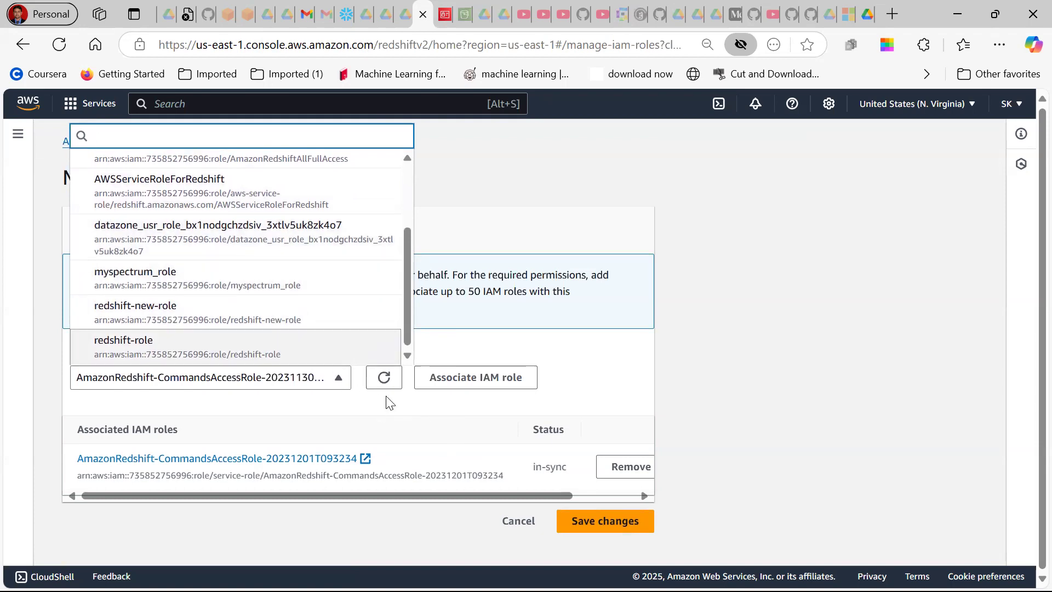
pyautogui.click(385, 381)
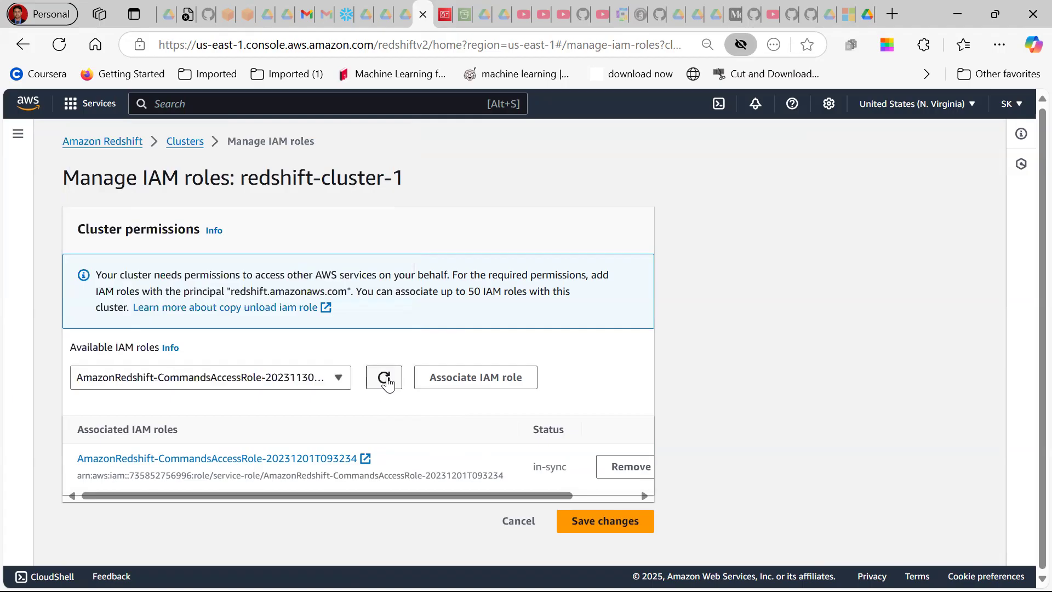
pyautogui.click(387, 382)
pyautogui.click(283, 384)
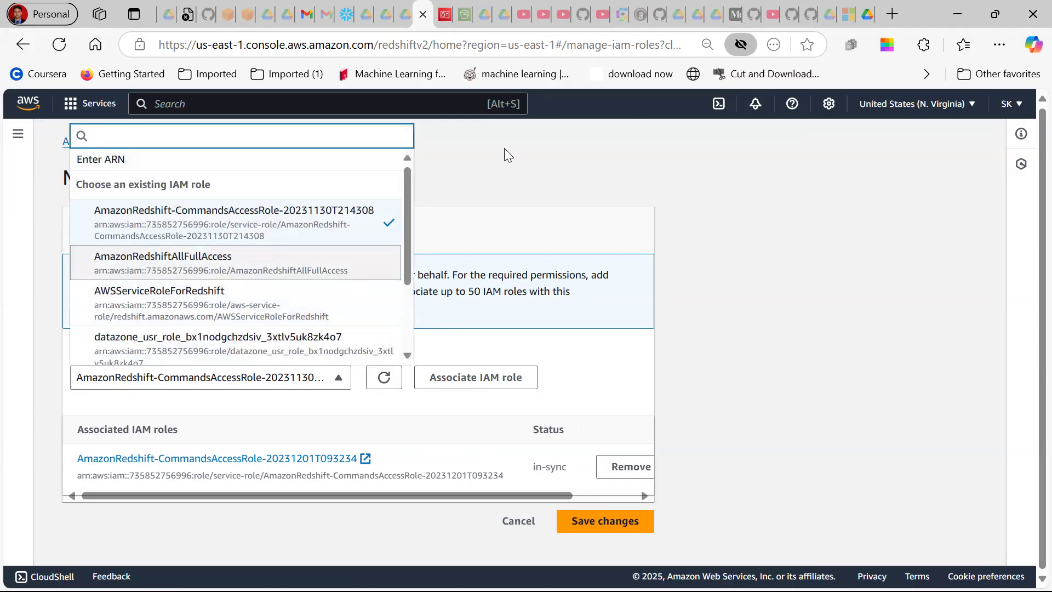
# Copy the ARN from the redshift-role-s3 details page in IAM and return to the cluster's role management page.
pyautogui.click(443, 18)
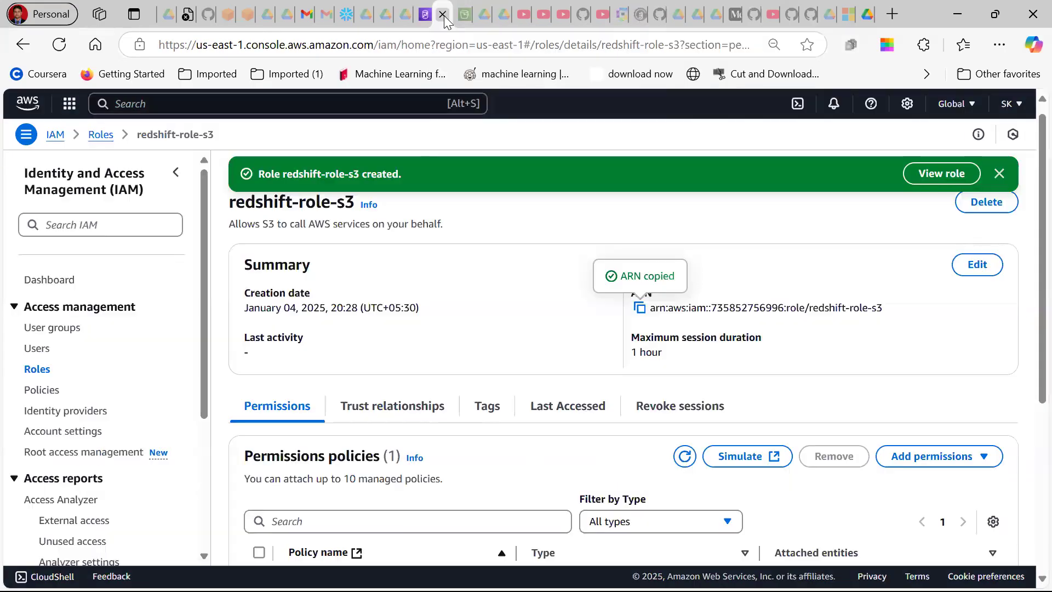
pyautogui.click(640, 308)
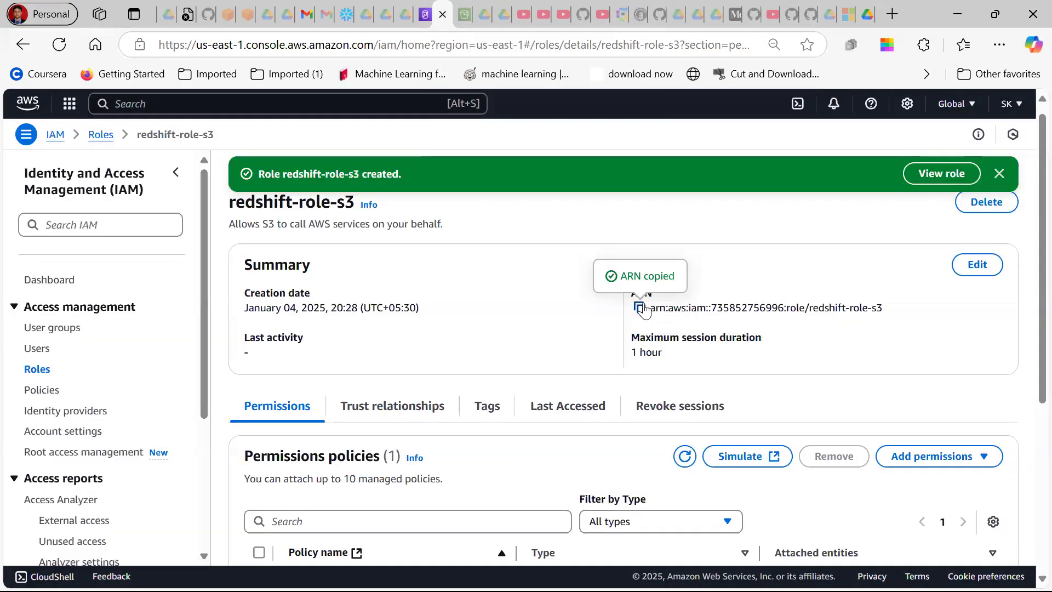
pyautogui.click(408, 15)
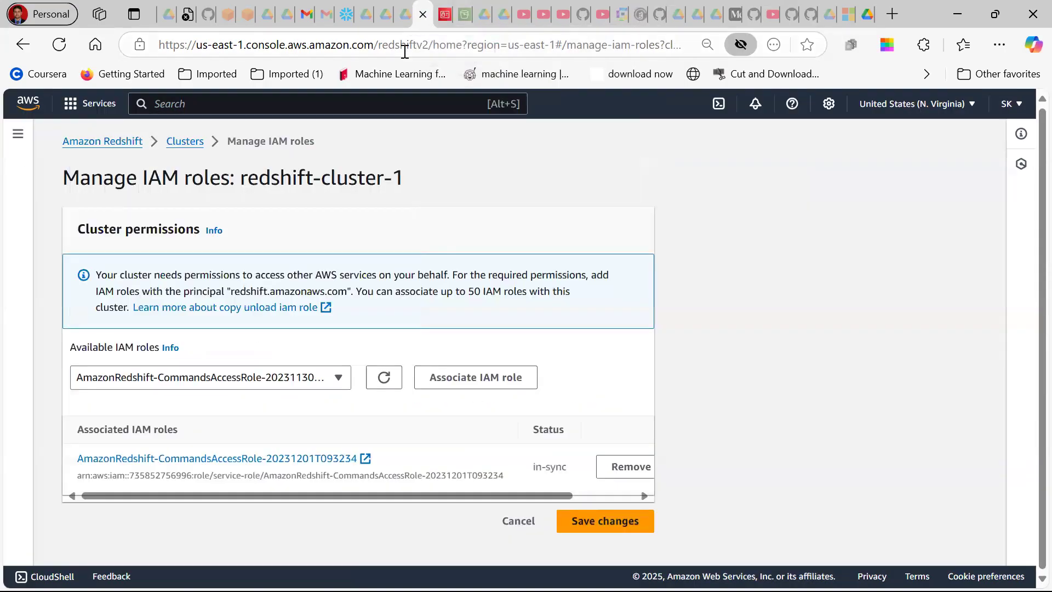
# Search the available IAM roles by the copied redshift-role-s3 ARN, and look through the full role list.
pyautogui.click(201, 377)
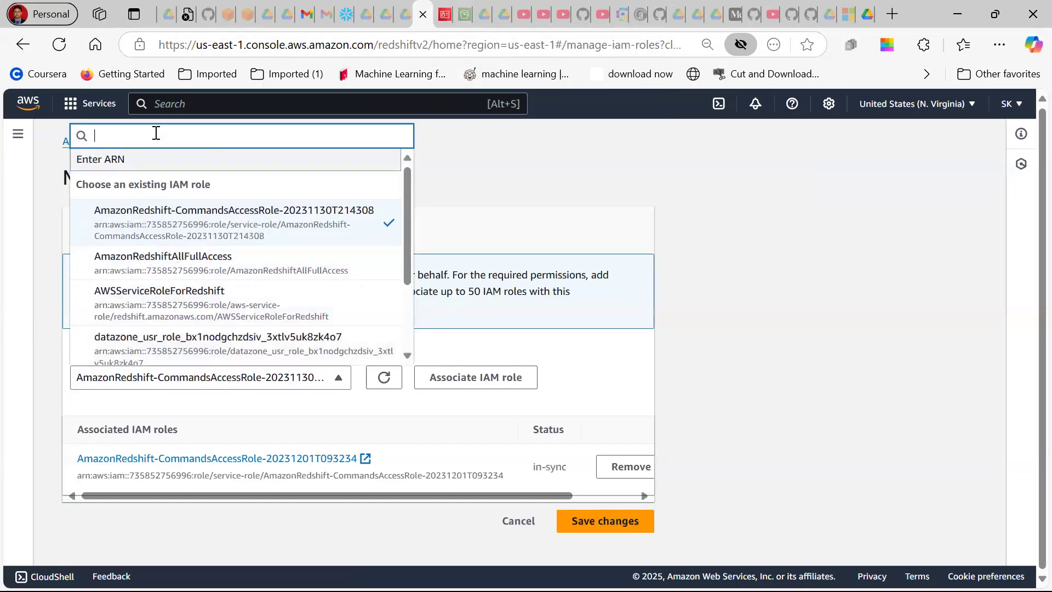
pyautogui.hotkey('ctrl', 'v')
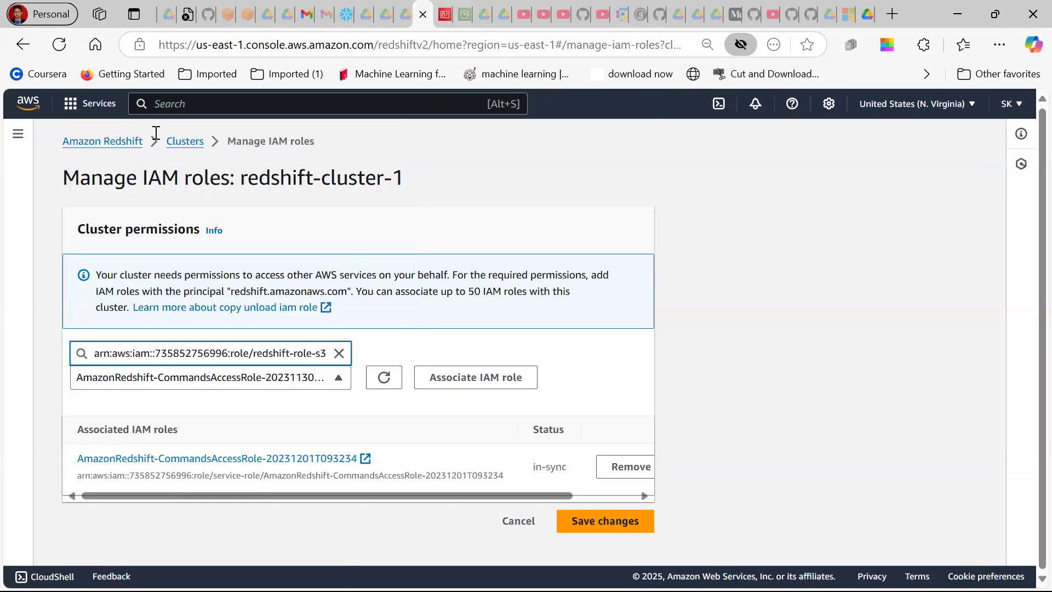
pyautogui.click(456, 388)
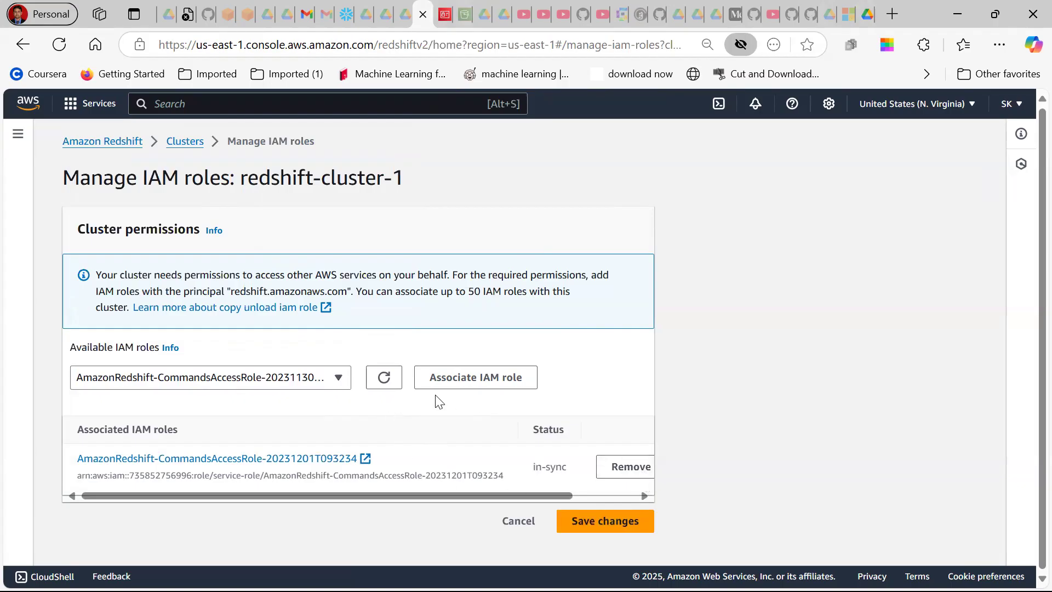
pyautogui.moveTo(565, 493); pyautogui.dragTo(285, 497)
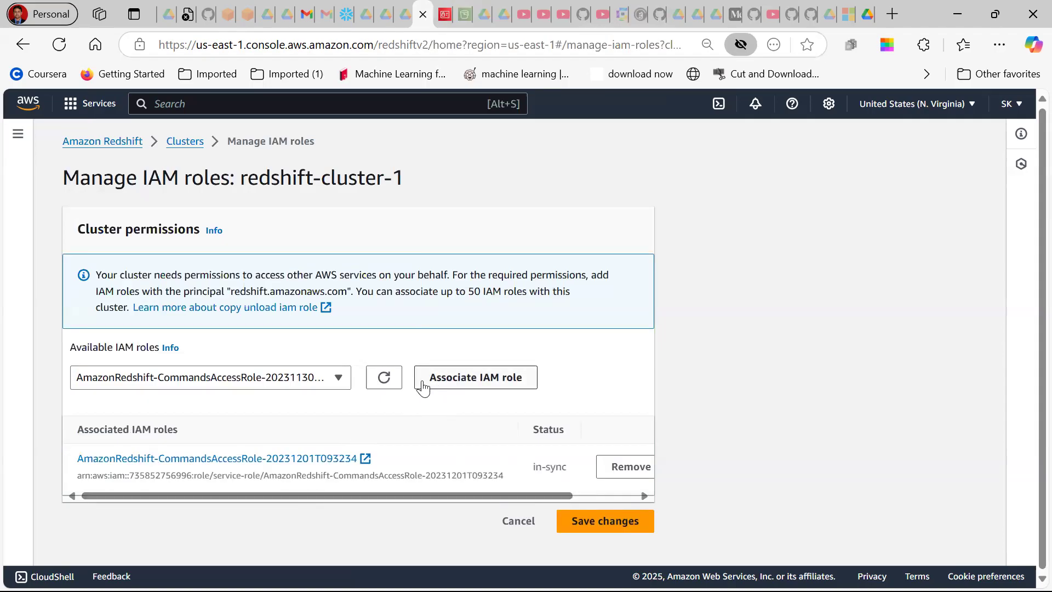
pyautogui.click(304, 380)
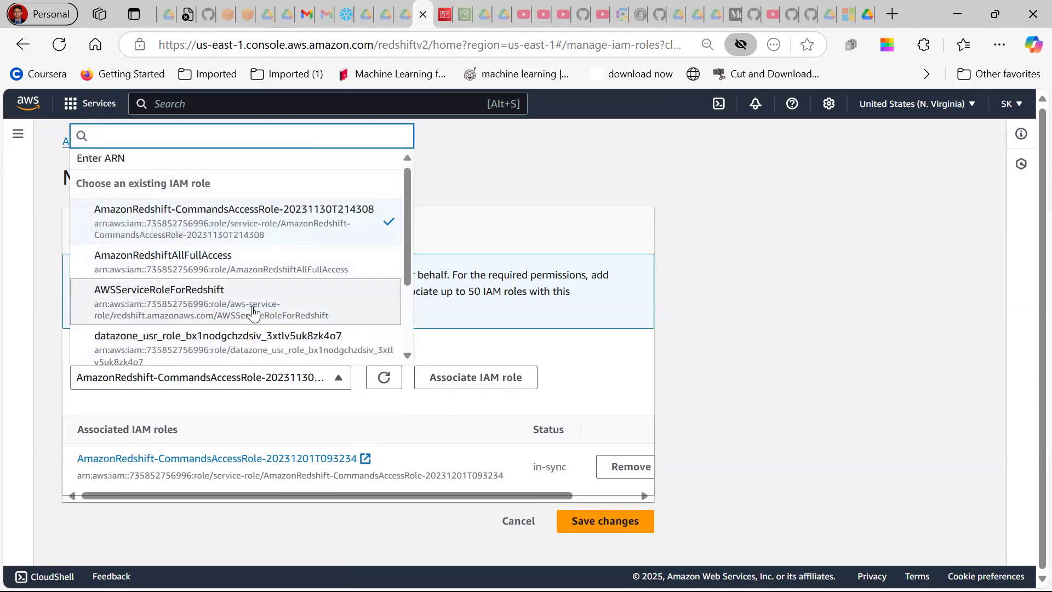
pyautogui.scroll(-2, 253, 312)
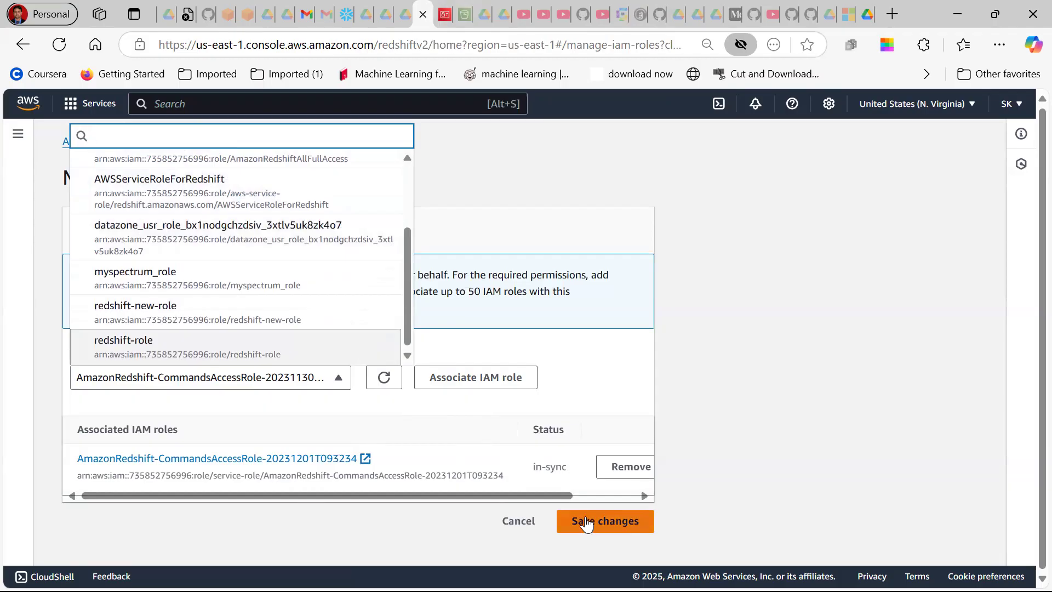
# Remove AmazonRedshift-CommandsAccessRole-20231201T093234 from the cluster's associated IAM roles and save the changes.
pyautogui.click(626, 471)
pyautogui.click(626, 471)
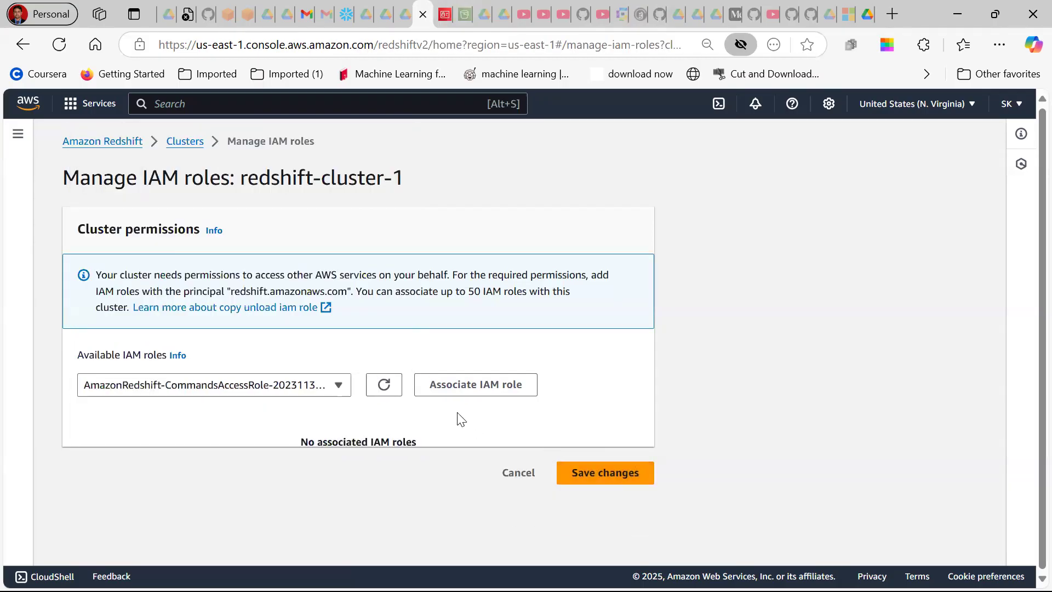
pyautogui.click(586, 471)
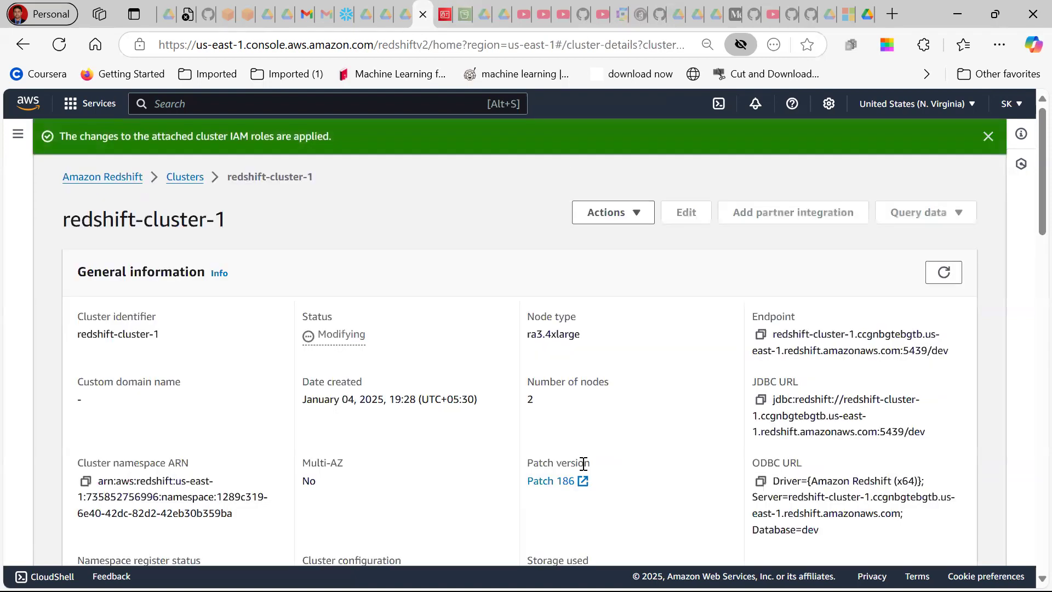
# Check the cluster's available actions for whether its IAM roles can be managed again.
pyautogui.click(633, 225)
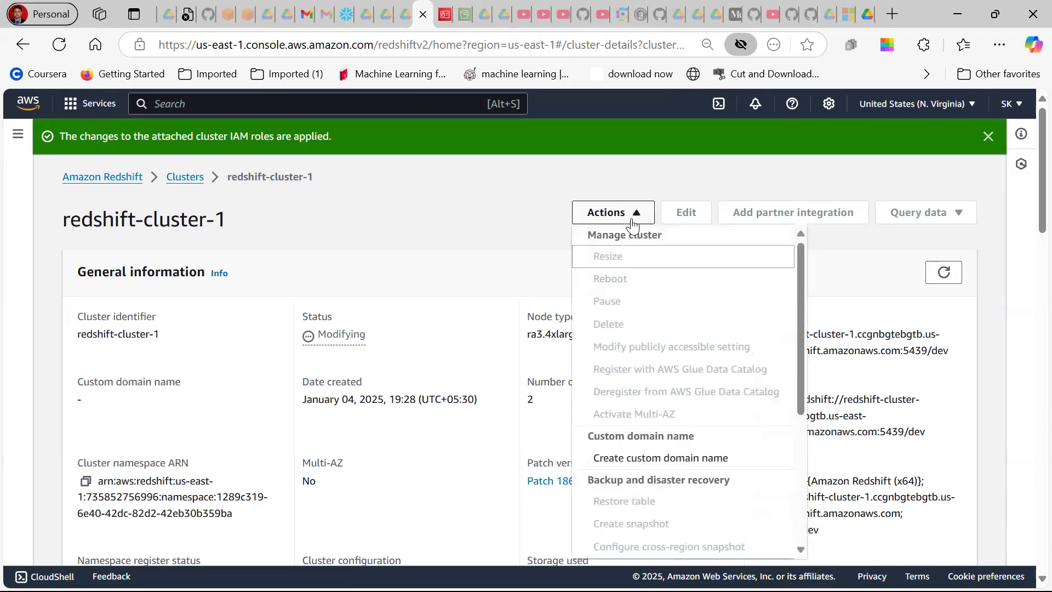
pyautogui.scroll(-4, 655, 441)
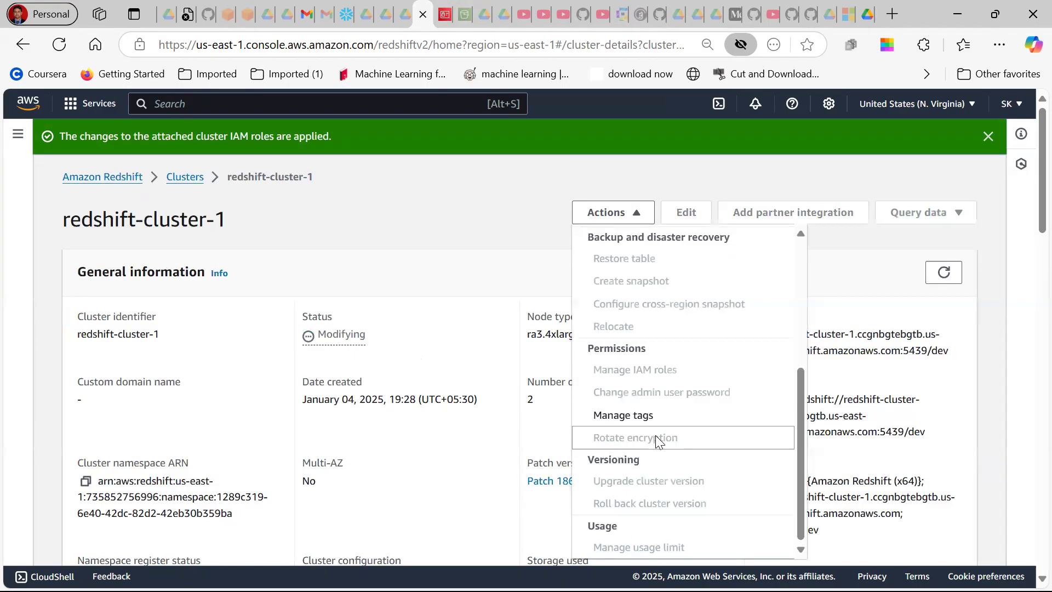
pyautogui.click(469, 268)
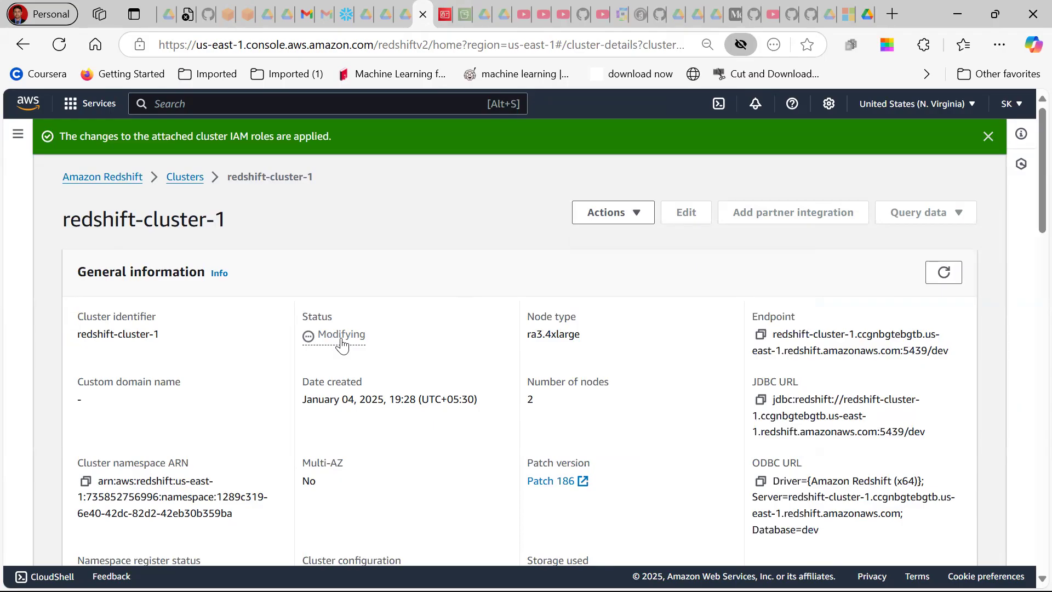
pyautogui.click(618, 215)
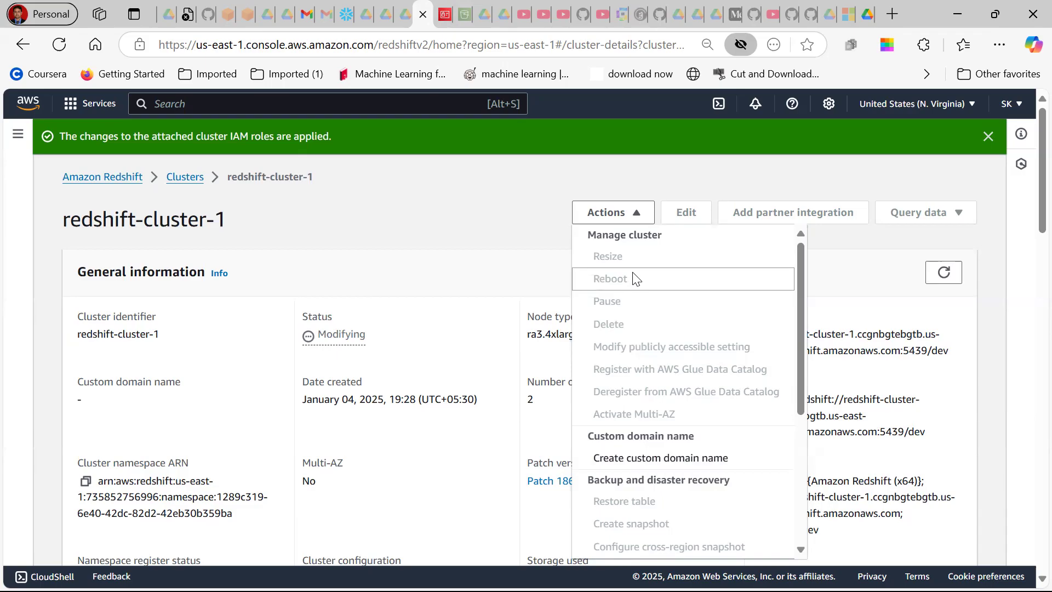
pyautogui.scroll(-3, 722, 454)
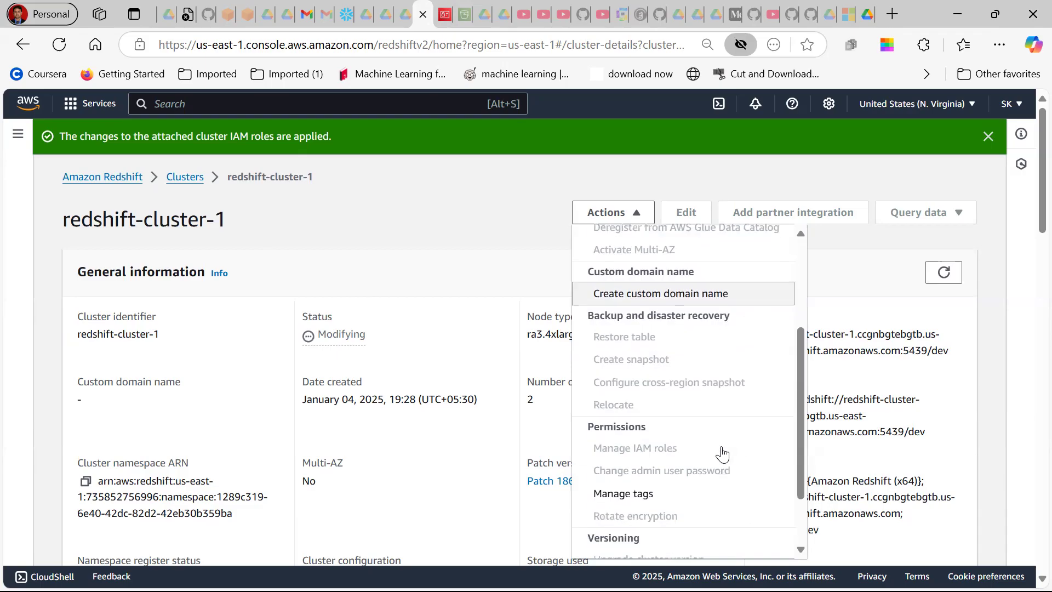
pyautogui.click(472, 284)
# Refresh the redshift-cluster-1 details several times and check the cluster's status in the clusters list.
pyautogui.click(938, 275)
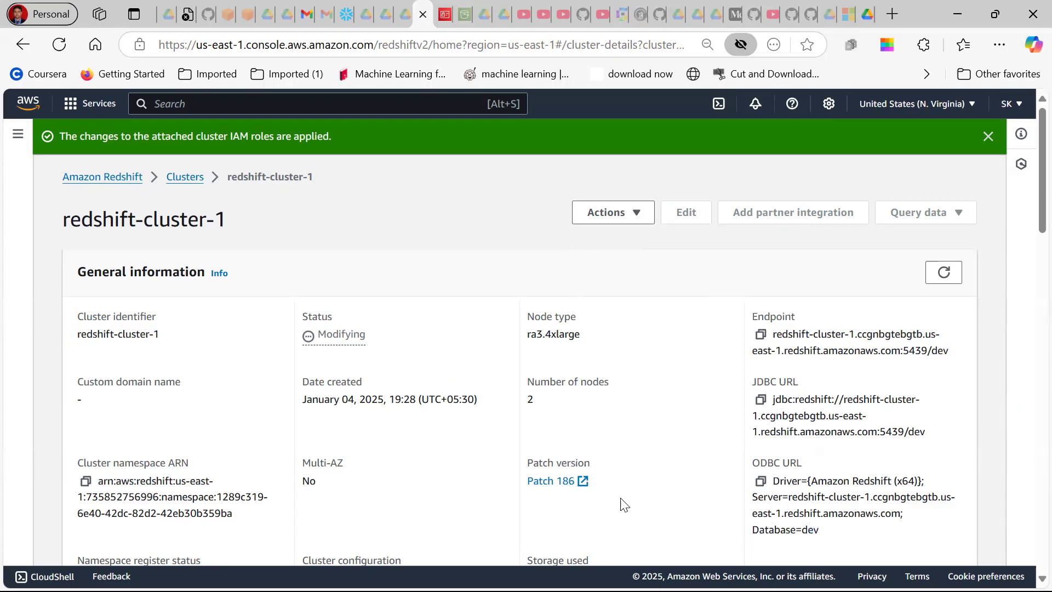
pyautogui.click(935, 282)
pyautogui.click(945, 274)
pyautogui.click(186, 176)
pyautogui.scroll(-3, 282, 321)
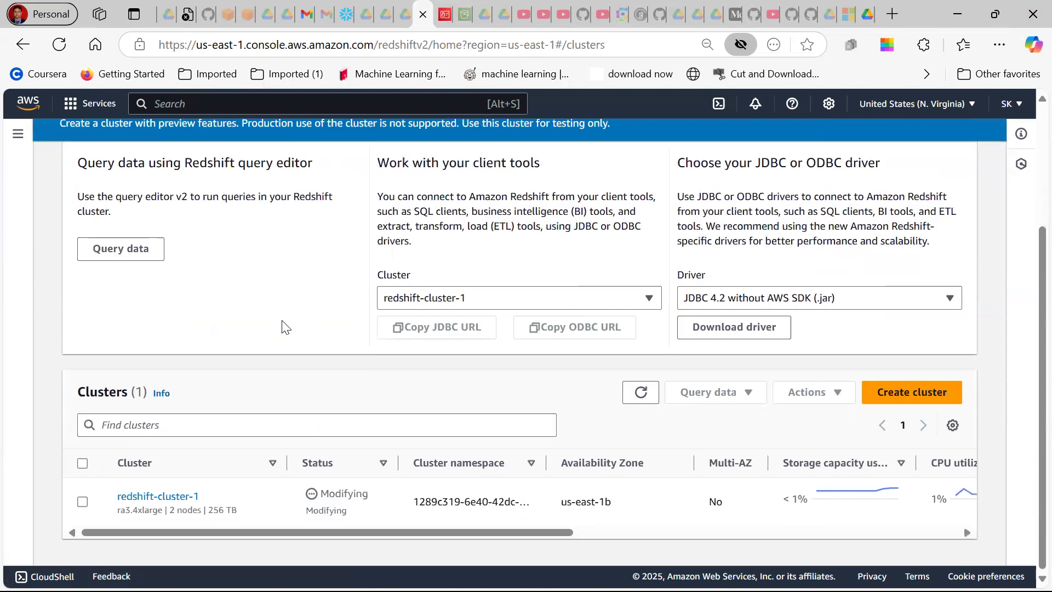
# Reopen the redshift-cluster-1 details, refresh them and reload the page to check the cluster's status.
pyautogui.click(186, 499)
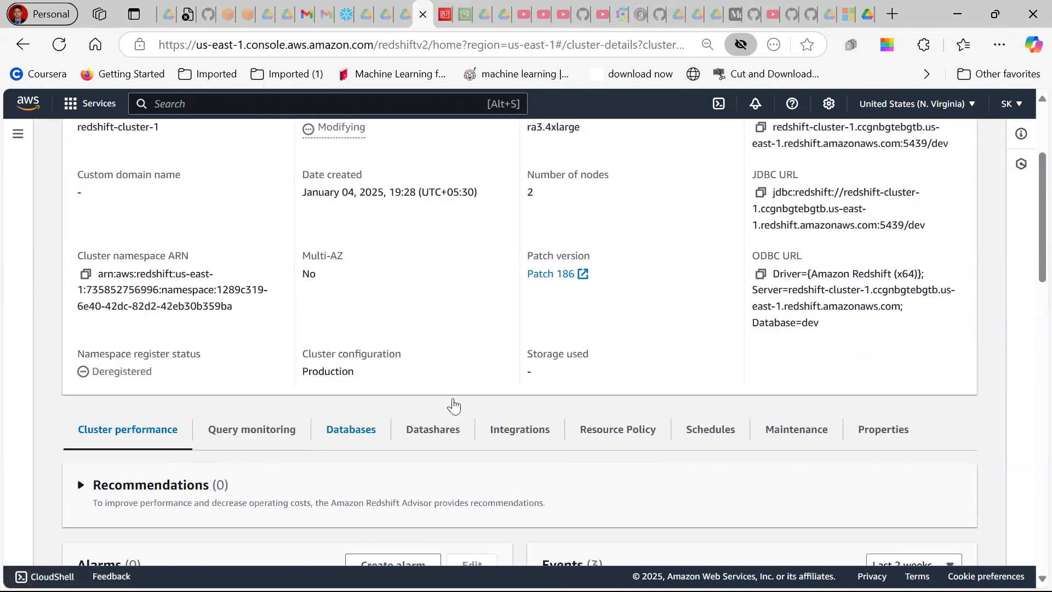
pyautogui.scroll(3, 463, 391)
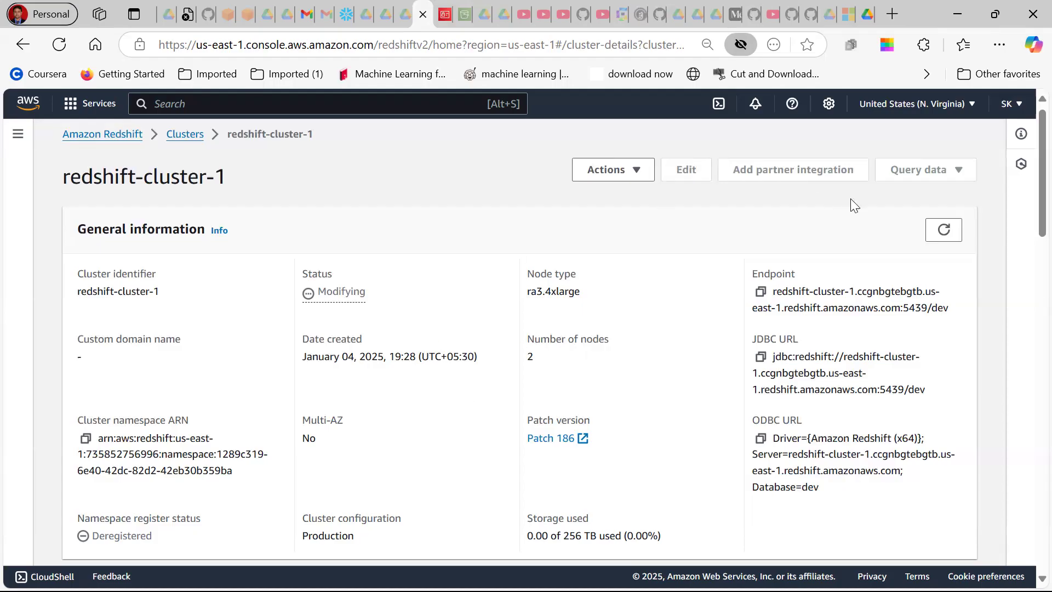
pyautogui.click(936, 231)
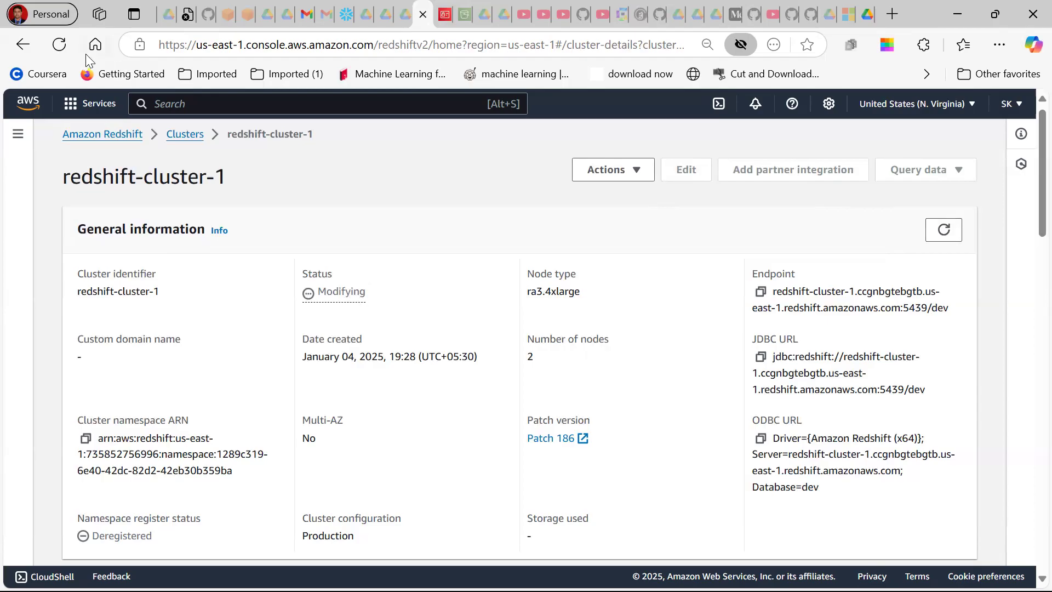
pyautogui.click(58, 49)
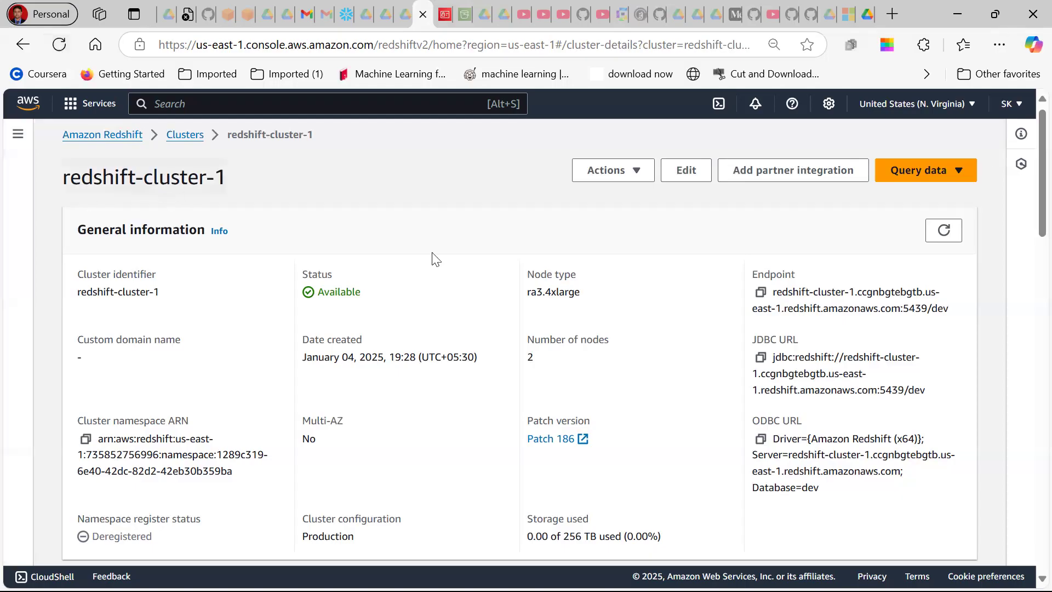
# Open IAM role management for redshift-cluster-1 and look through the available roles for redshift-role-s3.
pyautogui.click(630, 174)
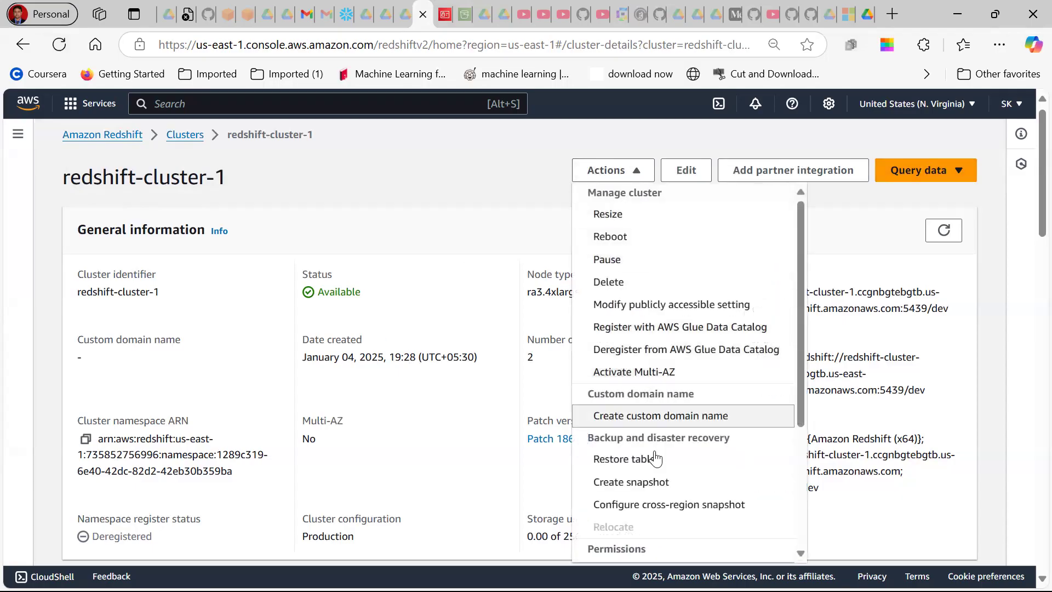
pyautogui.scroll(-4, 655, 457)
pyautogui.click(643, 373)
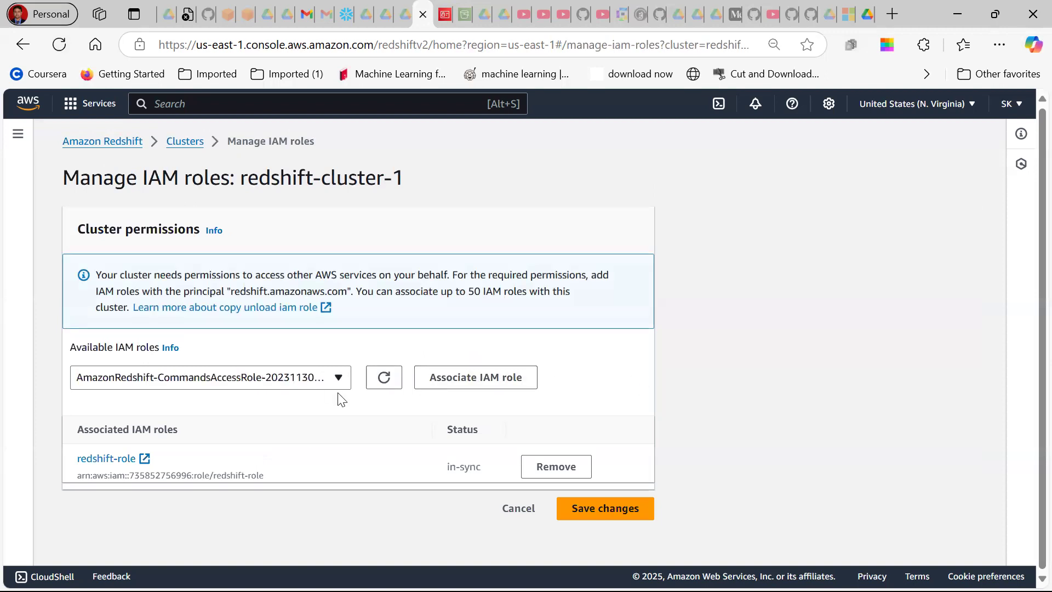
pyautogui.click(276, 377)
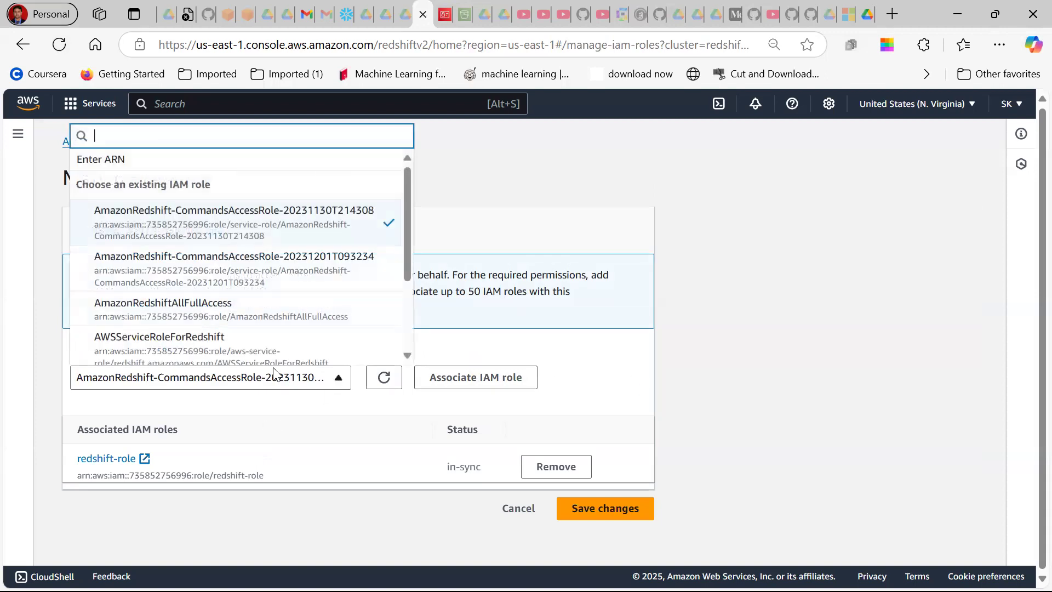
pyautogui.scroll(-2, 248, 300)
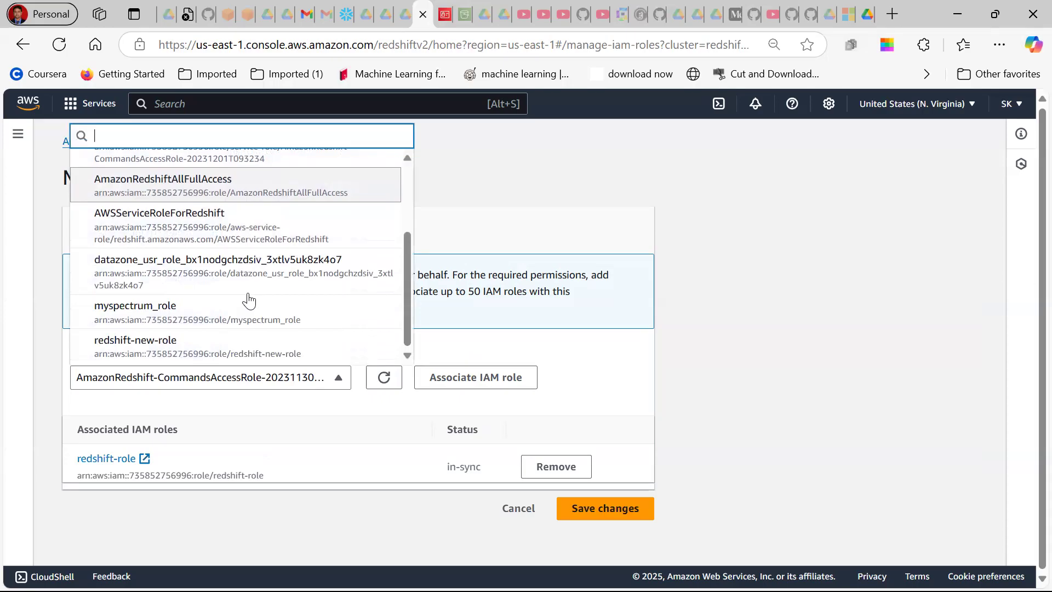
pyautogui.scroll(3, 248, 300)
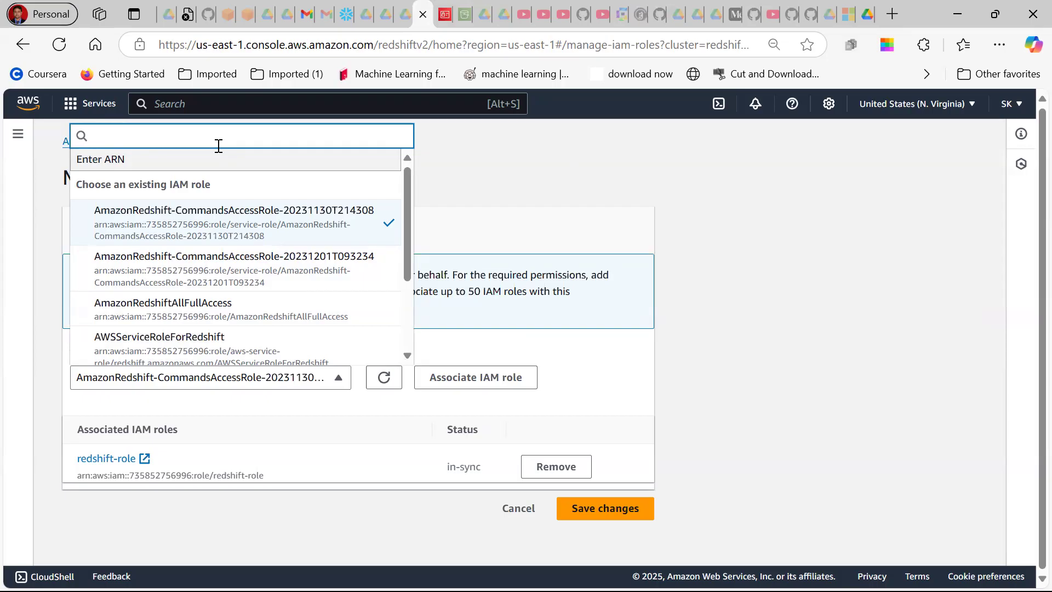
# Search the available roles again by the redshift-role-s3 ARN, and recheck the unfiltered role list.
pyautogui.hotkey('ctrl', 'v')
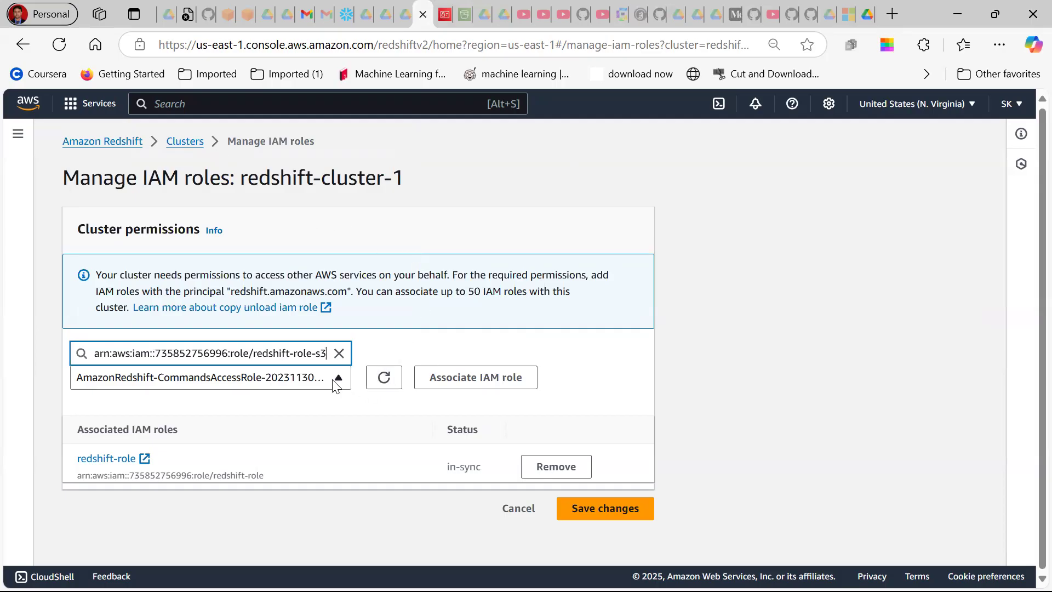
pyautogui.click(463, 383)
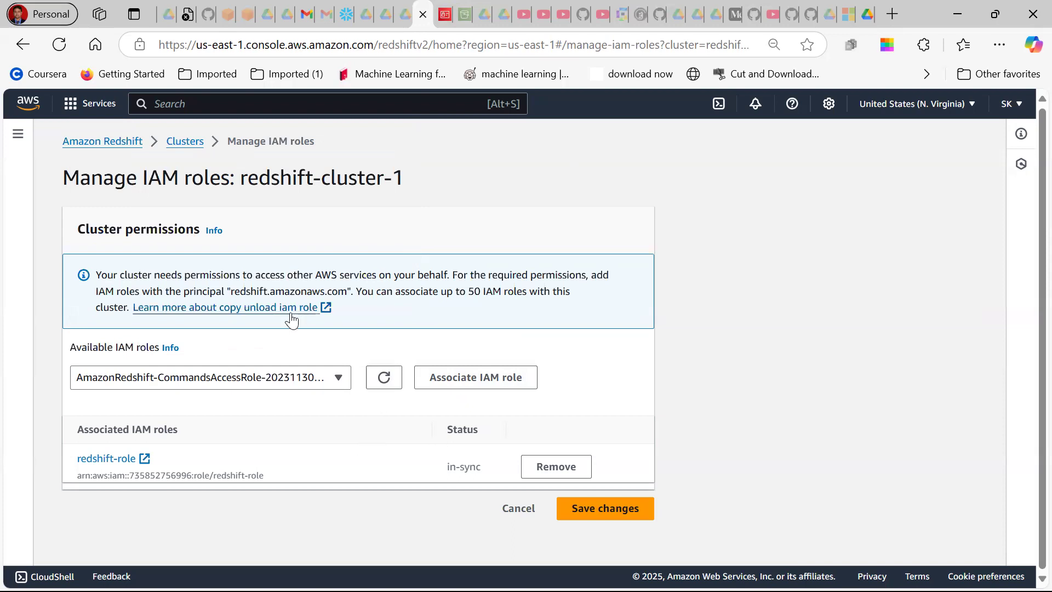
pyautogui.click(290, 381)
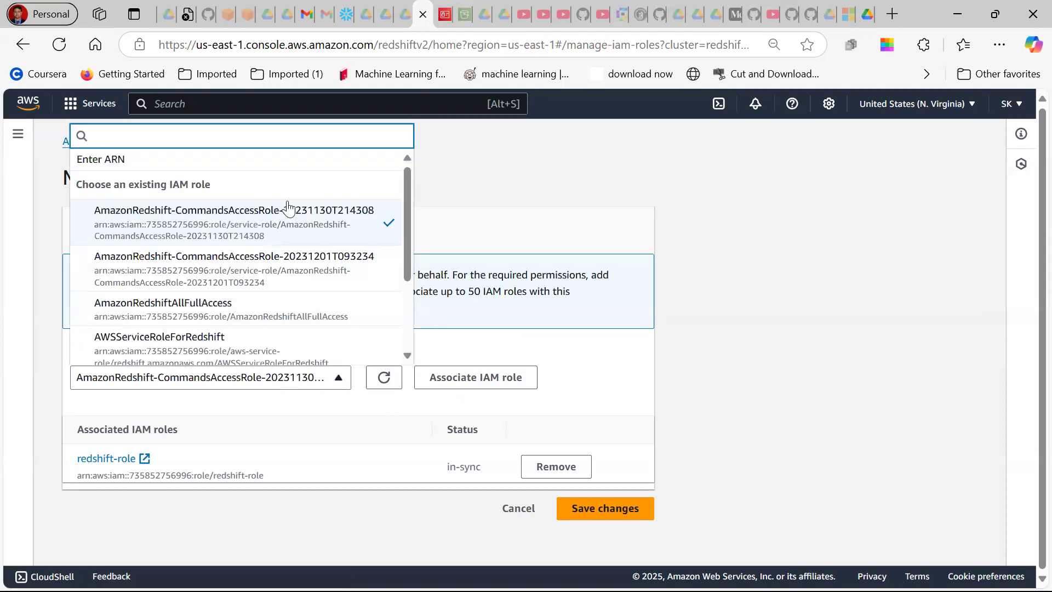
pyautogui.scroll(-3, 290, 200)
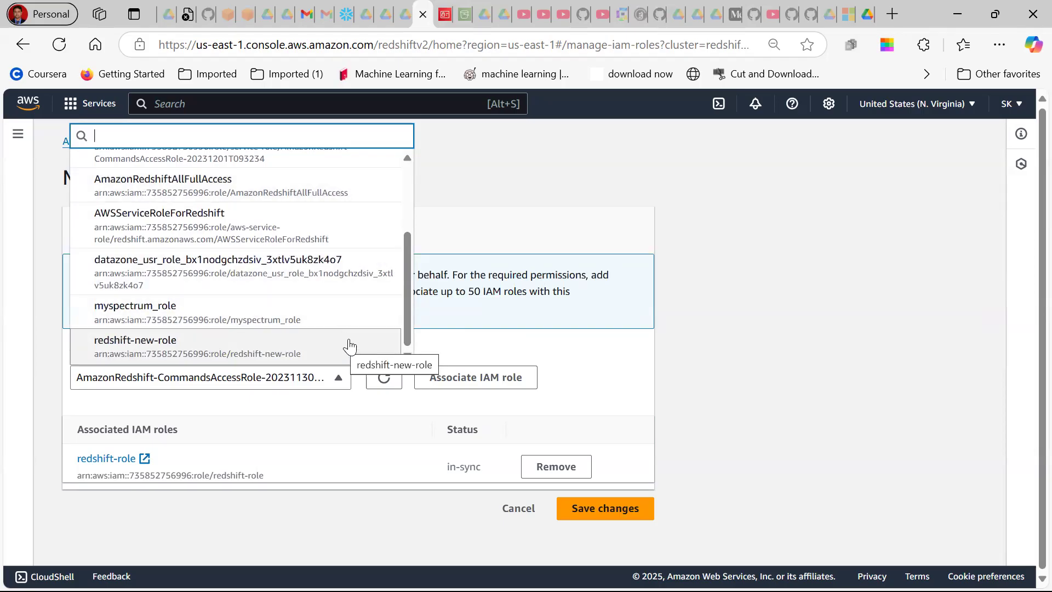
pyautogui.click(722, 315)
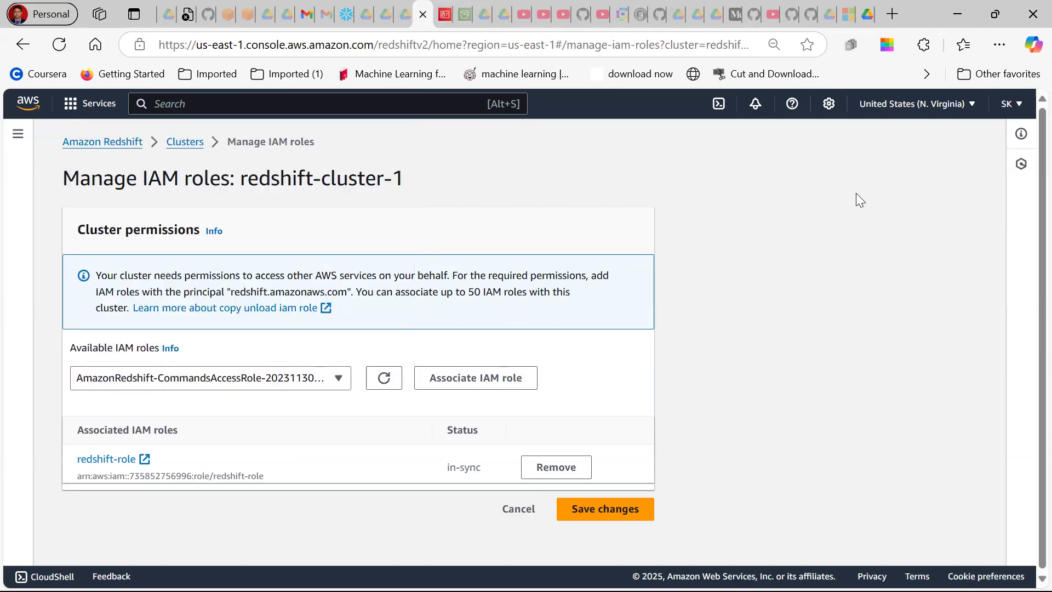
# Remove redshift-role from the cluster's associated IAM roles and save the changes.
pyautogui.click(572, 470)
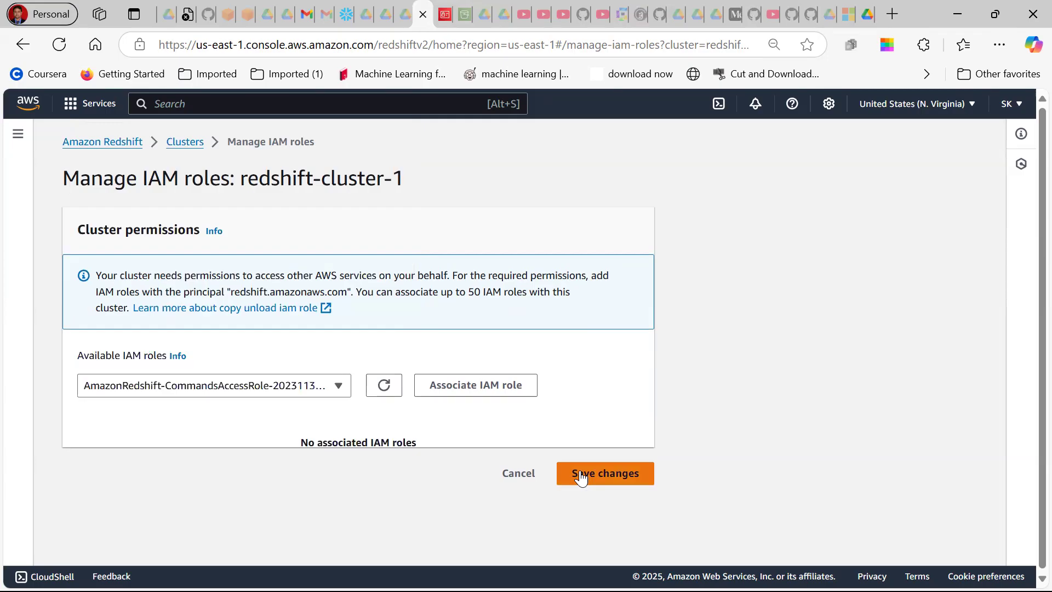
pyautogui.click(580, 472)
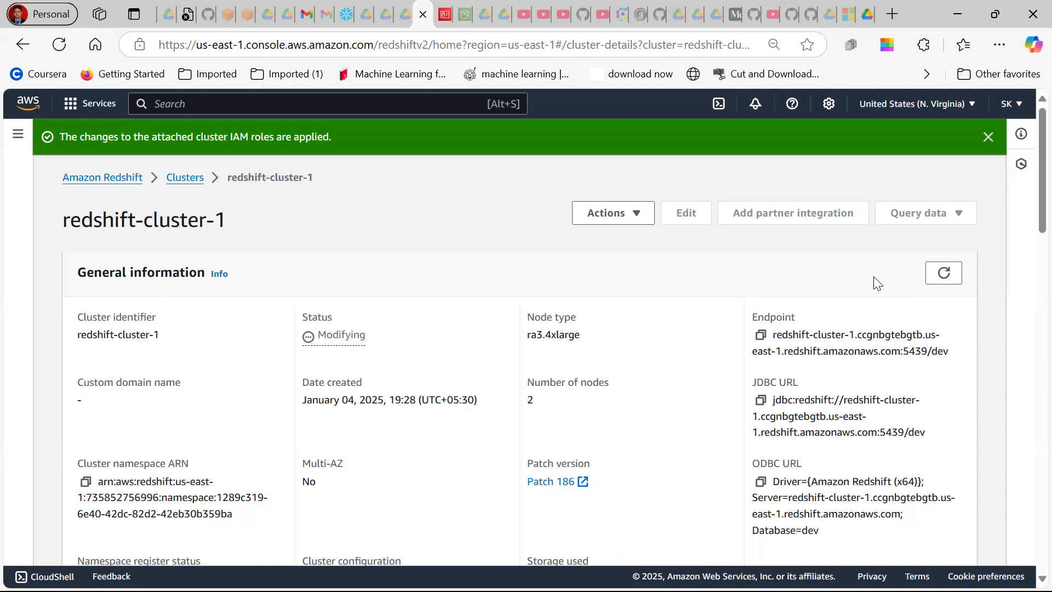
# Refresh the redshift-cluster-1 details and check the cluster's status and general information.
pyautogui.click(935, 280)
pyautogui.click(936, 277)
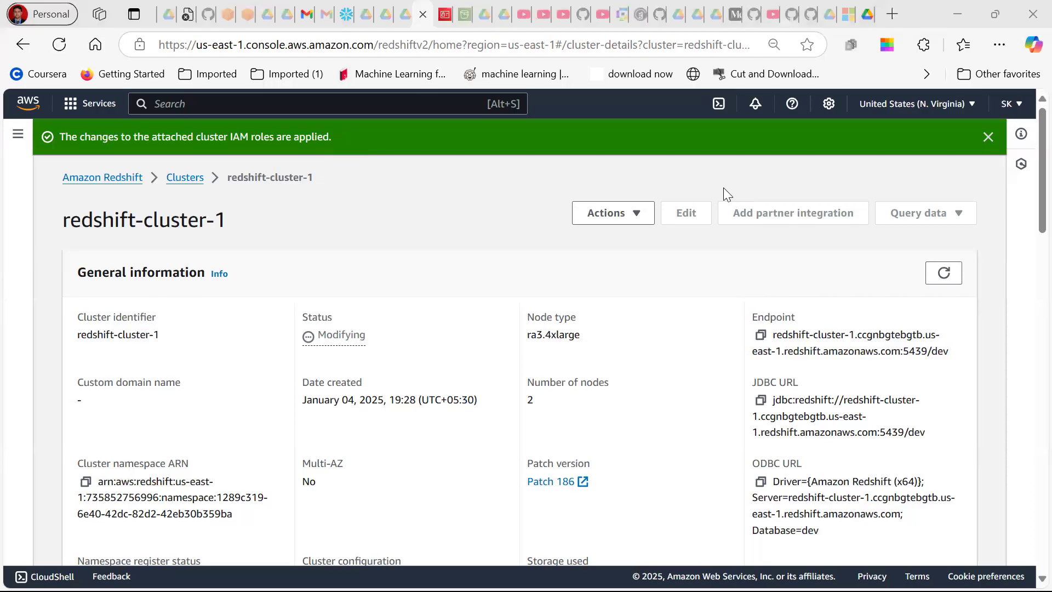
pyautogui.click(642, 218)
pyautogui.click(641, 218)
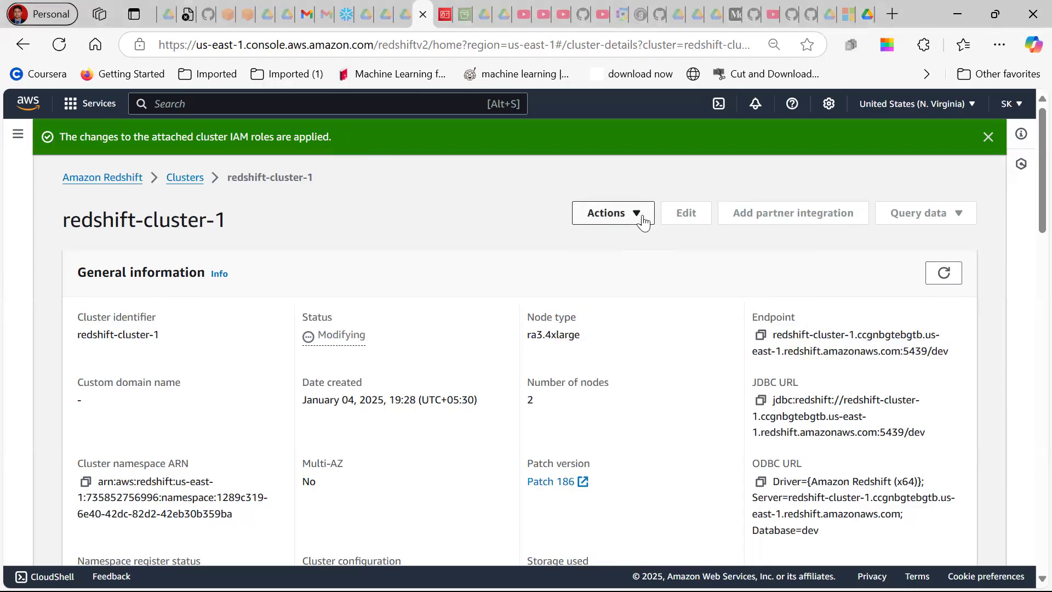
pyautogui.scroll(-5, 663, 408)
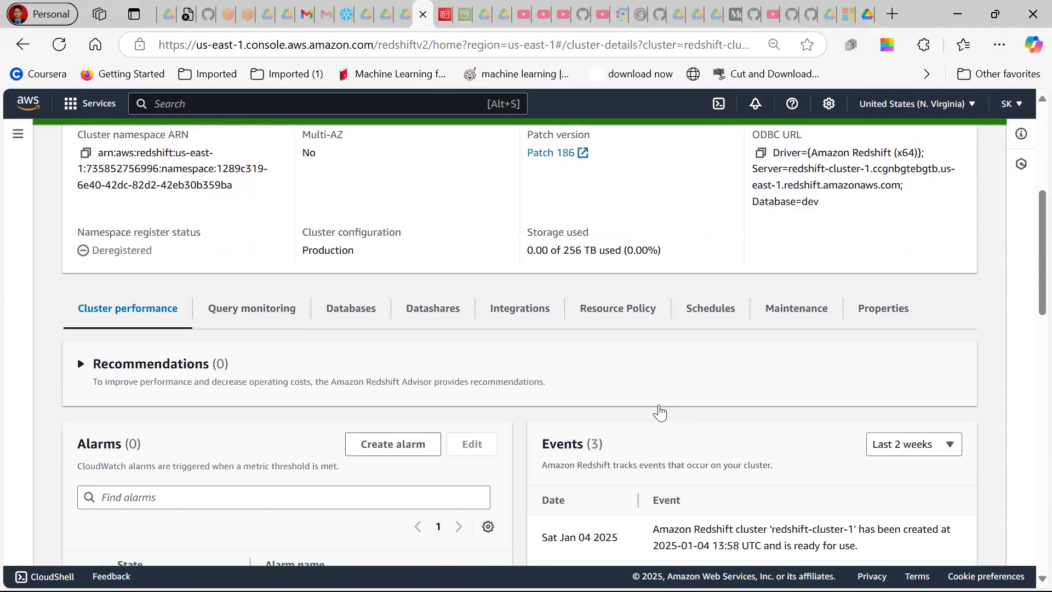
pyautogui.scroll(3, 660, 412)
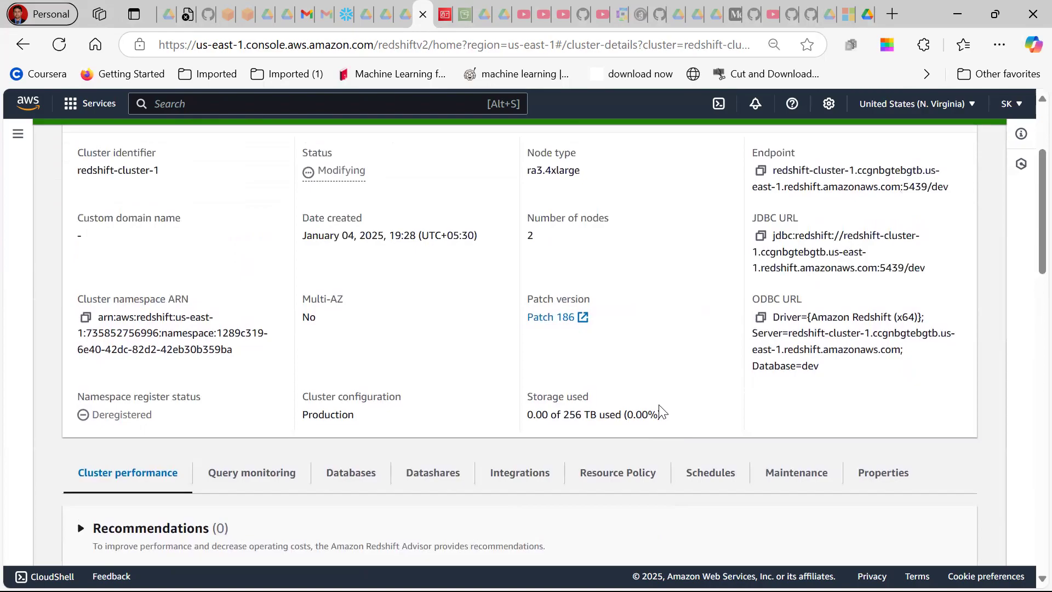
# Copy the endpoint of redshift-cluster-1, then open DBeaver and dismiss its version update and tip dialogs.
pyautogui.click(761, 171)
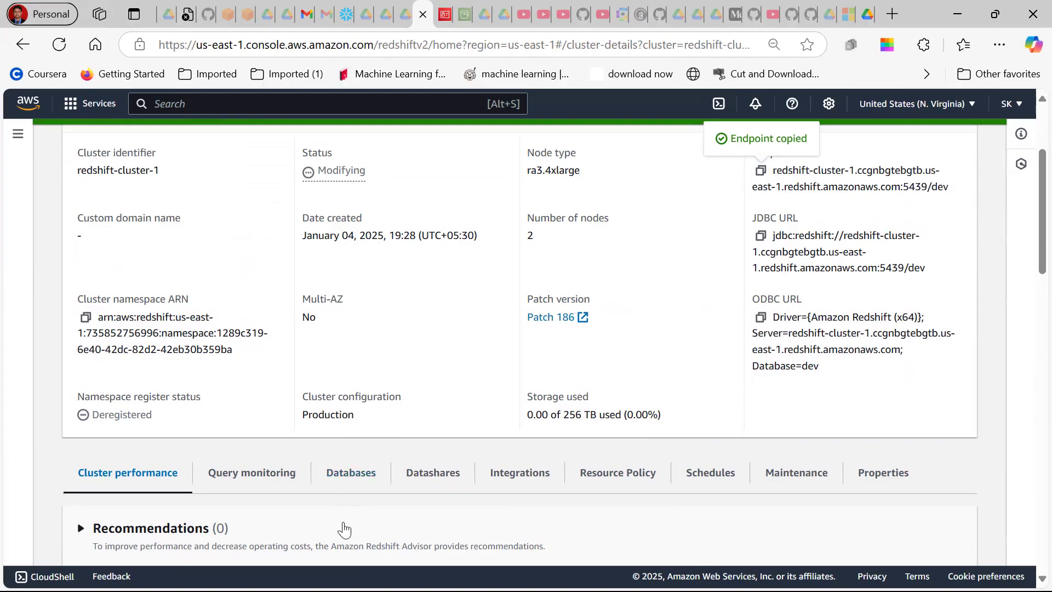
pyautogui.press('super')
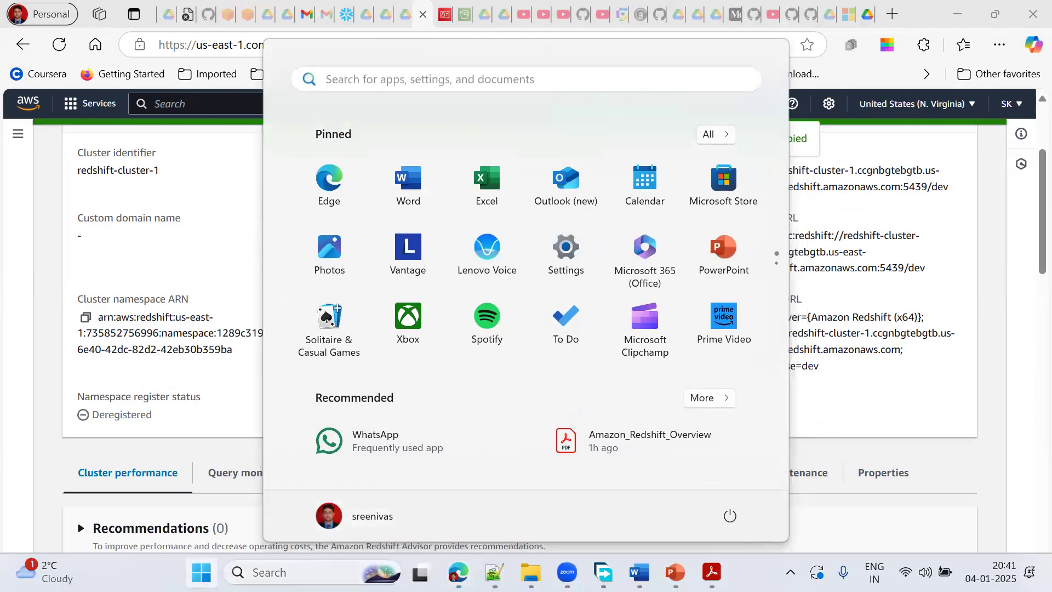
pyautogui.click(301, 572)
pyautogui.write('db')
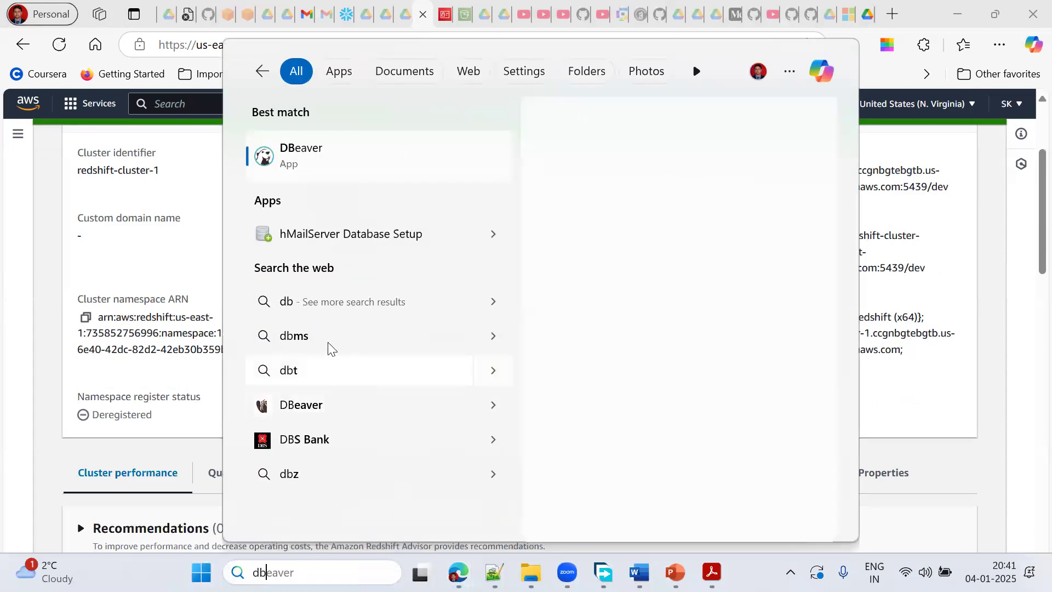
pyautogui.click(305, 163)
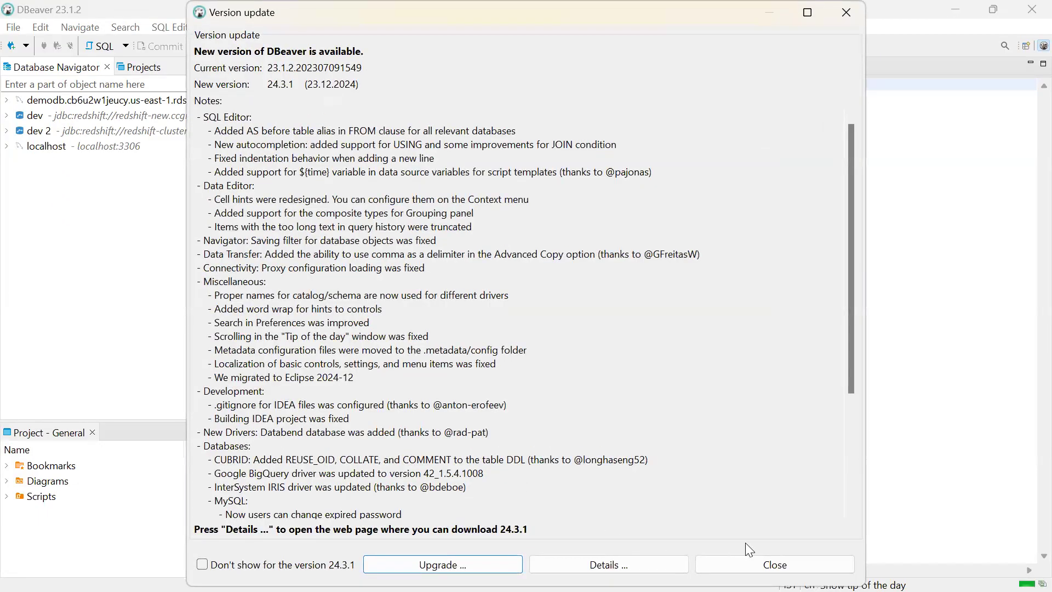
pyautogui.click(735, 564)
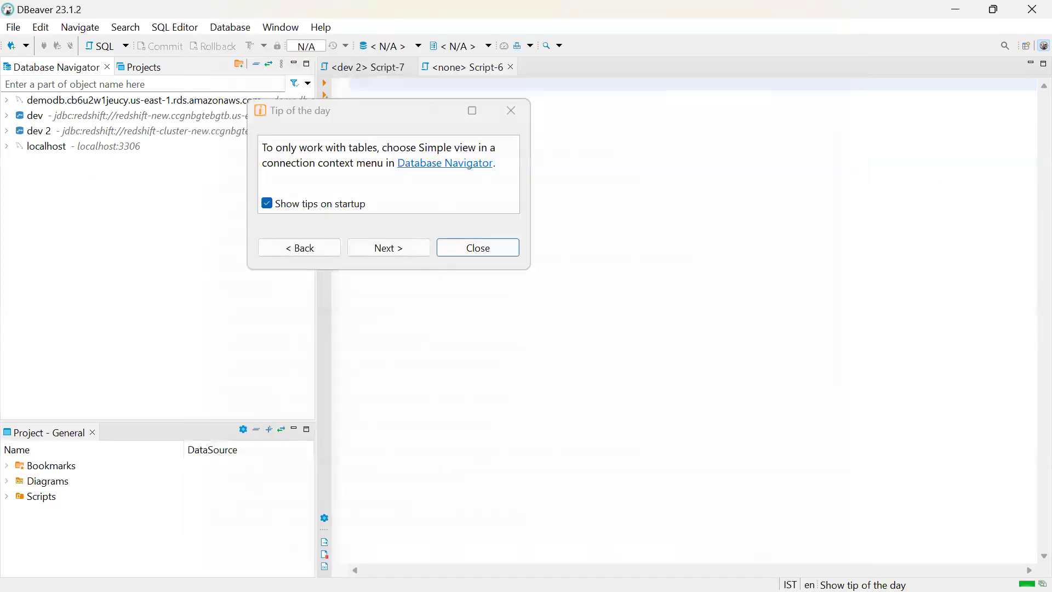
pyautogui.click(463, 255)
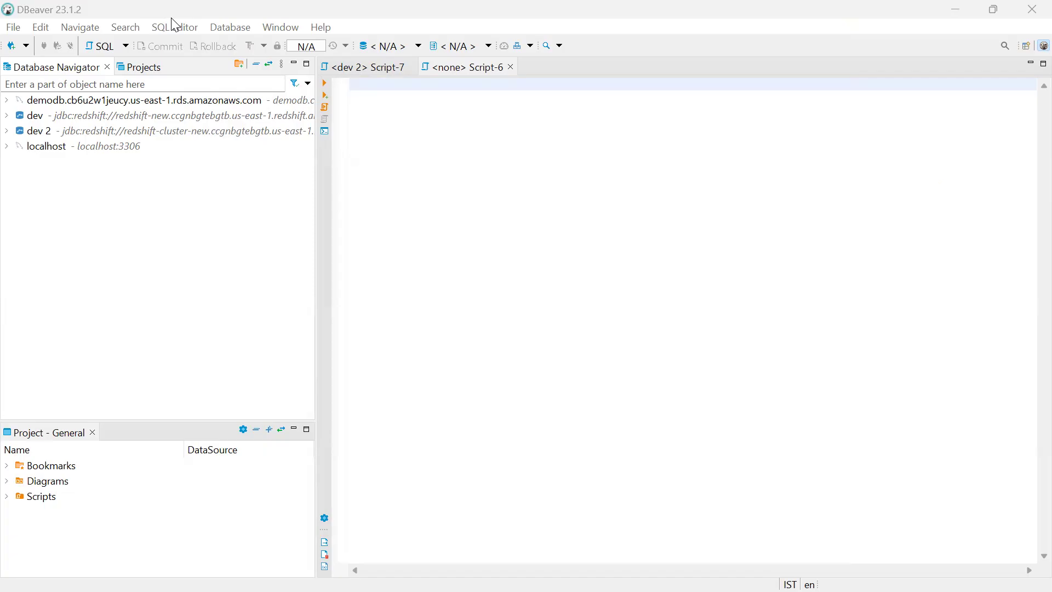
# Start a new database connection with the Redshift driver and proceed to its connection settings.
pyautogui.click(240, 30)
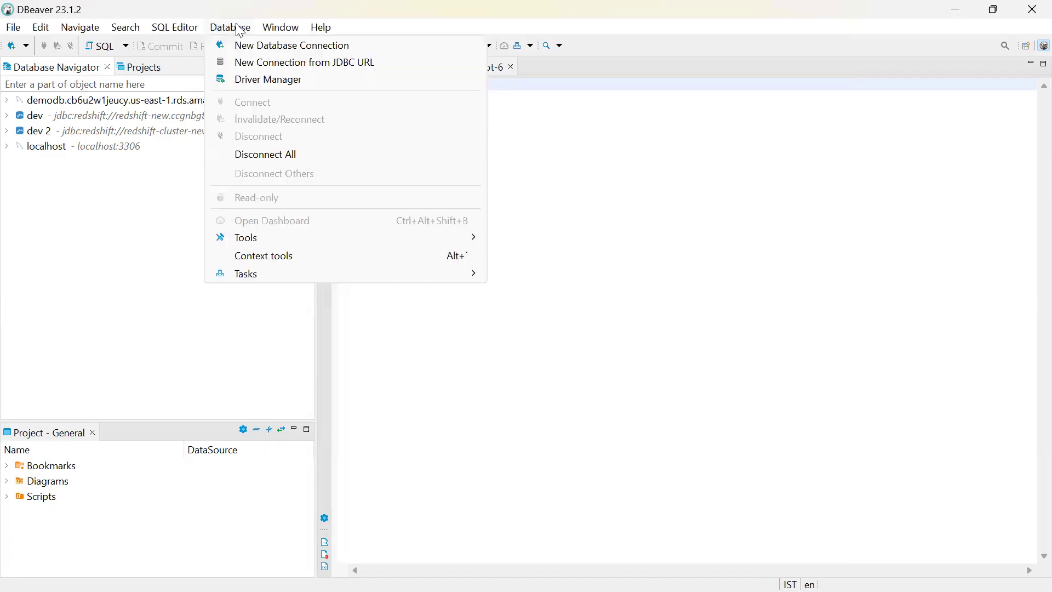
pyautogui.click(236, 49)
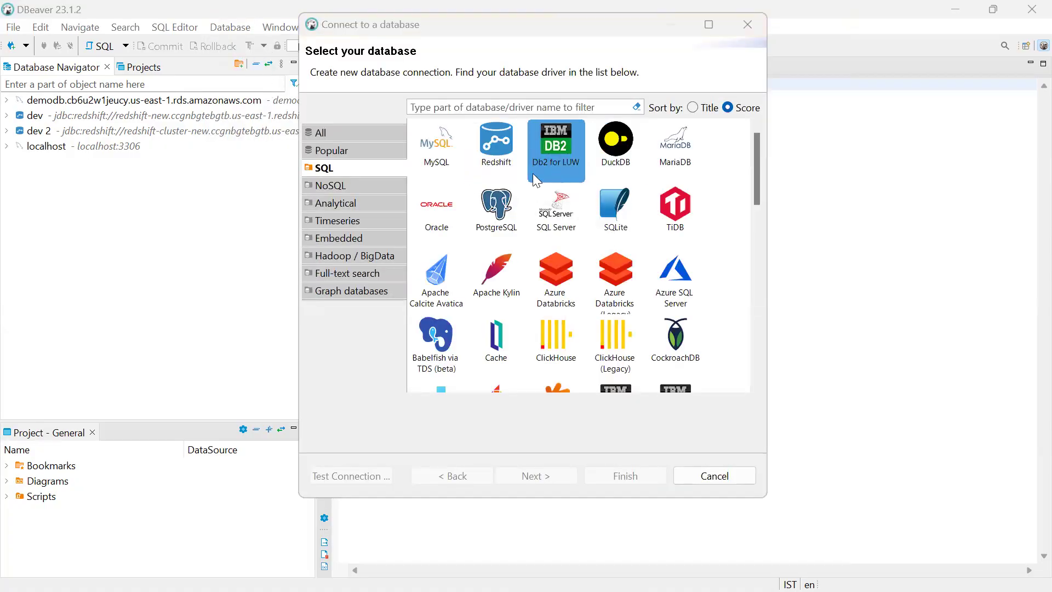
pyautogui.scroll(-5, 682, 224)
pyautogui.scroll(-3, 680, 225)
pyautogui.scroll(8, 665, 220)
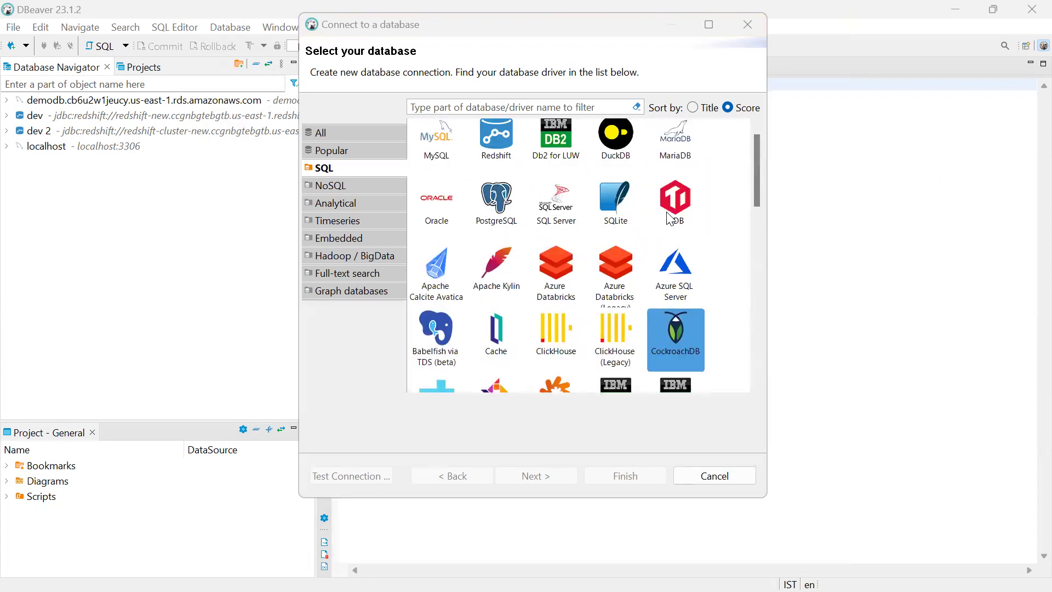
pyautogui.click(510, 141)
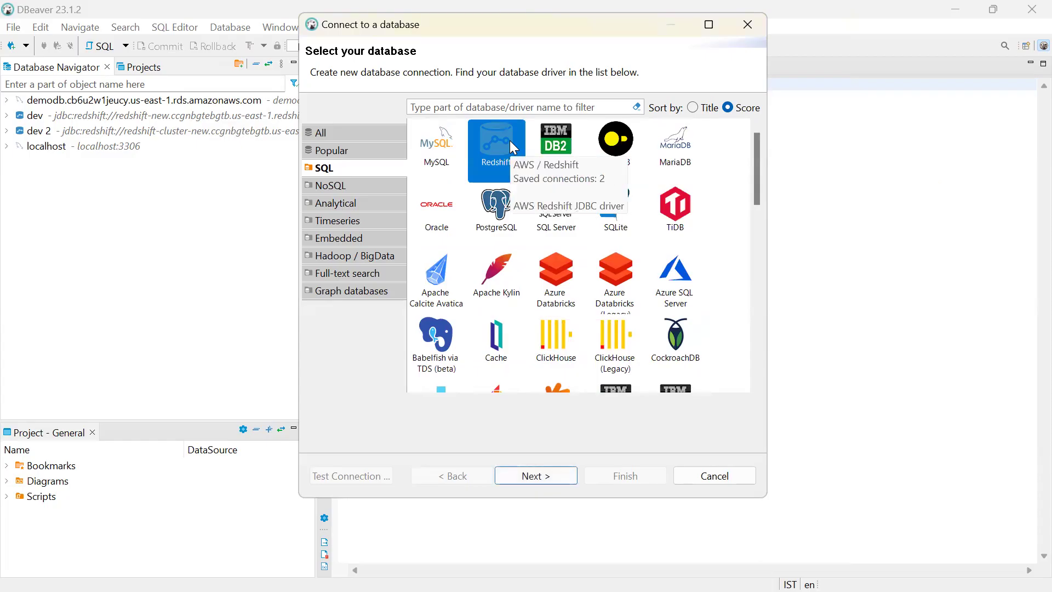
pyautogui.click(535, 476)
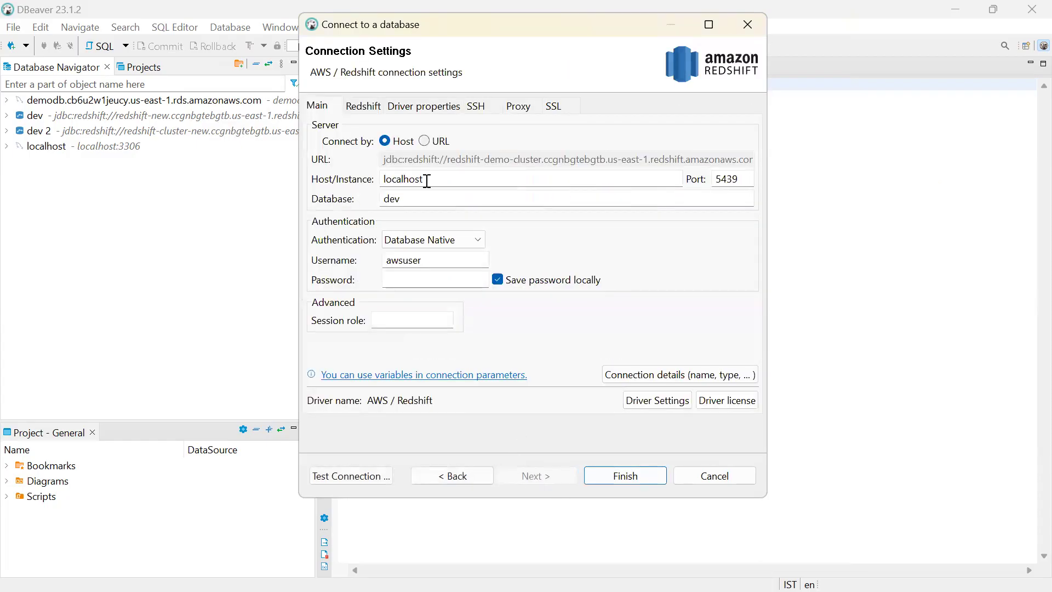
# Set the connection to use a URL, paste the copied cluster endpoint as the URL, and enter the database password.
pyautogui.click(425, 141)
pyautogui.hotkey('ctrl', 'a')
pyautogui.hotkey('ctrl', 'v')
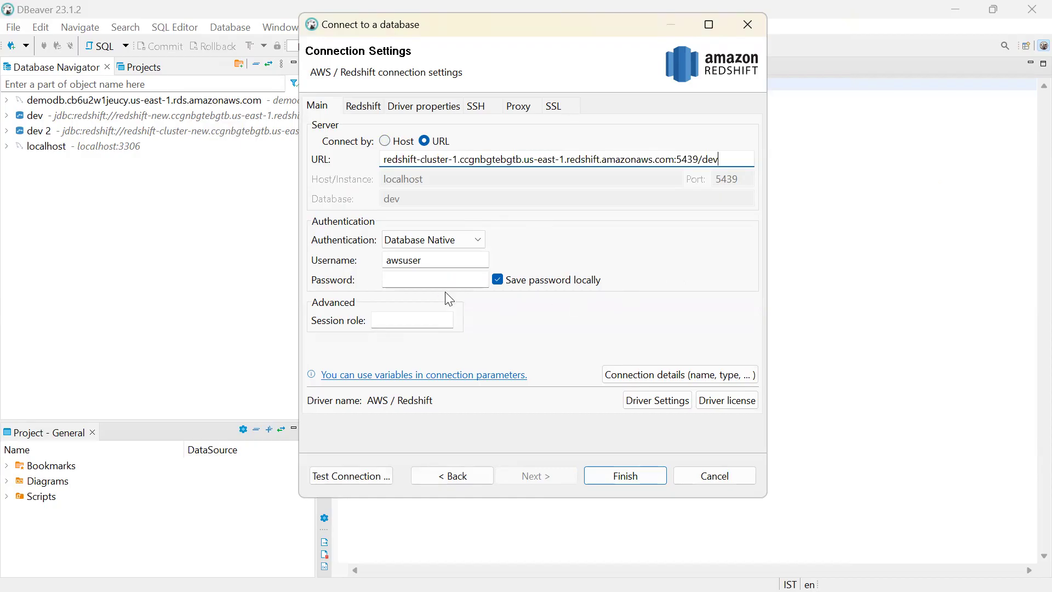
pyautogui.click(434, 281)
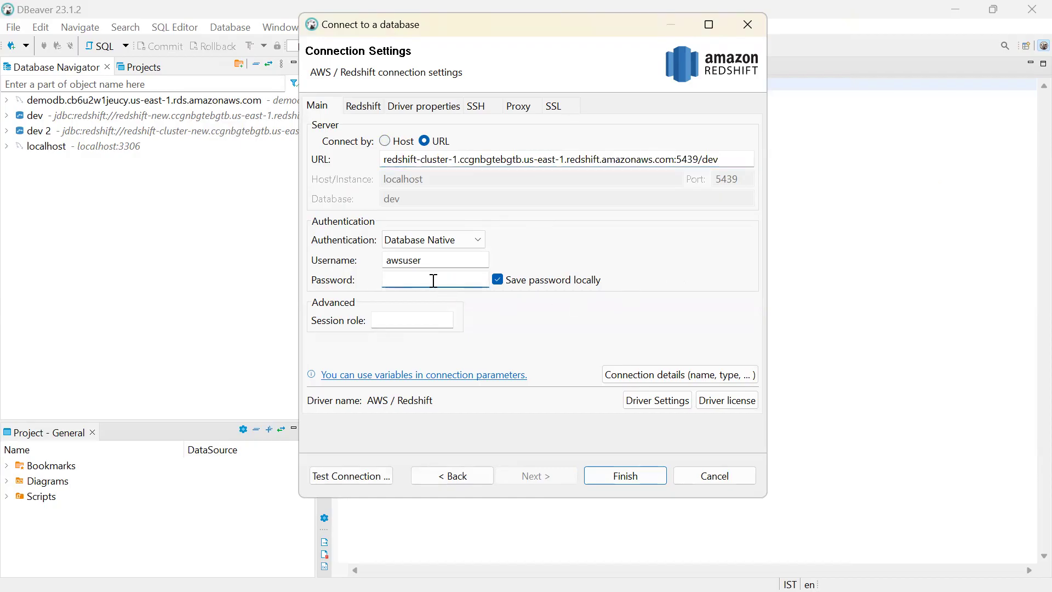
pyautogui.write('**********')
# Switch to the AWS console in the browser and refresh the general information of redshift-cluster-1.
pyautogui.press('super')
pyautogui.moveTo(458, 573)
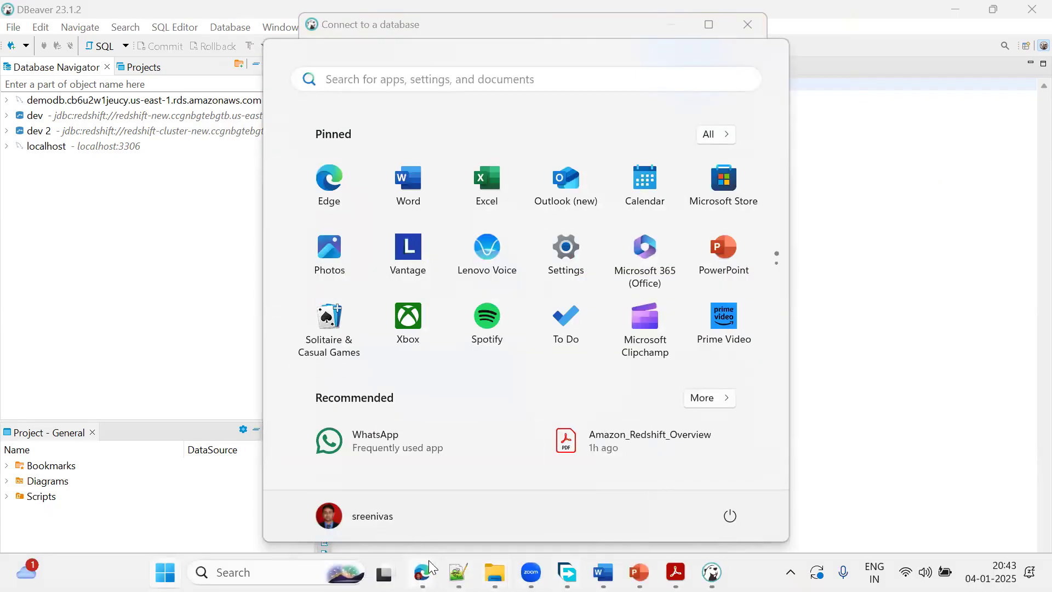
pyautogui.moveTo(429, 561)
pyautogui.click(377, 516)
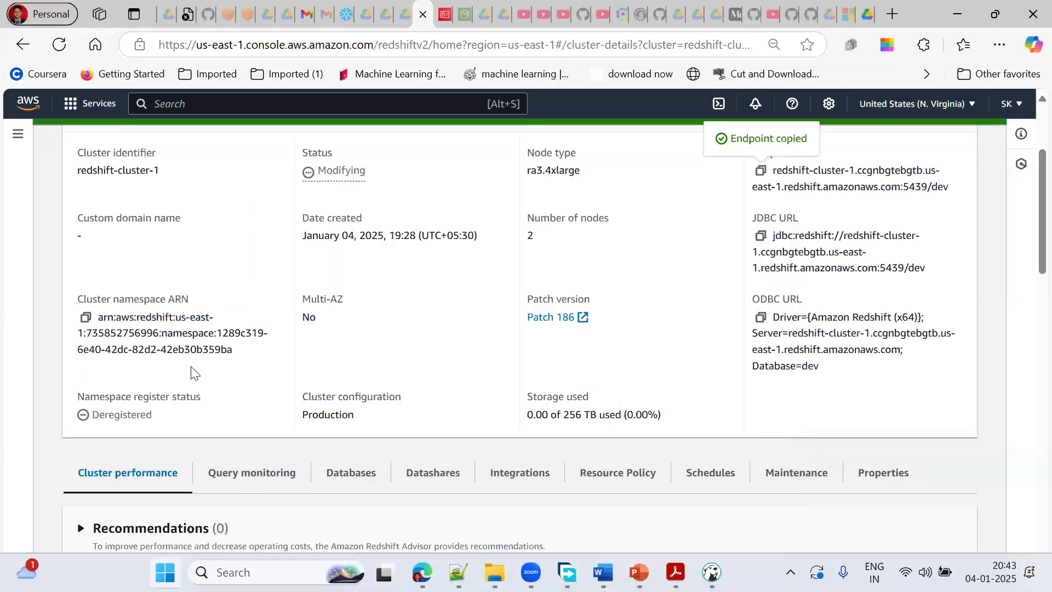
pyautogui.scroll(3, 296, 371)
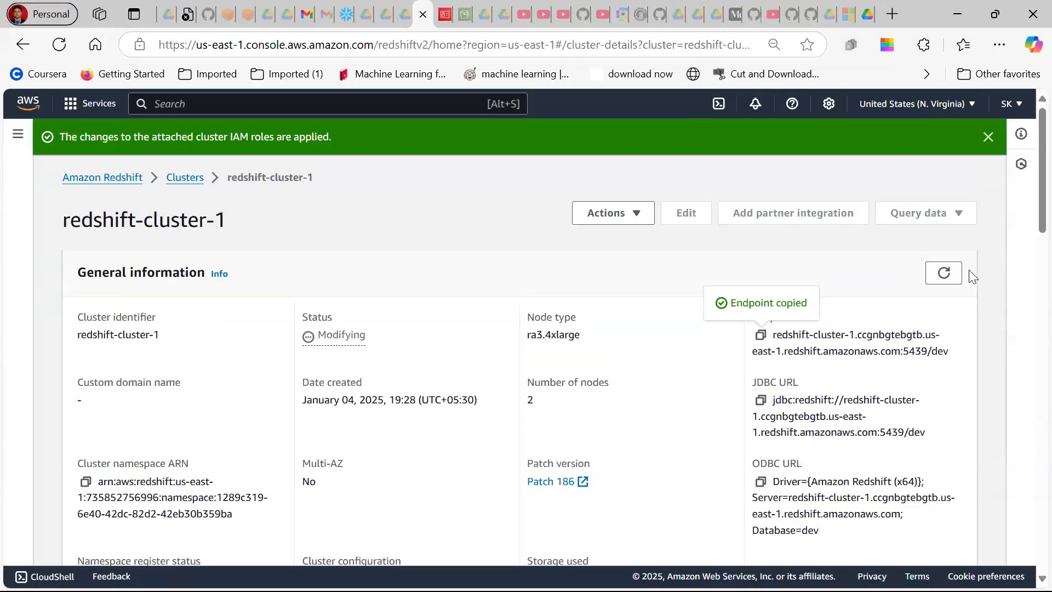
pyautogui.click(944, 274)
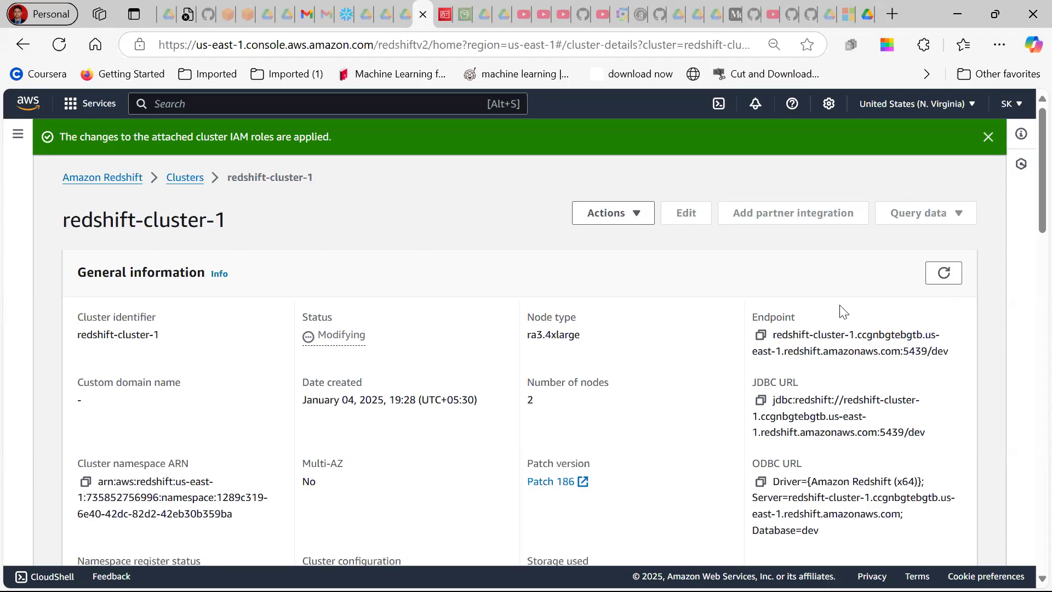
# Copy the cluster's JDBC URL and replace the connection URL in DBeaver with it.
pyautogui.click(762, 401)
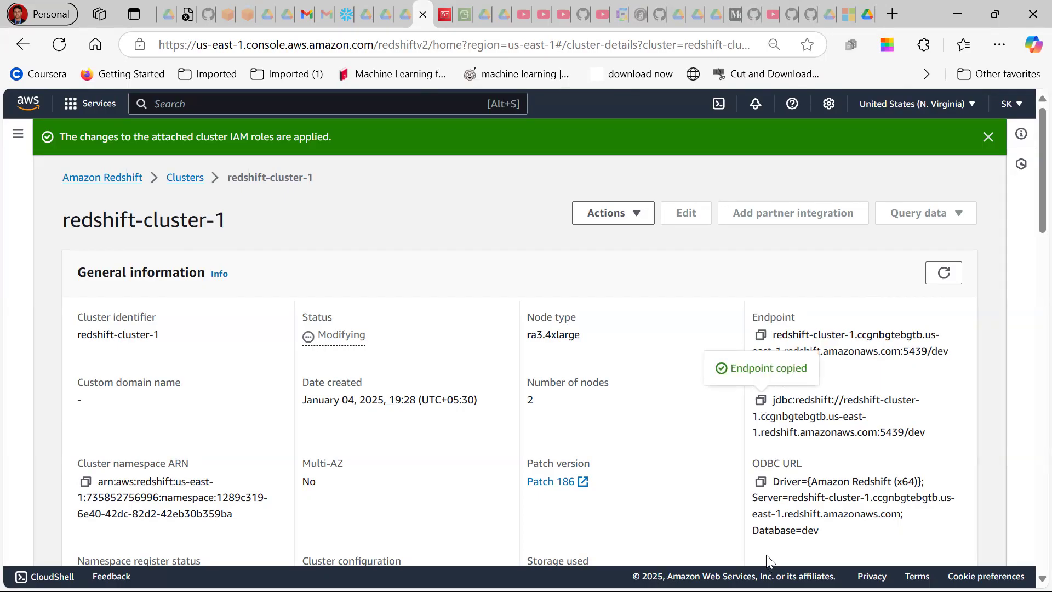
pyautogui.press('super')
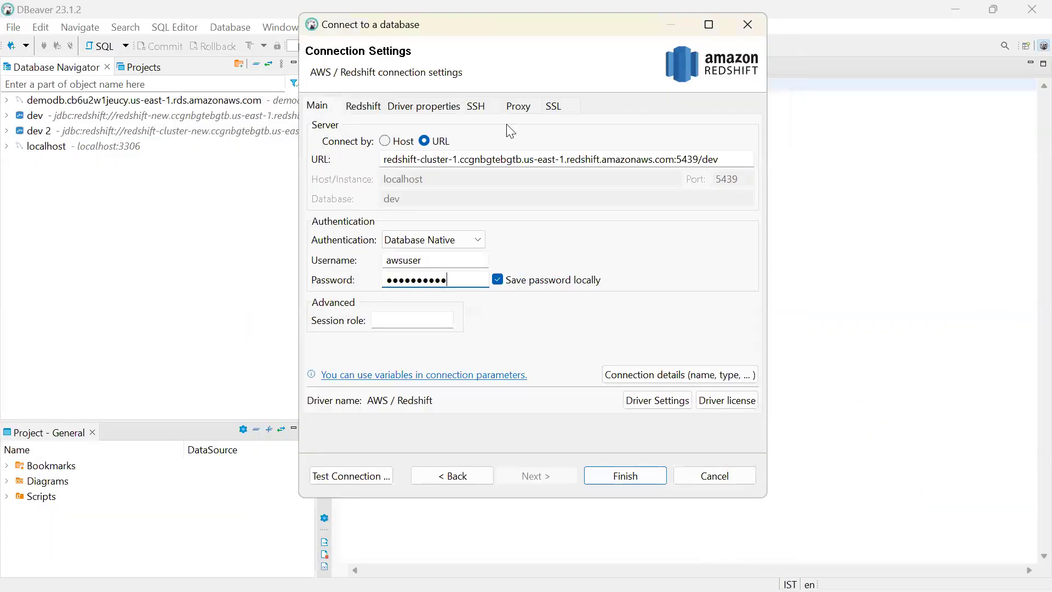
pyautogui.click(501, 155)
pyautogui.hotkey('ctrl', 'a')
pyautogui.hotkey('ctrl', 'v')
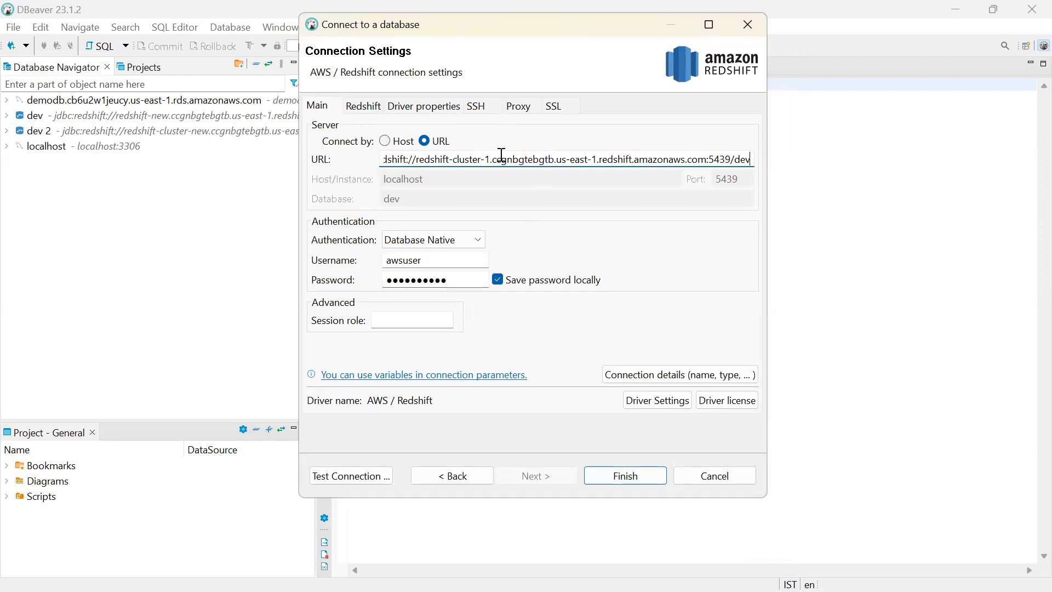
pyautogui.moveTo(501, 155); pyautogui.dragTo(346, 158)
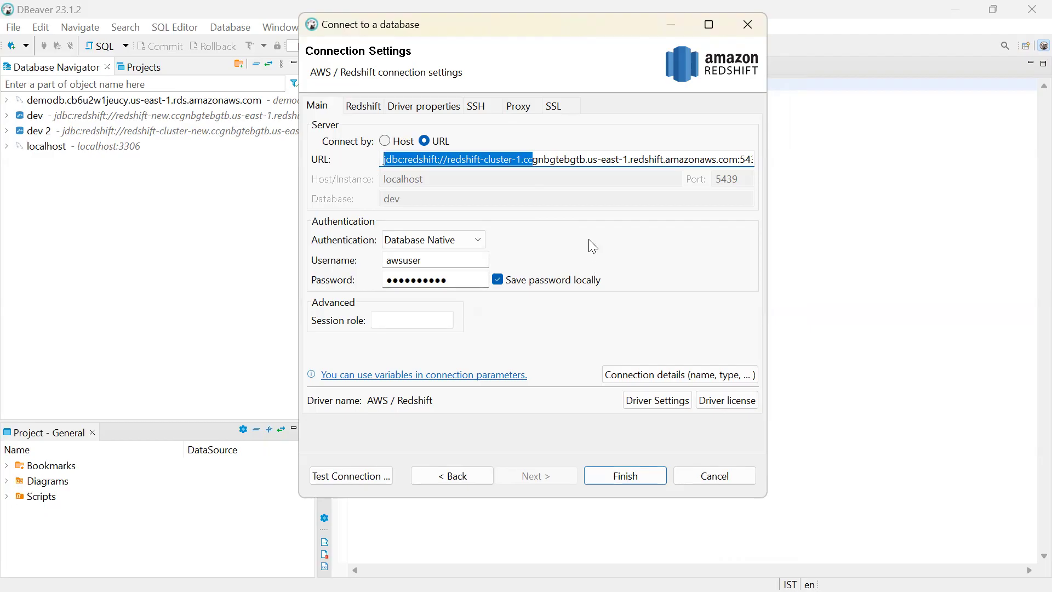
# Return to the AWS console, dismiss the IAM roles notification, and refresh the cluster details to recheck its status.
pyautogui.hotkey('alt', 'Tab')
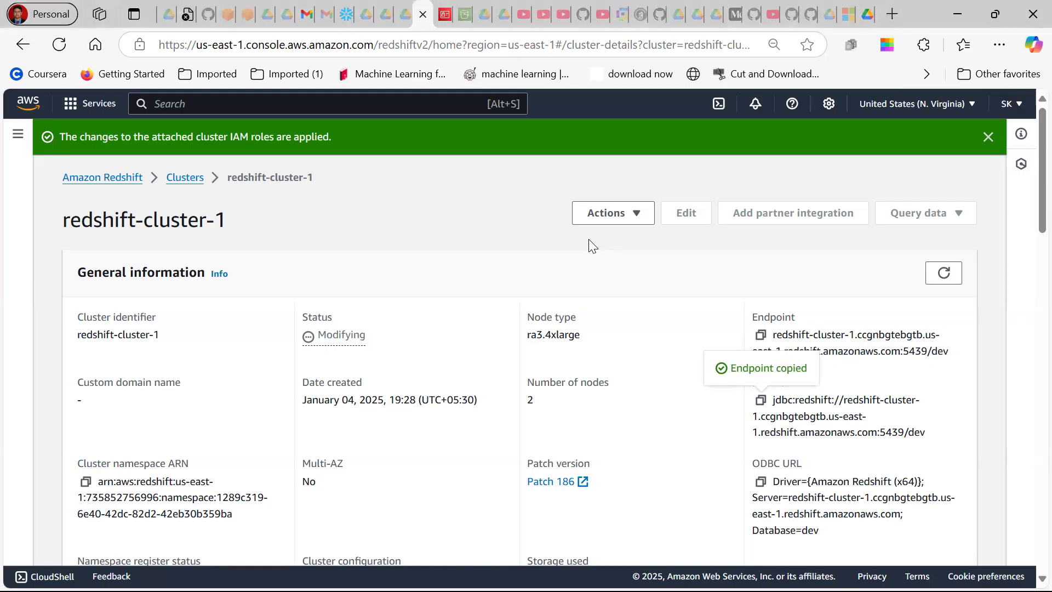
pyautogui.click(986, 137)
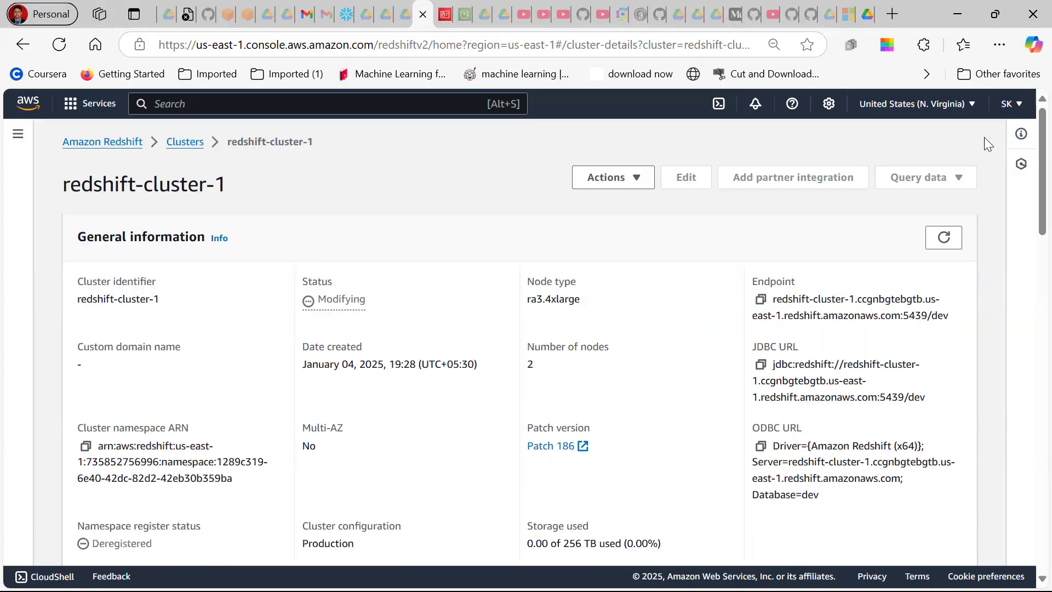
pyautogui.click(943, 239)
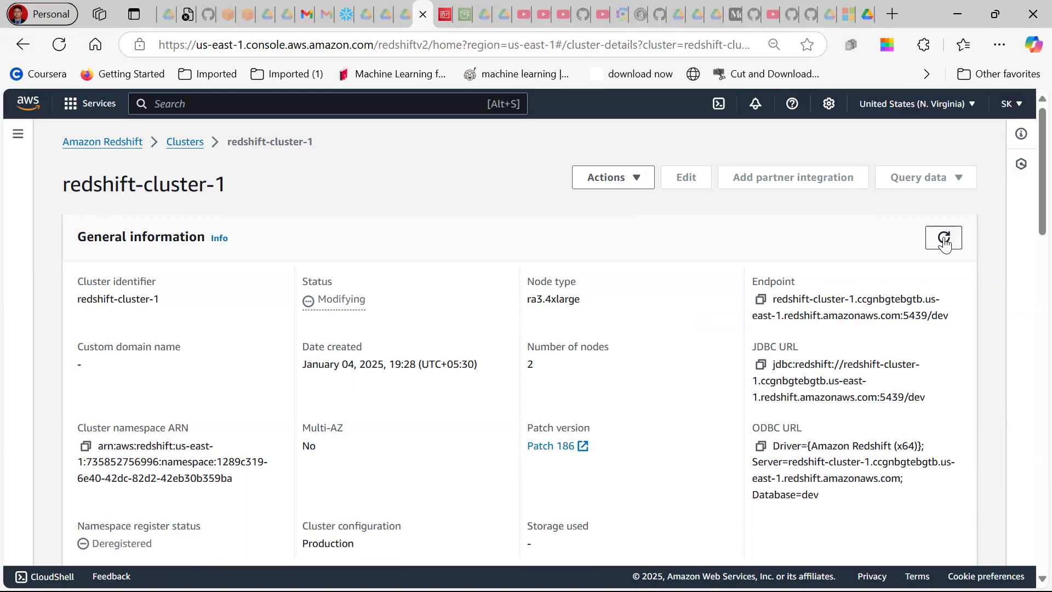
# Switch back to DBeaver, test the Redshift connection, and finish creating it.
pyautogui.hotkey('alt', 'Tab')
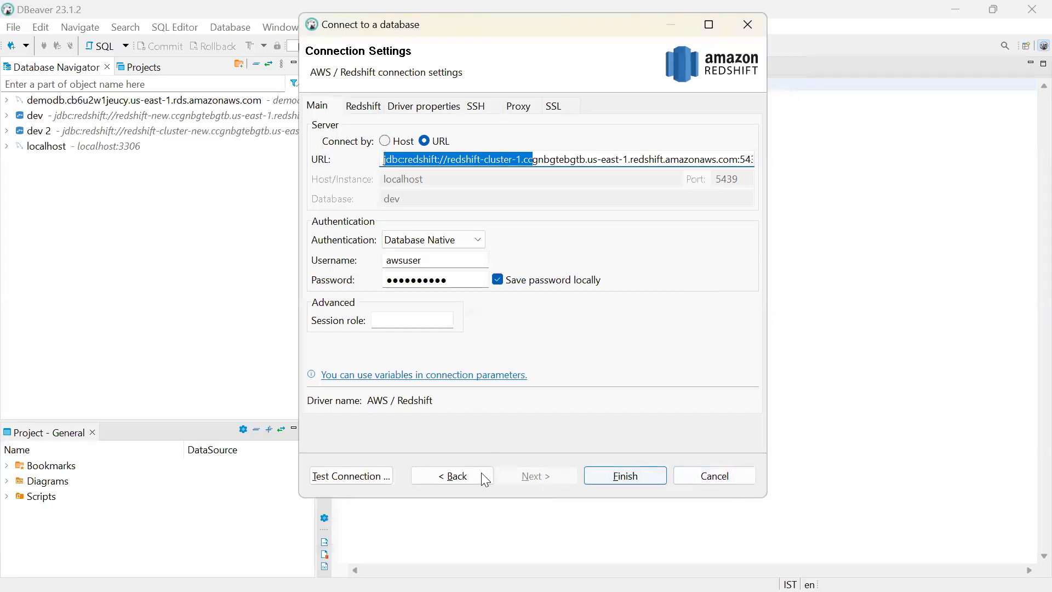
pyautogui.click(382, 475)
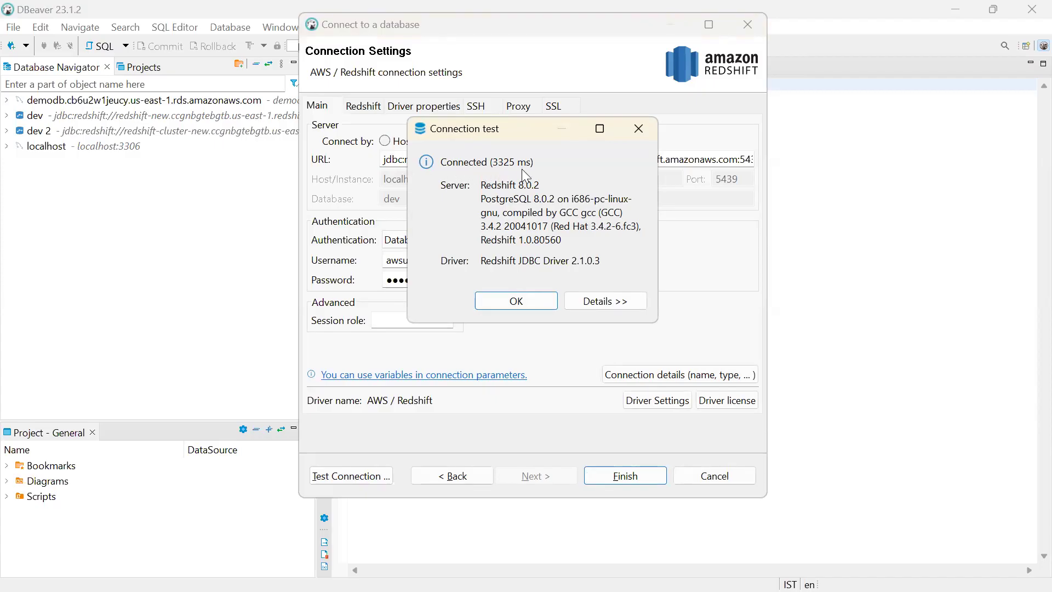
pyautogui.click(535, 300)
pyautogui.click(627, 485)
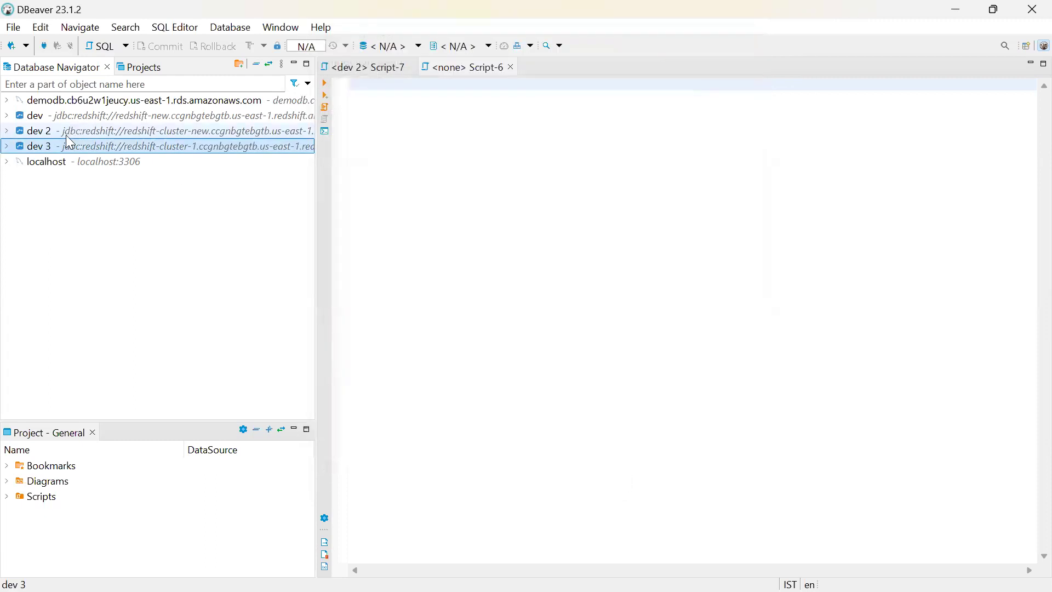
# Expand the new redshift-cluster-1 connection down to the tables in the dev database's public schema.
pyautogui.click(7, 147)
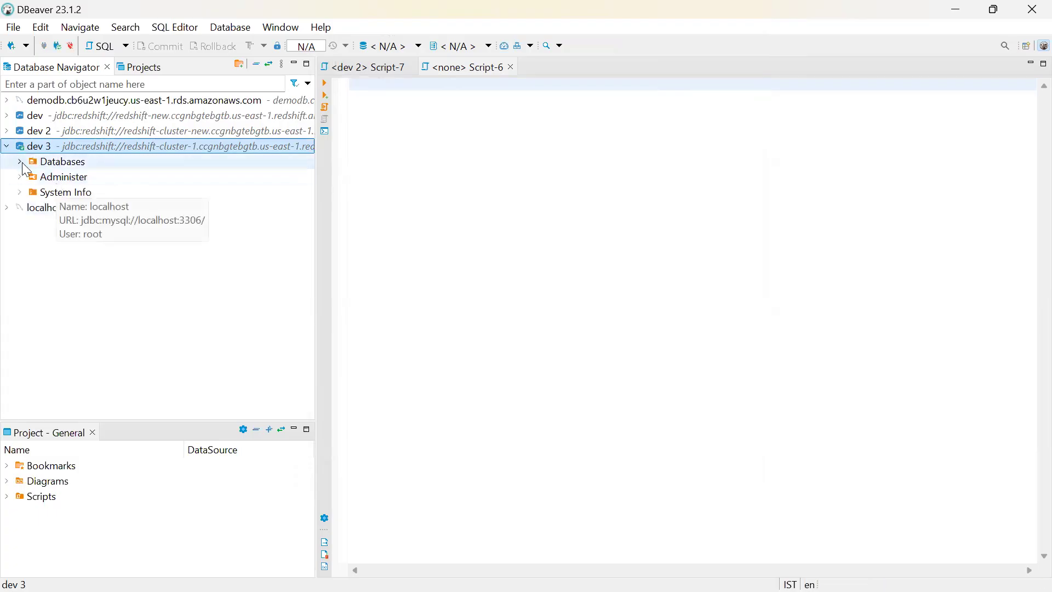
pyautogui.click(21, 163)
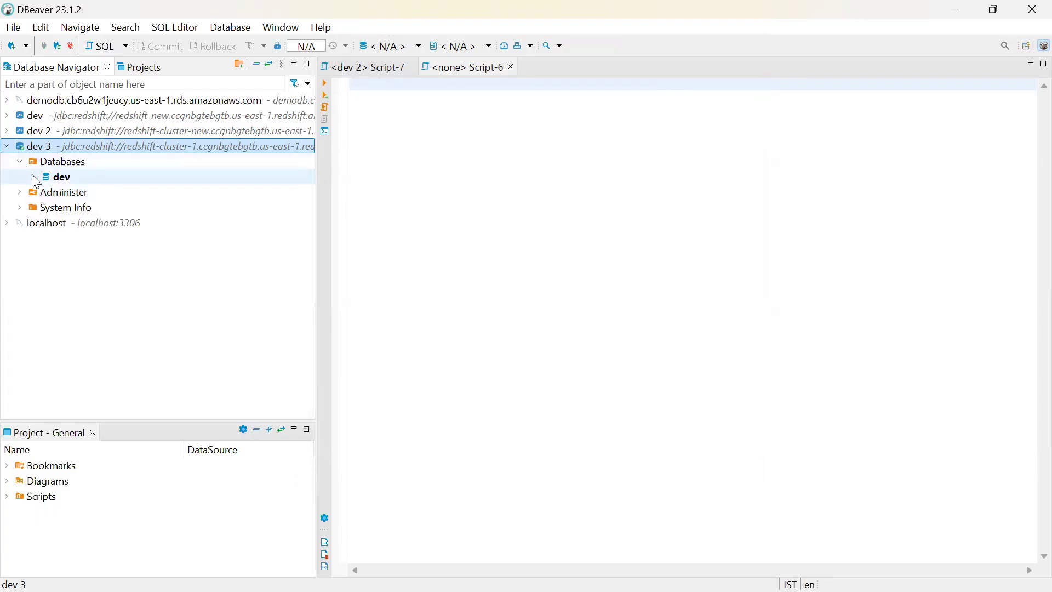
pyautogui.click(34, 176)
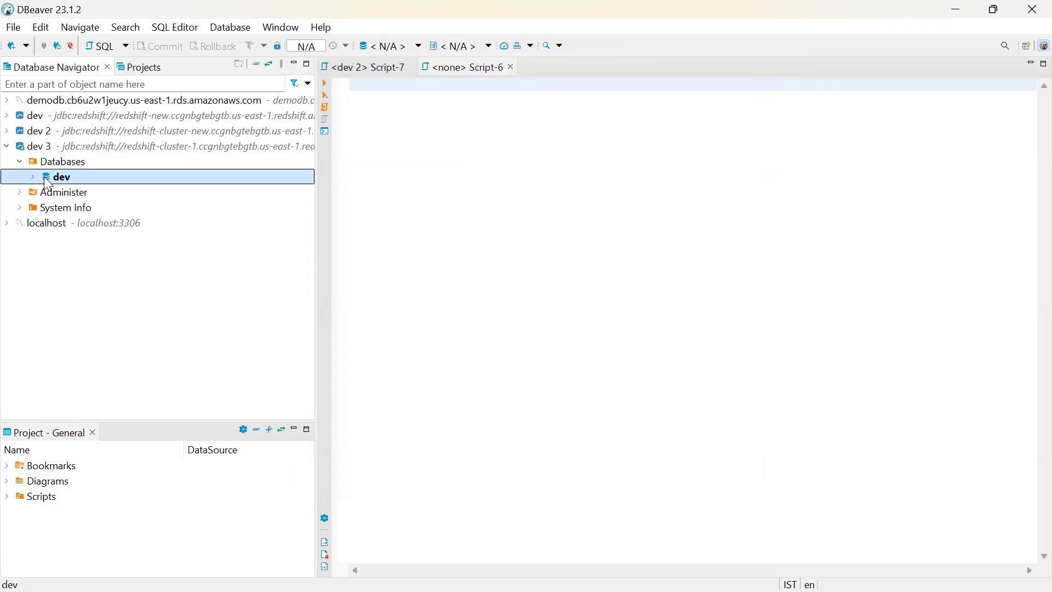
pyautogui.click(33, 176)
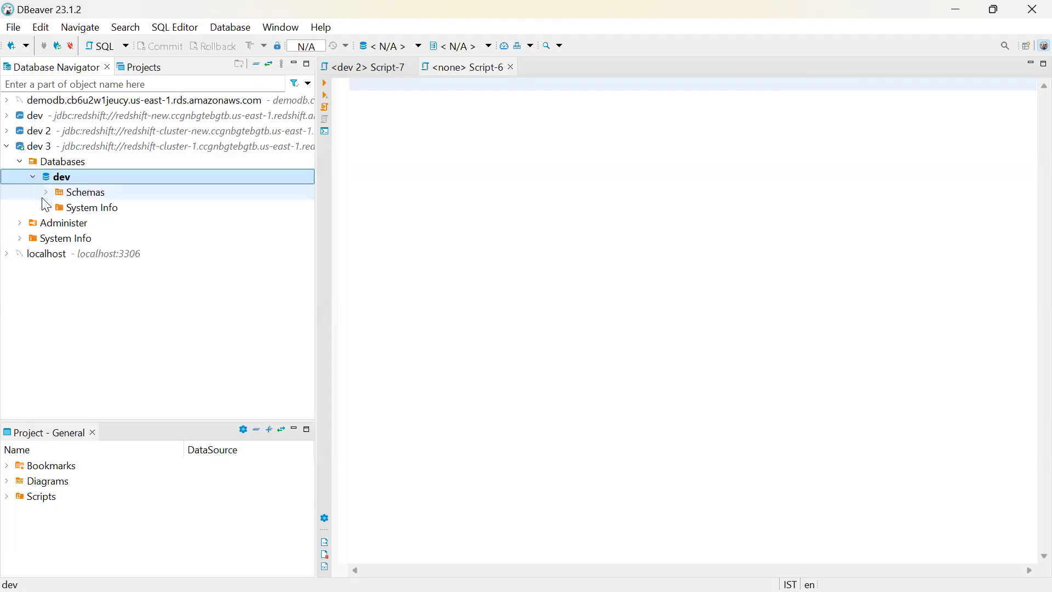
pyautogui.click(45, 191)
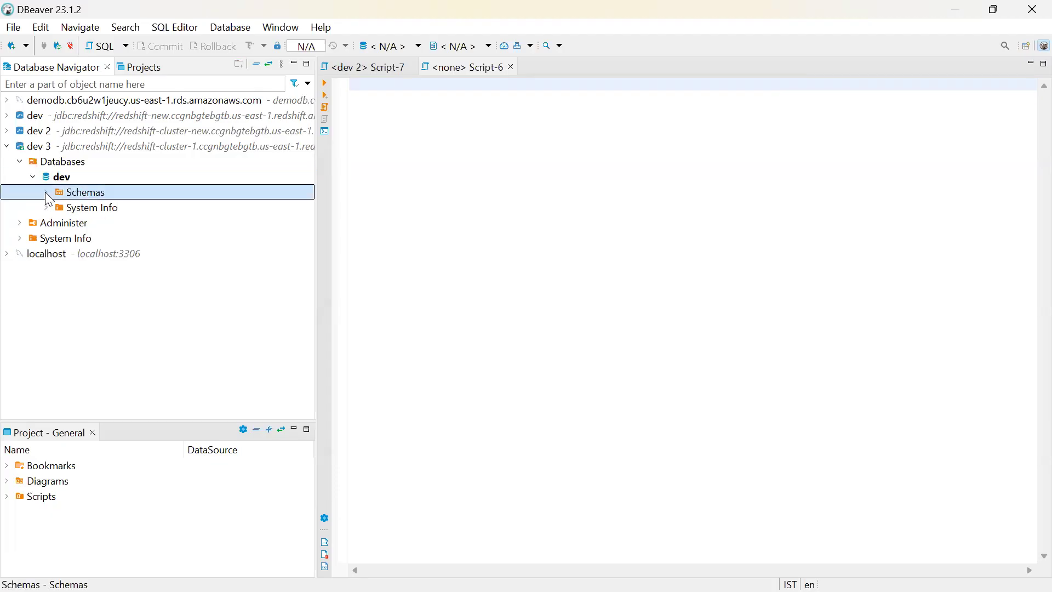
pyautogui.click(46, 193)
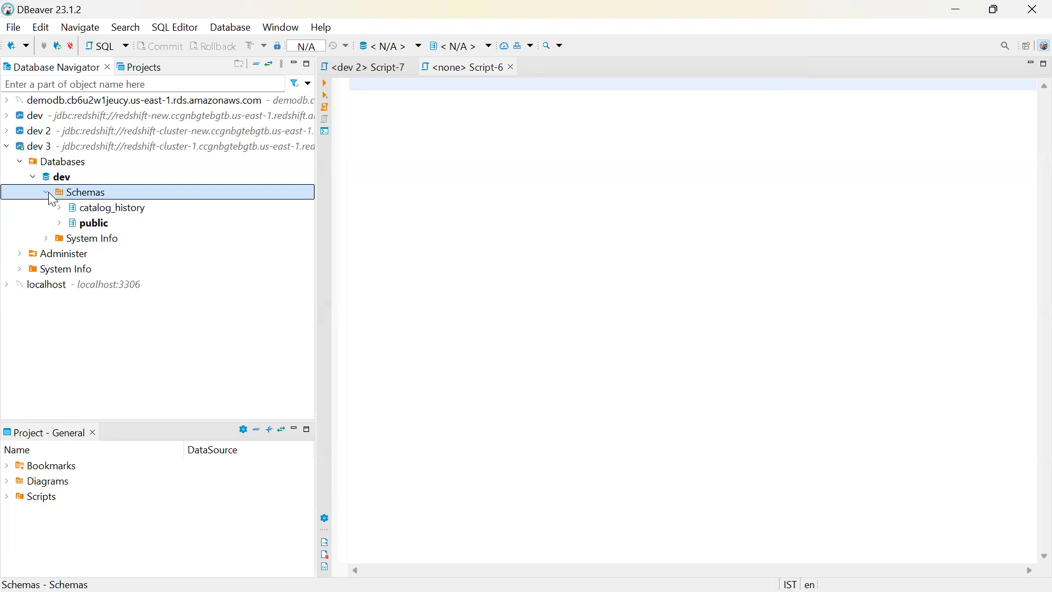
pyautogui.click(59, 222)
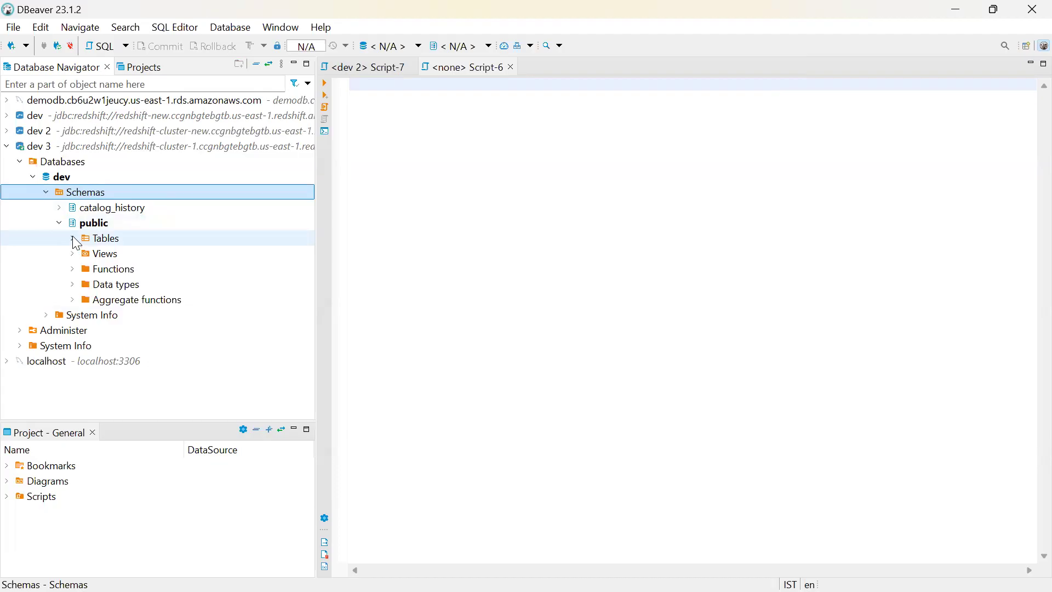
pyautogui.click(73, 239)
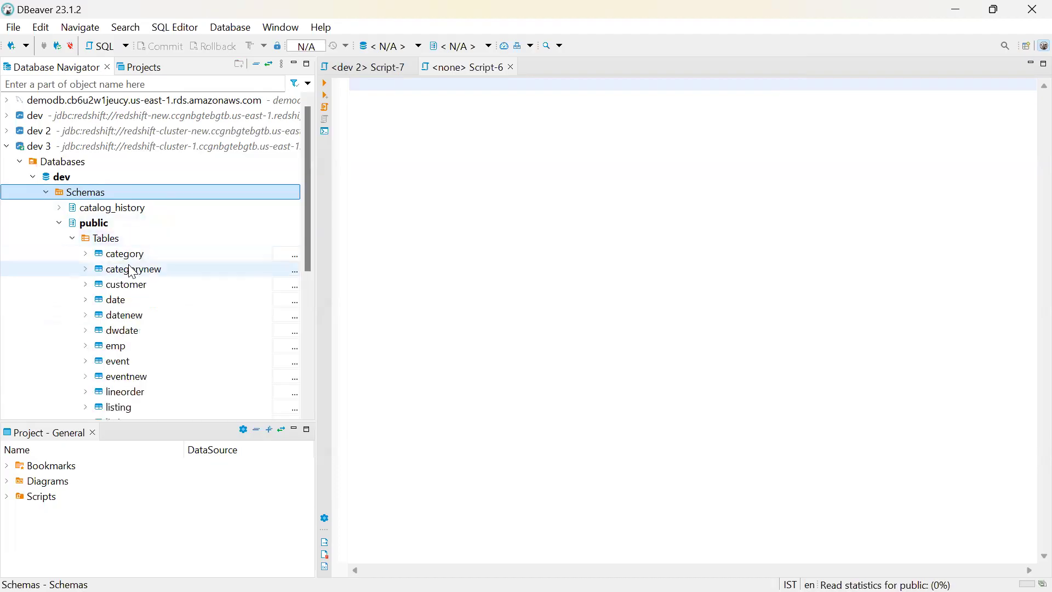
# Look through the tables in dev 3's public schema and view the usersnew table's column definitions.
pyautogui.scroll(-1, 131, 271)
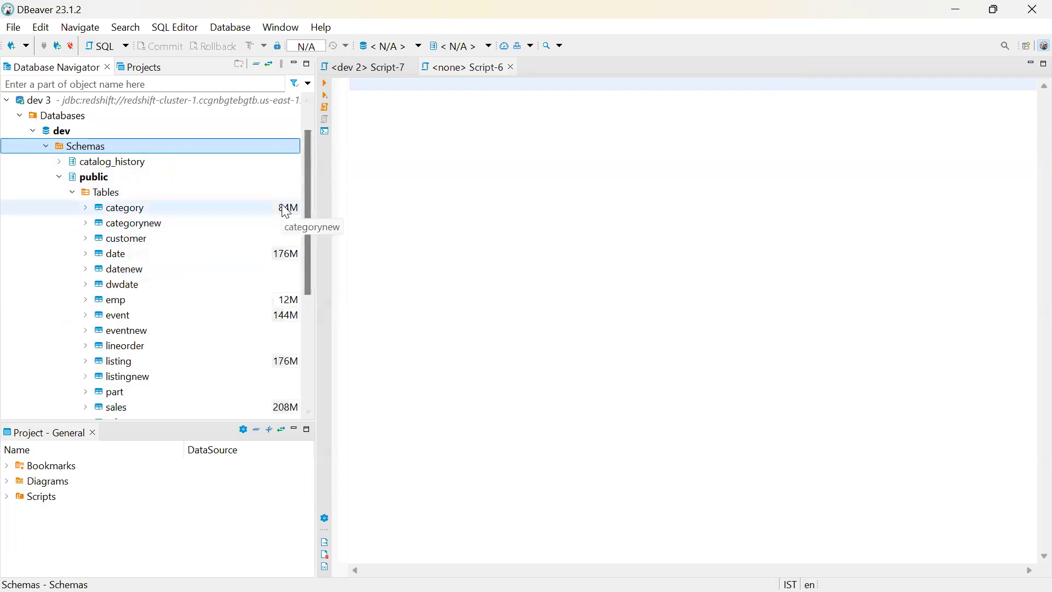
pyautogui.click(159, 227)
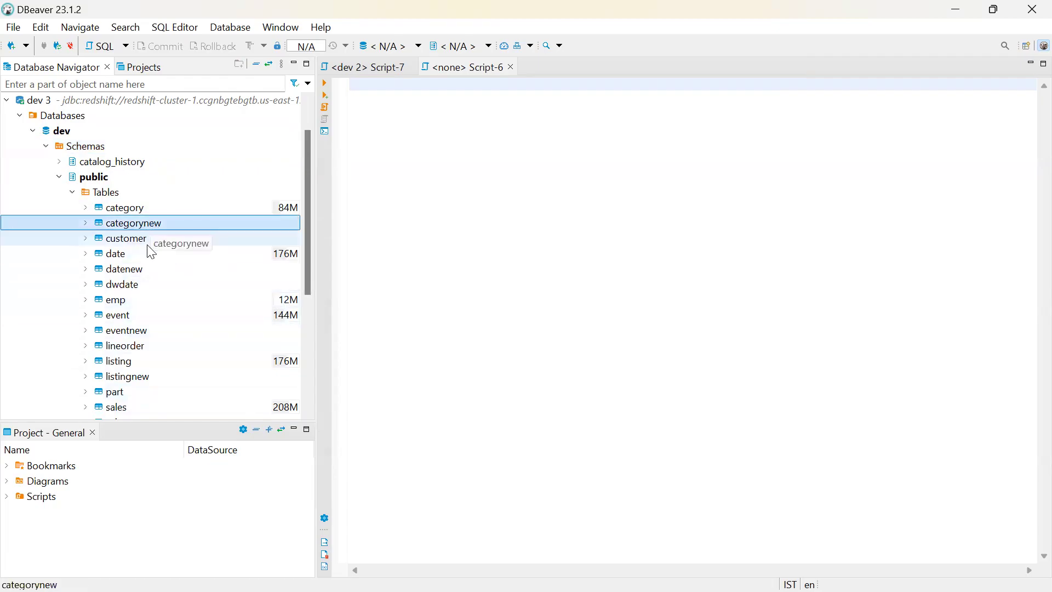
pyautogui.click(135, 332)
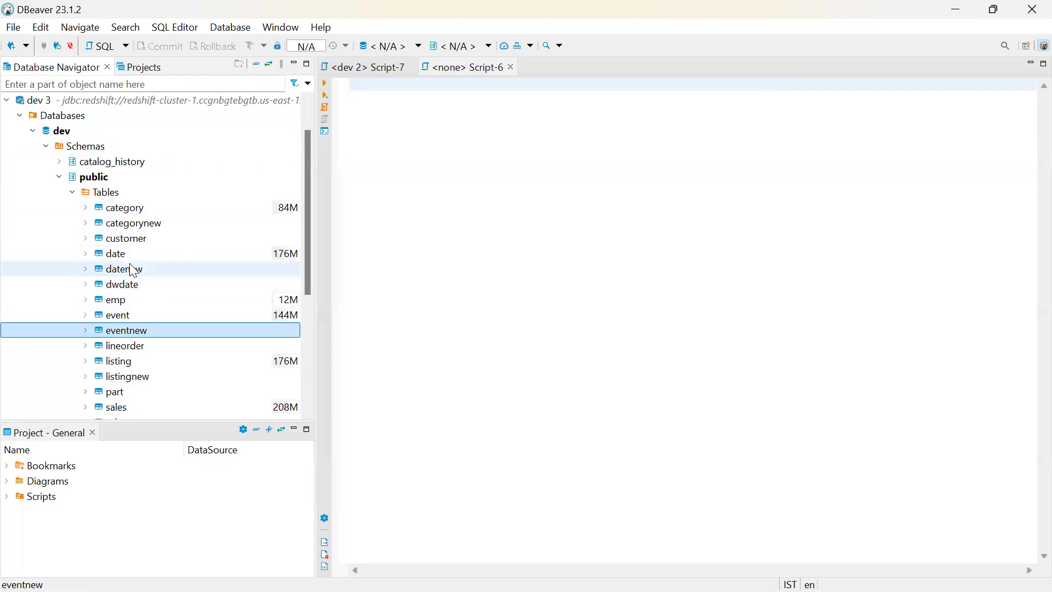
pyautogui.click(130, 258)
pyautogui.scroll(-2, 134, 260)
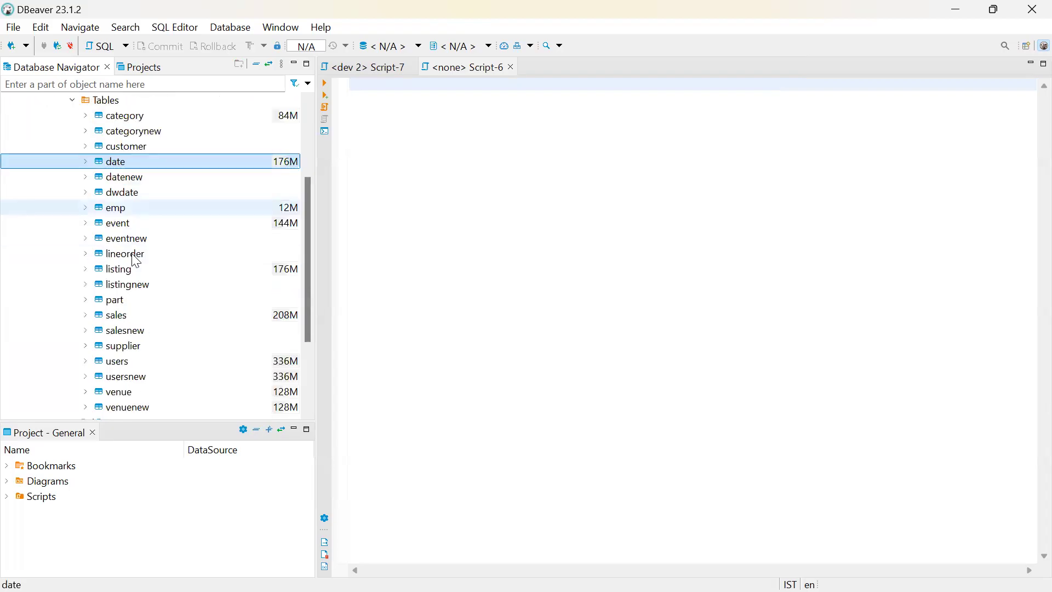
pyautogui.moveTo(136, 261); pyautogui.dragTo(139, 378)
pyautogui.rightClick(139, 379)
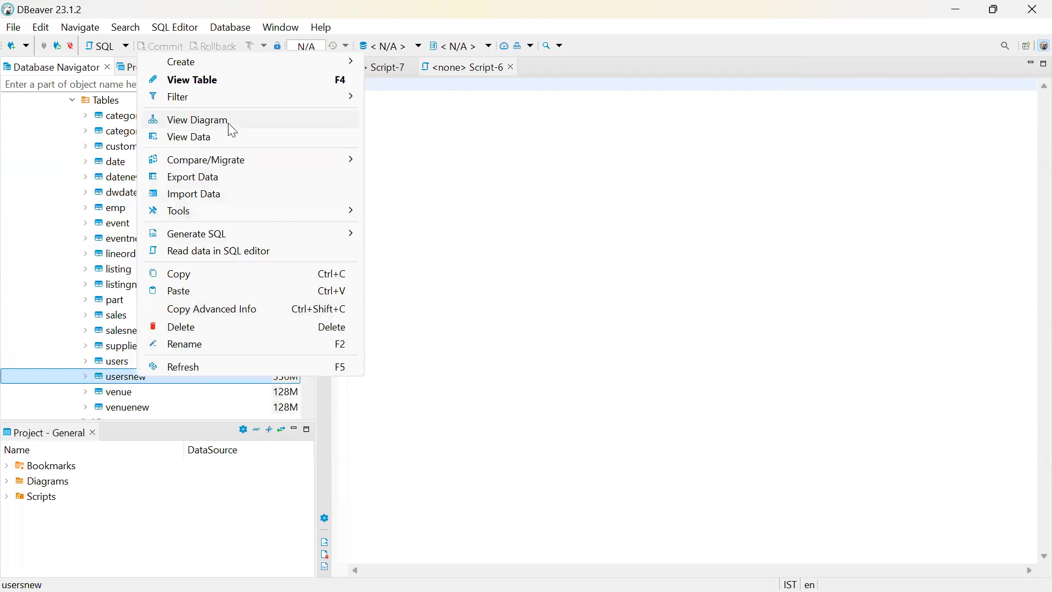
pyautogui.click(239, 81)
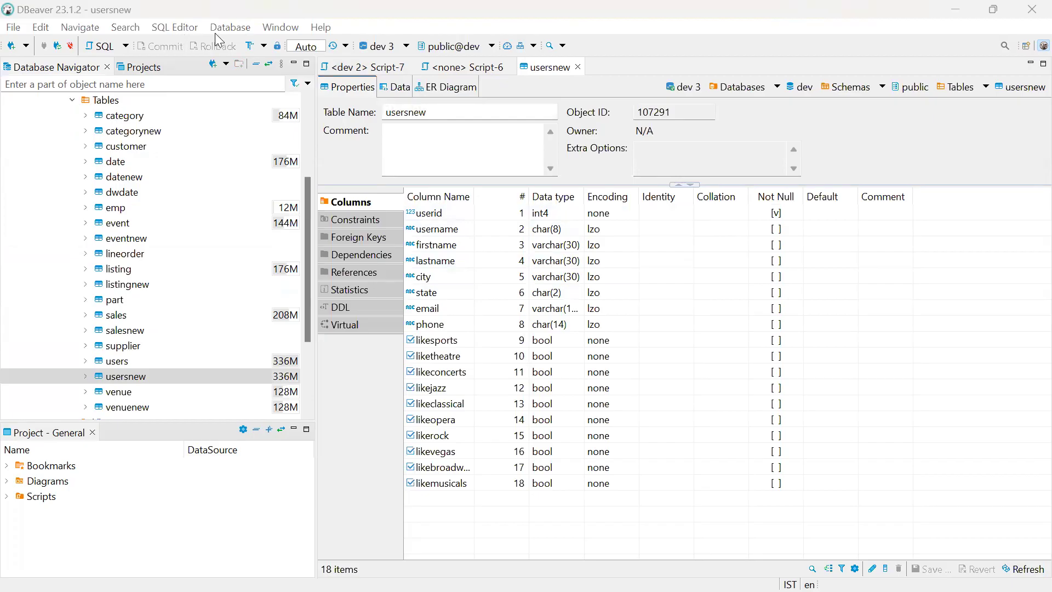
# Close the usersnew table view and both open script editors, dismissing the dev 2 connection error.
pyautogui.click(577, 66)
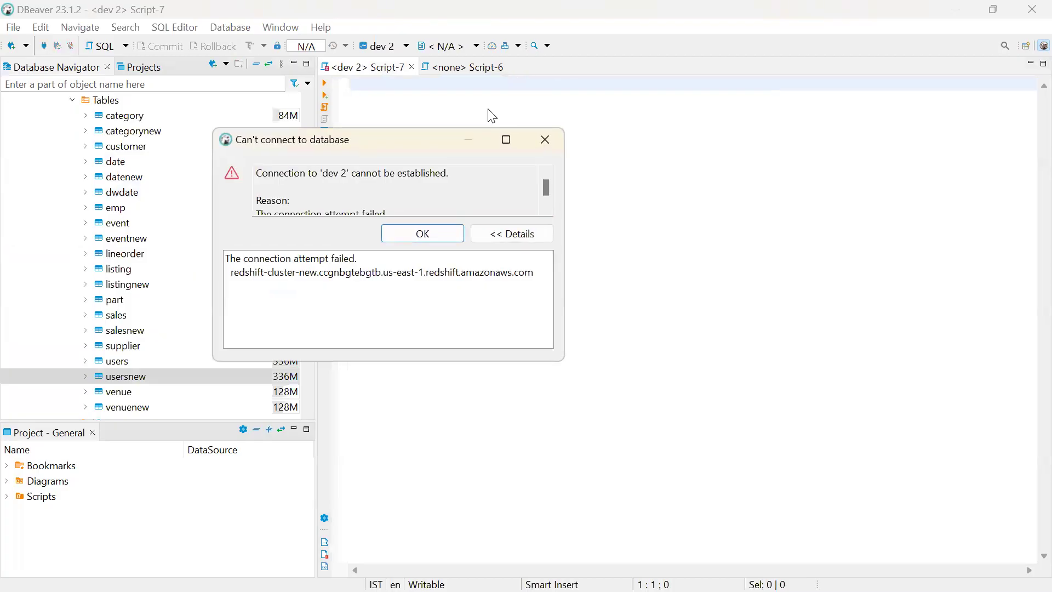
pyautogui.press('Return')
pyautogui.click(512, 67)
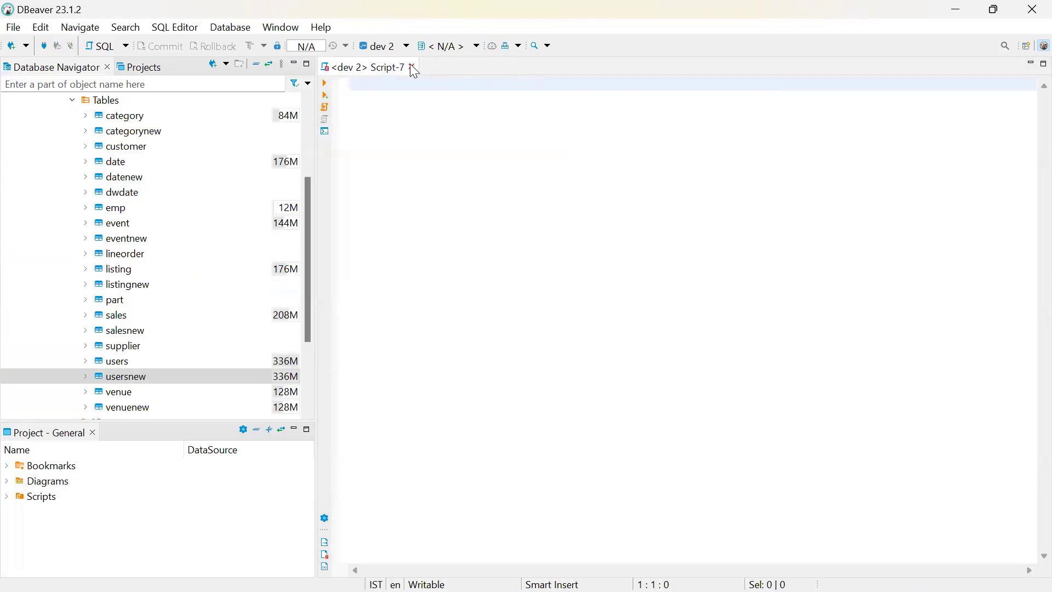
pyautogui.click(413, 67)
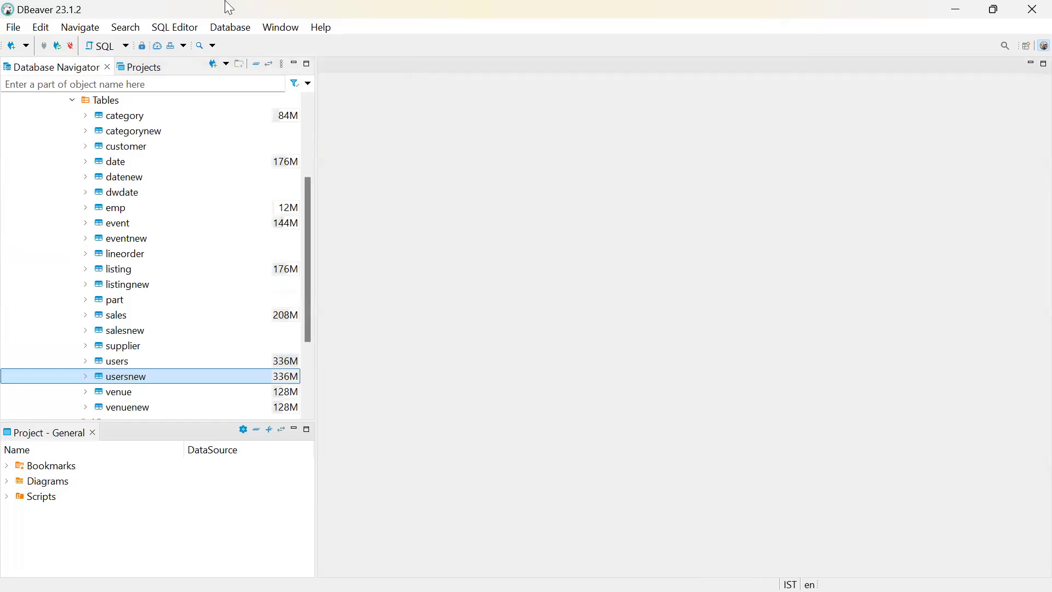
# Expand the usersnew table, generate a SELECT statement for it, and copy the generated SQL.
pyautogui.click(86, 376)
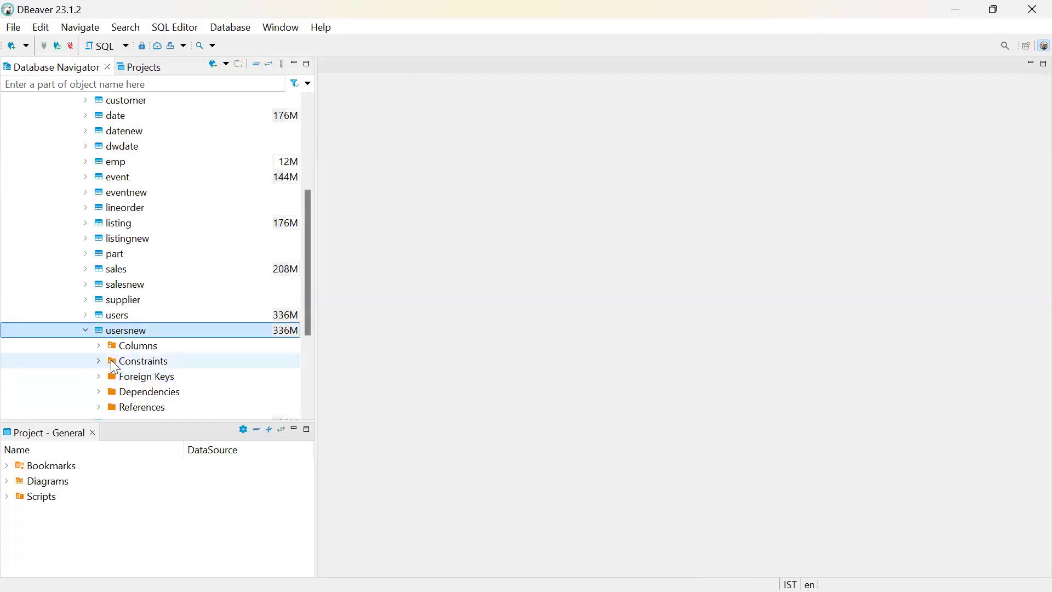
pyautogui.rightClick(138, 332)
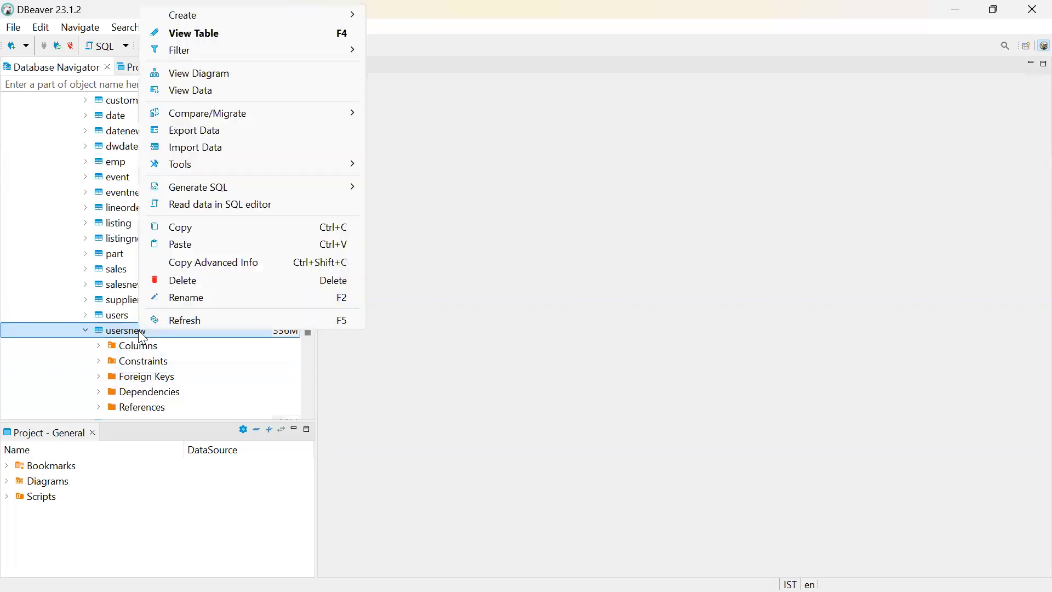
pyautogui.moveTo(239, 189)
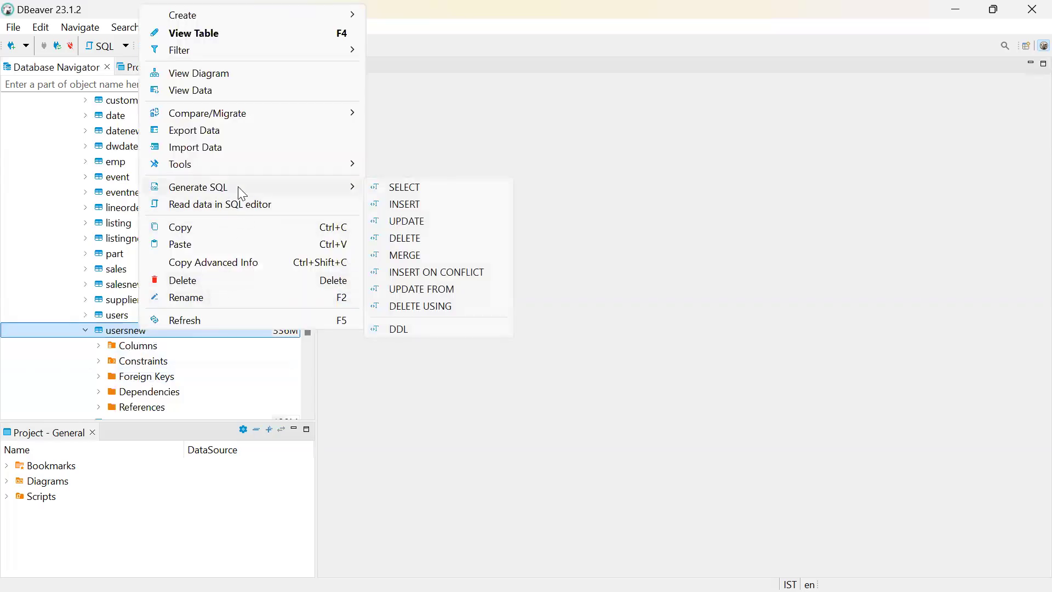
pyautogui.click(379, 188)
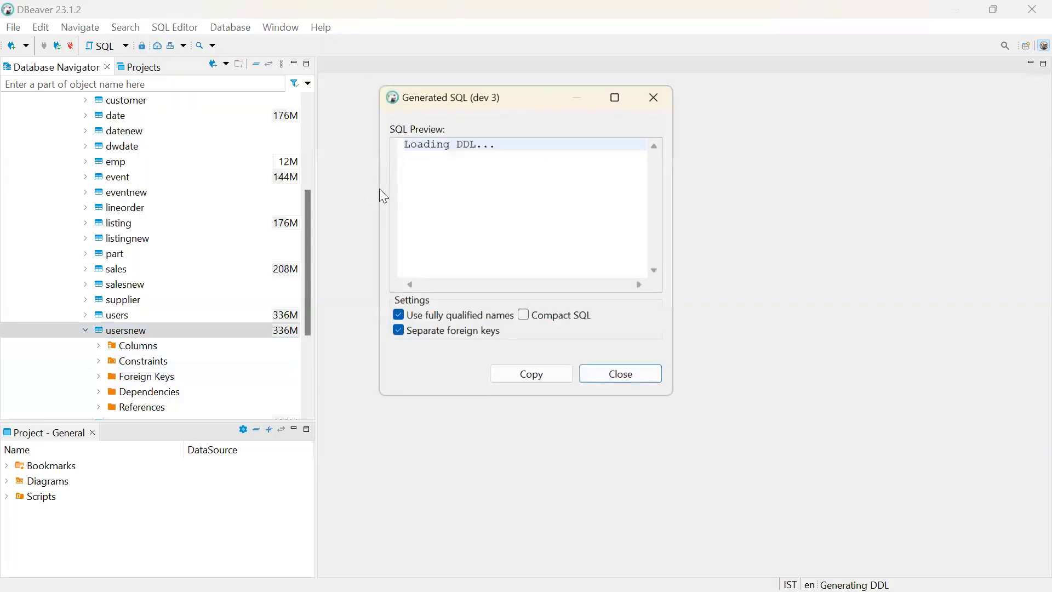
pyautogui.click(525, 376)
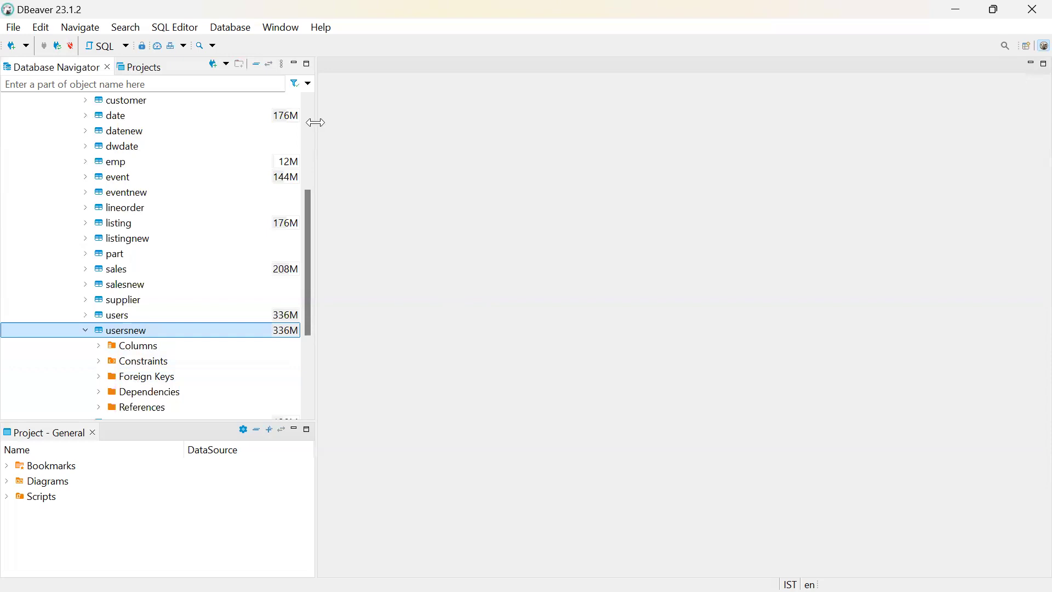
# Run the copied SELECT on public.usersnew in a SQL script on the dev 3 connection and browse the returned rows.
pyautogui.hotkey('alt', 'Tab')
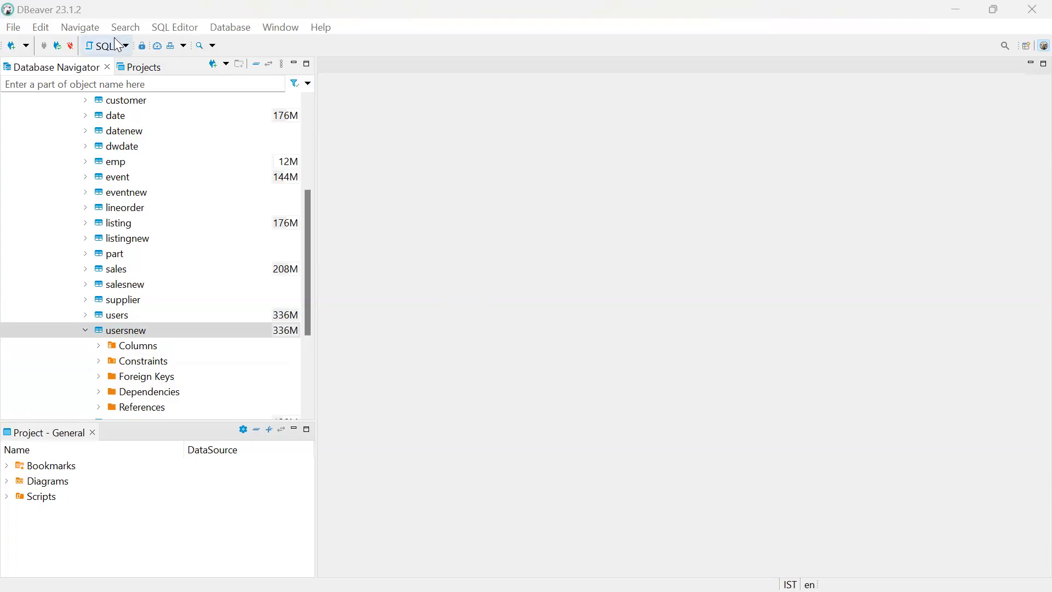
pyautogui.click(101, 46)
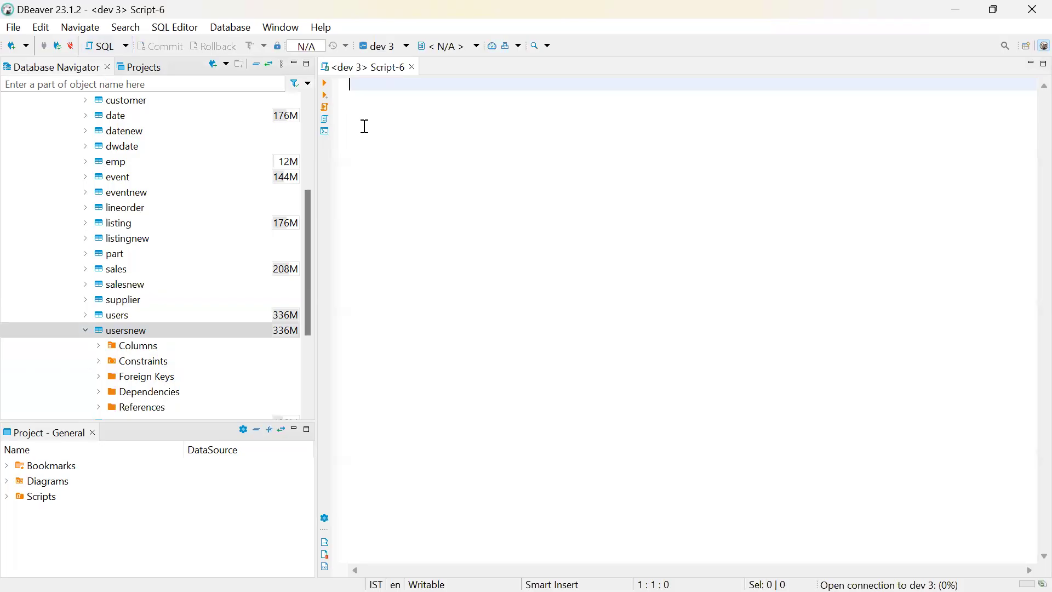
pyautogui.click(324, 83)
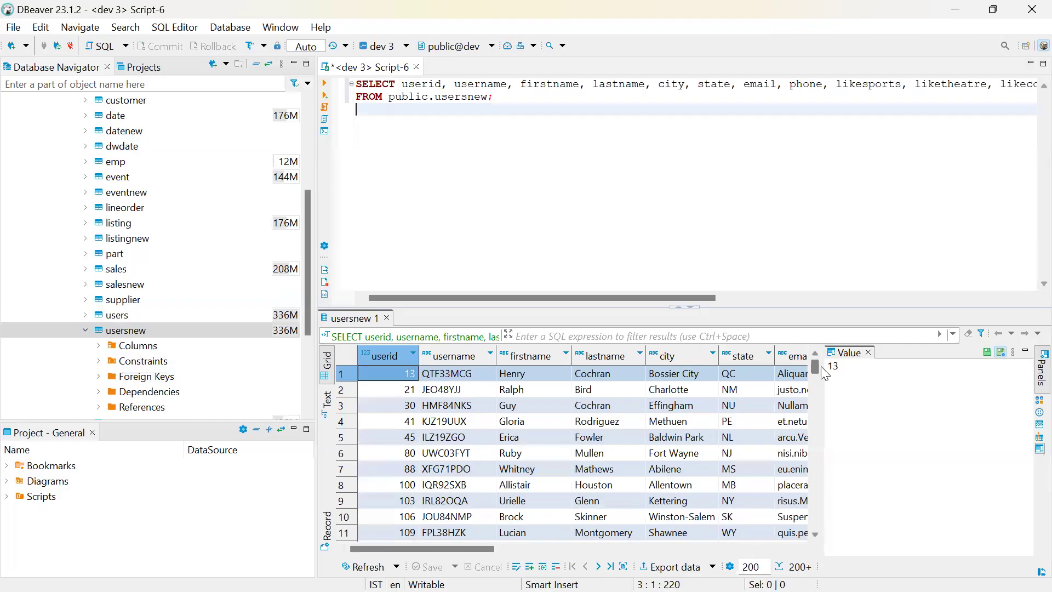
pyautogui.moveTo(817, 365)
pyautogui.mouseDown()
pyautogui.moveTo(819, 560)
pyautogui.moveTo(824, 357)
pyautogui.moveTo(831, 362)
pyautogui.mouseUp()
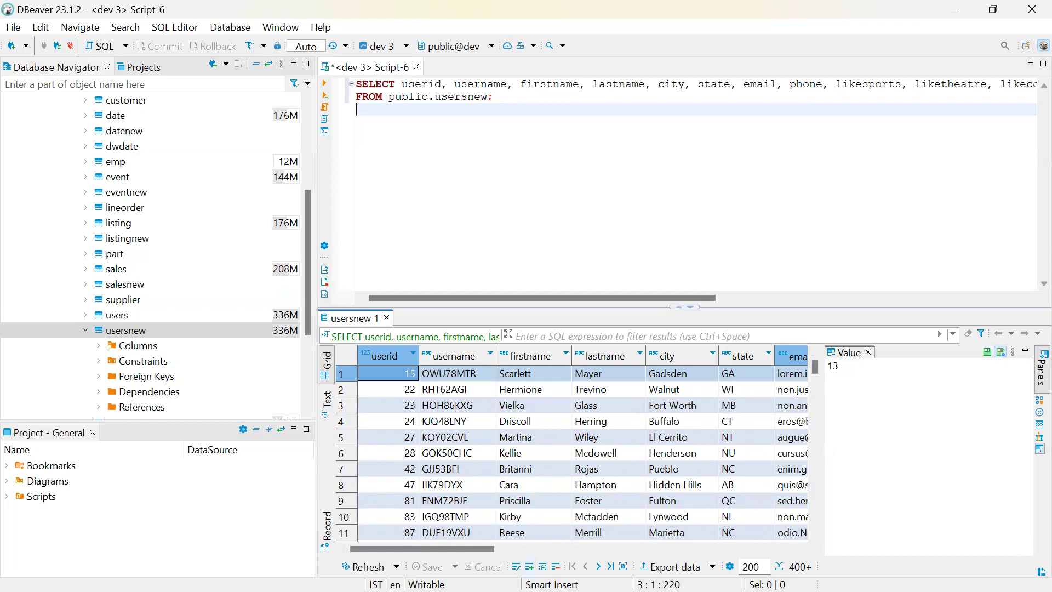
# Switch to the AWS console in Edge and refresh redshift-cluster-1's general information to recheck its status.
pyautogui.press('super')
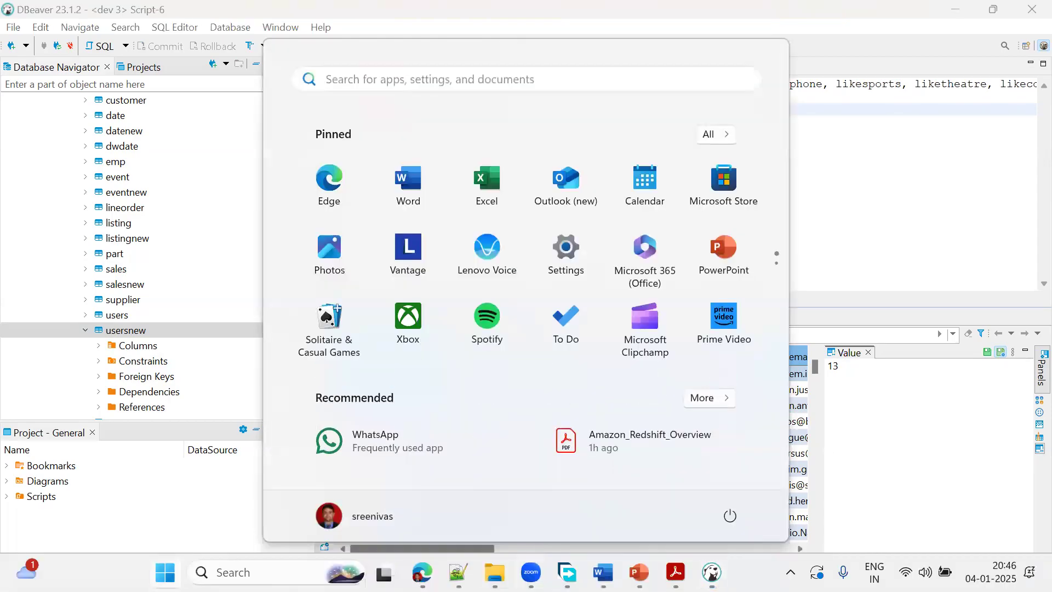
pyautogui.moveTo(422, 572)
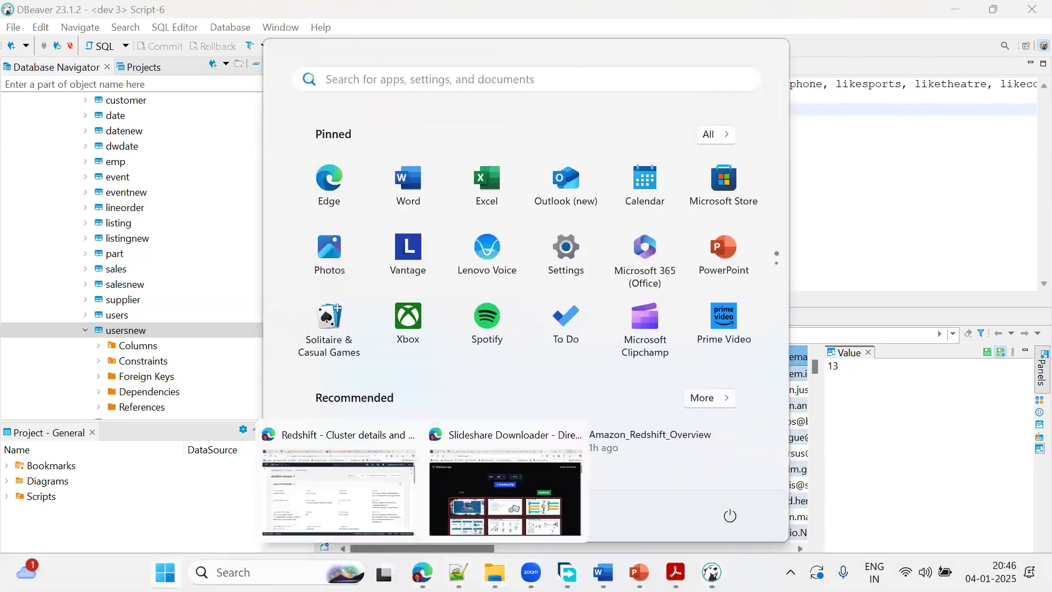
pyautogui.click(393, 540)
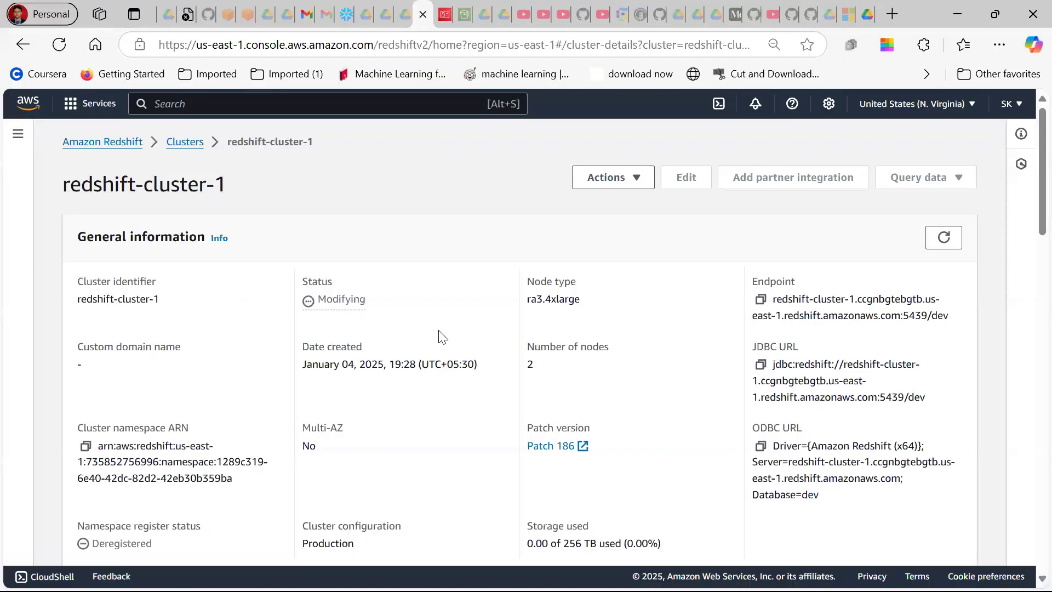
pyautogui.click(943, 238)
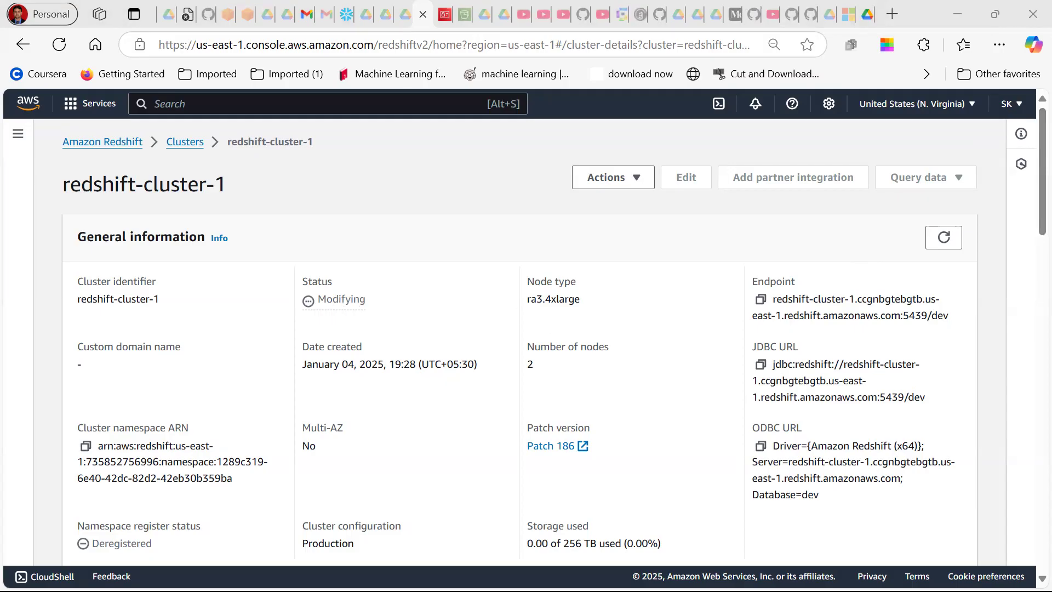
pyautogui.click(957, 240)
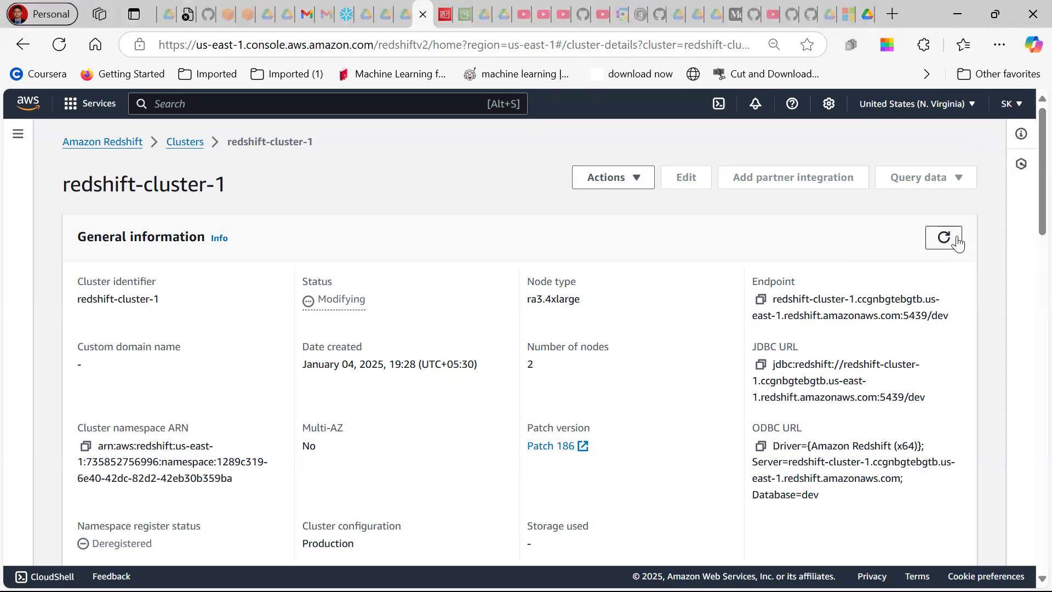